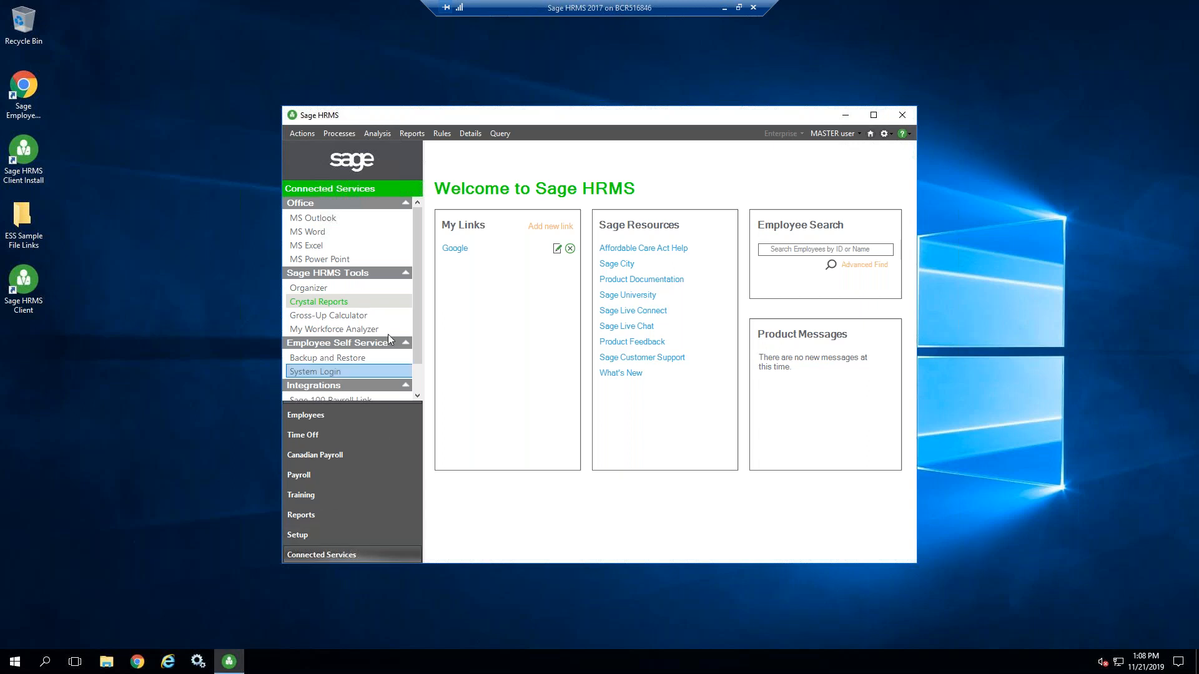
- Open Crystal Reports from the Sage HRMS tools and start a blank report
{"action": "left_click", "coordinate": [320, 302]}
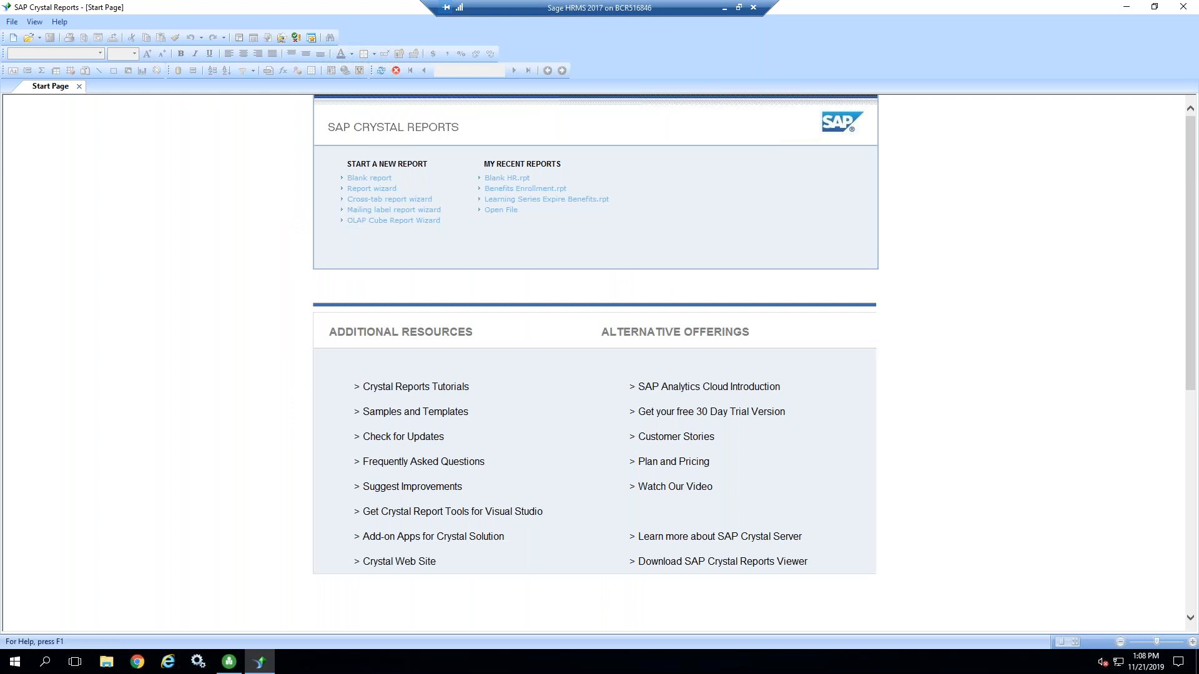
{"action": "left_click", "coordinate": [361, 179]}
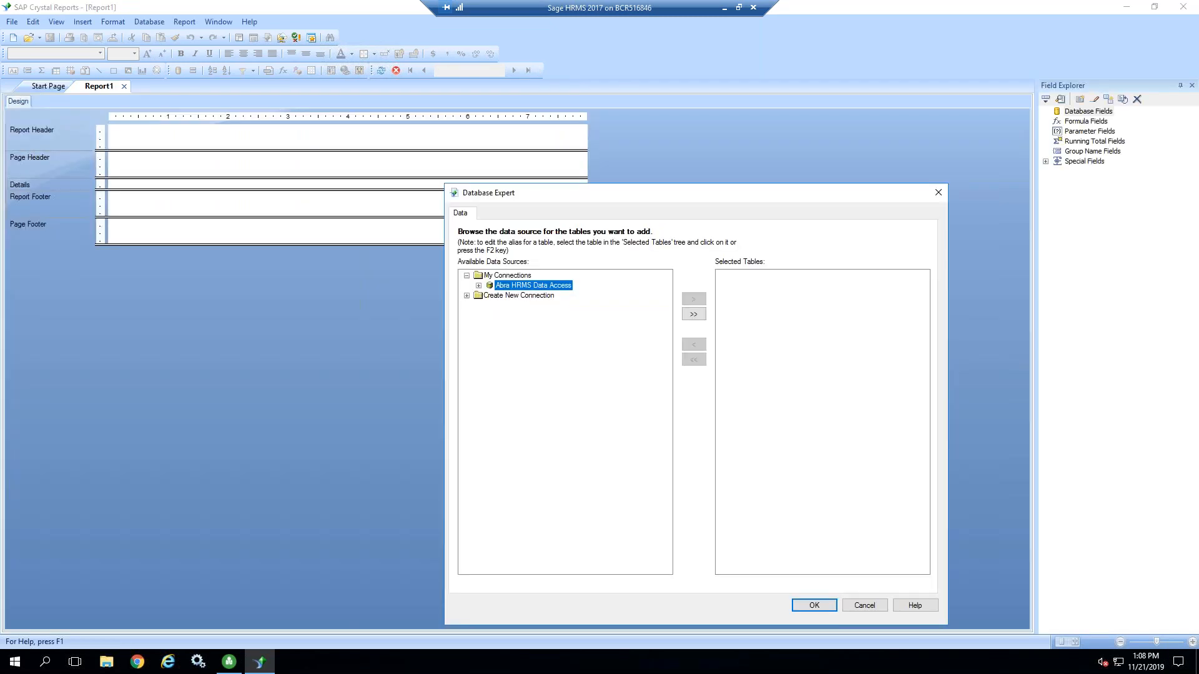
- Add the hrpersnl table from the Abra HRMS Data Access connection to the report's selected tables
{"action": "left_click", "coordinate": [479, 286]}
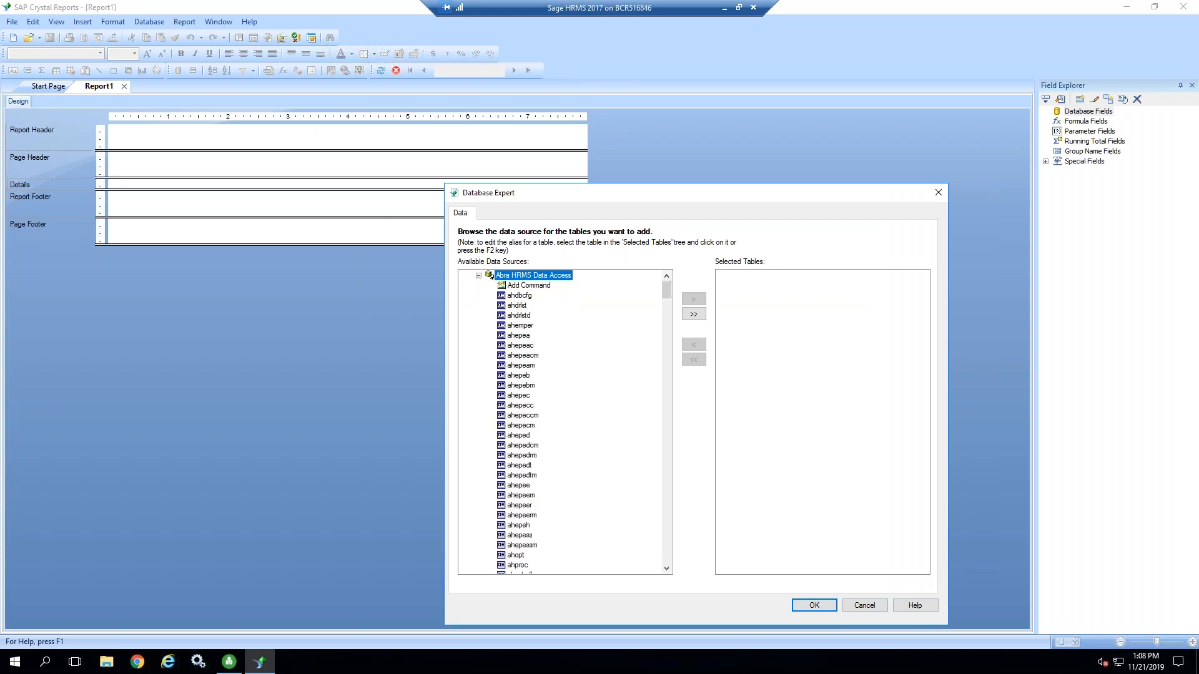
{"action": "left_click", "coordinate": [519, 376]}
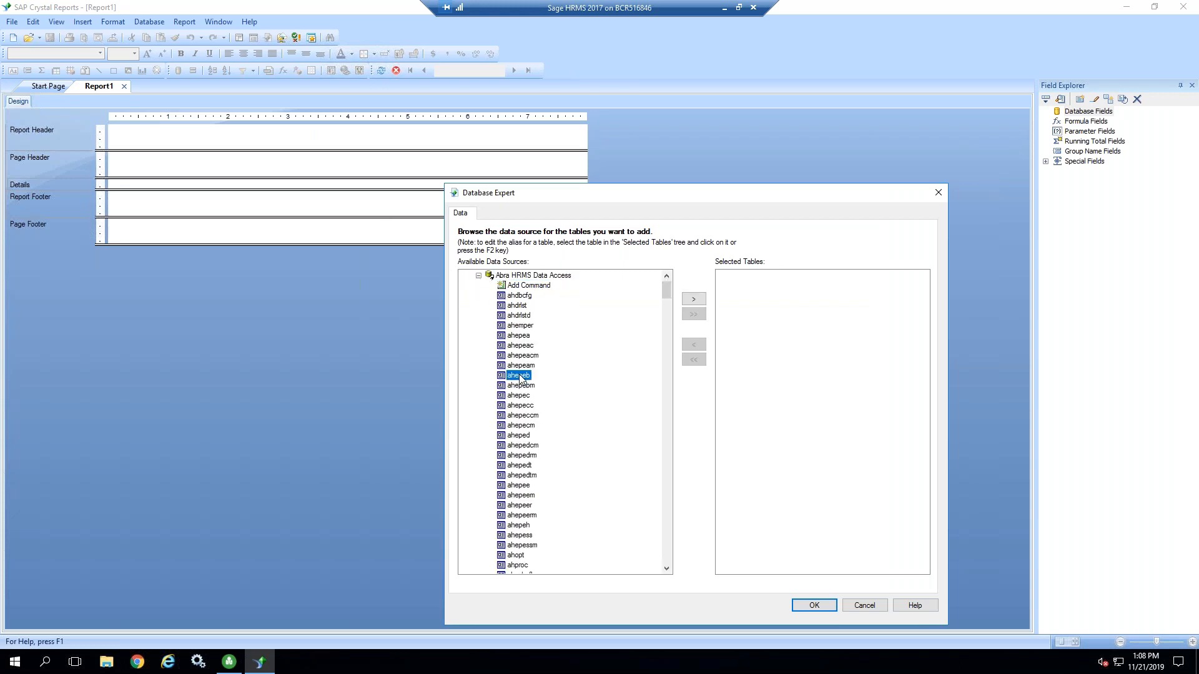
{"action": "type", "text": "hrp"}
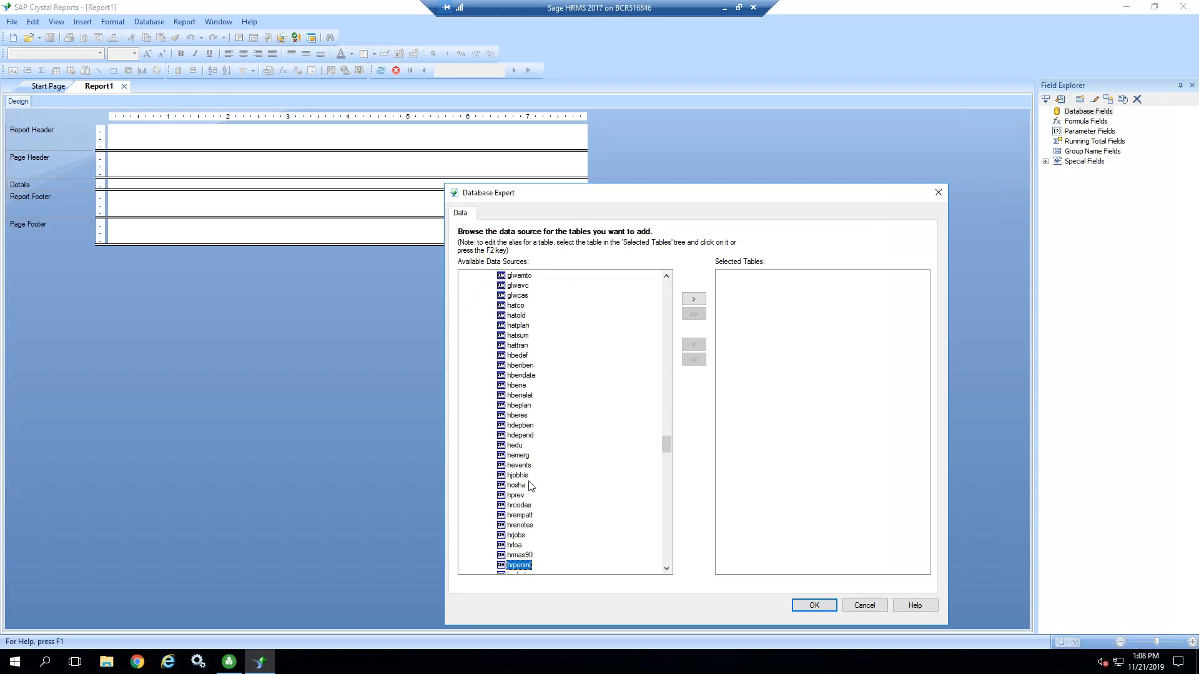
{"action": "double_click", "coordinate": [516, 569]}
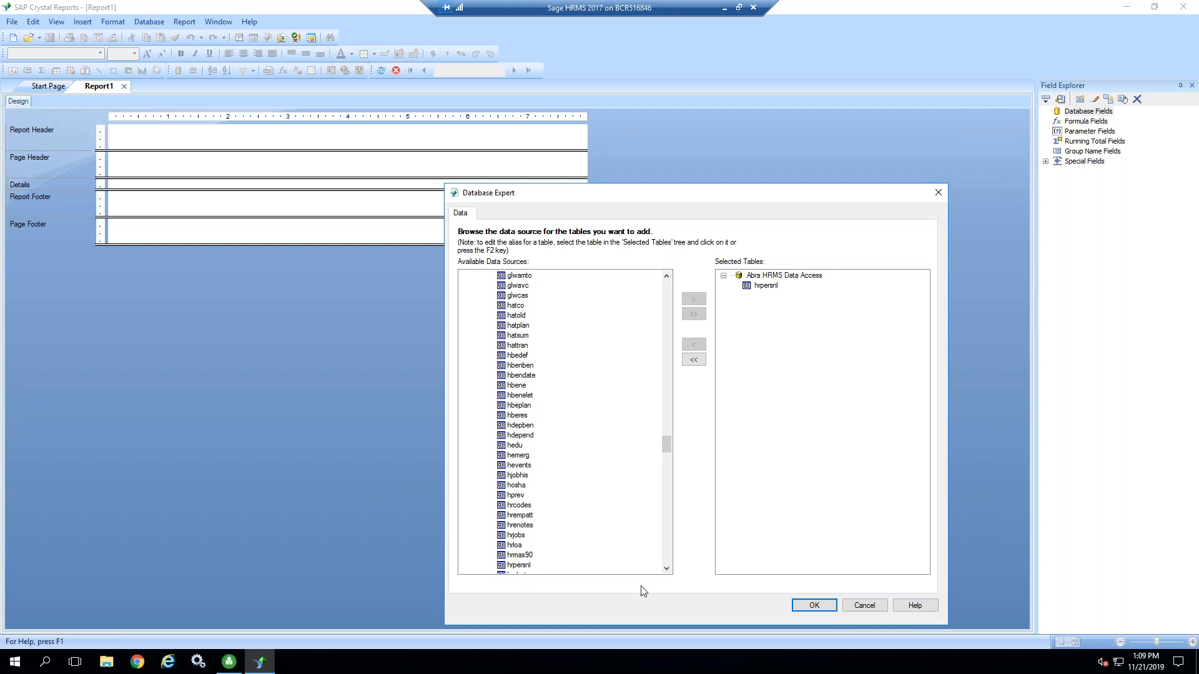
{"action": "left_click", "coordinate": [813, 607]}
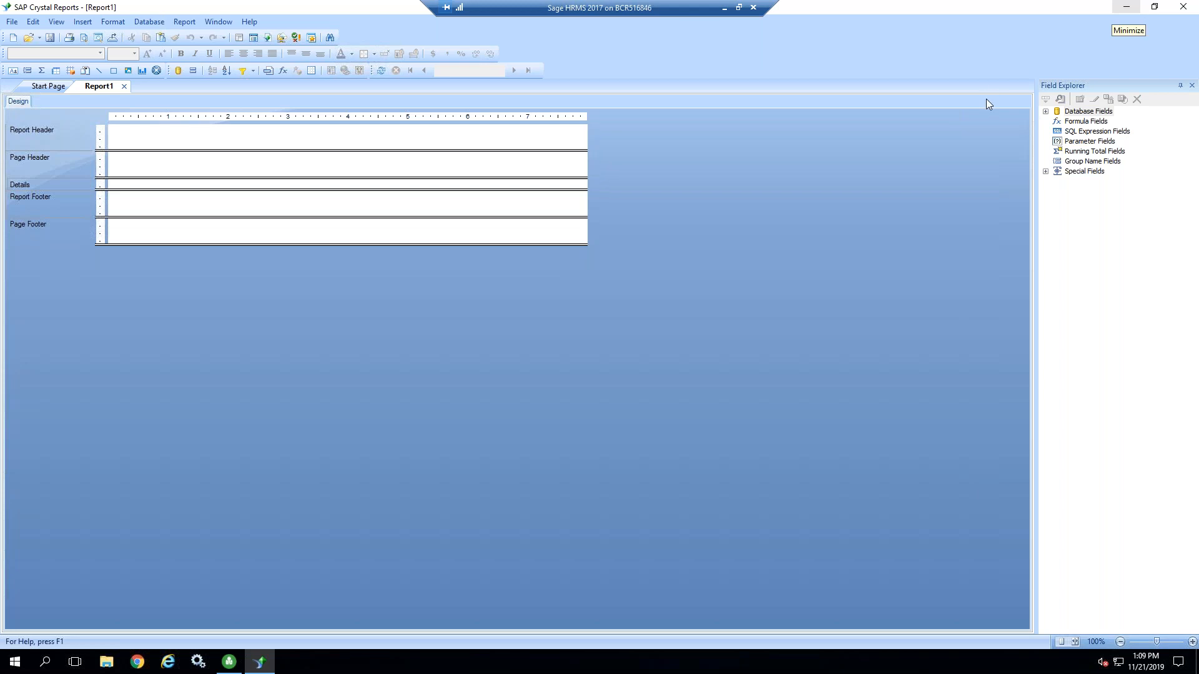
- Close and reopen the Field Explorer, and expand the database fields to list the hrpersnl table's fields
{"action": "left_click", "coordinate": [1193, 87]}
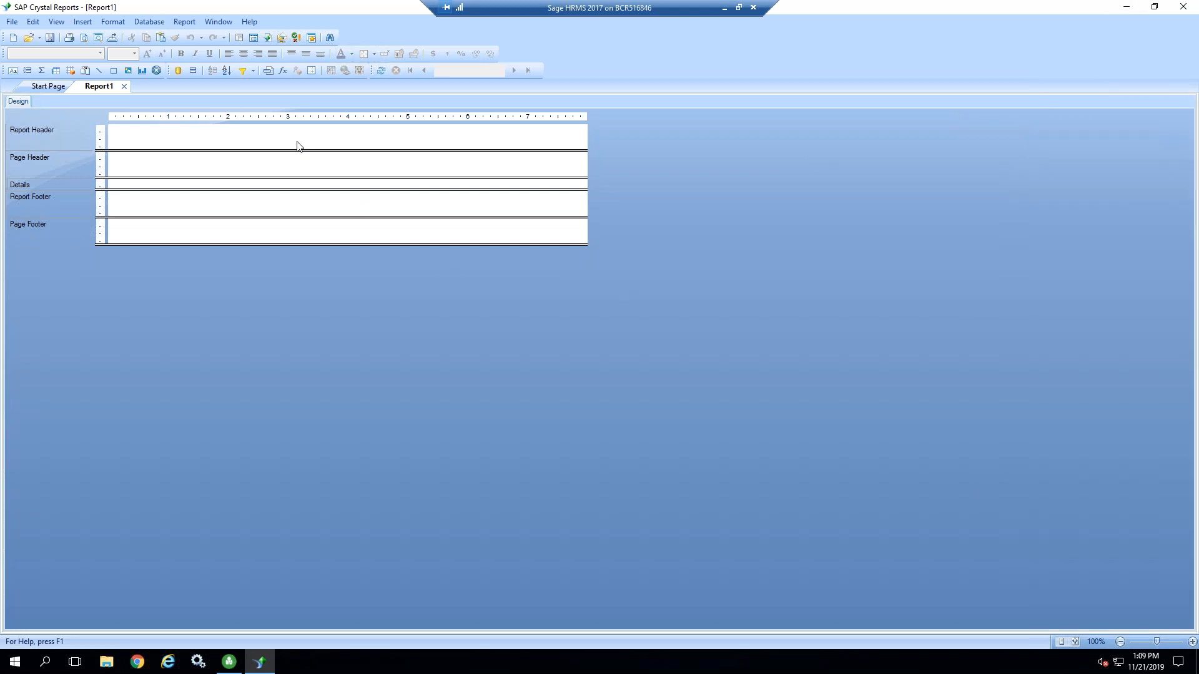
{"action": "left_click", "coordinate": [253, 38]}
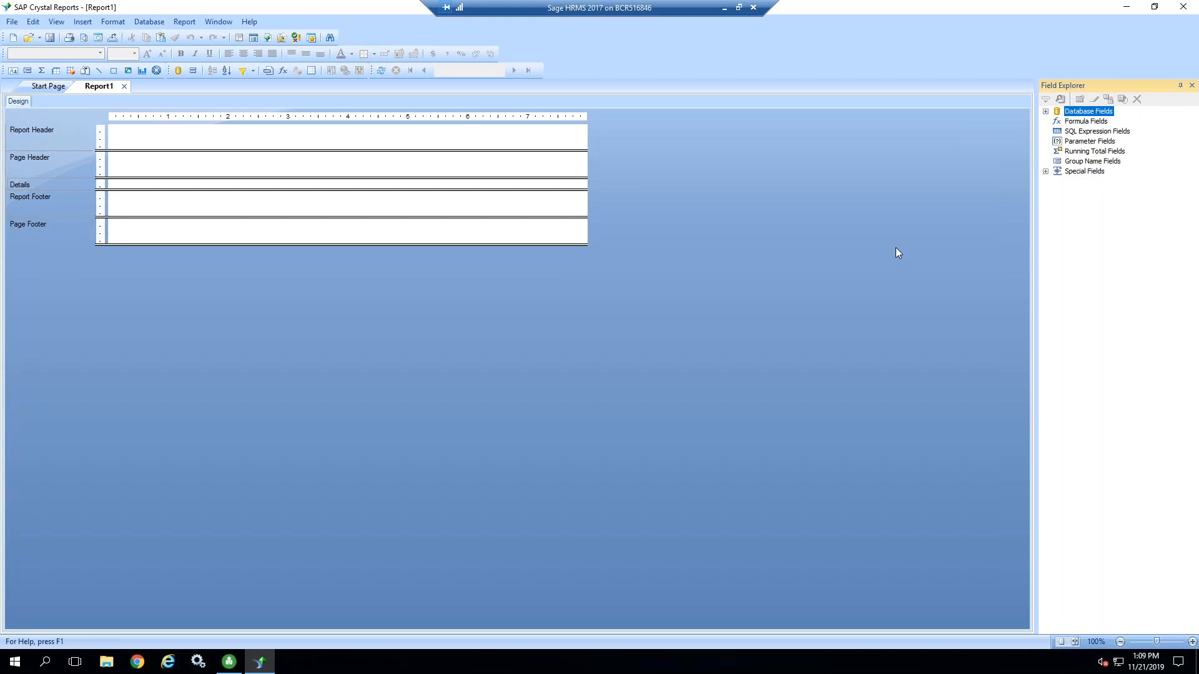
{"action": "left_click", "coordinate": [1046, 112]}
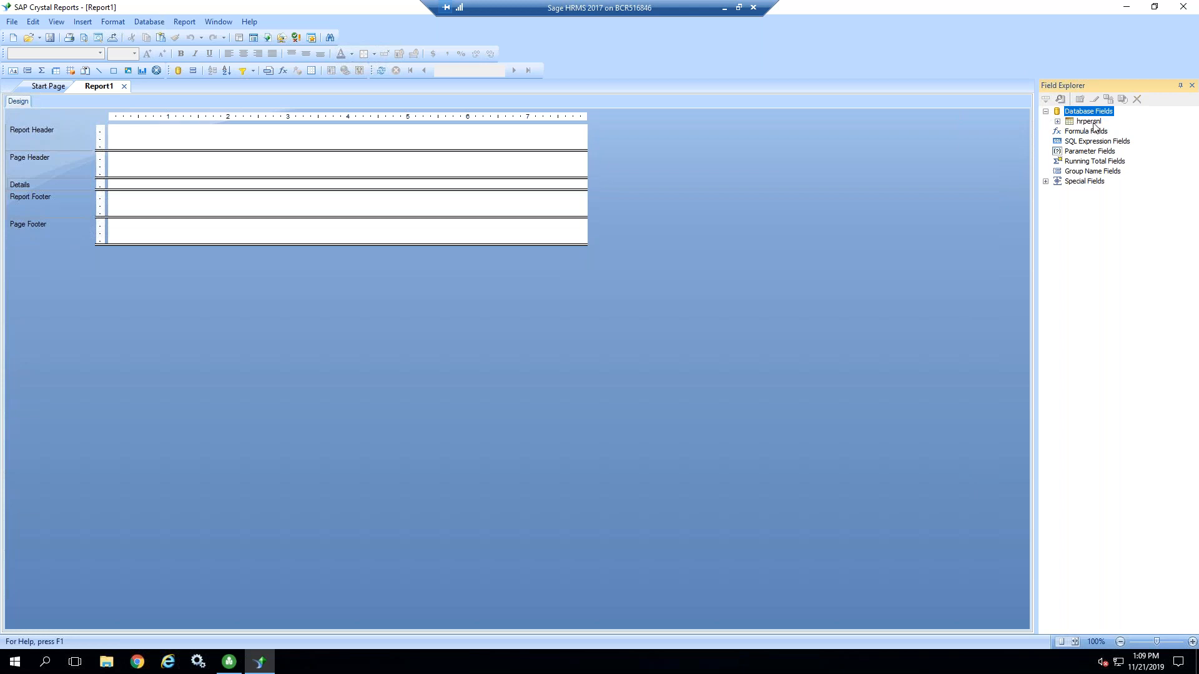
{"action": "left_click", "coordinate": [1058, 122]}
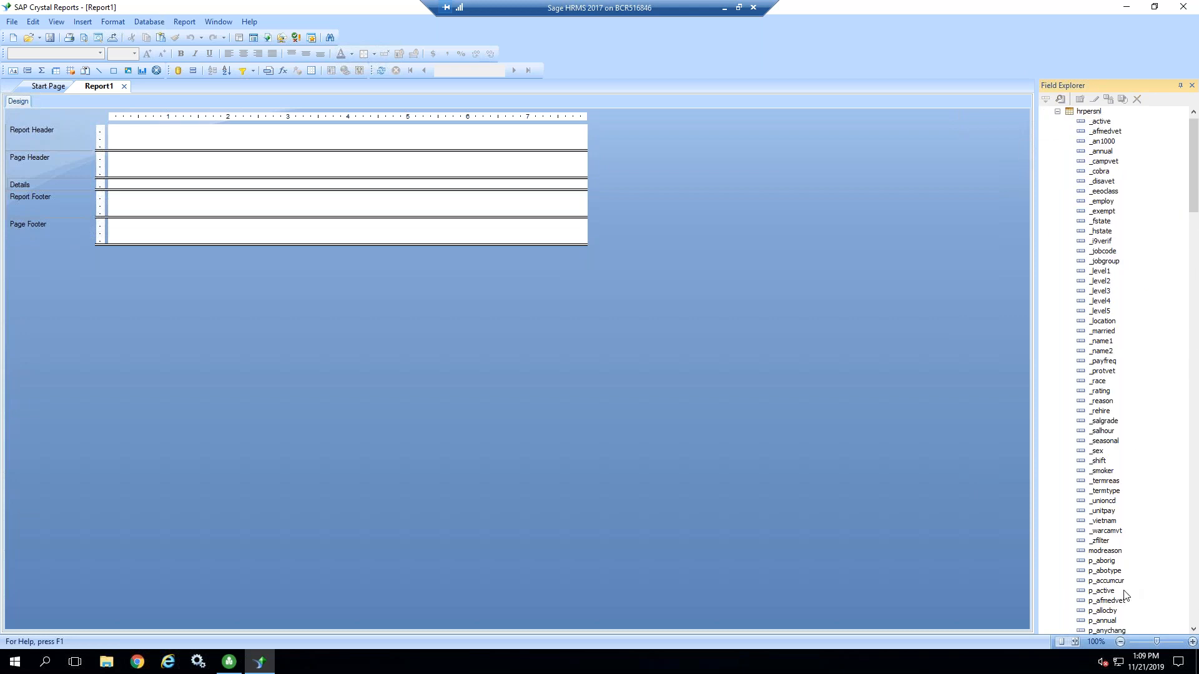
- Browse the stored data of the _name1 field in the hrpersnl table to check its name format
{"action": "right_click", "coordinate": [1101, 343]}
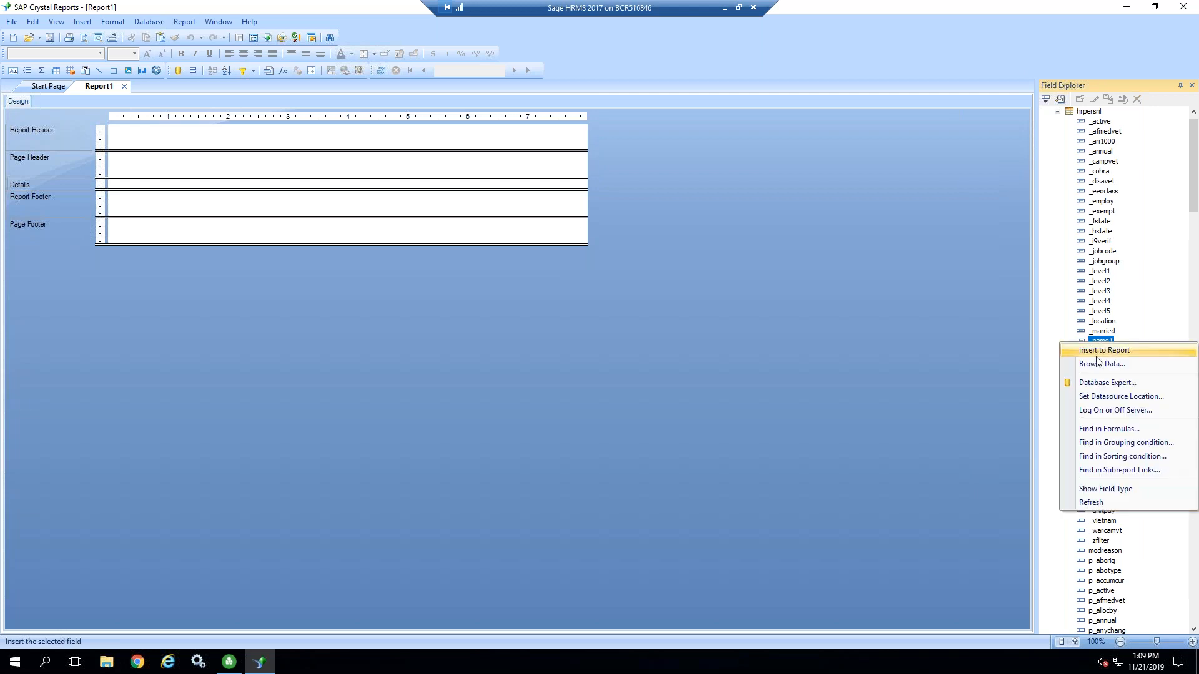
{"action": "left_click", "coordinate": [1102, 364]}
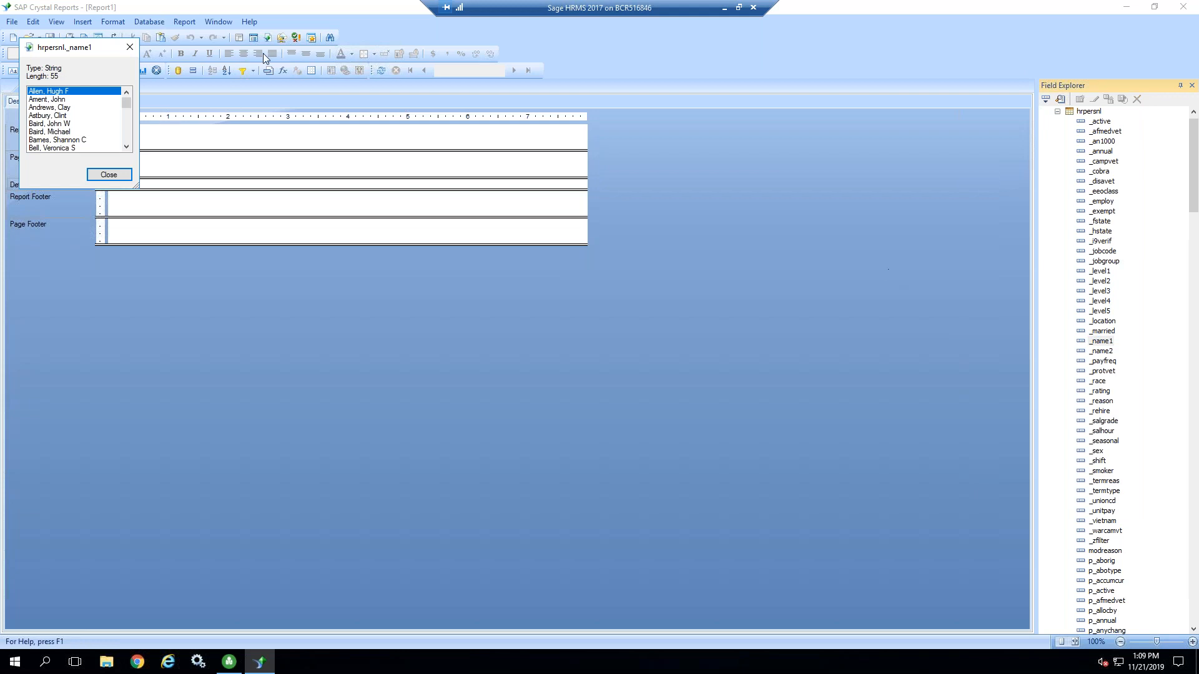
{"action": "left_click_drag", "start_coordinate": [87, 48], "coordinate": [780, 351]}
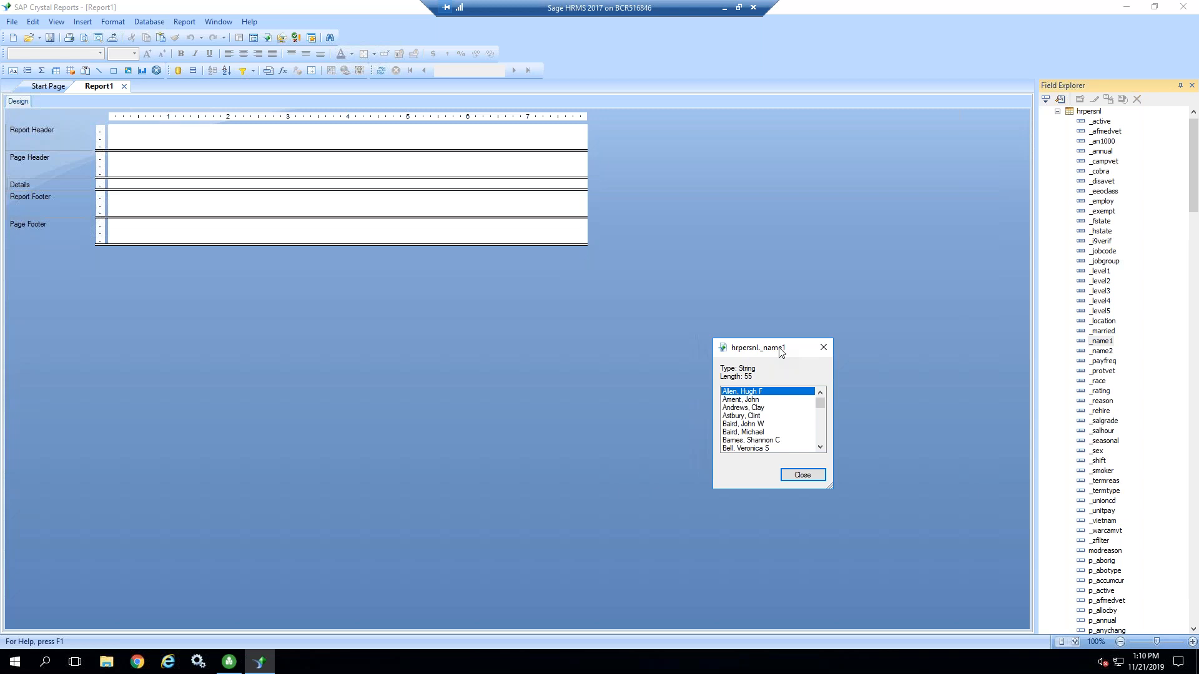
{"action": "left_click", "coordinate": [823, 349]}
- Browse the stored data of the _name2 field to compare its name format
{"action": "left_click", "coordinate": [1102, 352]}
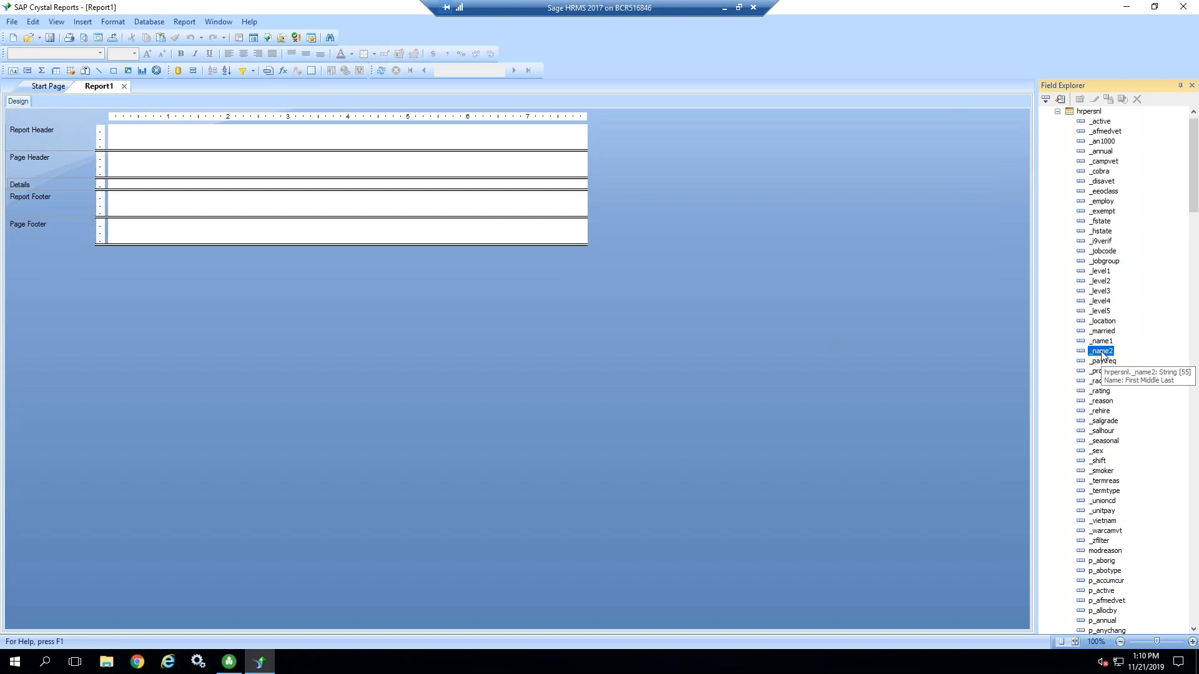
{"action": "right_click", "coordinate": [1101, 352]}
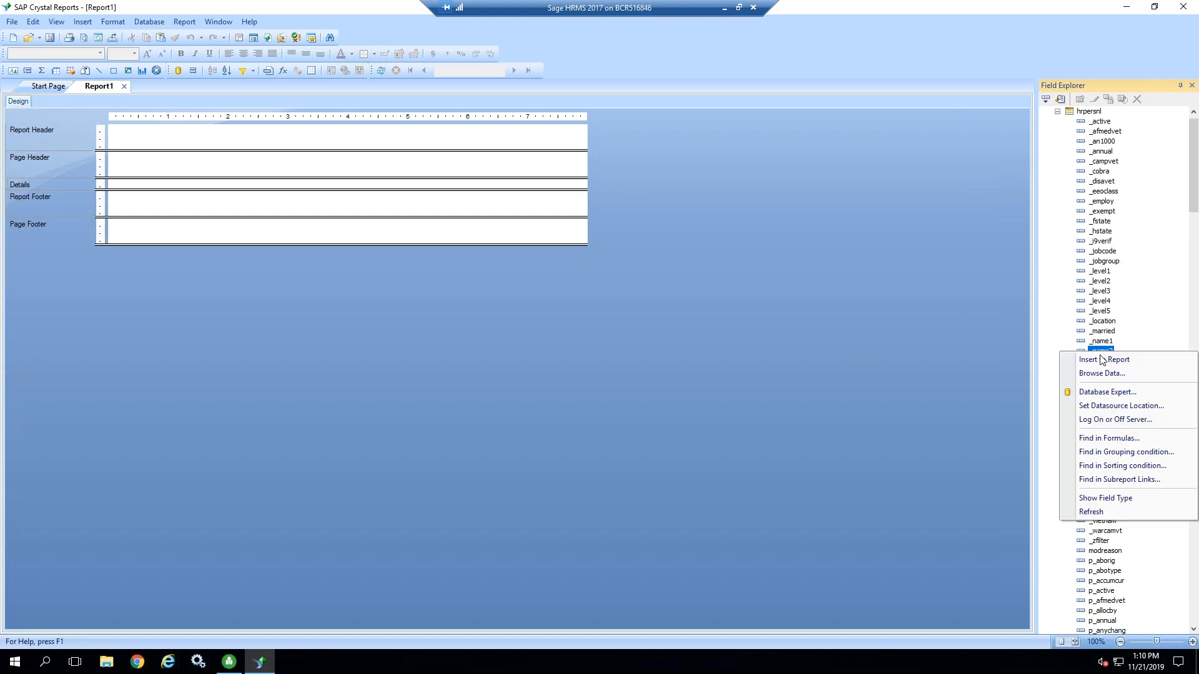
{"action": "left_click", "coordinate": [1099, 374]}
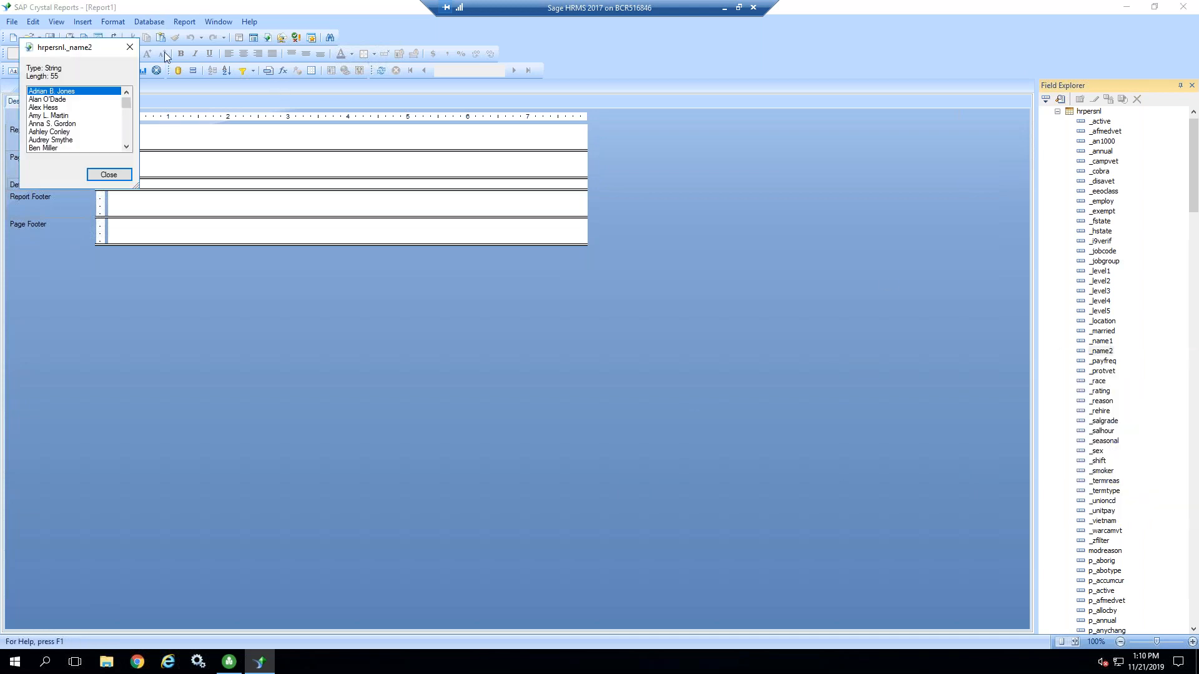
{"action": "left_click_drag", "start_coordinate": [148, 71], "coordinate": [711, 361]}
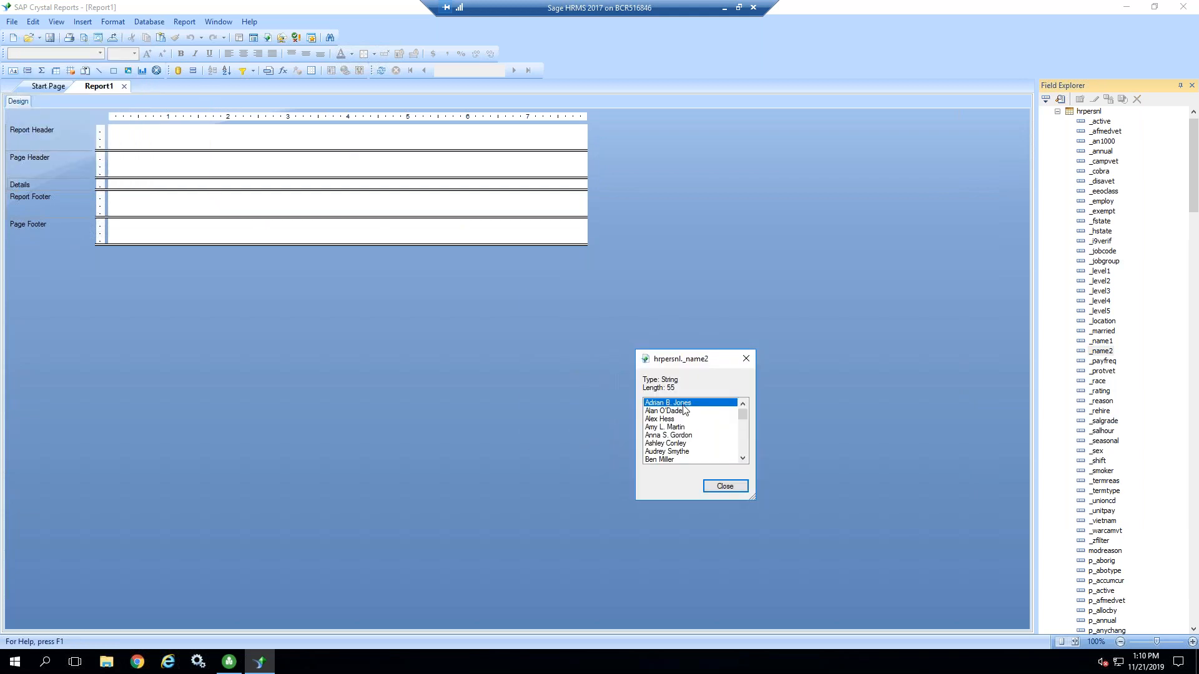
{"action": "left_click", "coordinate": [723, 488]}
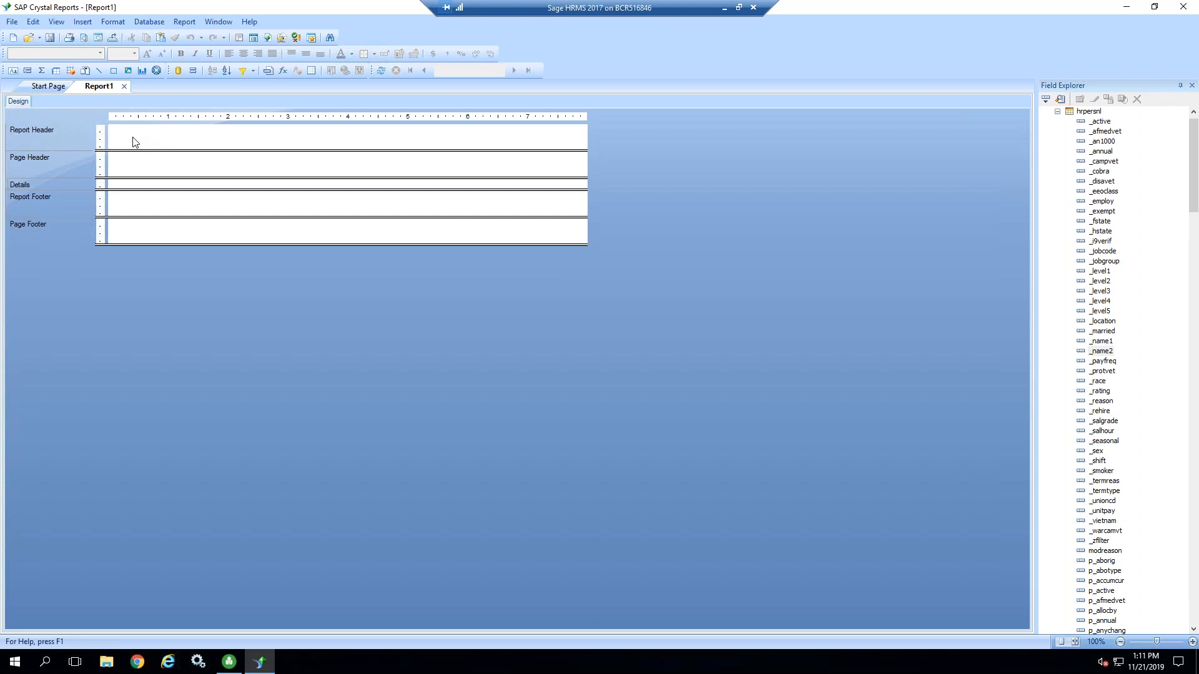
- Insert a text object about 2.42 by 0.25 in reading "My Crystal Report" in the report header, and move it toward the header's middle
{"action": "left_click", "coordinate": [83, 22]}
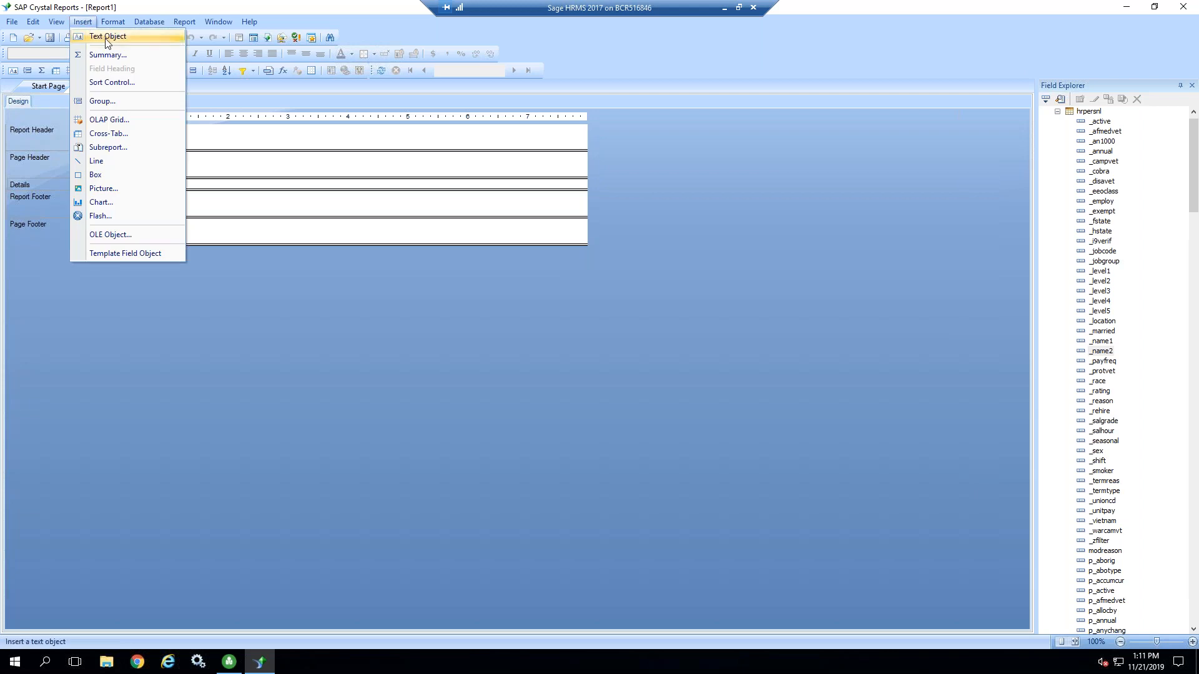
{"action": "left_click", "coordinate": [107, 38]}
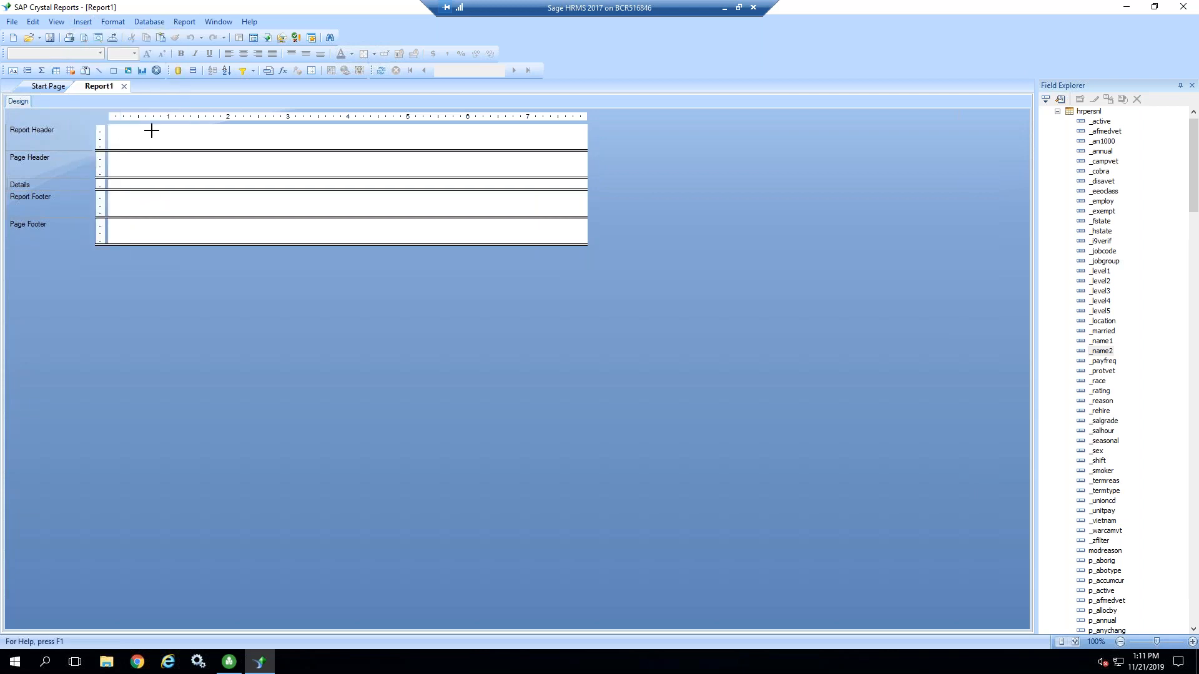
{"action": "left_click_drag", "start_coordinate": [153, 129], "coordinate": [299, 145]}
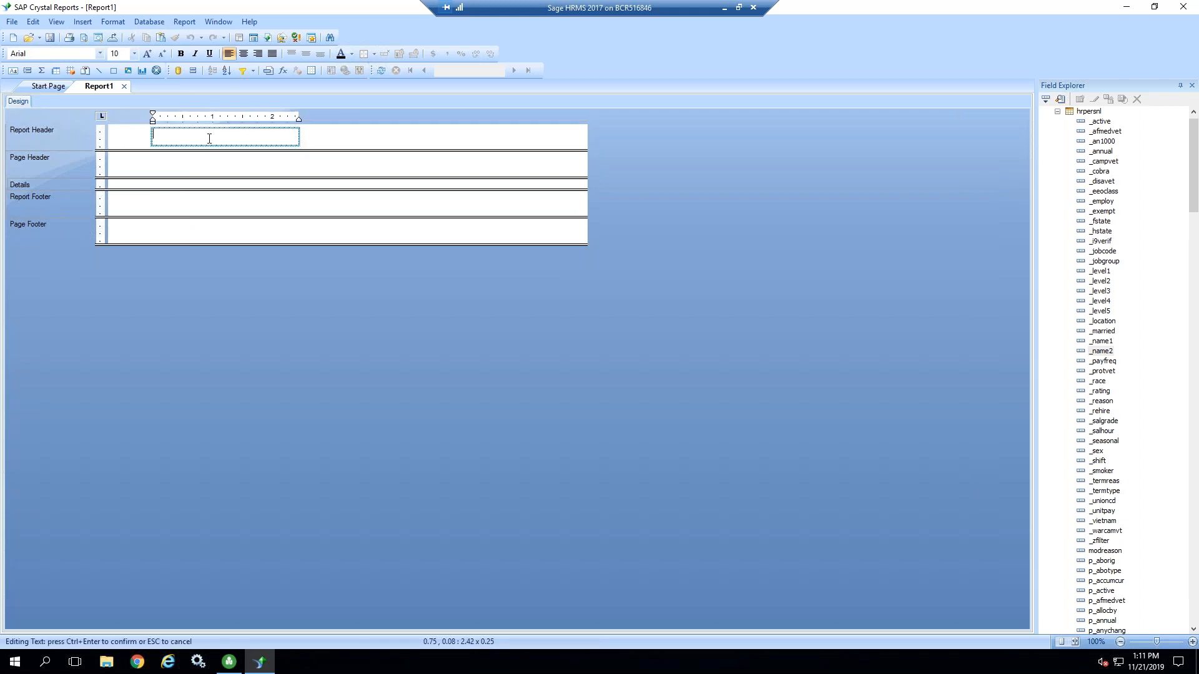
{"action": "type", "text": "My Crystal Report"}
{"action": "left_click", "coordinate": [325, 137]}
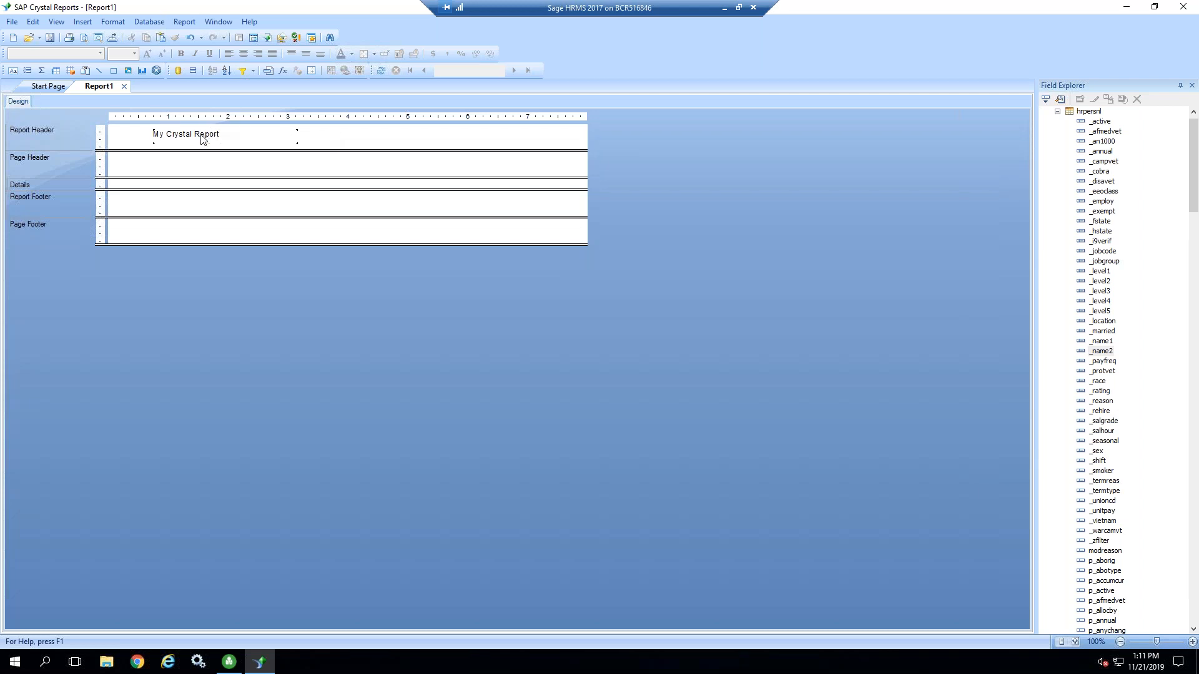
{"action": "left_click_drag", "start_coordinate": [236, 144], "coordinate": [310, 140]}
{"action": "left_click", "coordinate": [152, 167]}
- Place the _name1 field at the left edge of the Details section
{"action": "left_click", "coordinate": [1101, 342]}
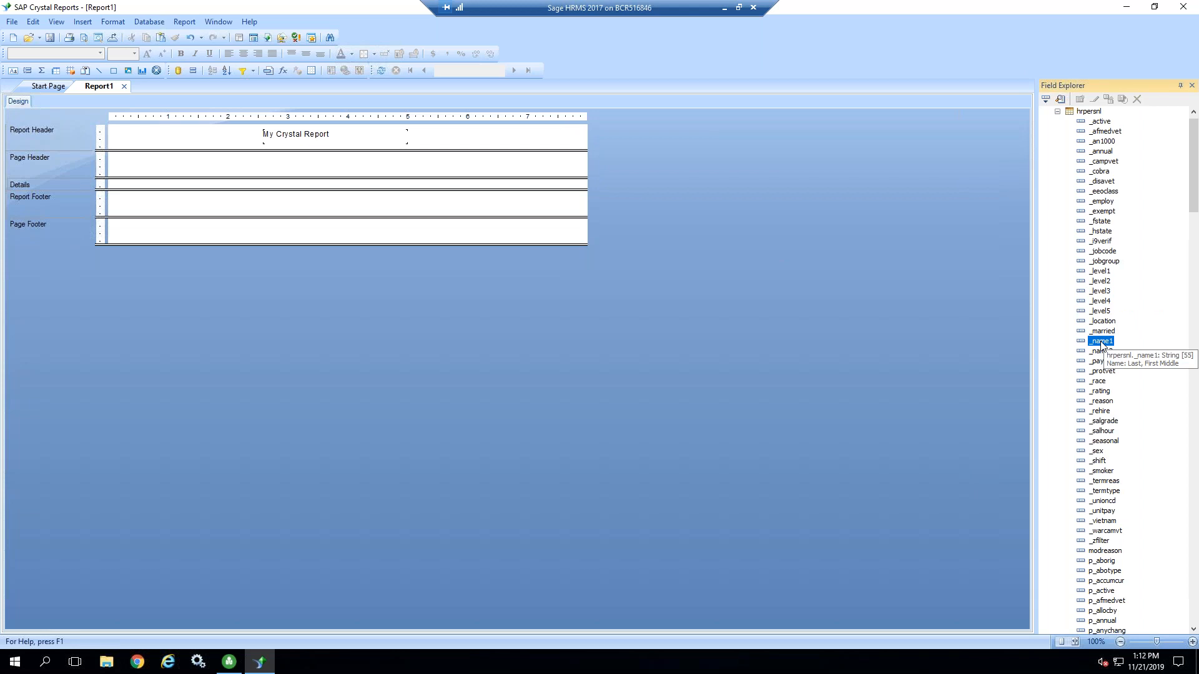
{"action": "left_click_drag", "start_coordinate": [1101, 342], "coordinate": [114, 187]}
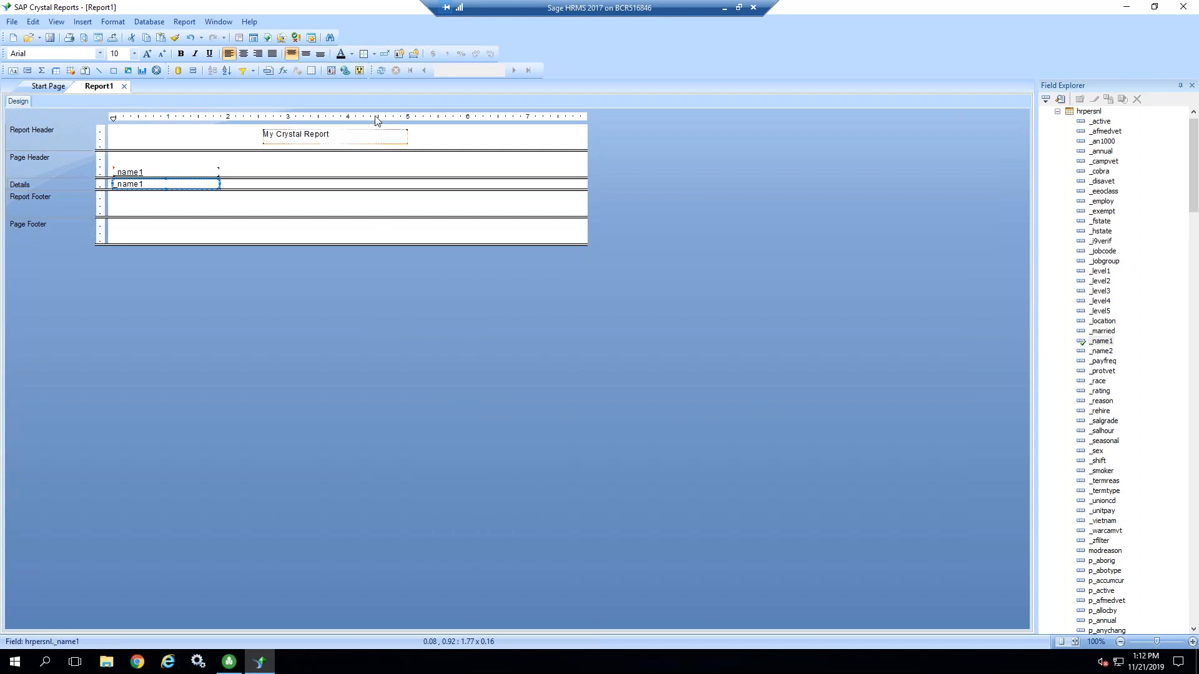
- Preview the report with live data, checking the title, the name records and the second page
{"action": "left_click", "coordinate": [381, 74]}
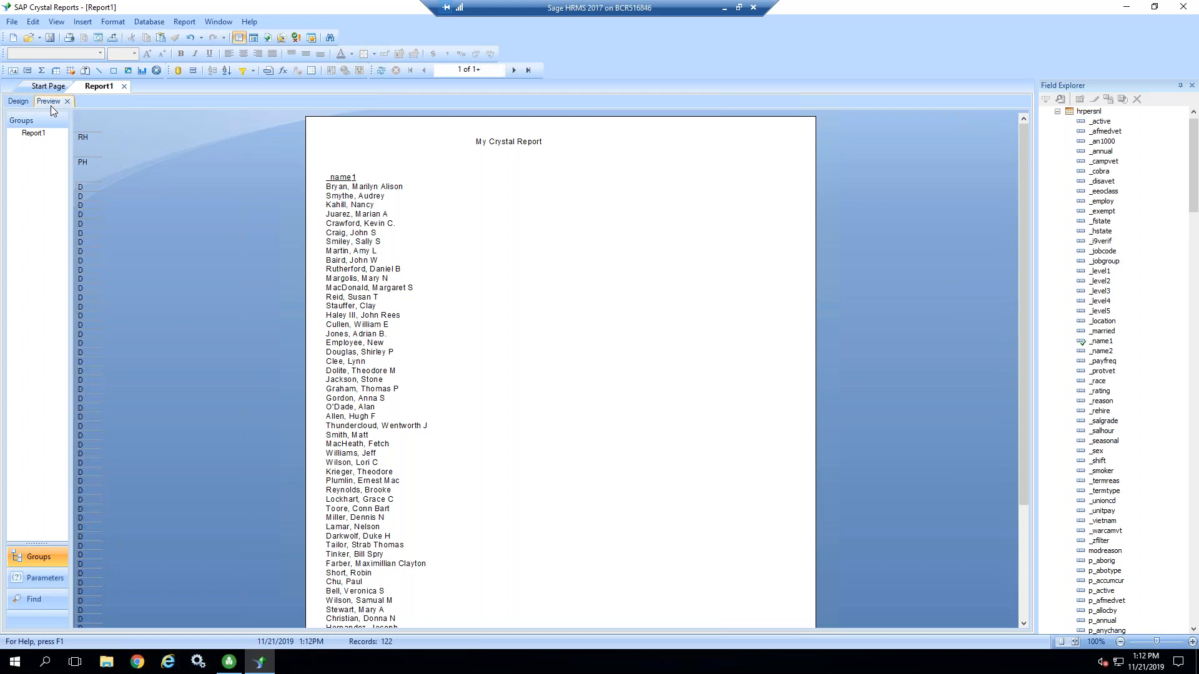
{"action": "left_click", "coordinate": [514, 148]}
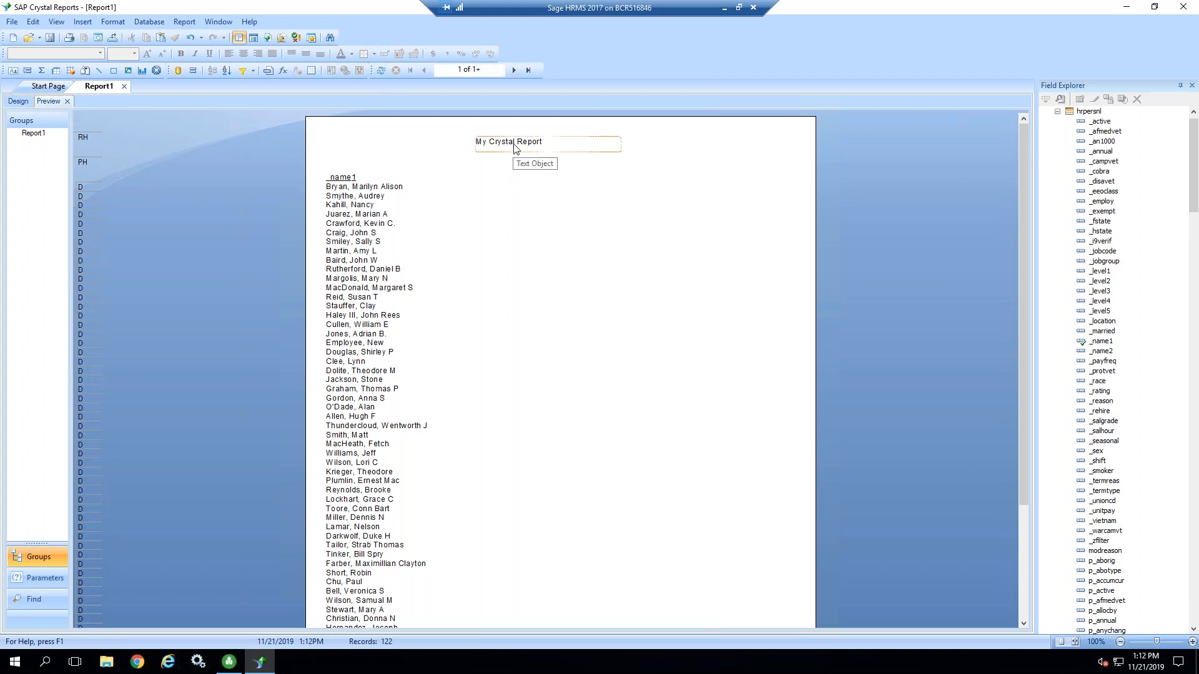
{"action": "left_click", "coordinate": [514, 148]}
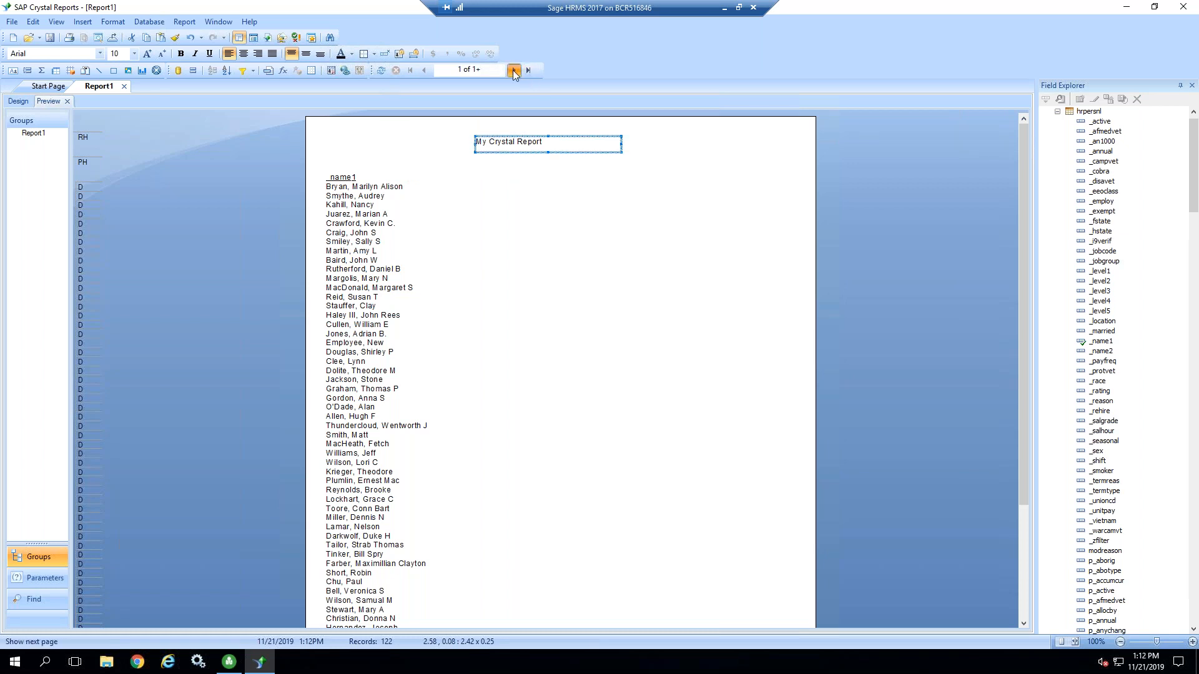
{"action": "left_click", "coordinate": [514, 72]}
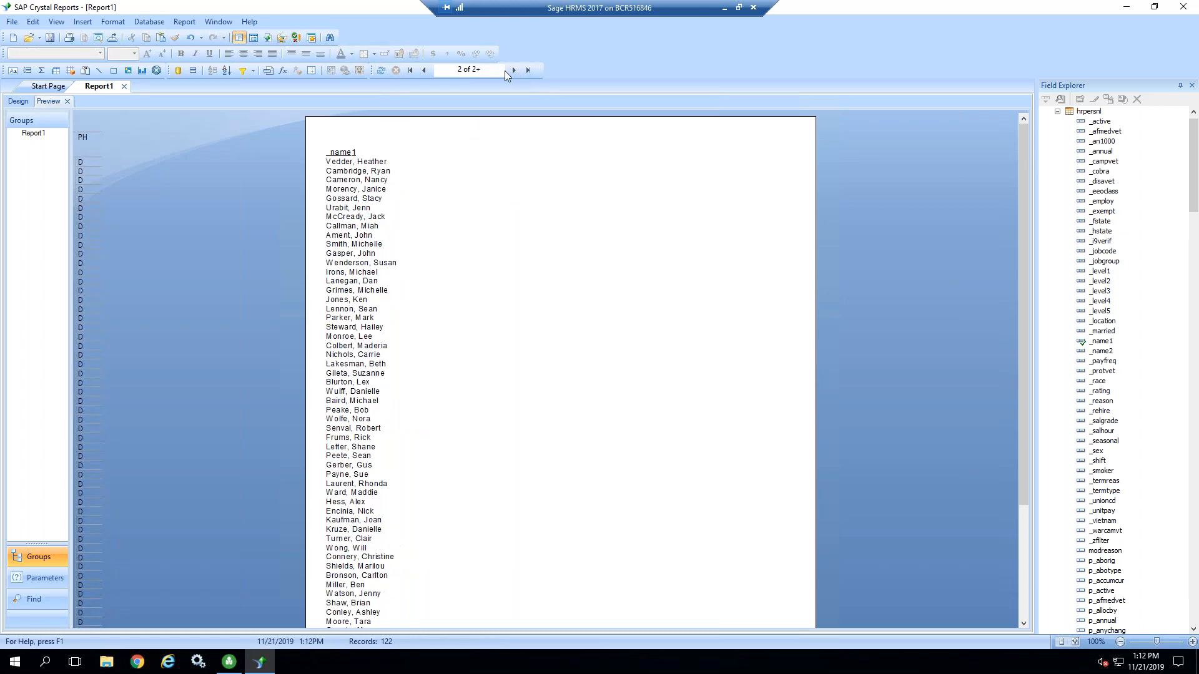
{"action": "left_click", "coordinate": [426, 70]}
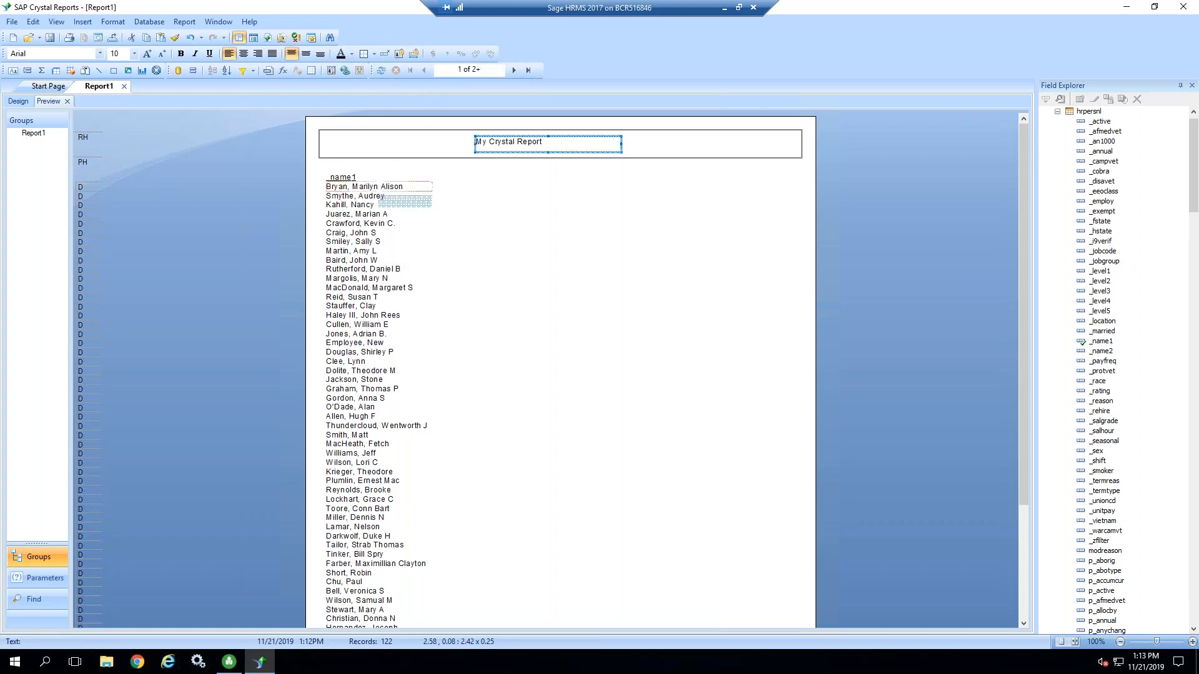
{"action": "left_click", "coordinate": [339, 188]}
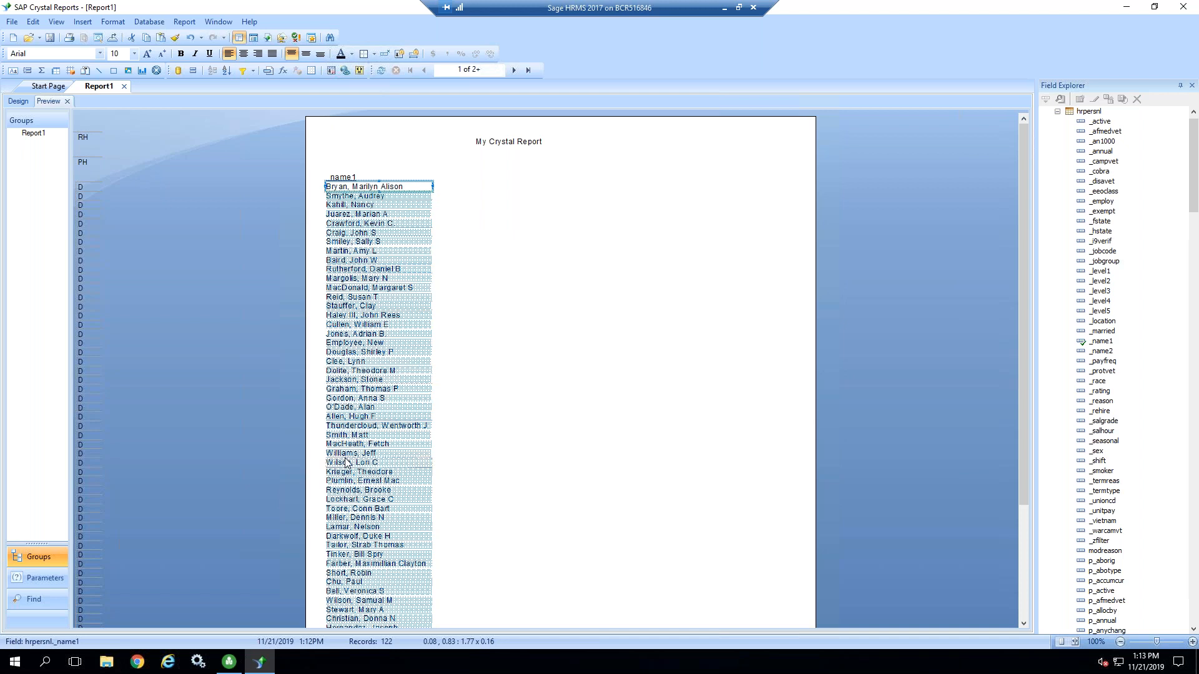
- Return to the report design, collapse the hrpersnl fields and expand the special fields
{"action": "left_click", "coordinate": [18, 102]}
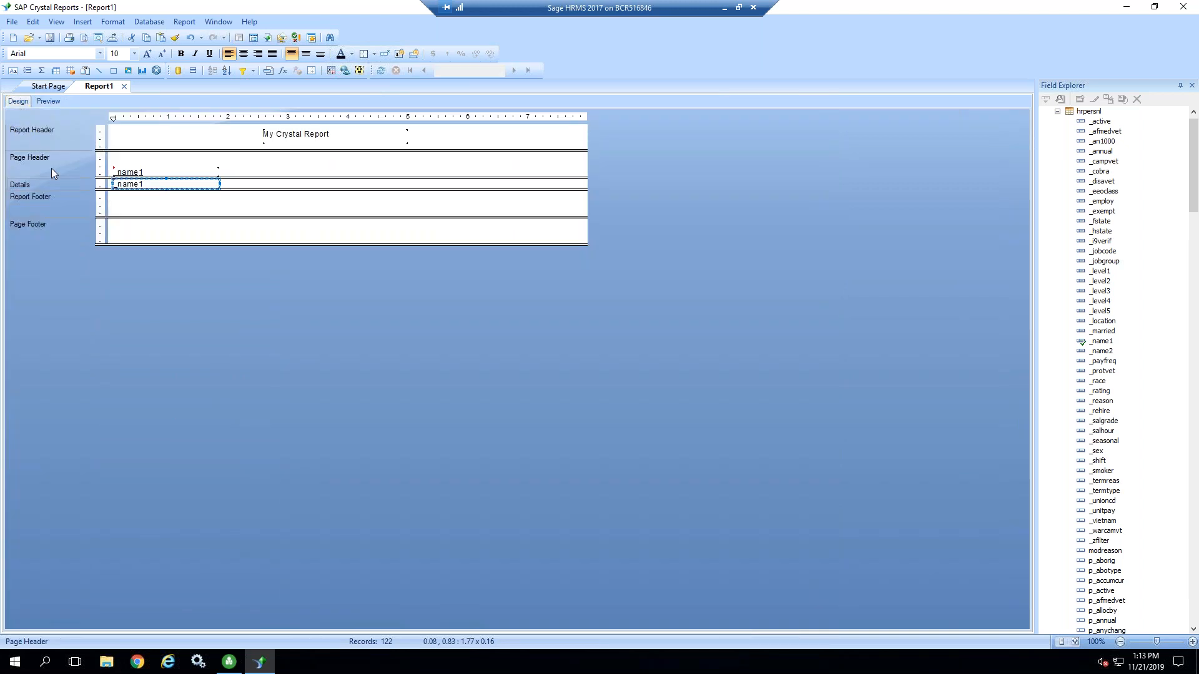
{"action": "left_click", "coordinate": [117, 206]}
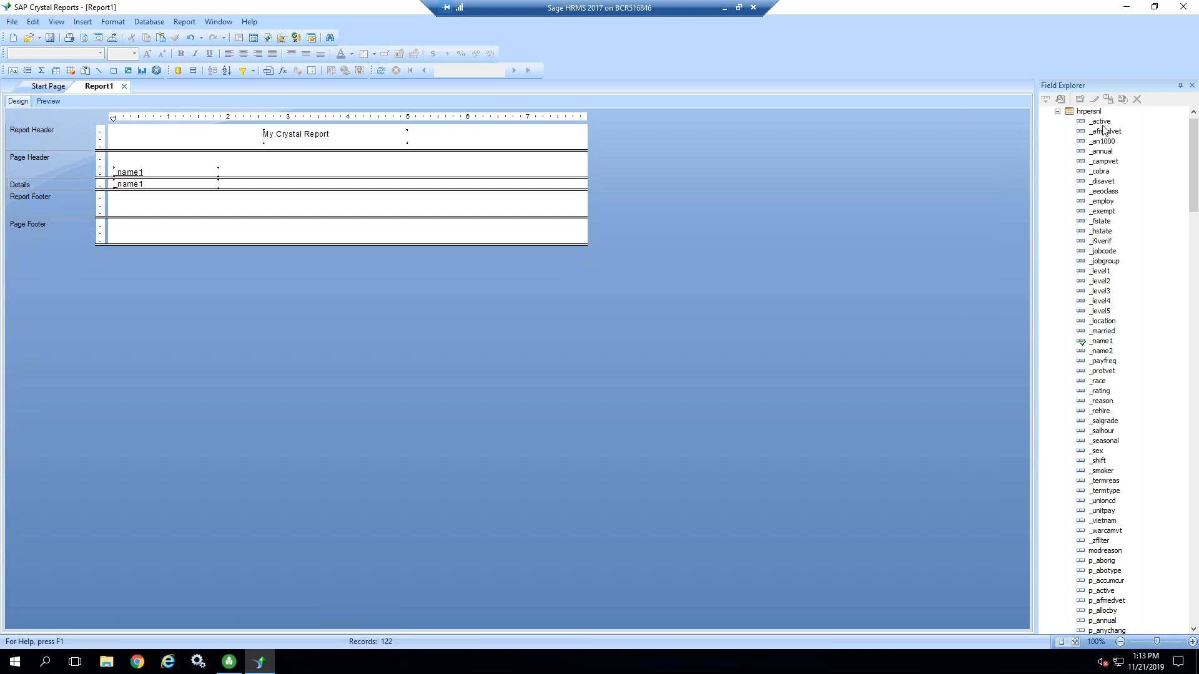
{"action": "left_click", "coordinate": [1057, 112]}
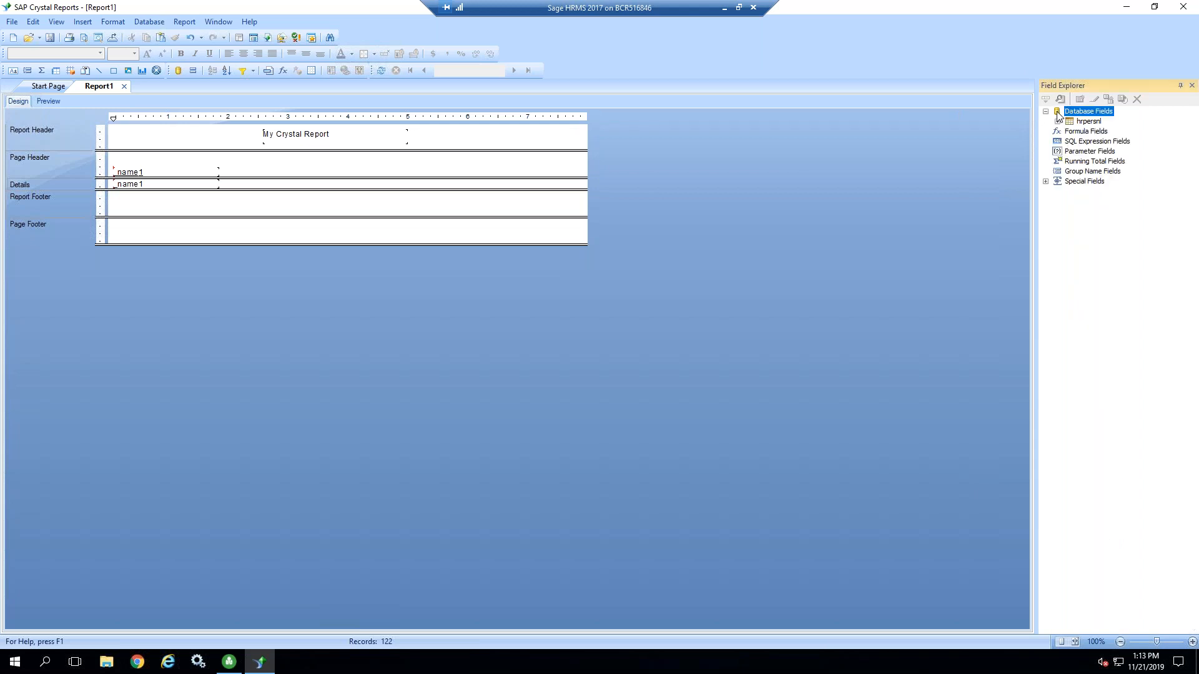
{"action": "left_click", "coordinate": [1045, 182]}
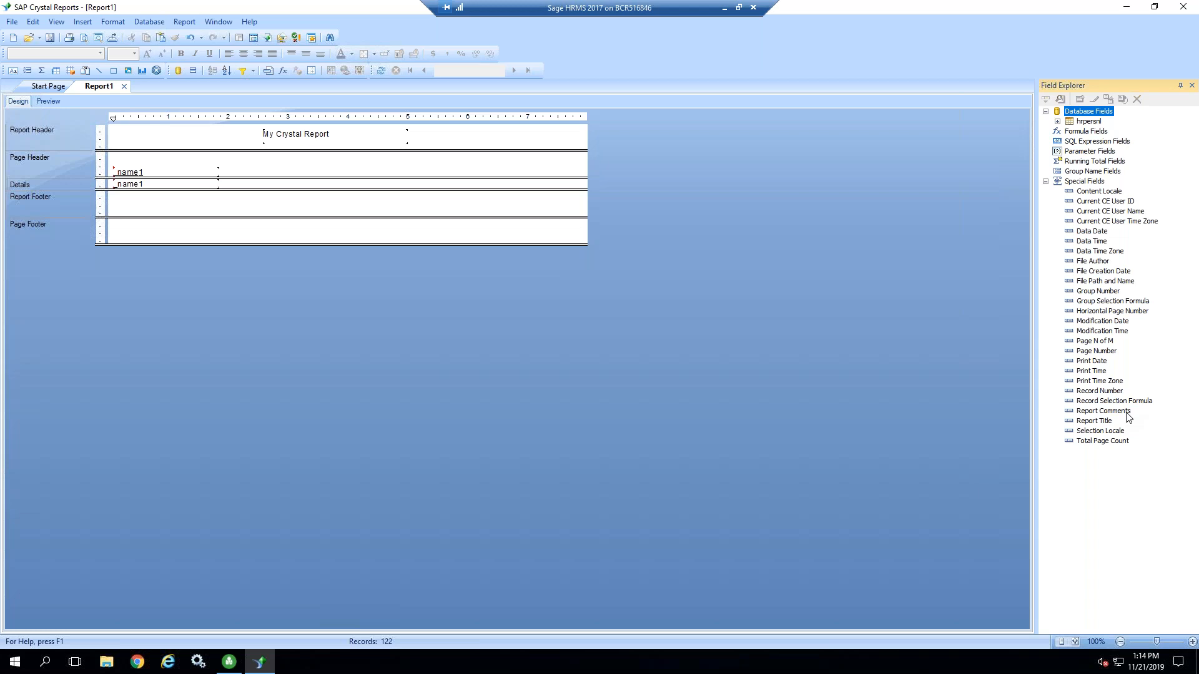
- Place the Page N of M special field in the page footer, about 6.17 in from the left margin
{"action": "left_click", "coordinate": [1095, 342]}
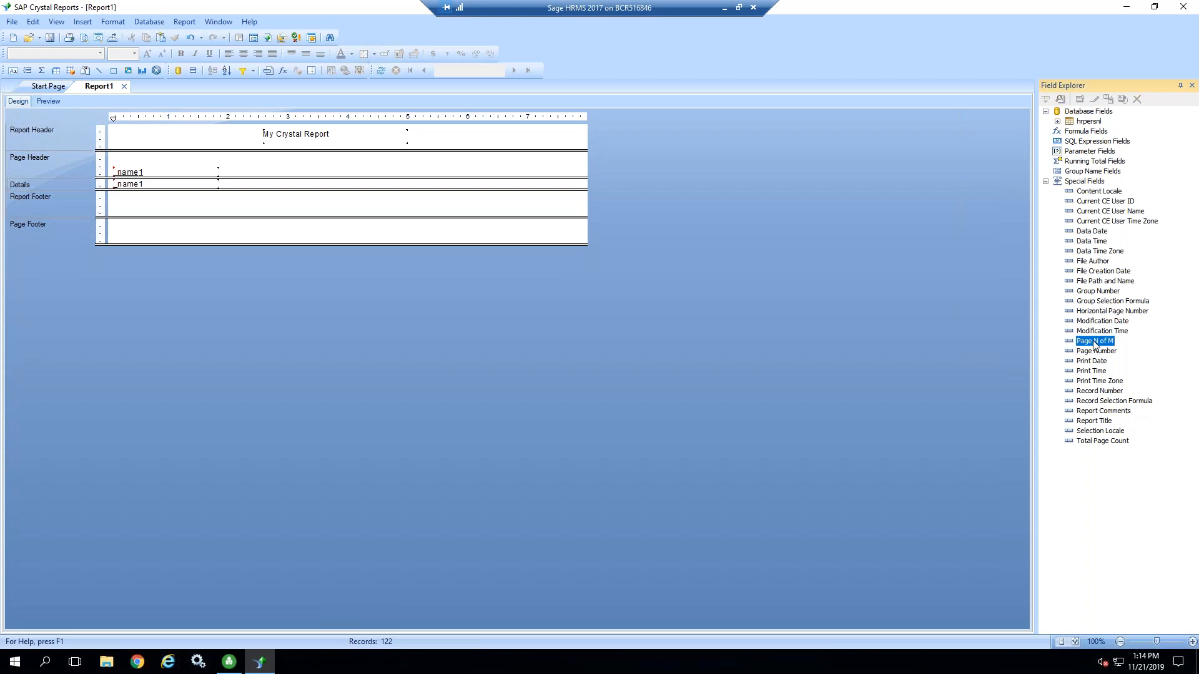
{"action": "left_click_drag", "start_coordinate": [1094, 343], "coordinate": [479, 230]}
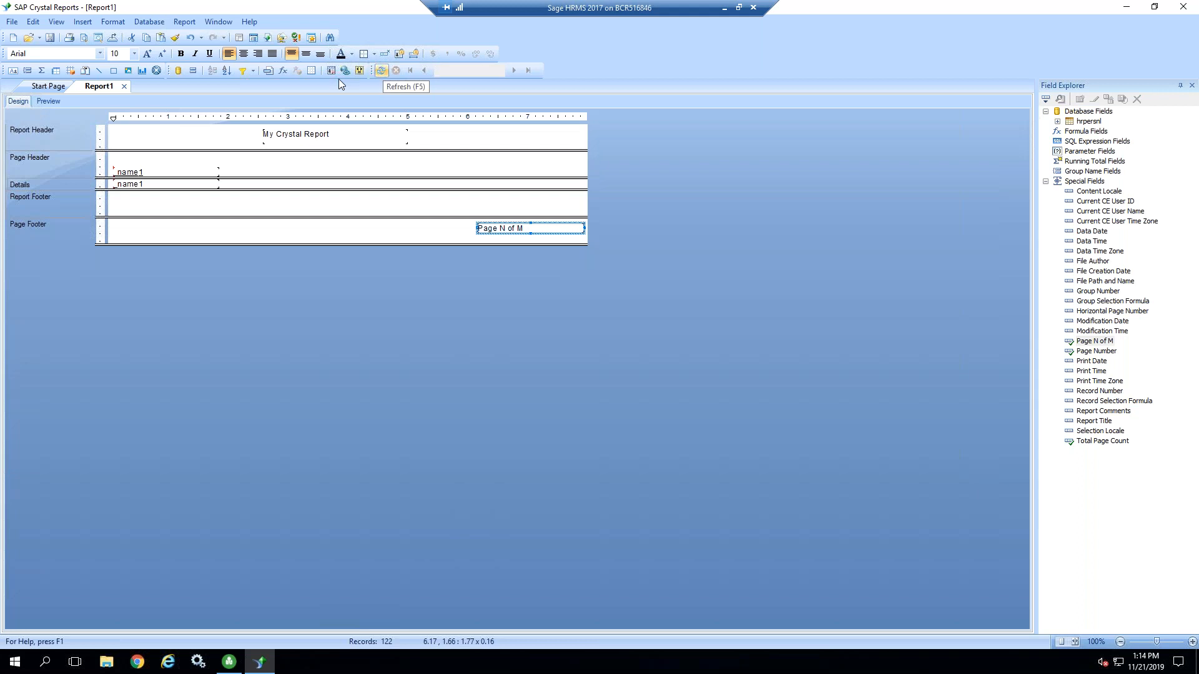
- Preview the report, check the page numbering in the footer across the pages, and return to the design
{"action": "left_click", "coordinate": [48, 102]}
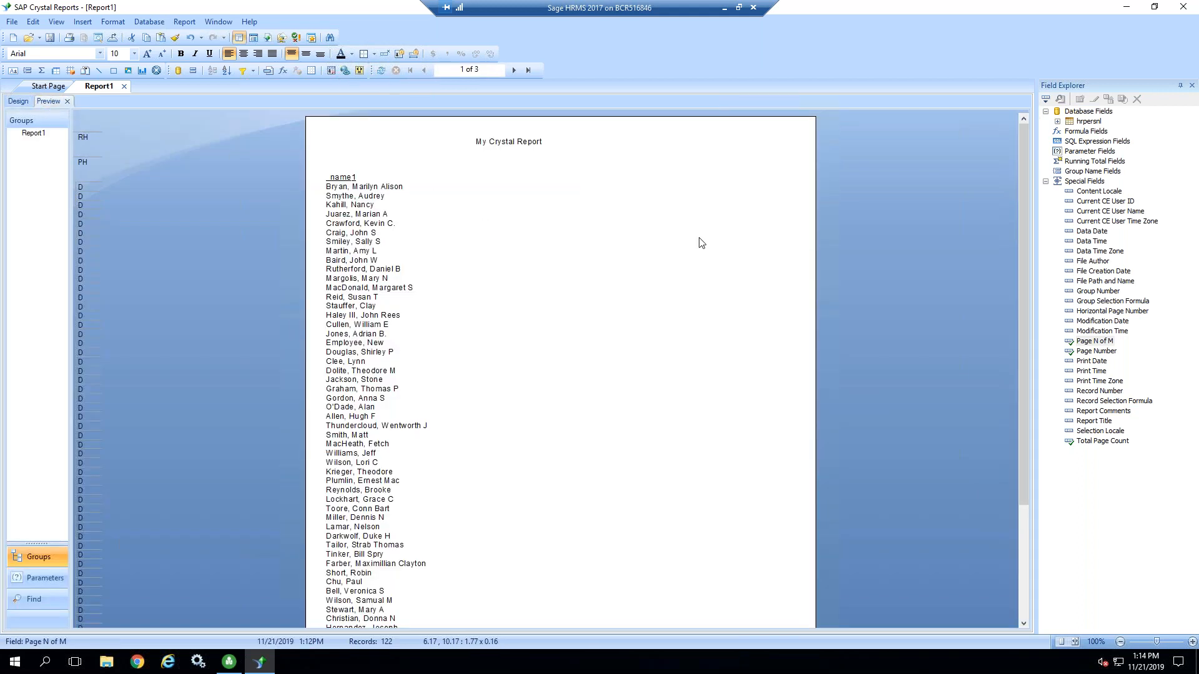
{"action": "scroll", "coordinate": [702, 242], "scroll_direction": "down", "scroll_amount": 5}
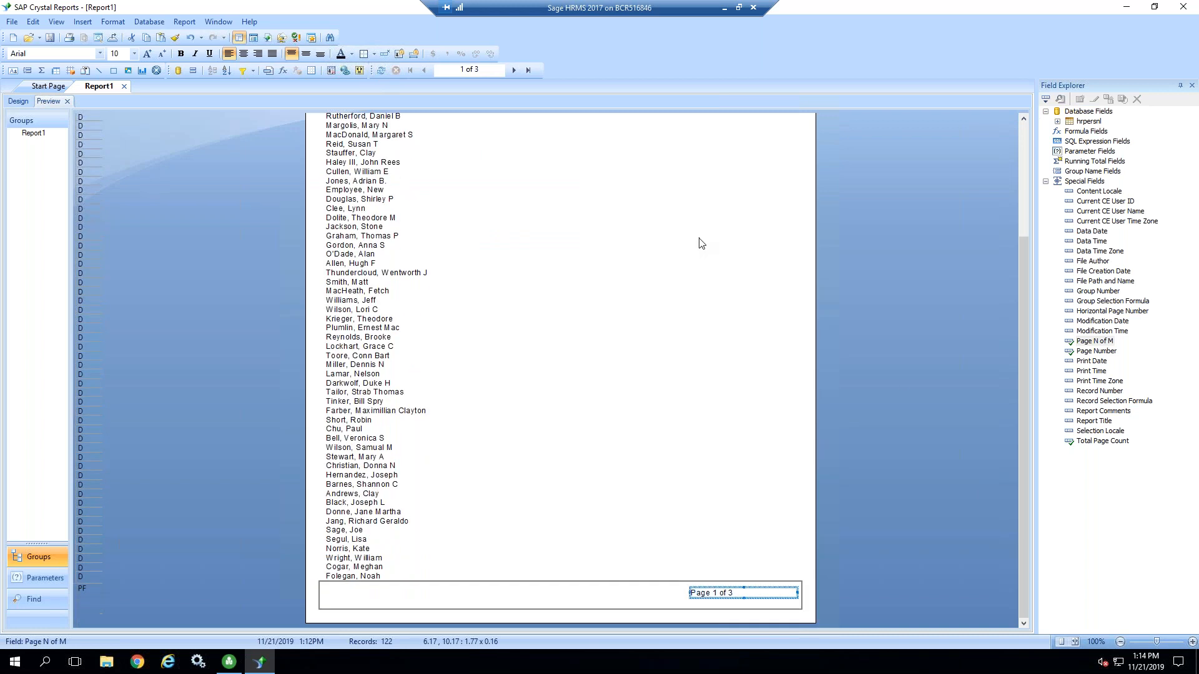
{"action": "left_click", "coordinate": [513, 71]}
{"action": "left_click", "coordinate": [514, 71]}
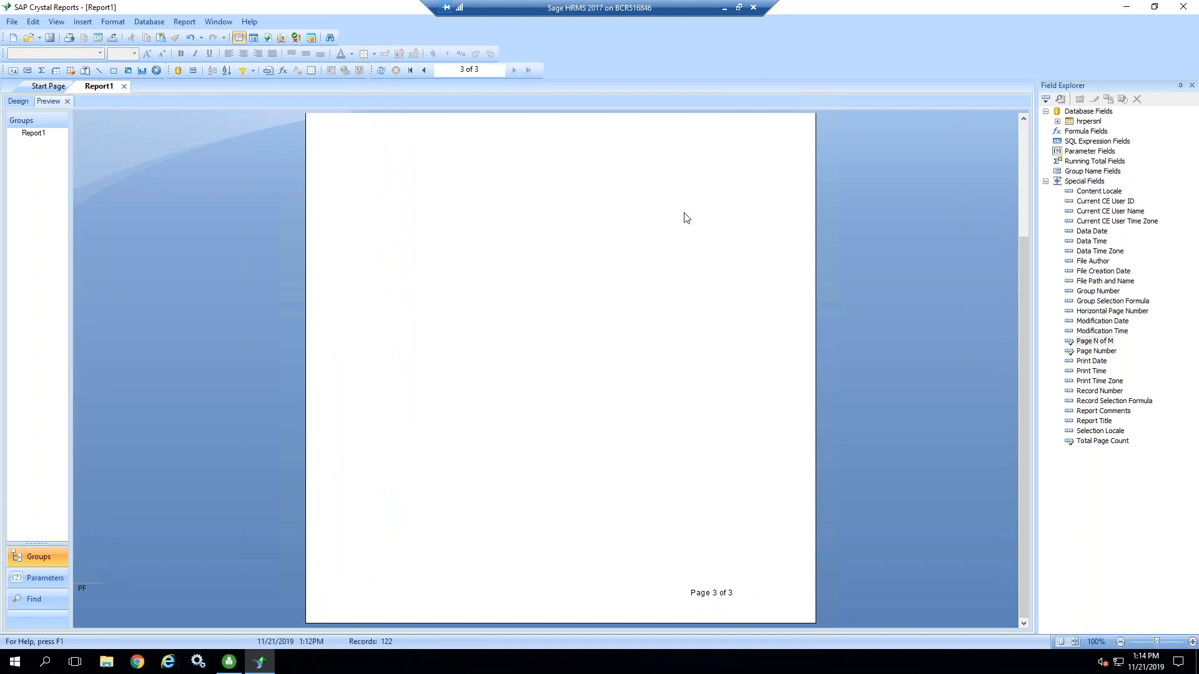
{"action": "left_click", "coordinate": [425, 71]}
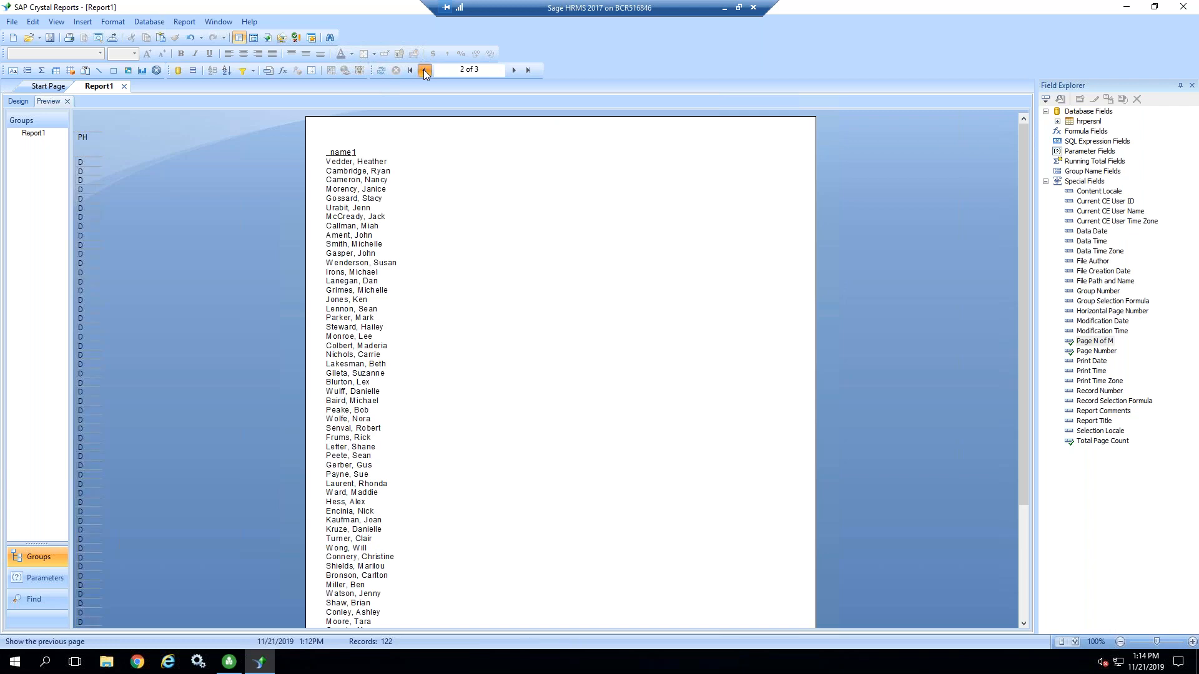
{"action": "left_click", "coordinate": [424, 70]}
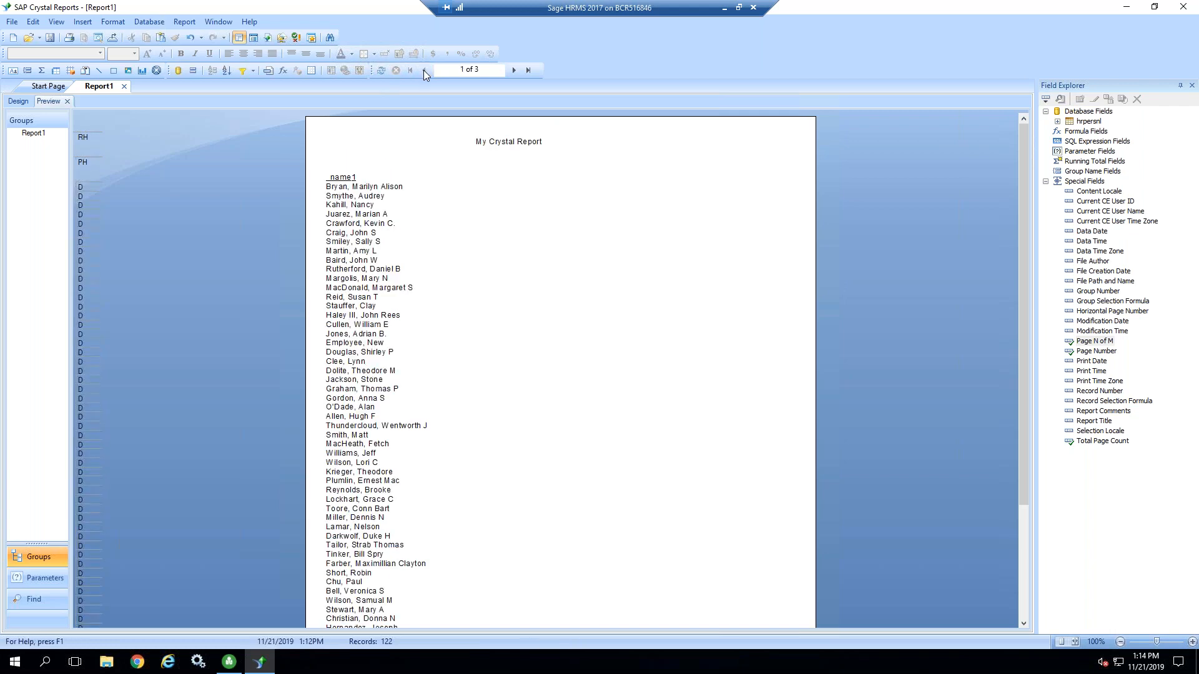
{"action": "left_click", "coordinate": [18, 102]}
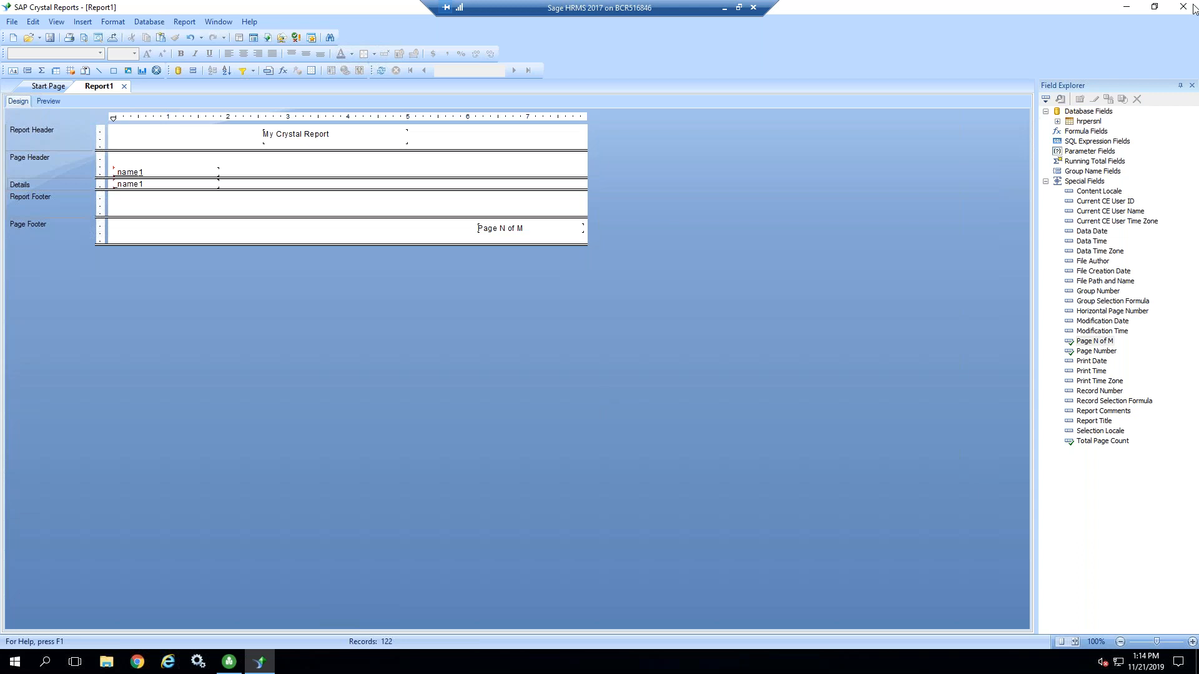
- Insert a group on the p_supervis field in ascending order
{"action": "left_click", "coordinate": [83, 24]}
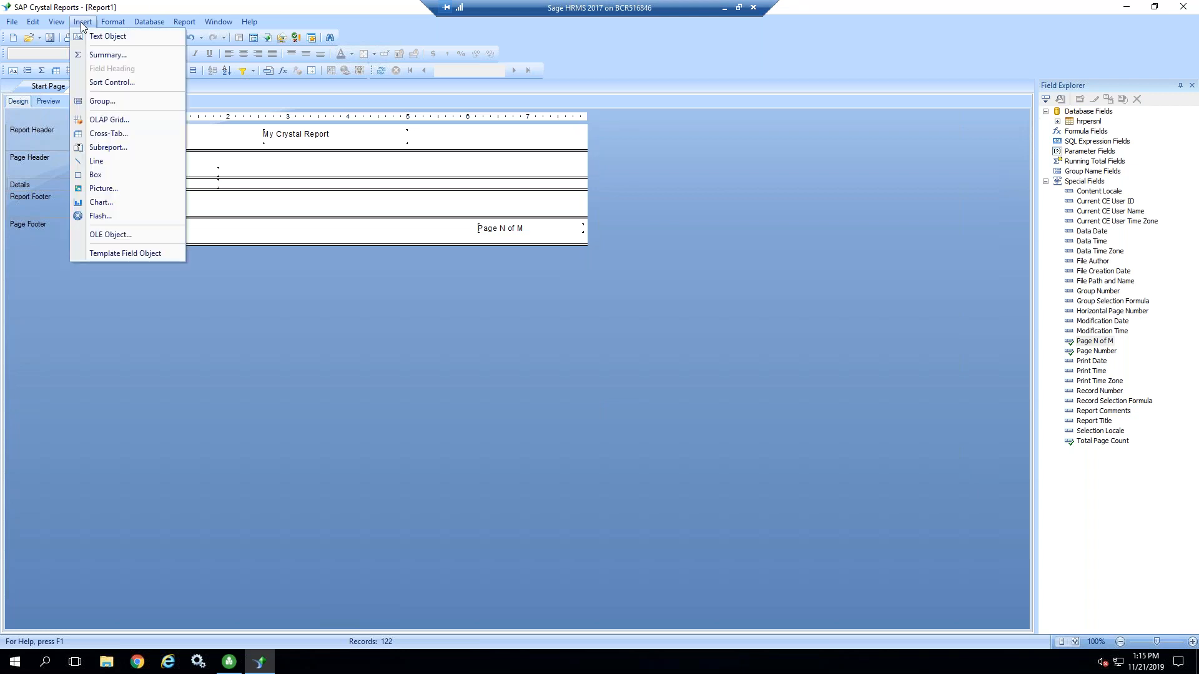
{"action": "left_click", "coordinate": [103, 103]}
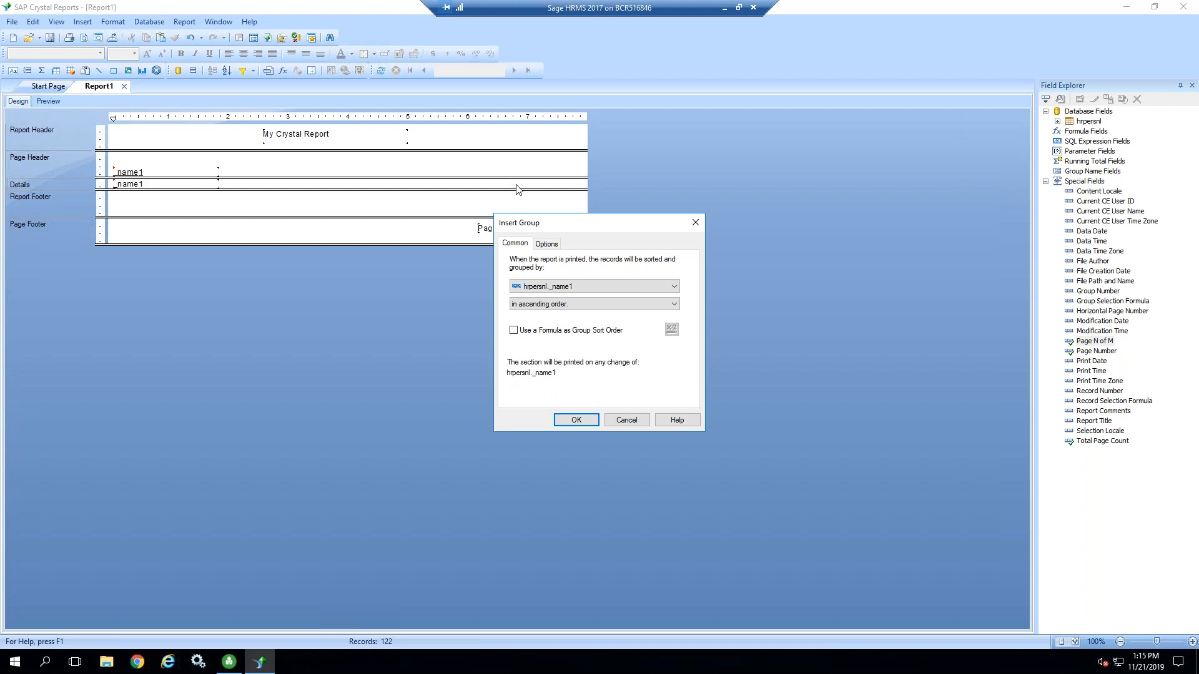
{"action": "left_click", "coordinate": [617, 288]}
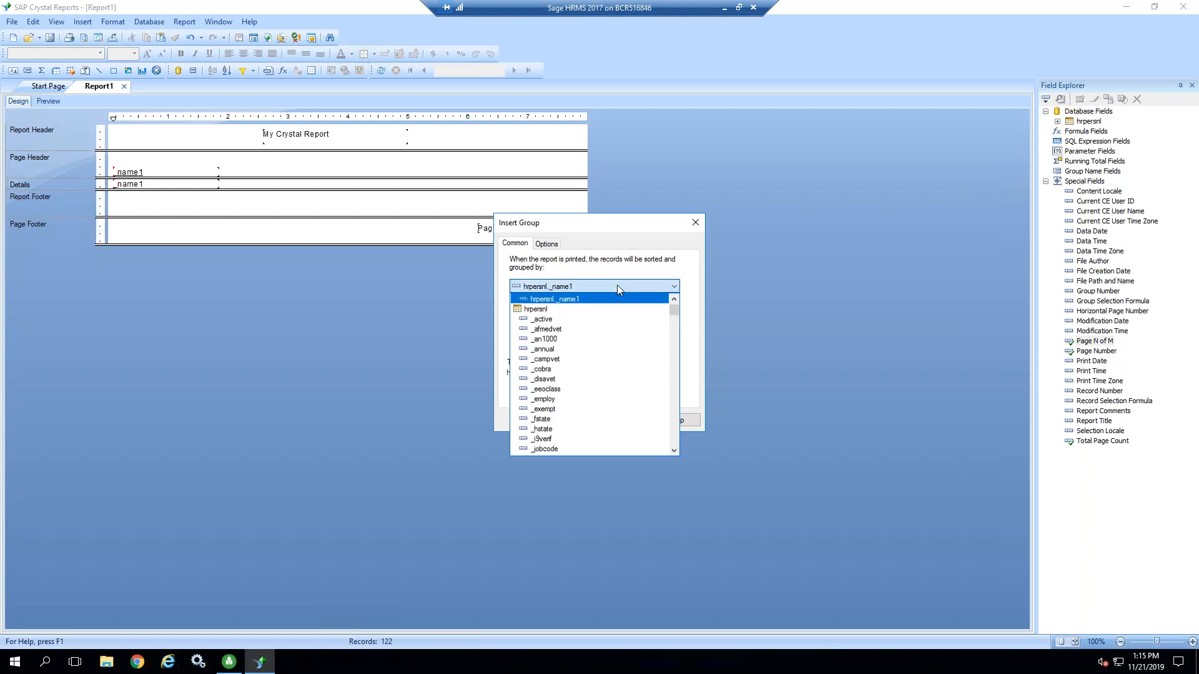
{"action": "left_click_drag", "start_coordinate": [675, 309], "coordinate": [665, 431]}
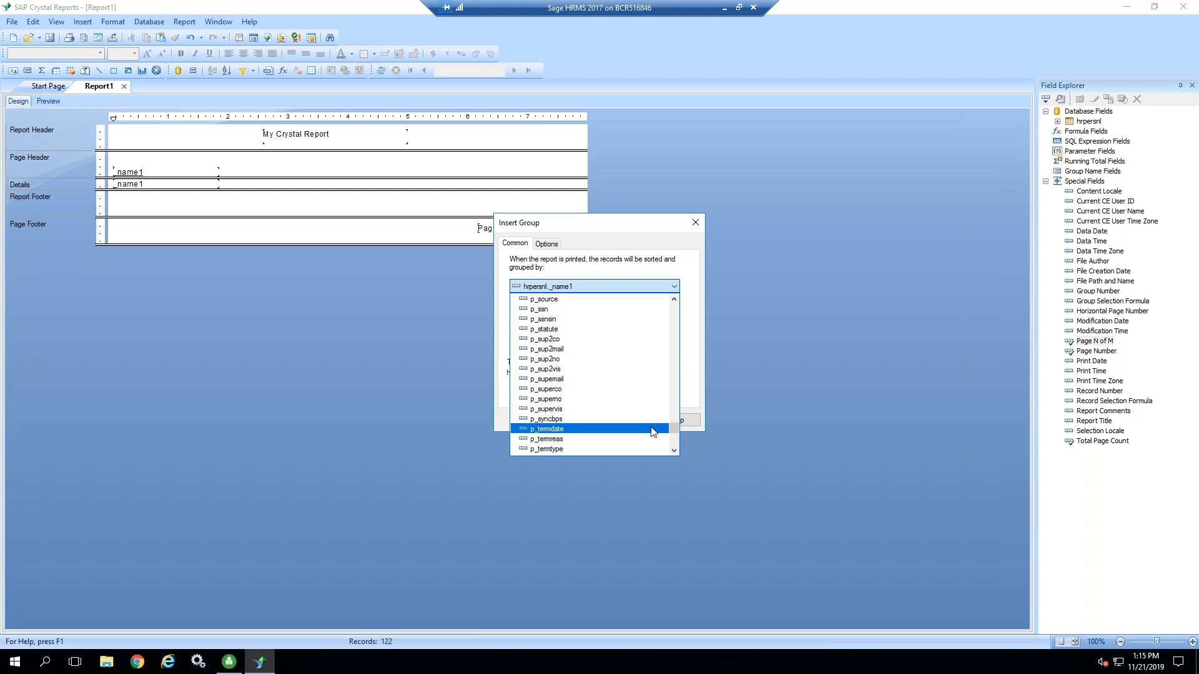
{"action": "left_click", "coordinate": [590, 409]}
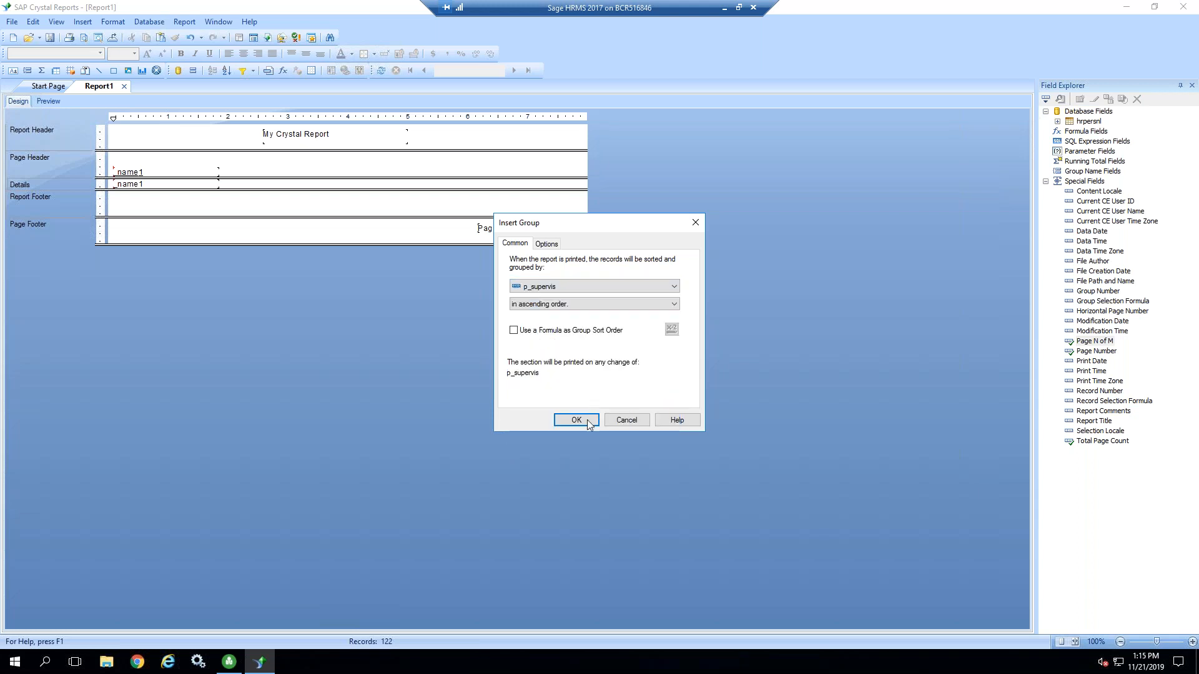
{"action": "left_click", "coordinate": [584, 422]}
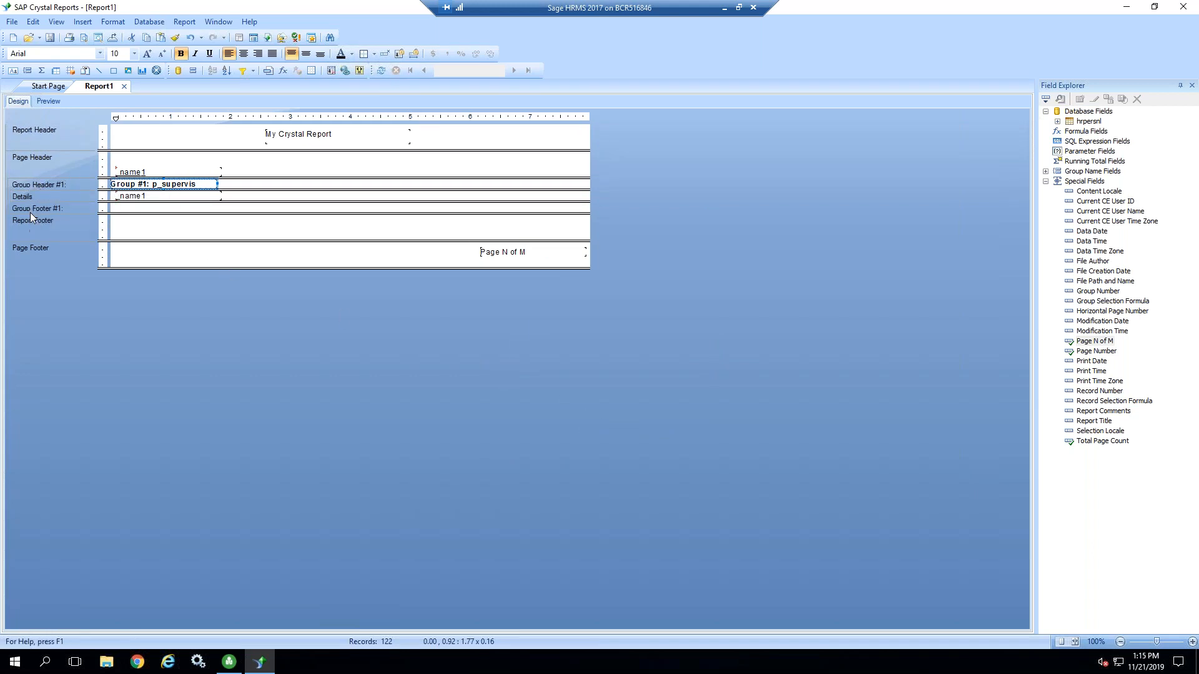
- Preview the grouped report, checking the supervisor headings and the employee names beneath them, and return to the design
{"action": "left_click", "coordinate": [53, 102]}
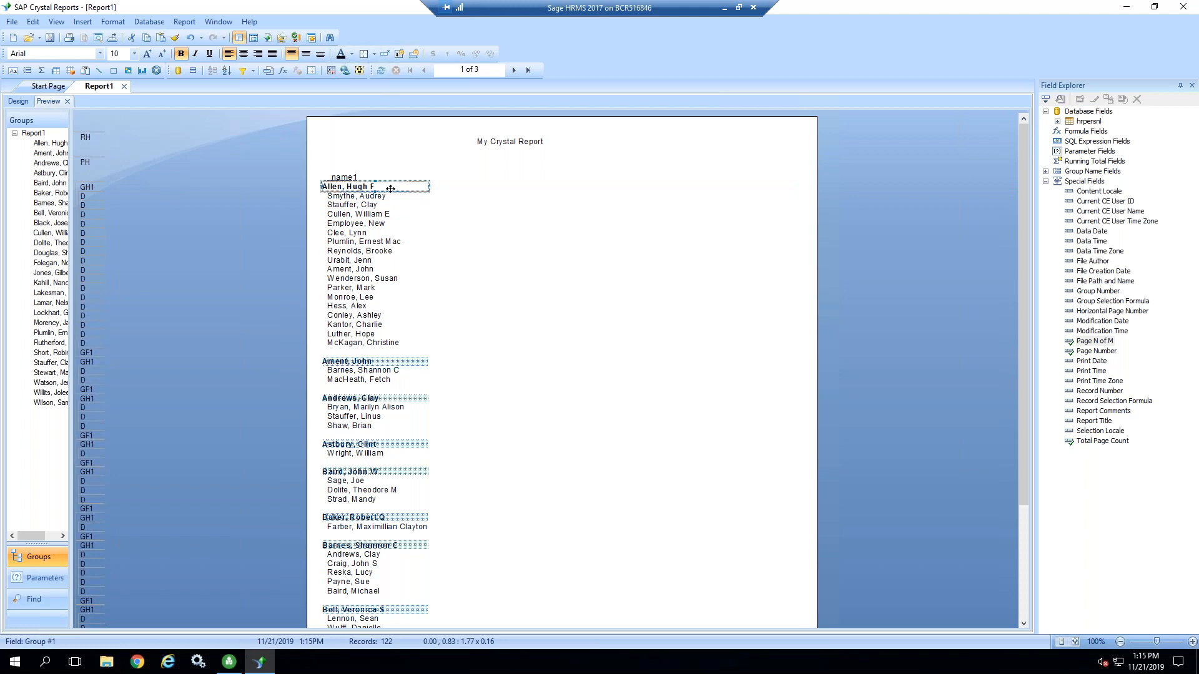
{"action": "left_click", "coordinate": [382, 198]}
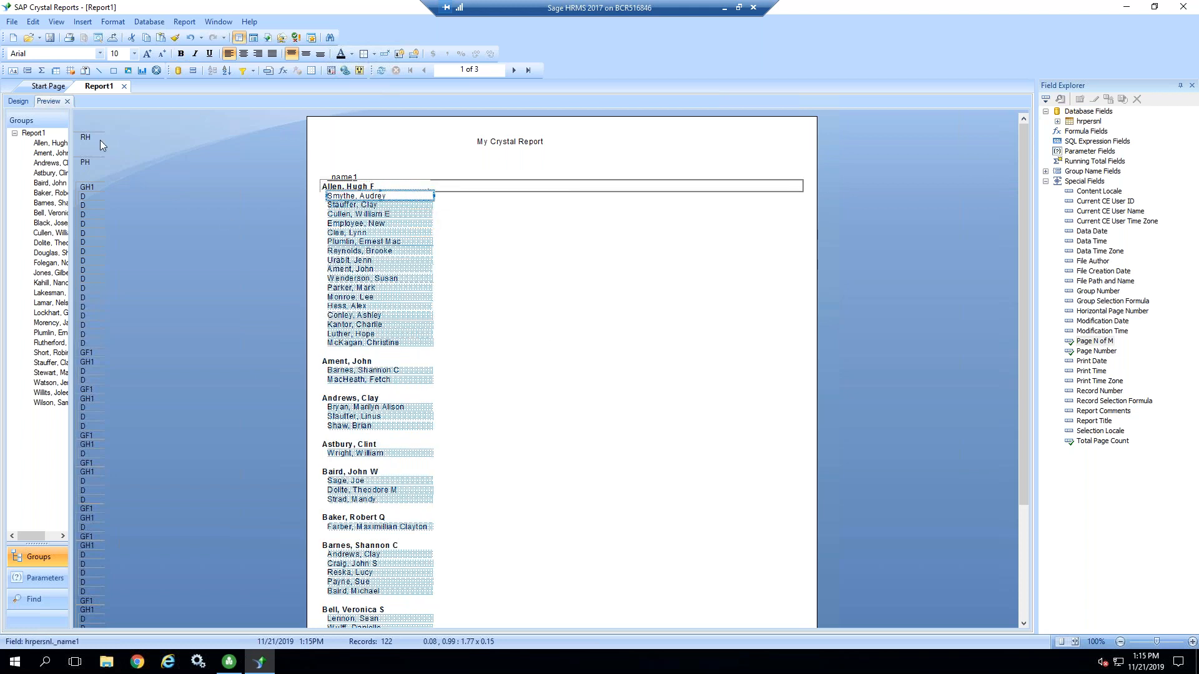
{"action": "left_click", "coordinate": [18, 102]}
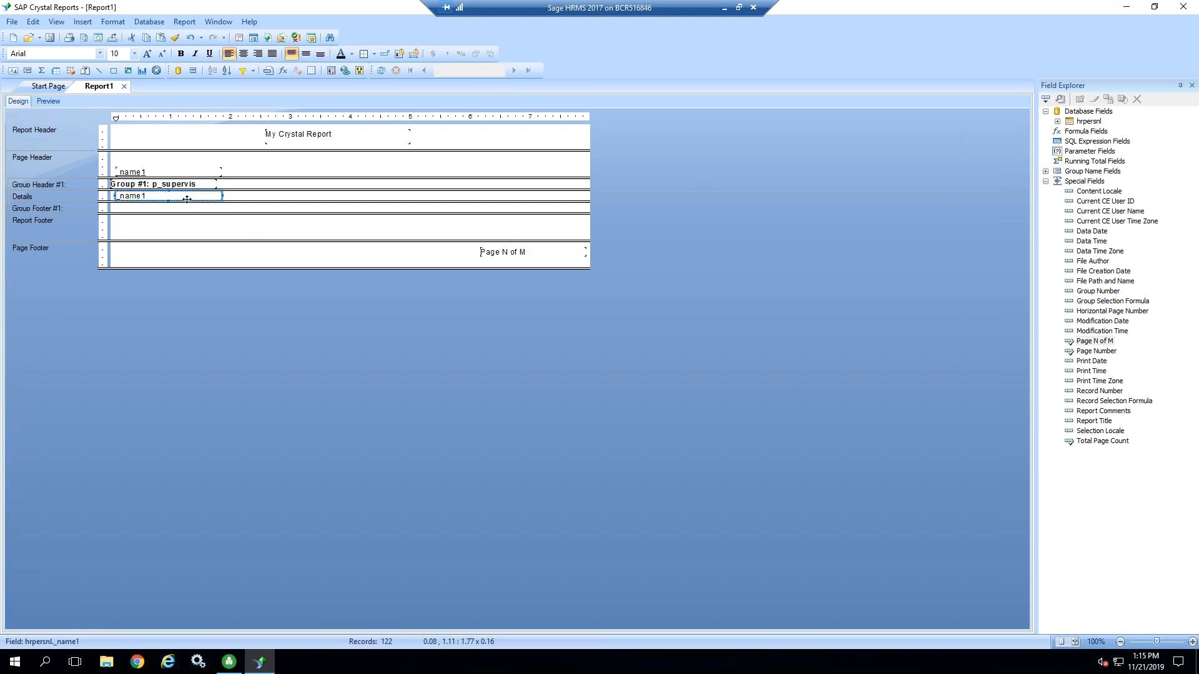
- Place a second _name1 field in Group Header #1, about 4.60 in from the left margin, and preview its output for each group
{"action": "left_click", "coordinate": [1057, 121]}
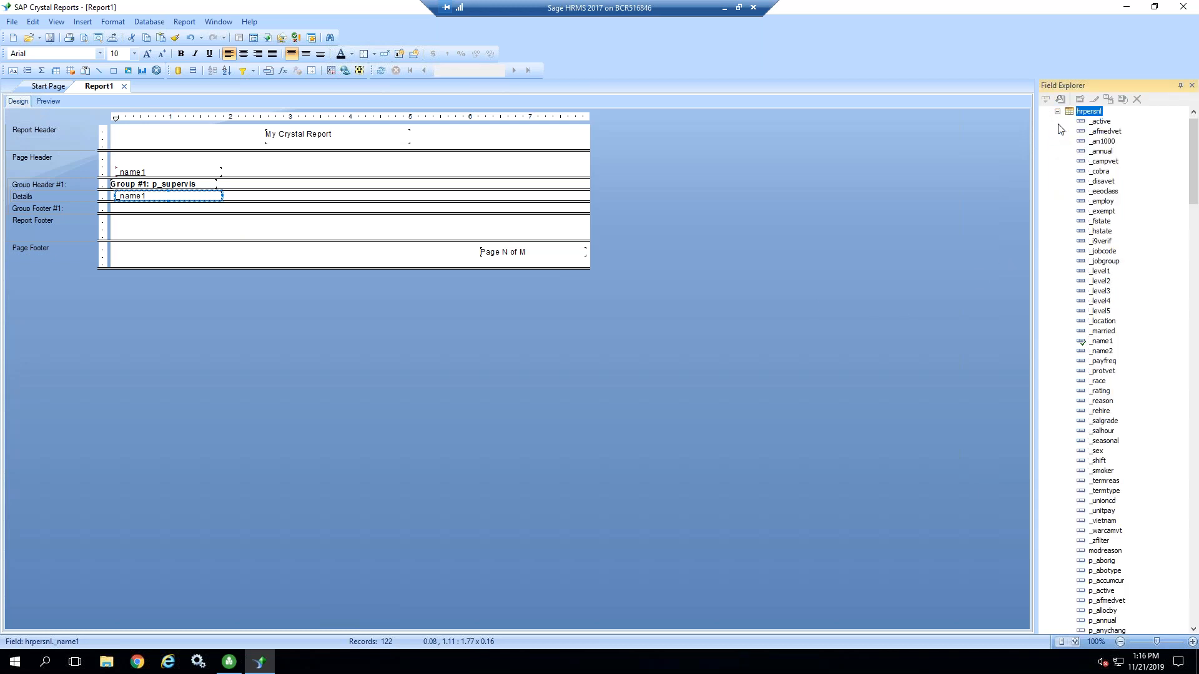
{"action": "left_click", "coordinate": [1103, 343]}
{"action": "left_click_drag", "start_coordinate": [1102, 344], "coordinate": [387, 183]}
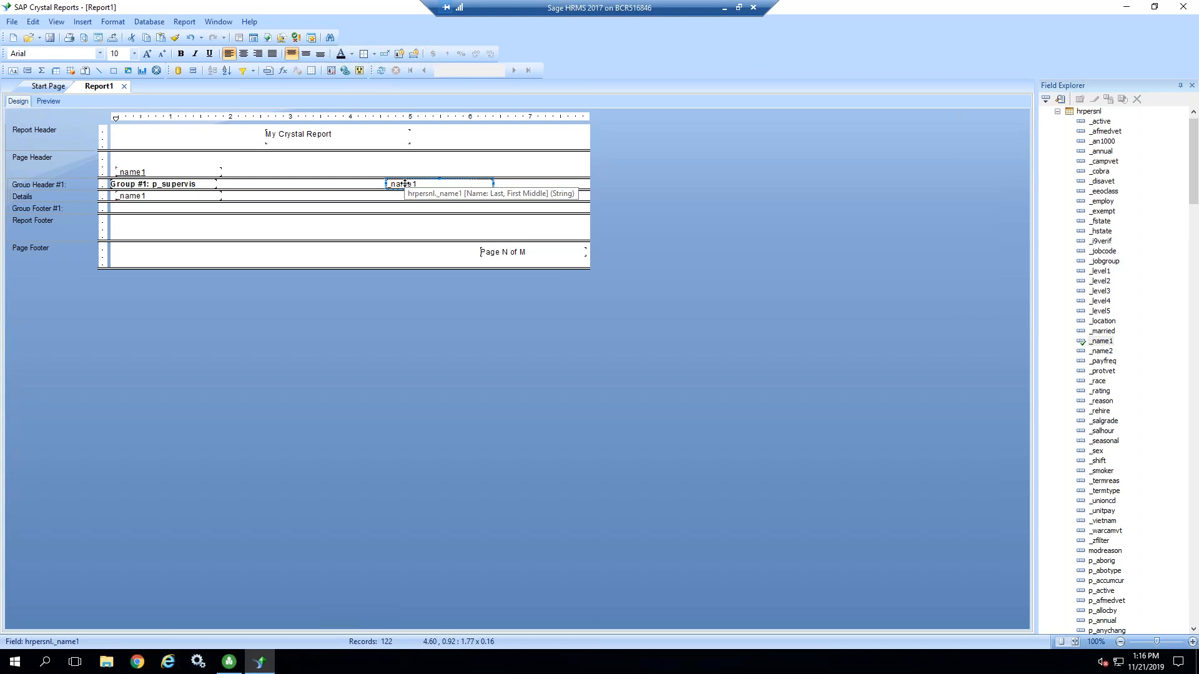
{"action": "left_click", "coordinate": [42, 104]}
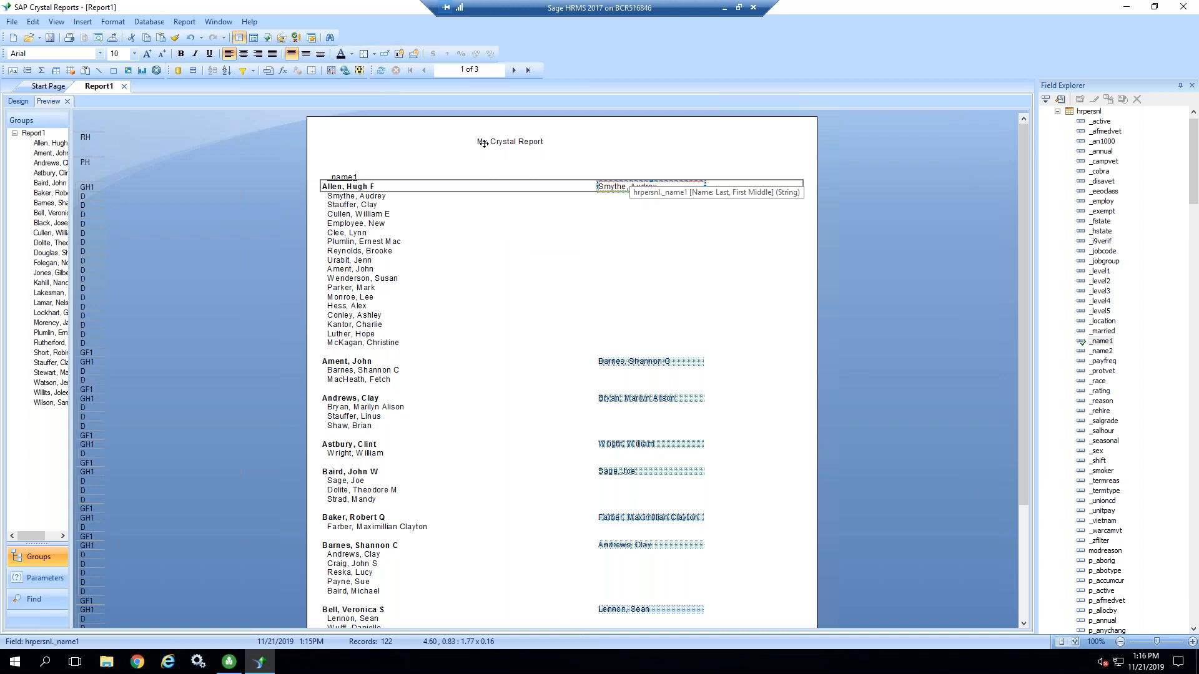
{"action": "left_click", "coordinate": [19, 103]}
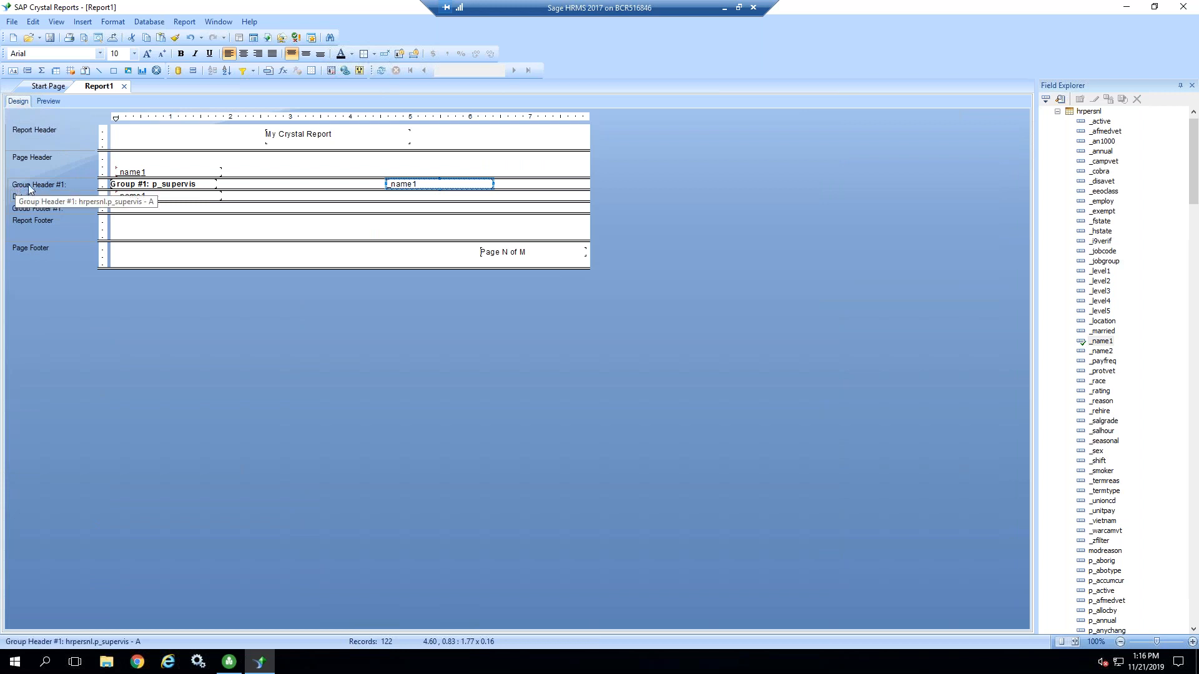
{"action": "left_click", "coordinate": [47, 101]}
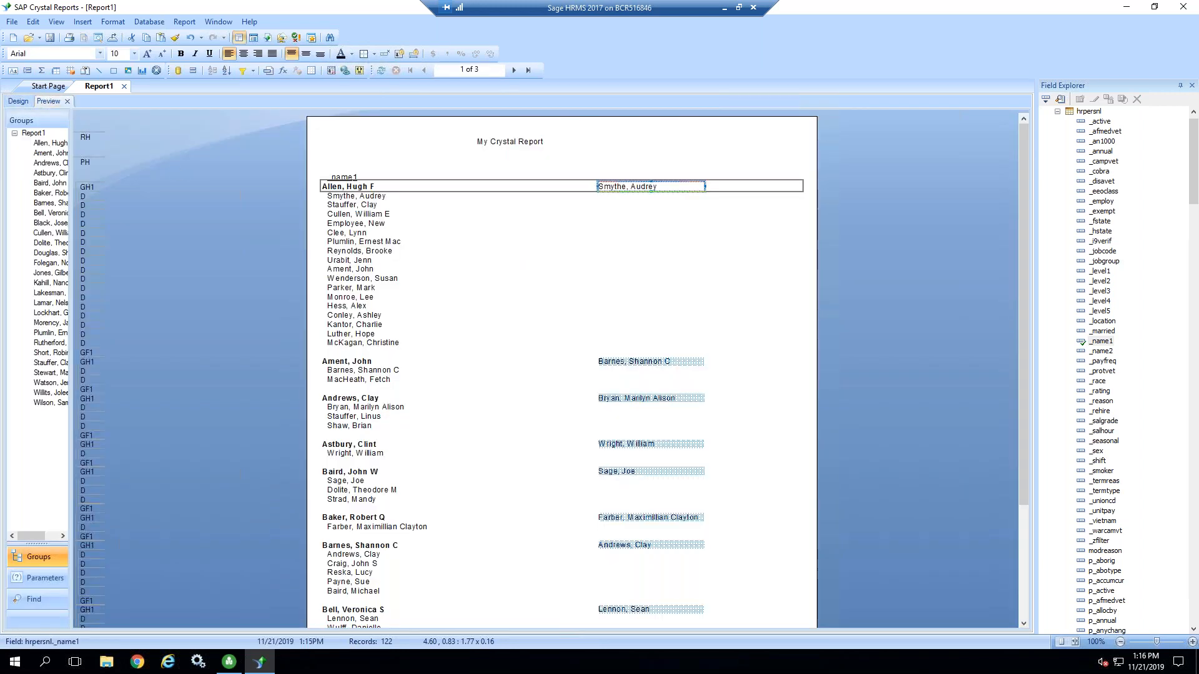
{"action": "left_click", "coordinate": [15, 100]}
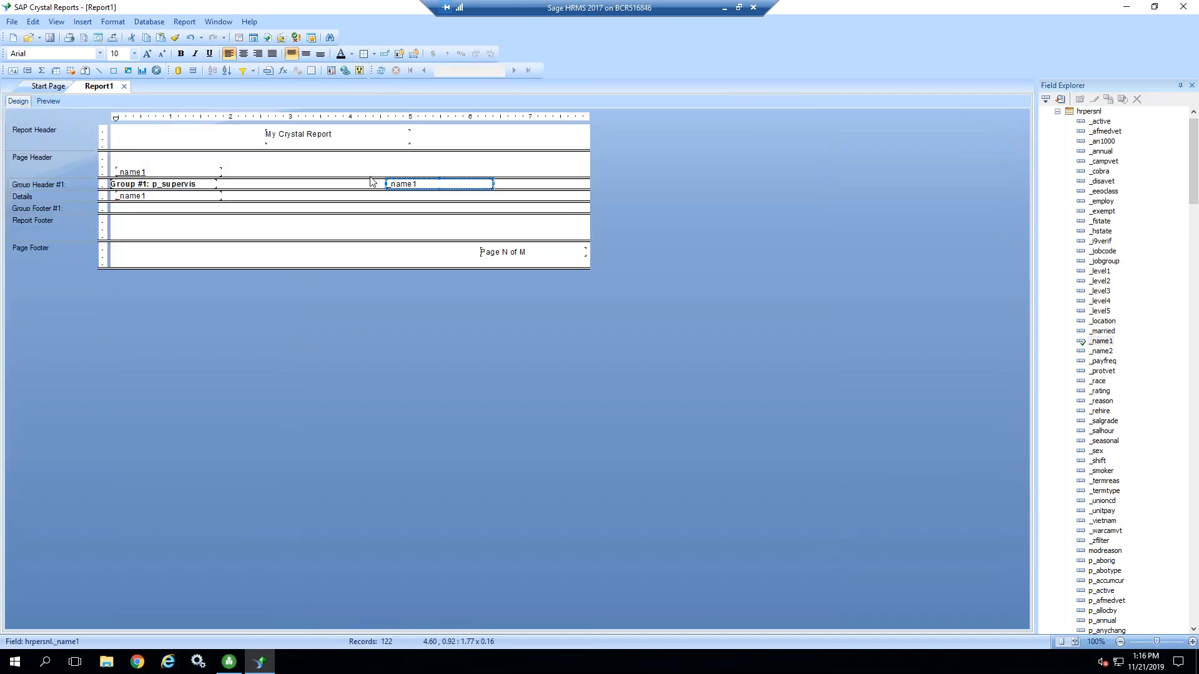
- Move the second _name1 field from the group header to the page header and preview its output on the first two pages
{"action": "left_click_drag", "start_coordinate": [423, 189], "coordinate": [428, 169]}
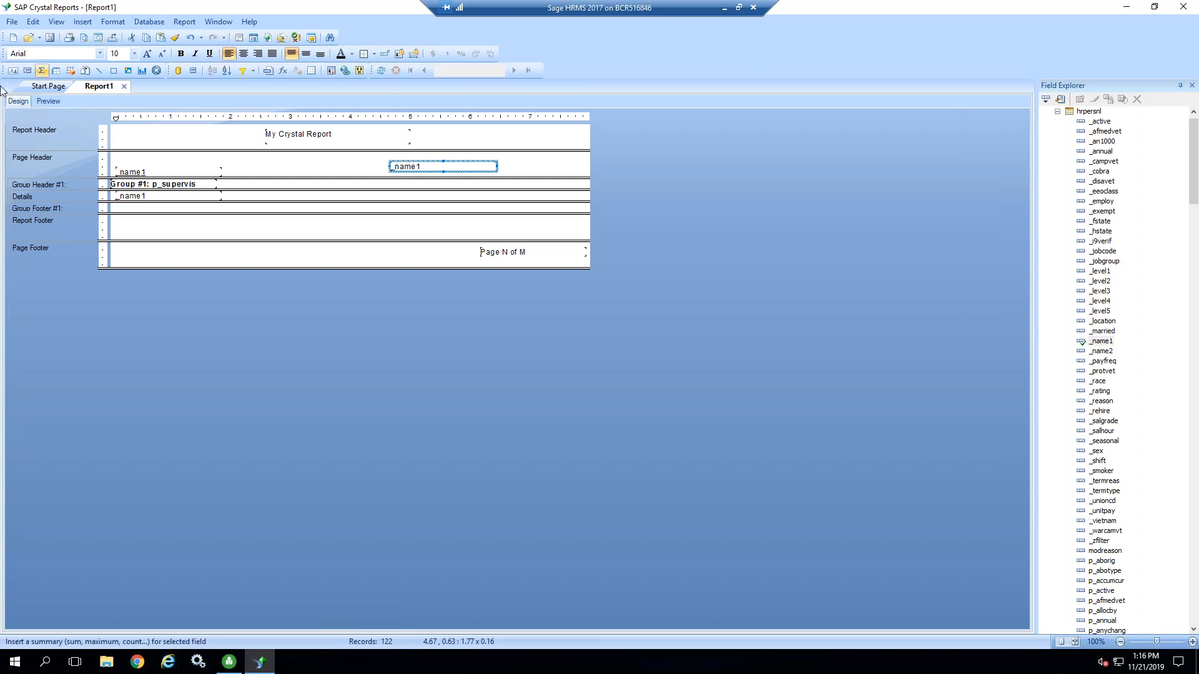
{"action": "left_click", "coordinate": [49, 102]}
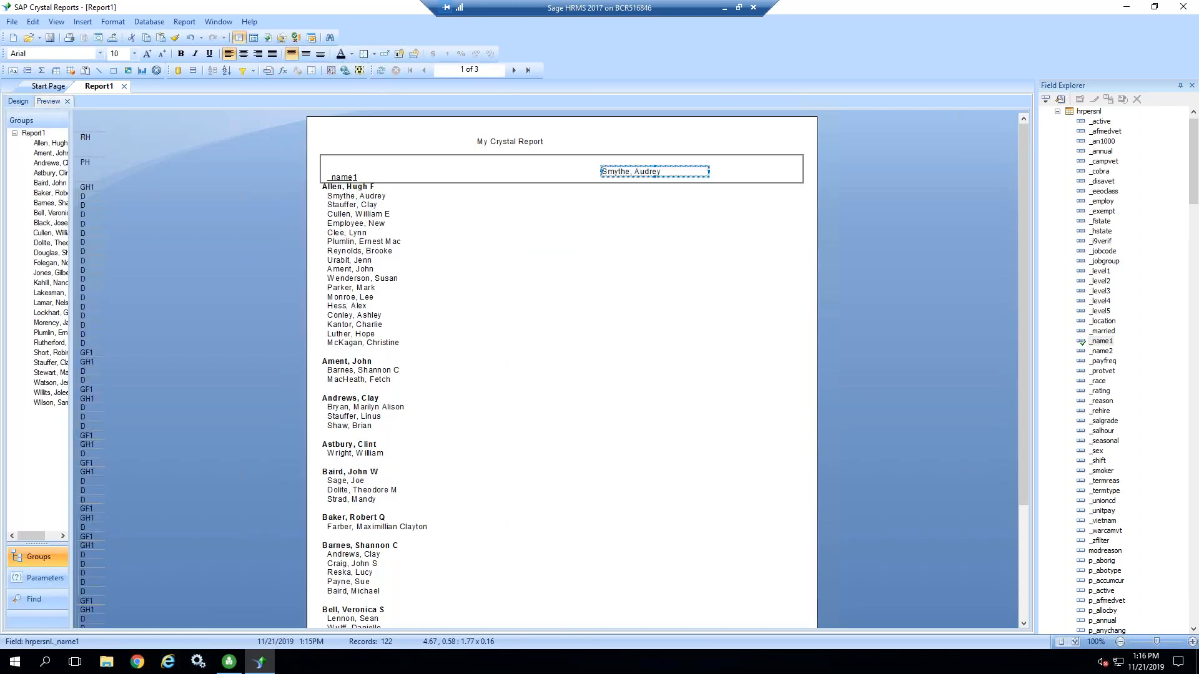
{"action": "left_click", "coordinate": [365, 197]}
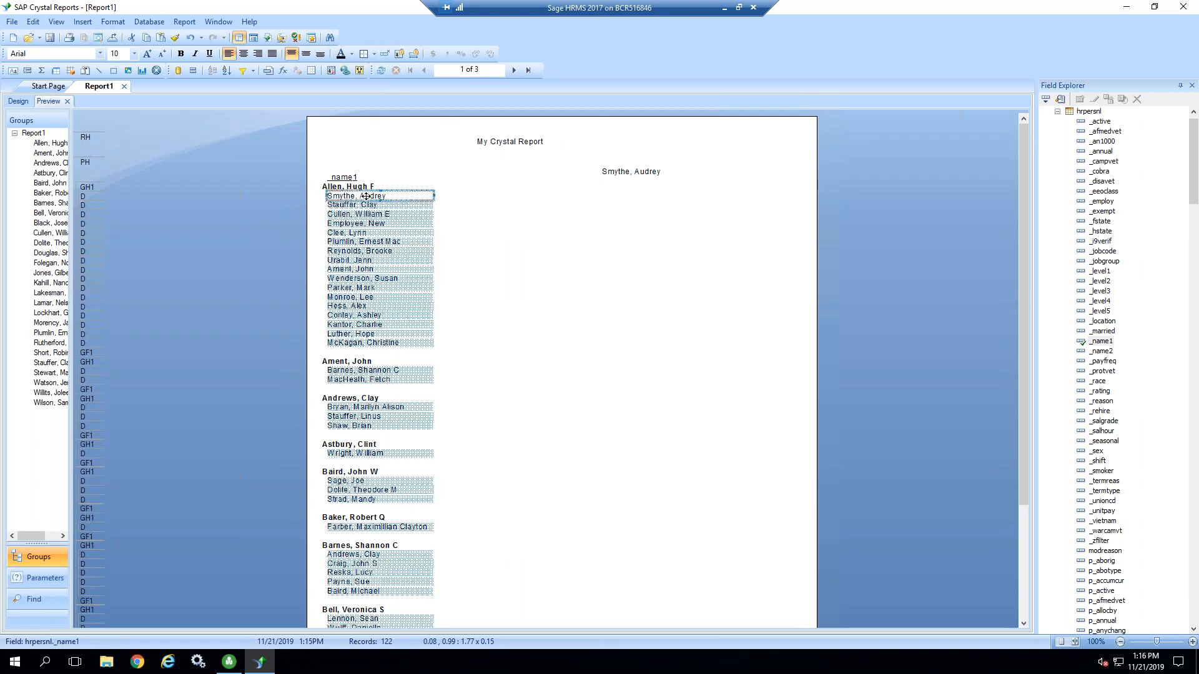
{"action": "left_click", "coordinate": [515, 71]}
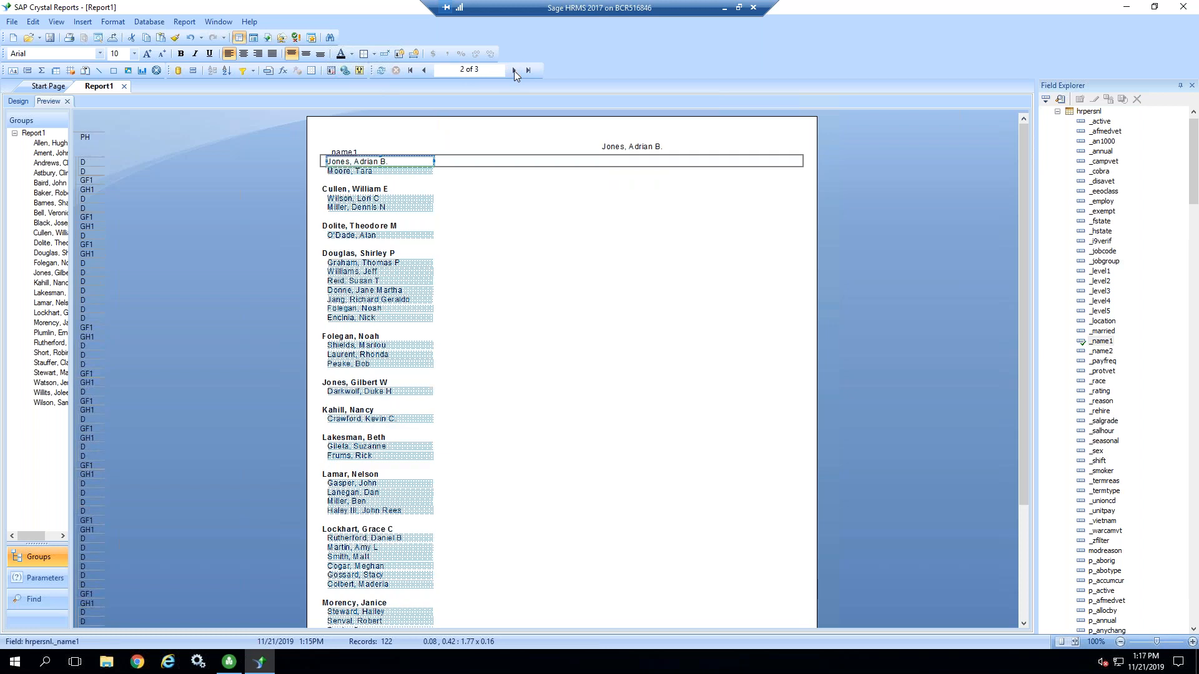
{"action": "left_click_drag", "start_coordinate": [387, 164], "coordinate": [609, 150]}
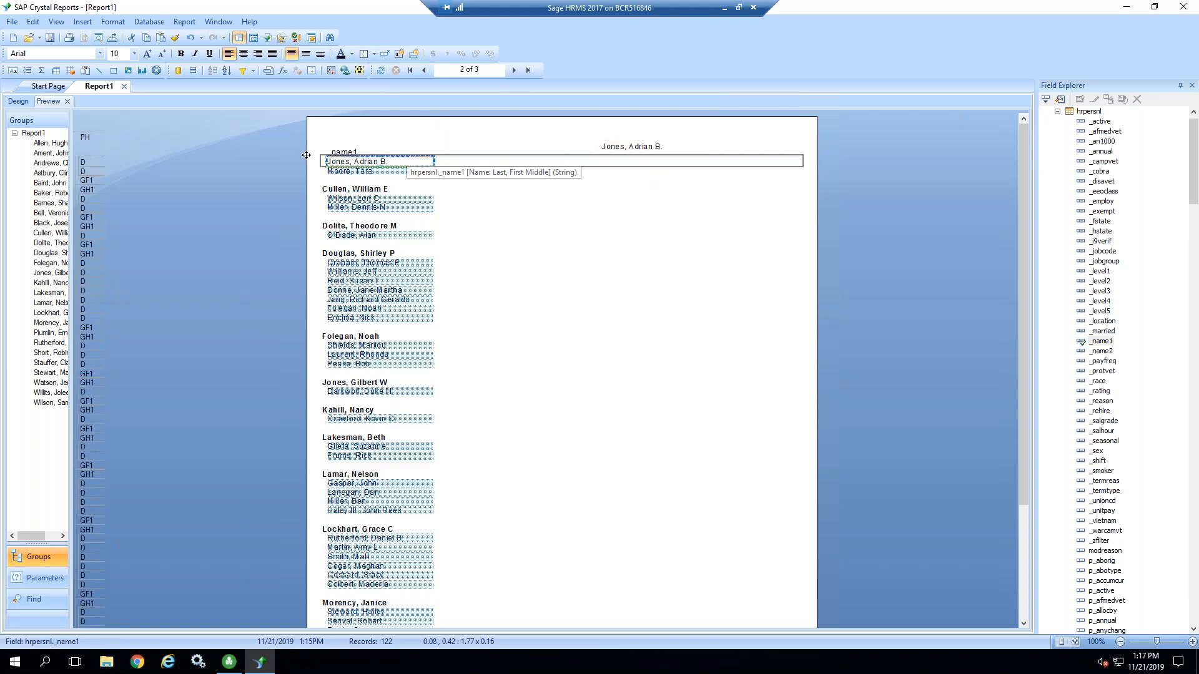
{"action": "left_click", "coordinate": [16, 103]}
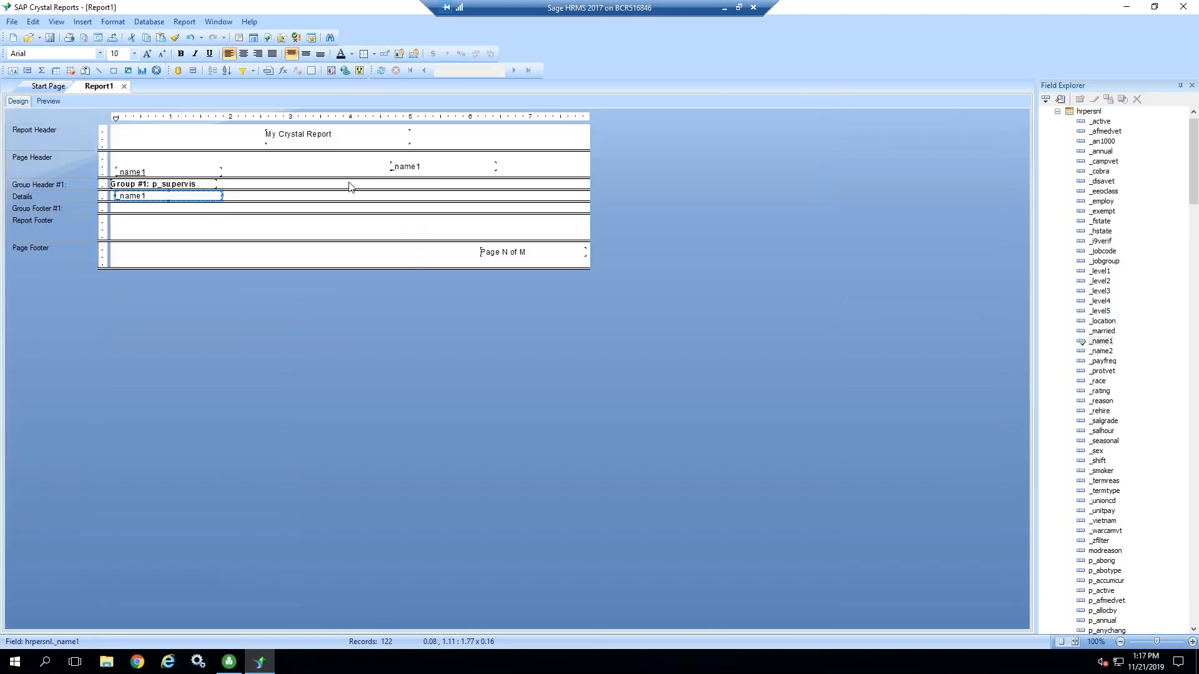
- Move the second _name1 field from the page header into the Details section and preview its output for each record
{"action": "left_click_drag", "start_coordinate": [404, 166], "coordinate": [403, 198]}
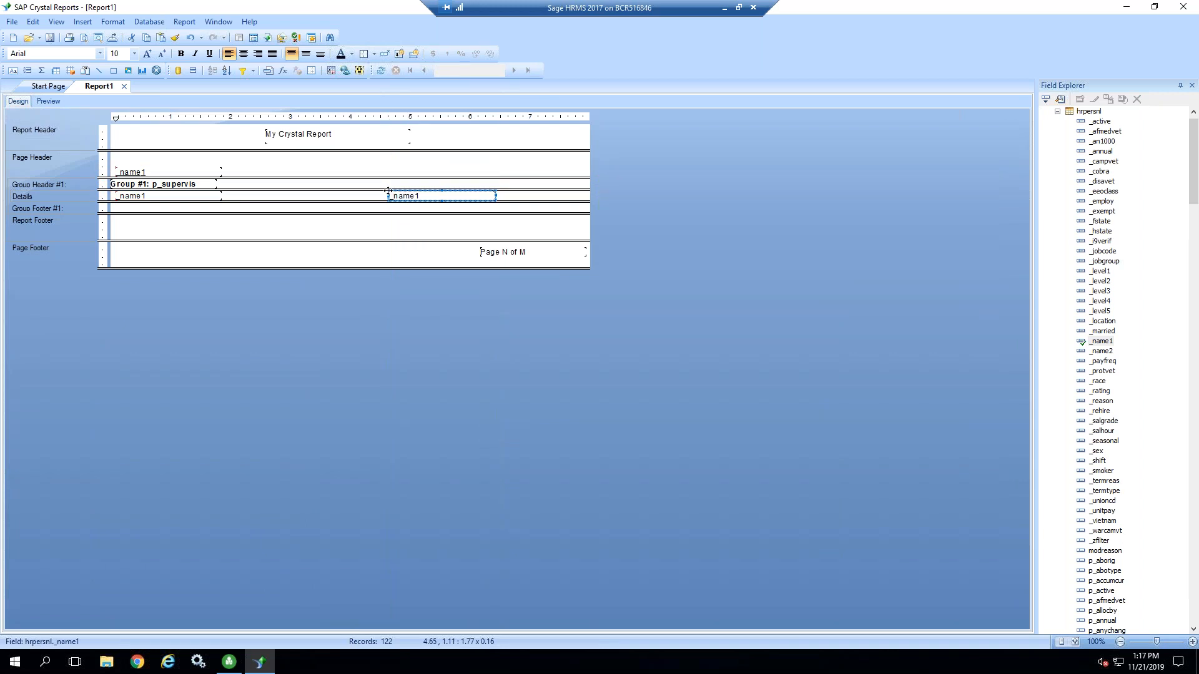
{"action": "left_click", "coordinate": [48, 102]}
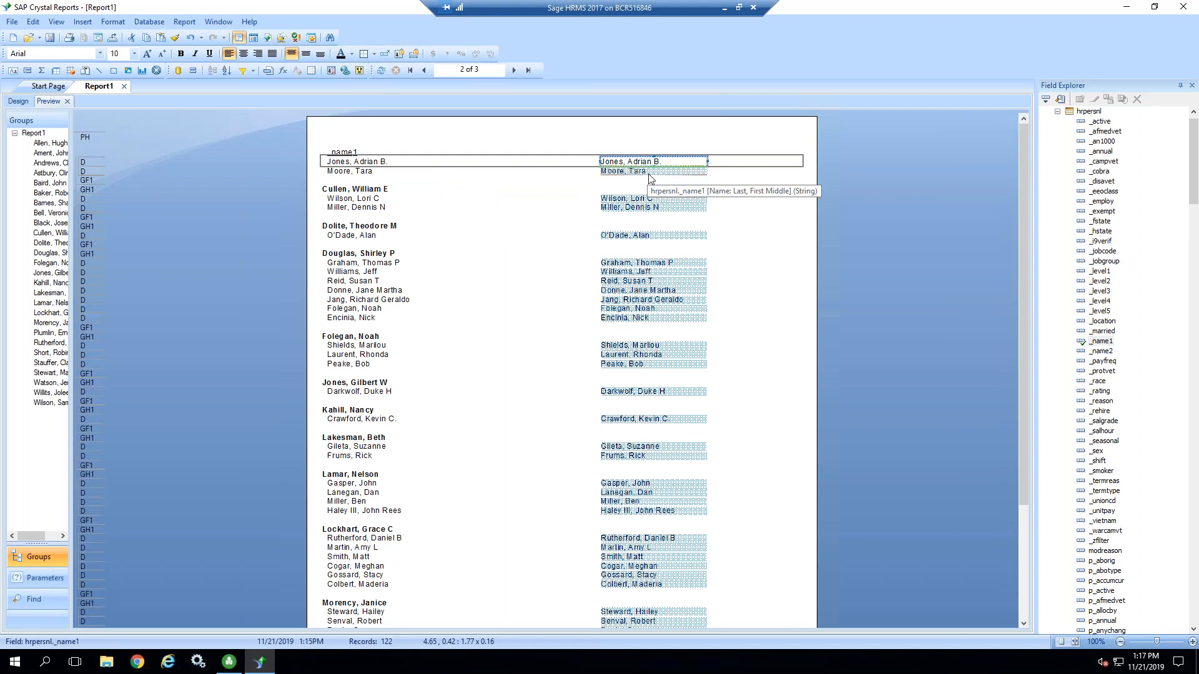
{"action": "left_click", "coordinate": [760, 204]}
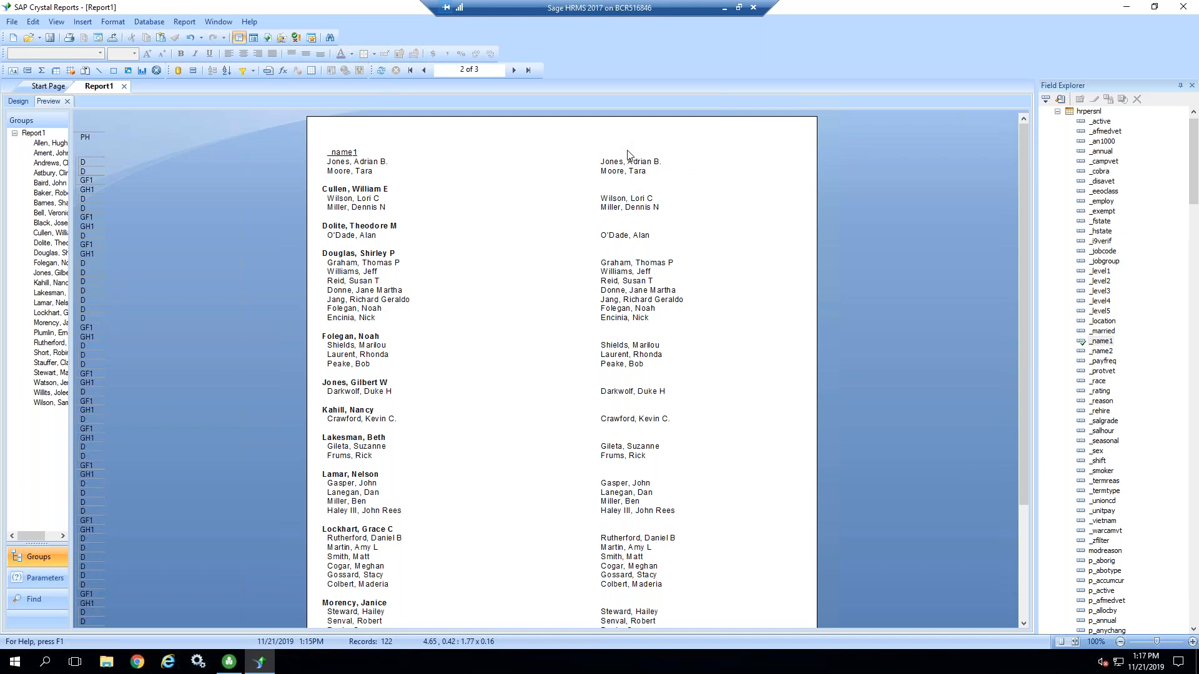
- Delete the second _name1 field from Details and add _name1 there again from the hrpersnl fields, about 4.67 in from the left margin
{"action": "left_click", "coordinate": [18, 101]}
{"action": "left_click_drag", "start_coordinate": [401, 199], "coordinate": [399, 191]}
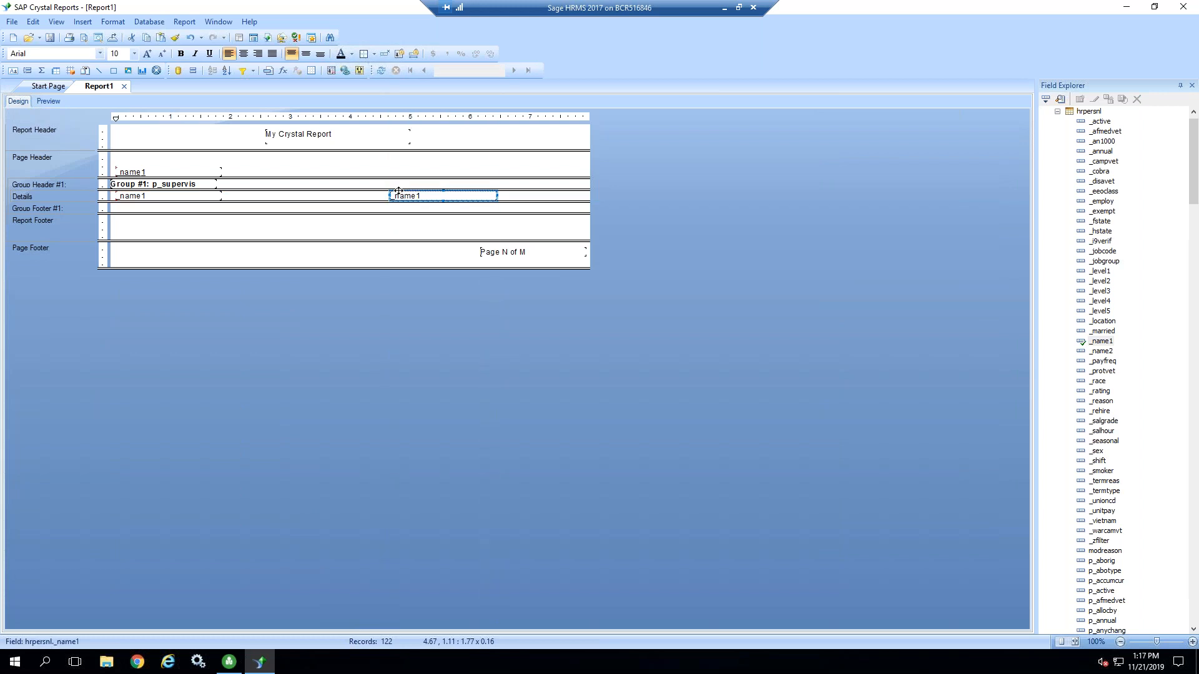
{"action": "key", "text": "Delete"}
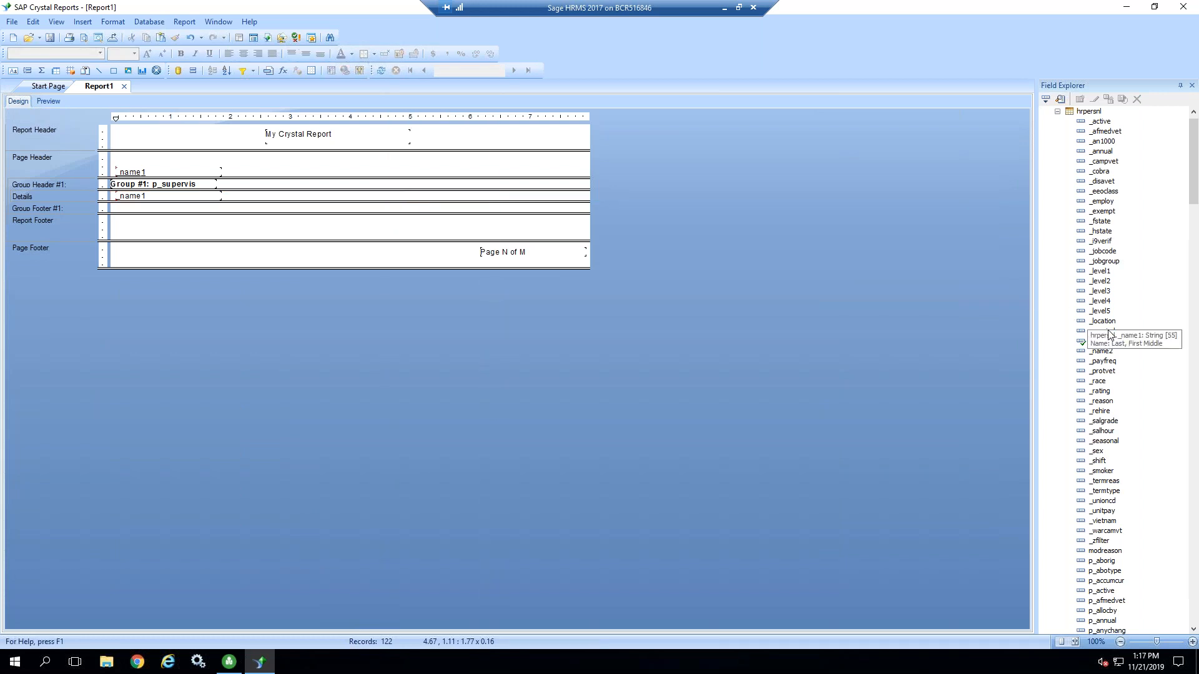
{"action": "left_click_drag", "start_coordinate": [1103, 346], "coordinate": [391, 198]}
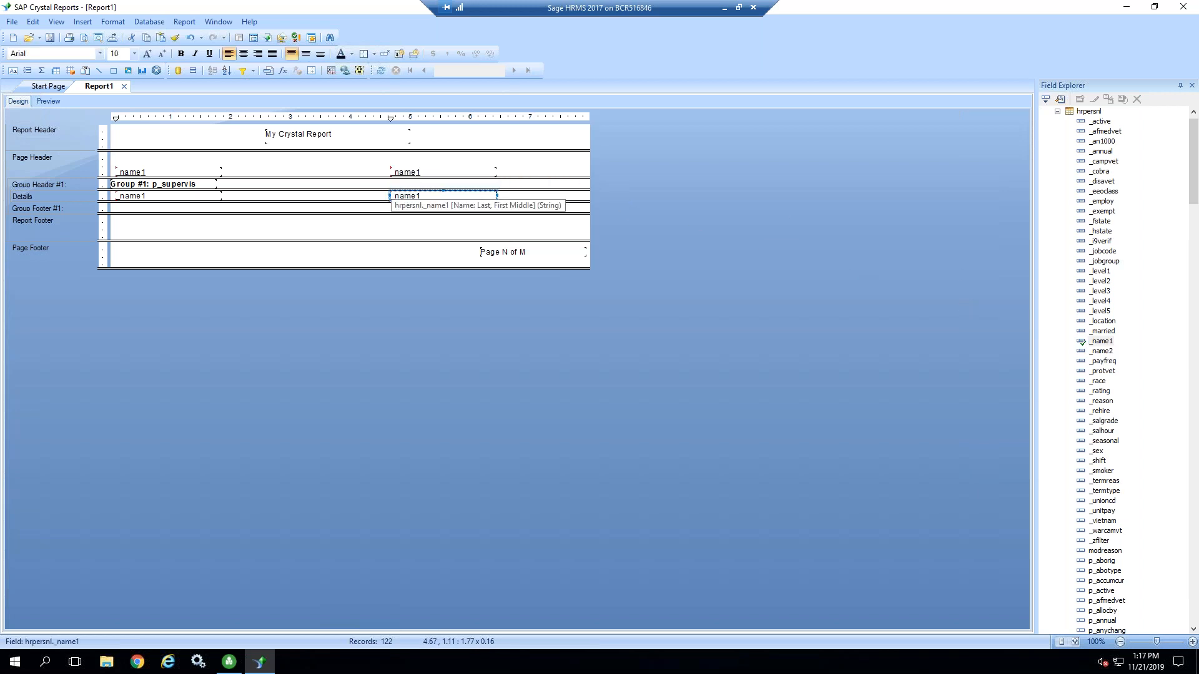
- Delete the second _name1 heading from the page header and the second _name1 field from the Details section
{"action": "left_click", "coordinate": [439, 172]}
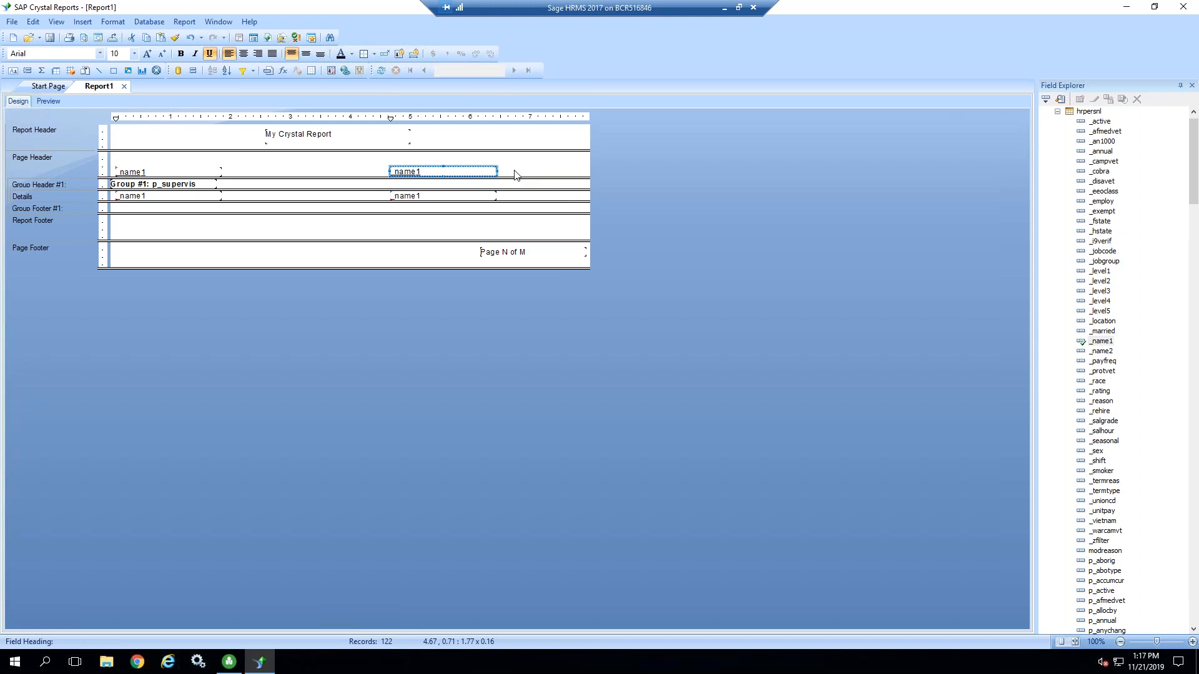
{"action": "key", "text": "Delete"}
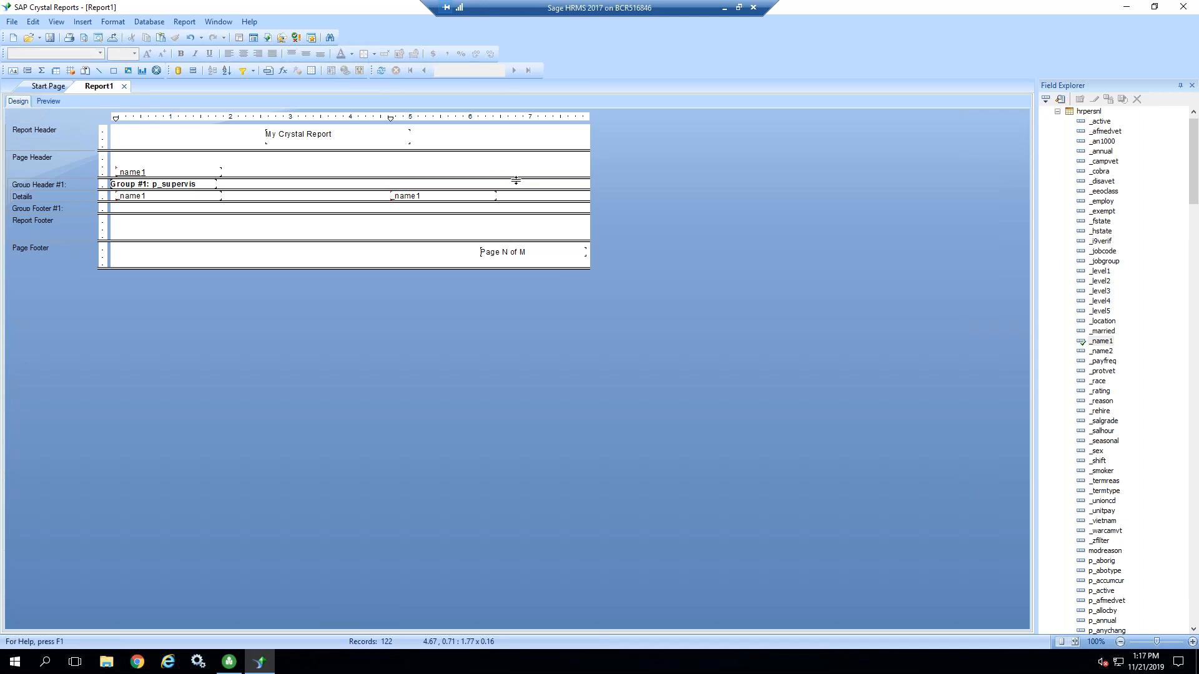
{"action": "left_click", "coordinate": [456, 198]}
{"action": "key", "text": "Delete"}
- Place the Print Date special field in the page header, about 7.08 in from the left margin, and preview the report
{"action": "left_click", "coordinate": [1058, 112]}
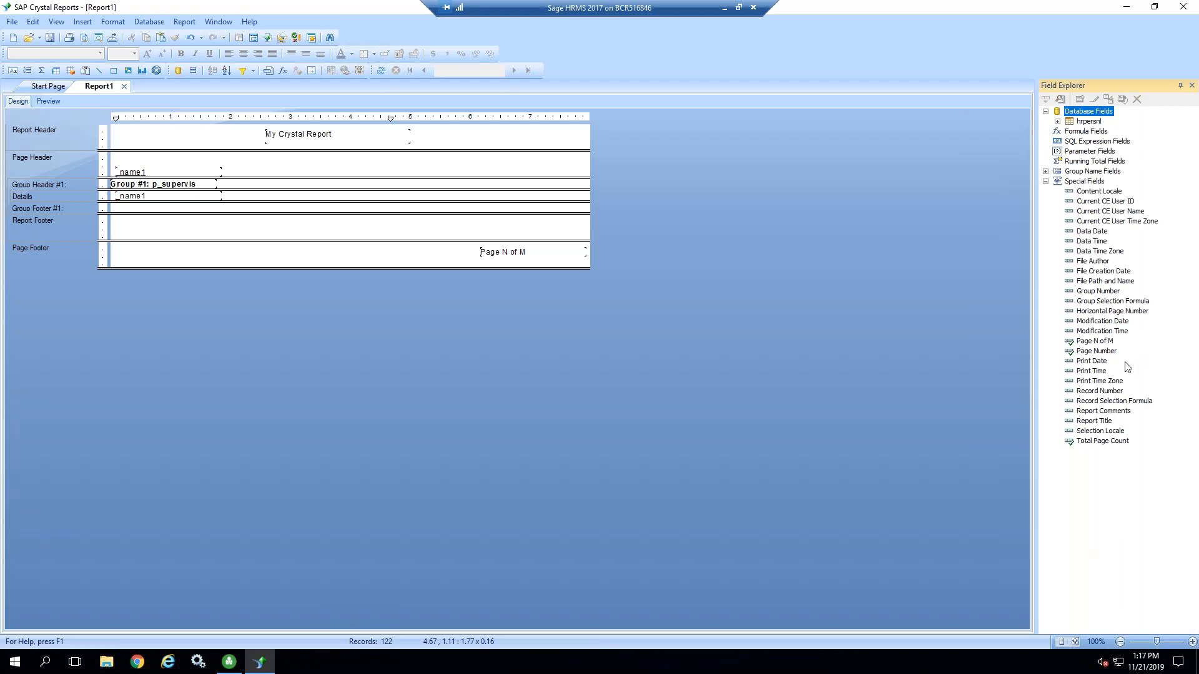
{"action": "left_click", "coordinate": [1087, 366]}
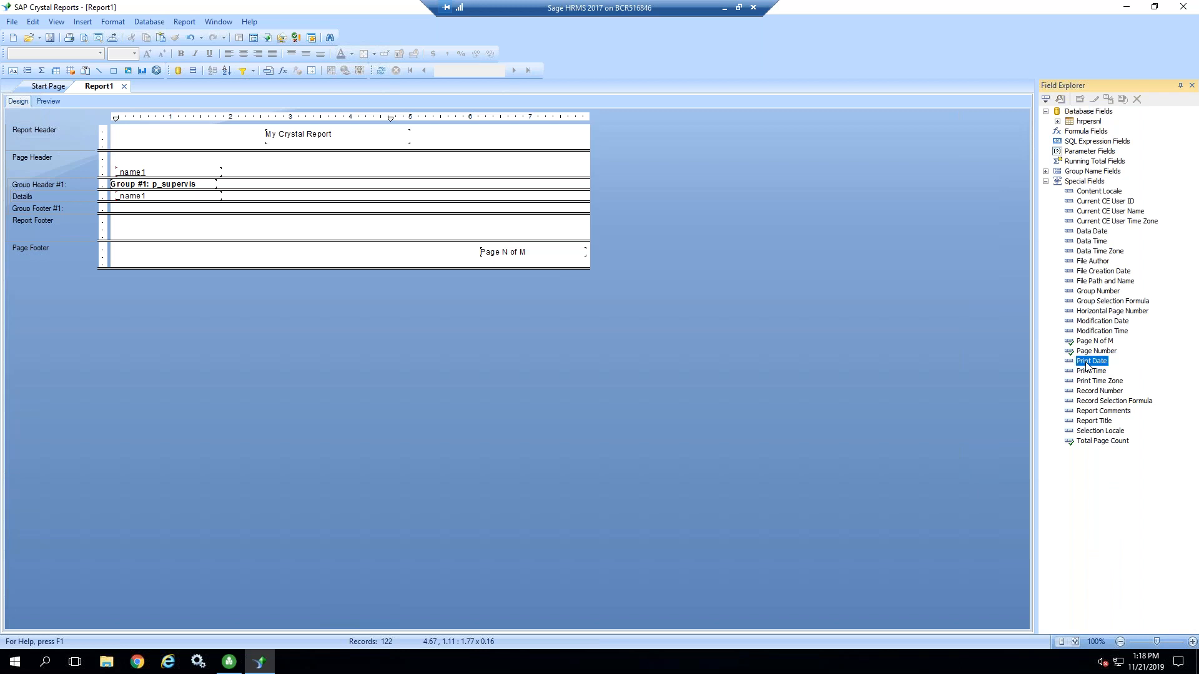
{"action": "left_click_drag", "start_coordinate": [1086, 366], "coordinate": [535, 166]}
{"action": "left_click_drag", "start_coordinate": [535, 165], "coordinate": [536, 165]}
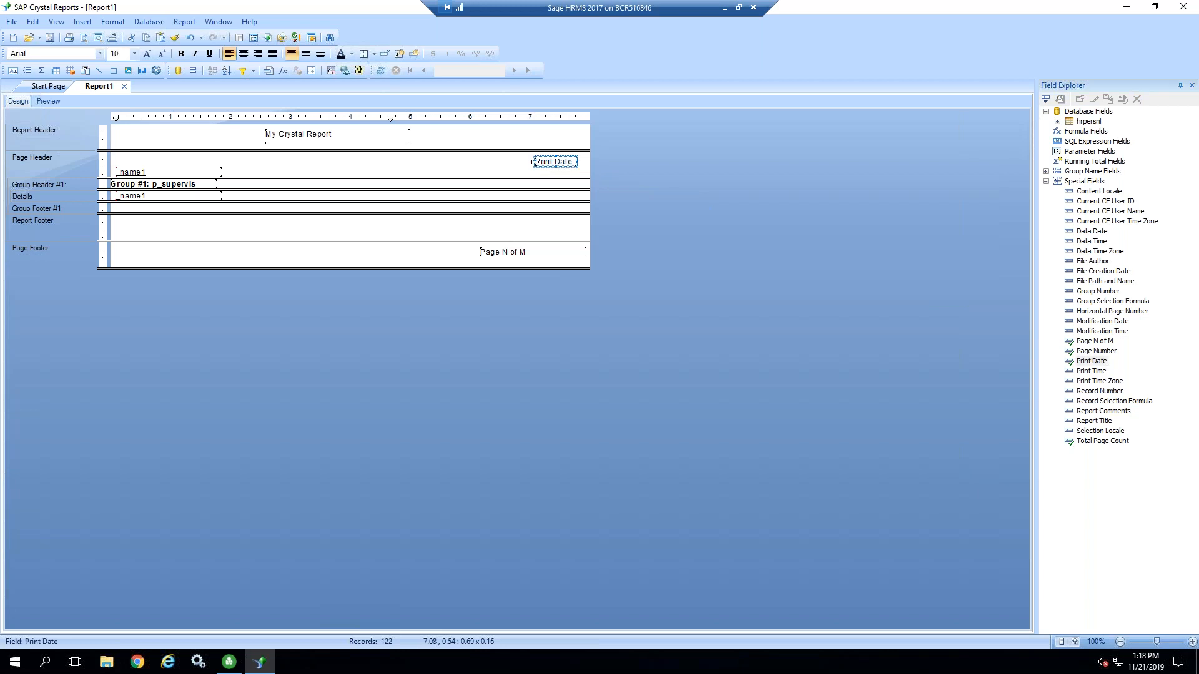
{"action": "left_click", "coordinate": [47, 103]}
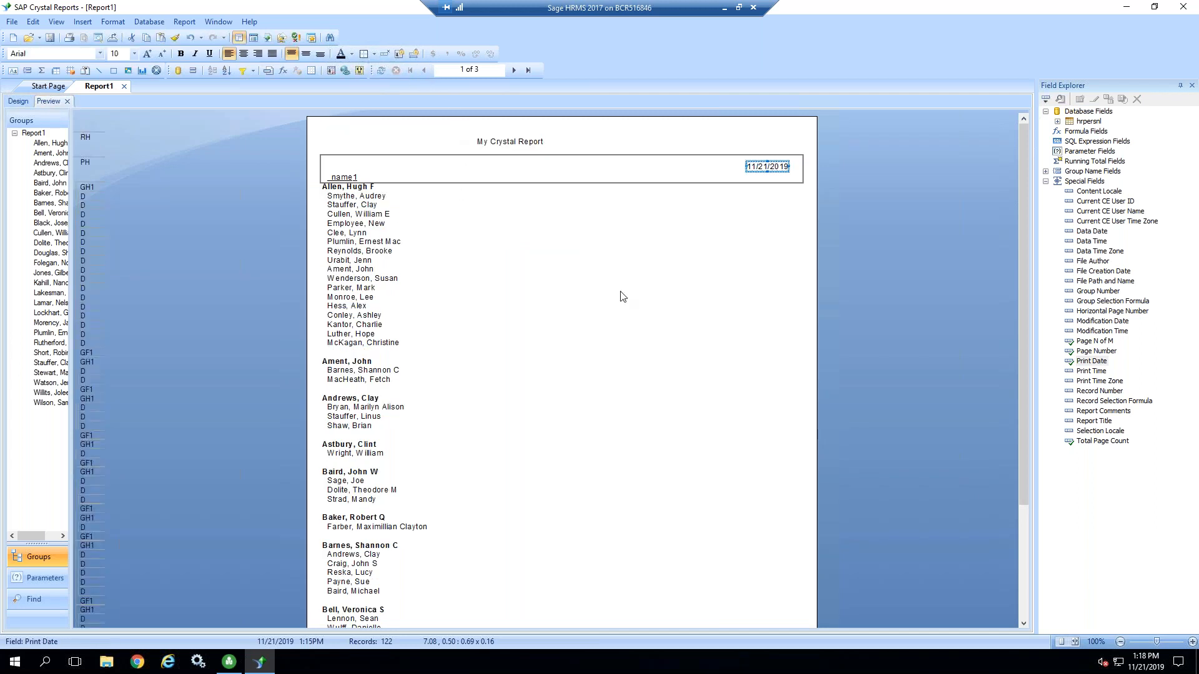
{"action": "left_click", "coordinate": [785, 275]}
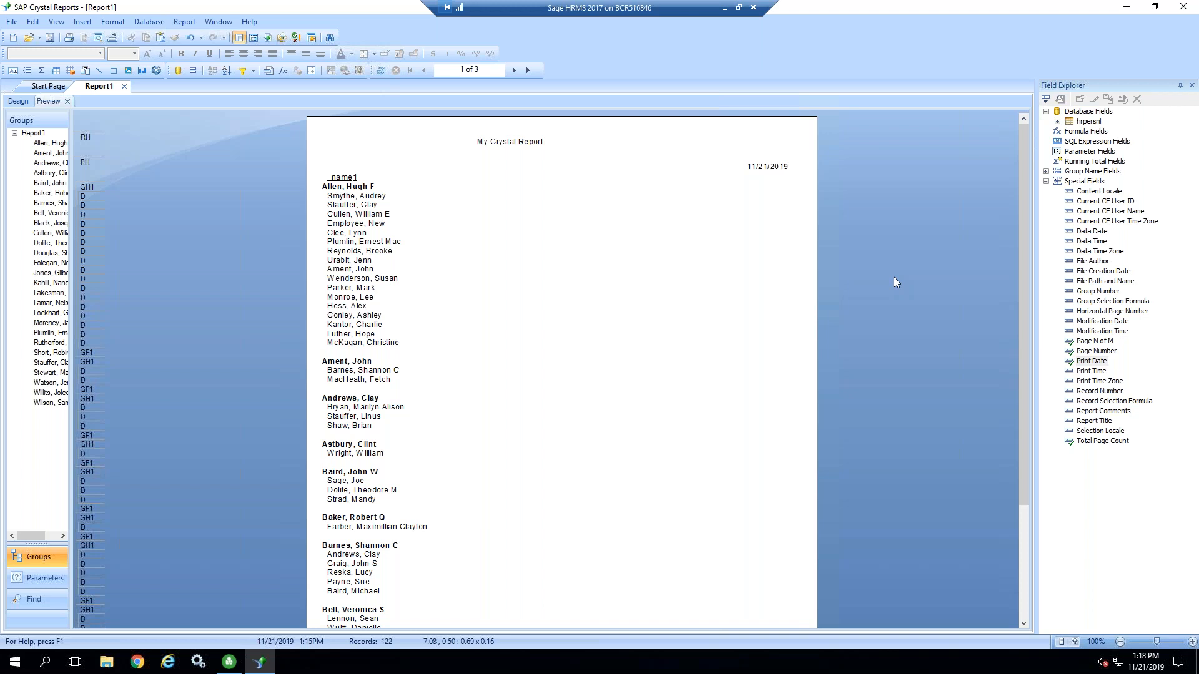
{"action": "left_click", "coordinate": [82, 22]}
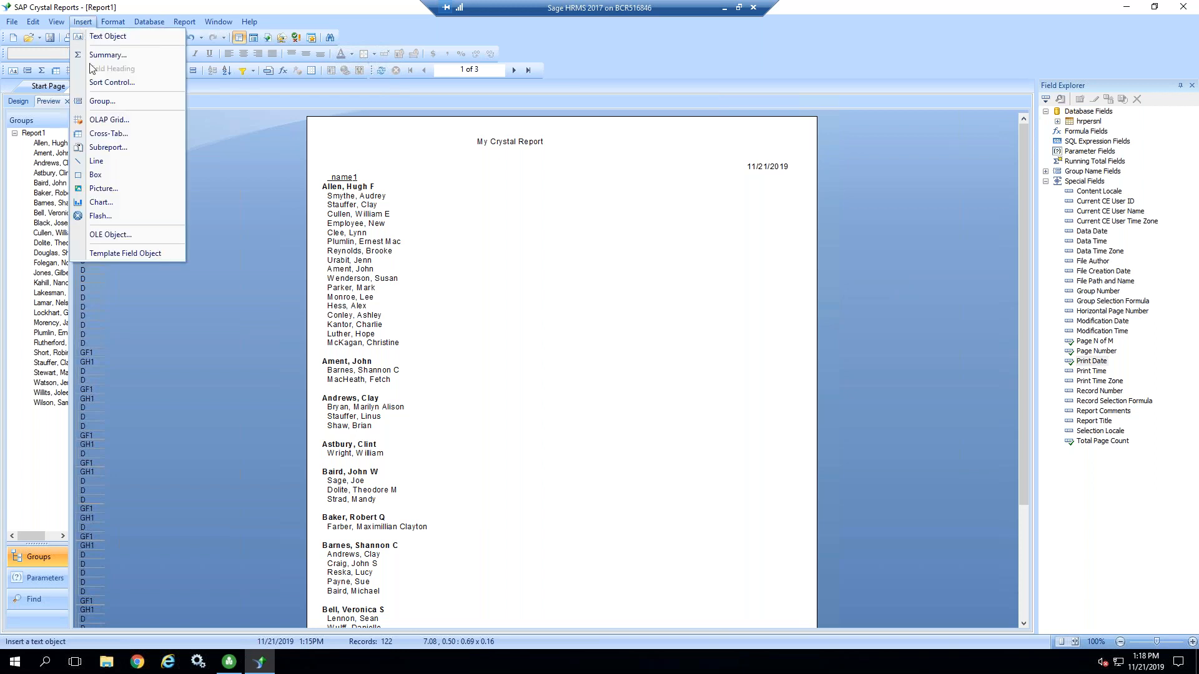
{"action": "left_click", "coordinate": [248, 179]}
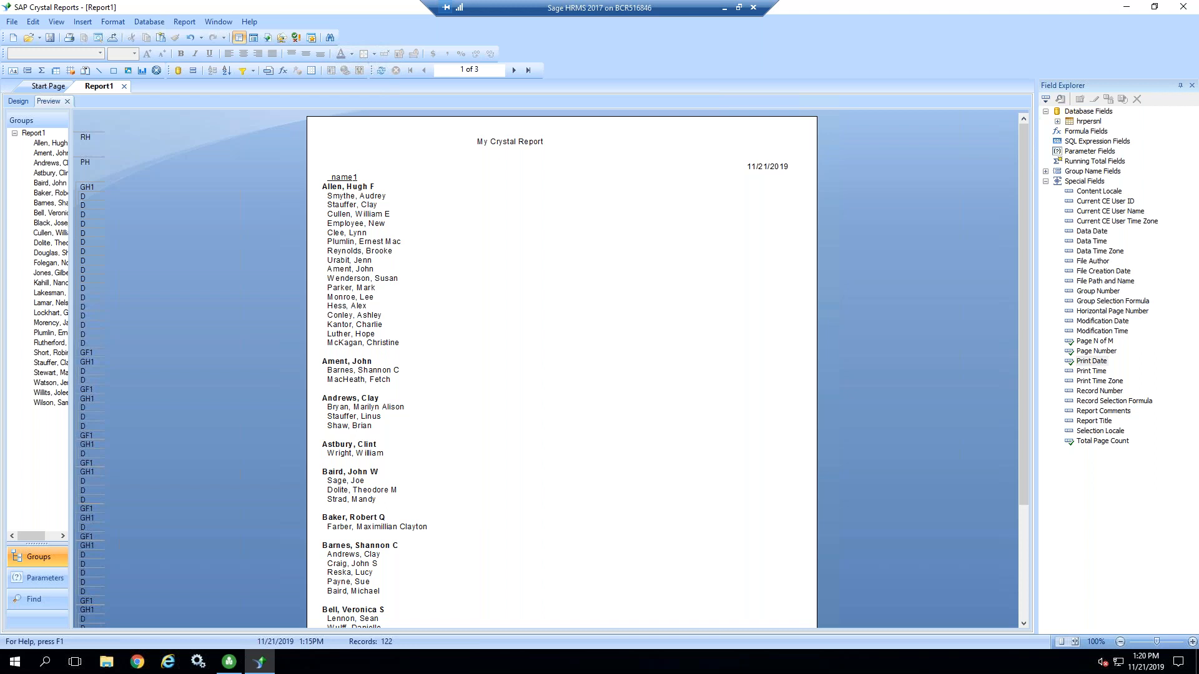
{"action": "left_click", "coordinate": [1045, 182]}
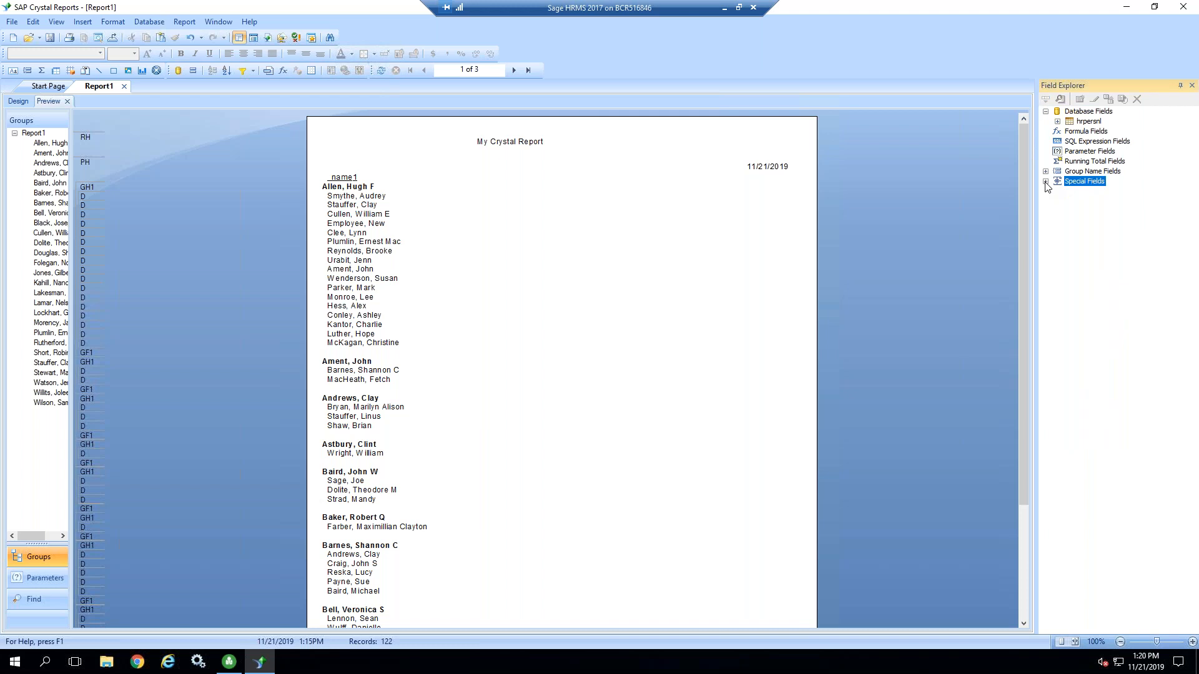
{"action": "right_click", "coordinate": [1082, 153]}
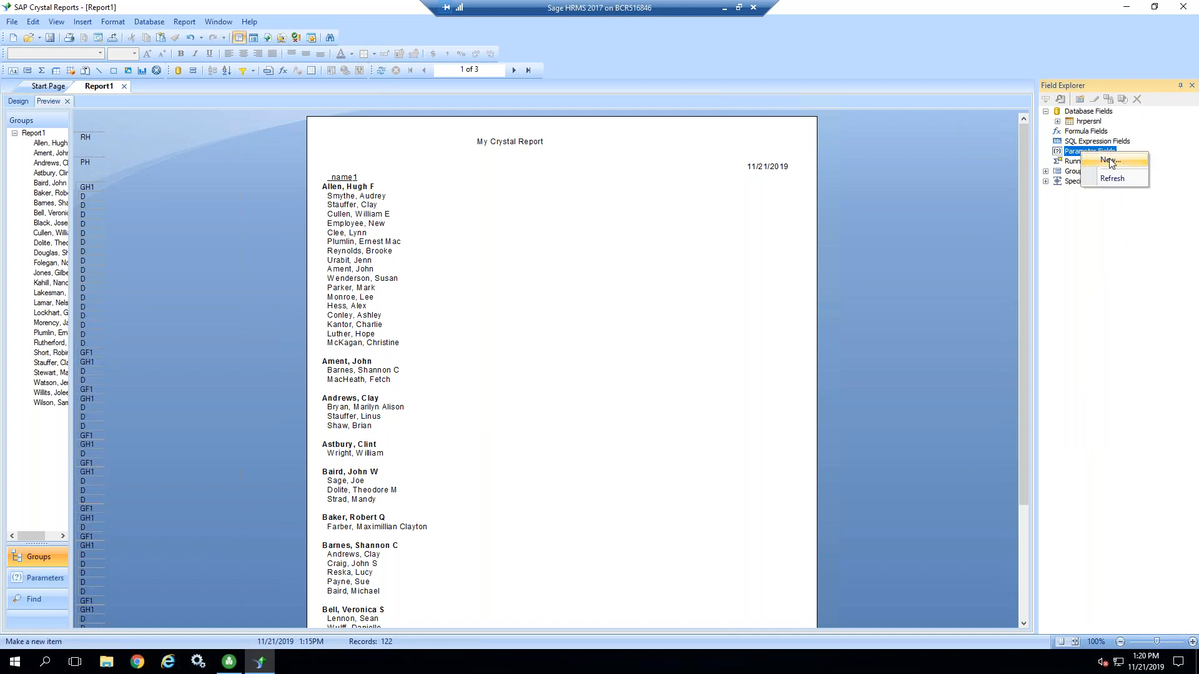
{"action": "left_click", "coordinate": [1109, 160]}
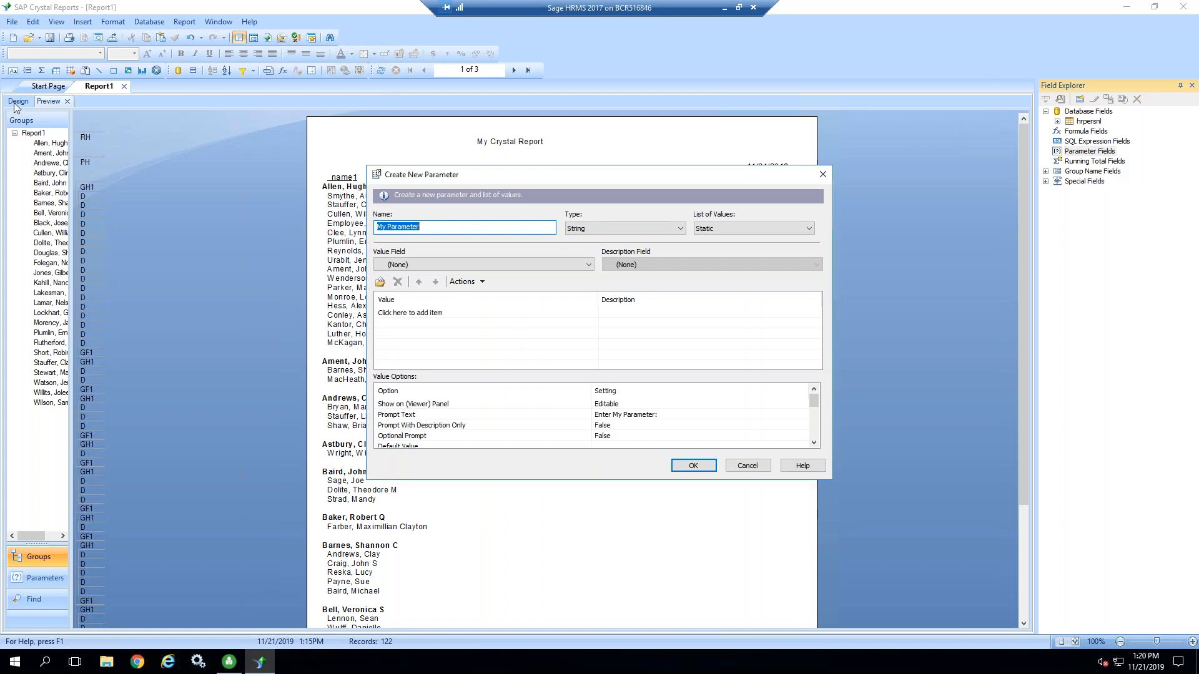
{"action": "left_click", "coordinate": [747, 465]}
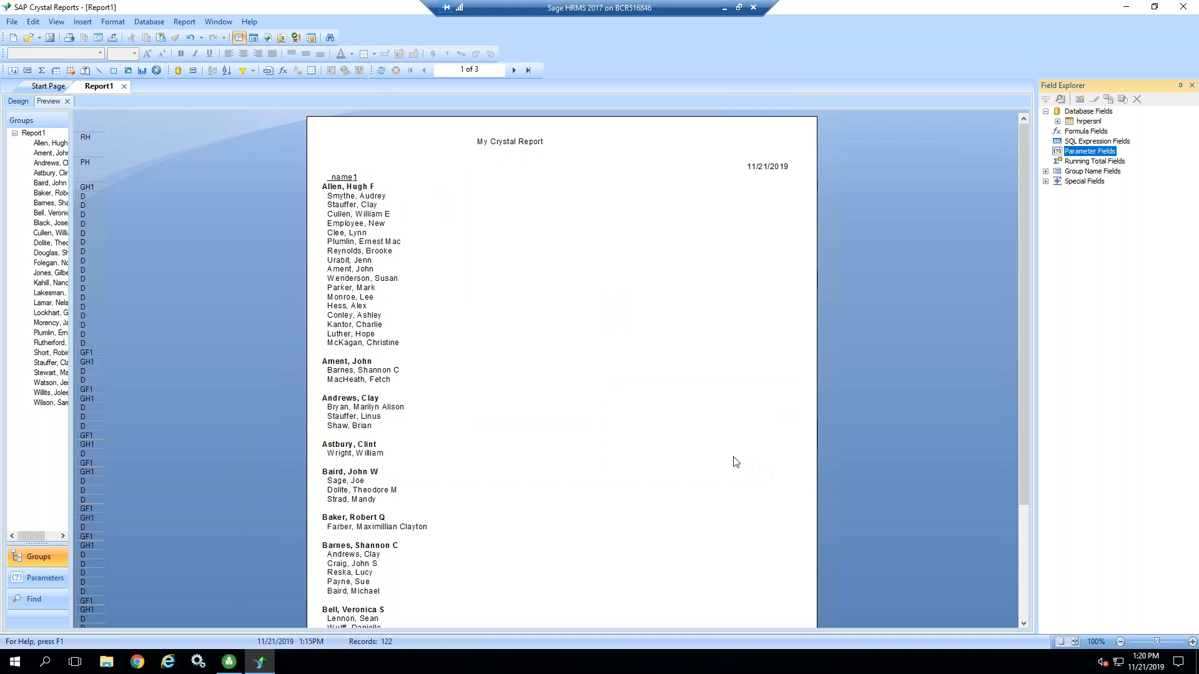
{"action": "left_click", "coordinate": [18, 101]}
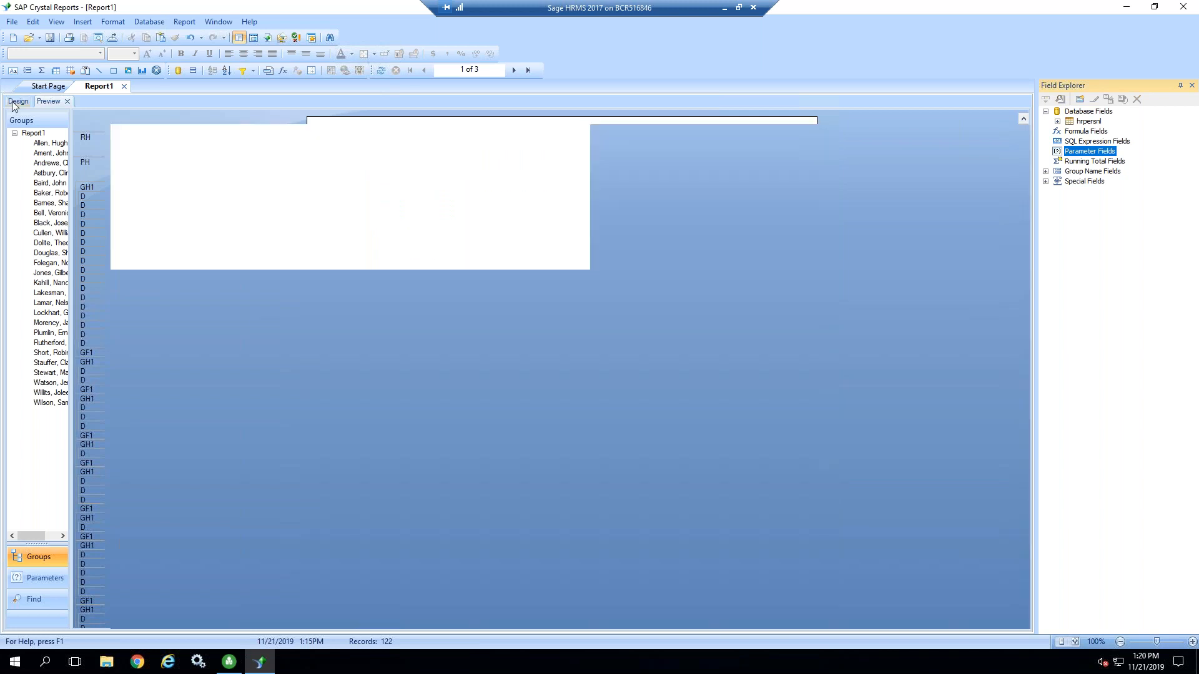
- Start a new parameter field named "My Parameter - Employee Status" with the String type
{"action": "right_click", "coordinate": [1080, 152]}
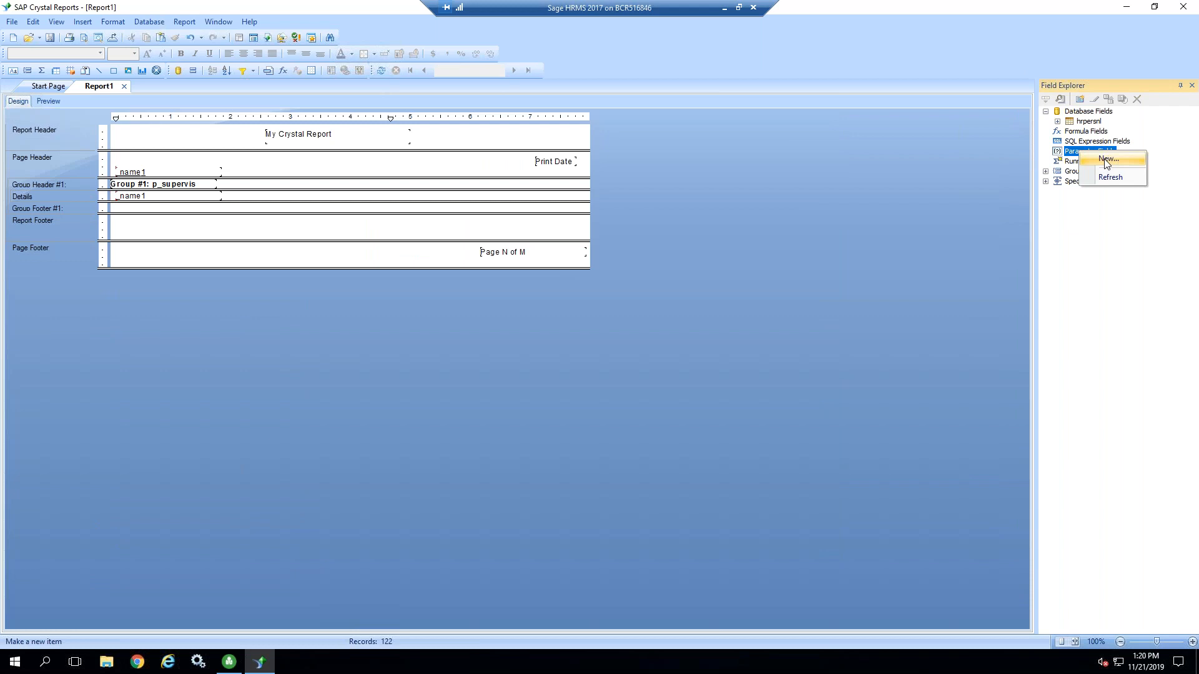
{"action": "left_click", "coordinate": [1107, 160]}
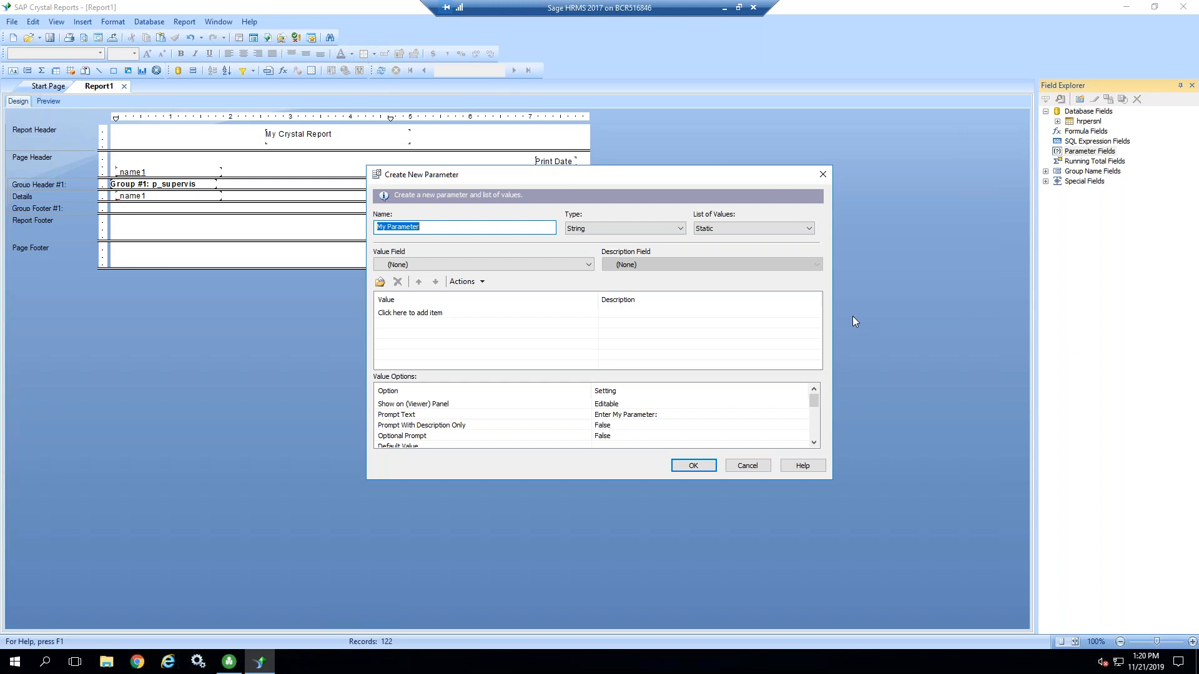
{"action": "left_click", "coordinate": [440, 229]}
{"action": "type", "text": "Employee Status"}
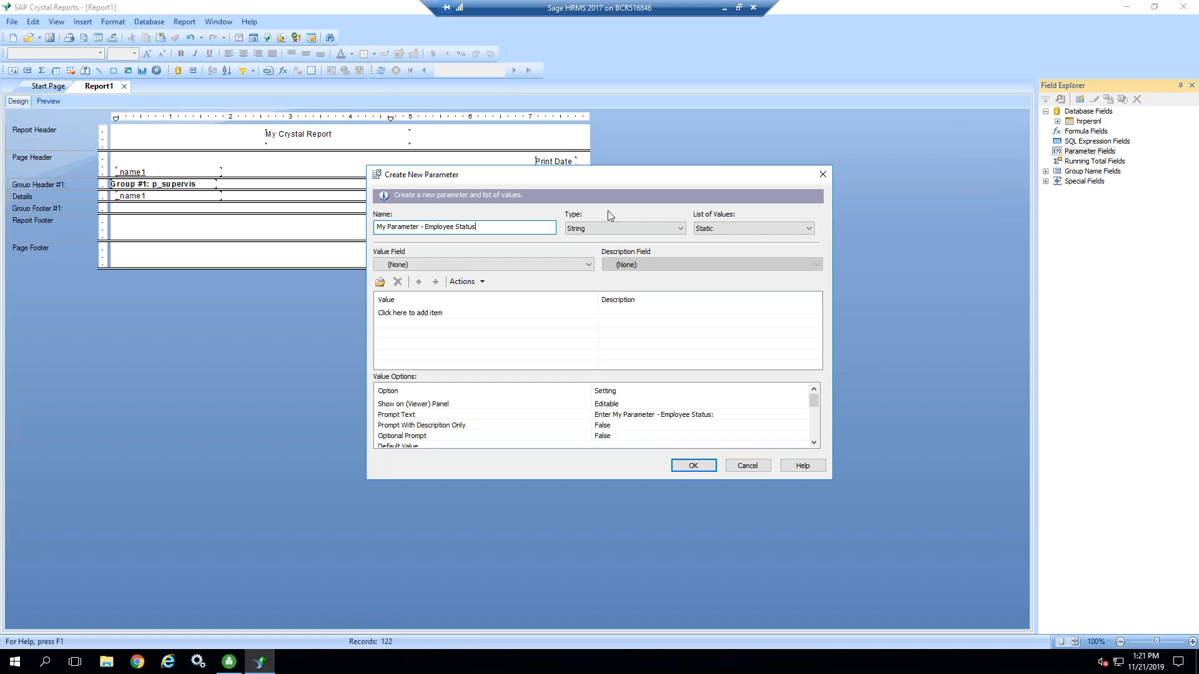
{"action": "left_click", "coordinate": [615, 229]}
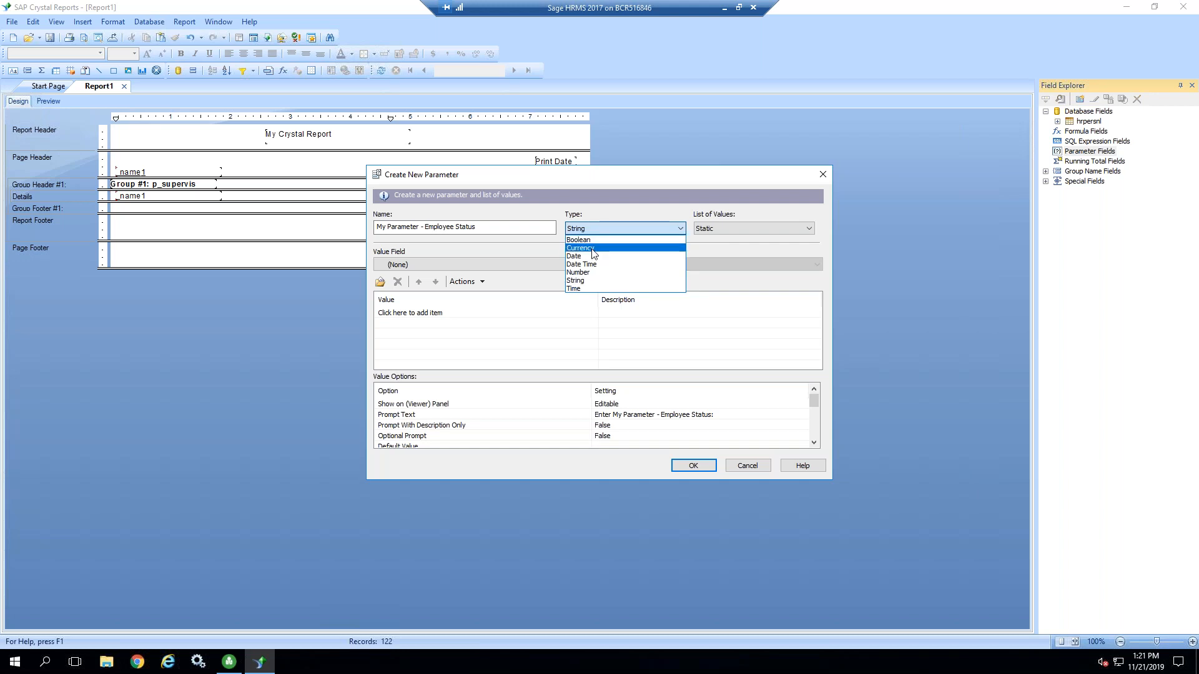
{"action": "left_click", "coordinate": [584, 282]}
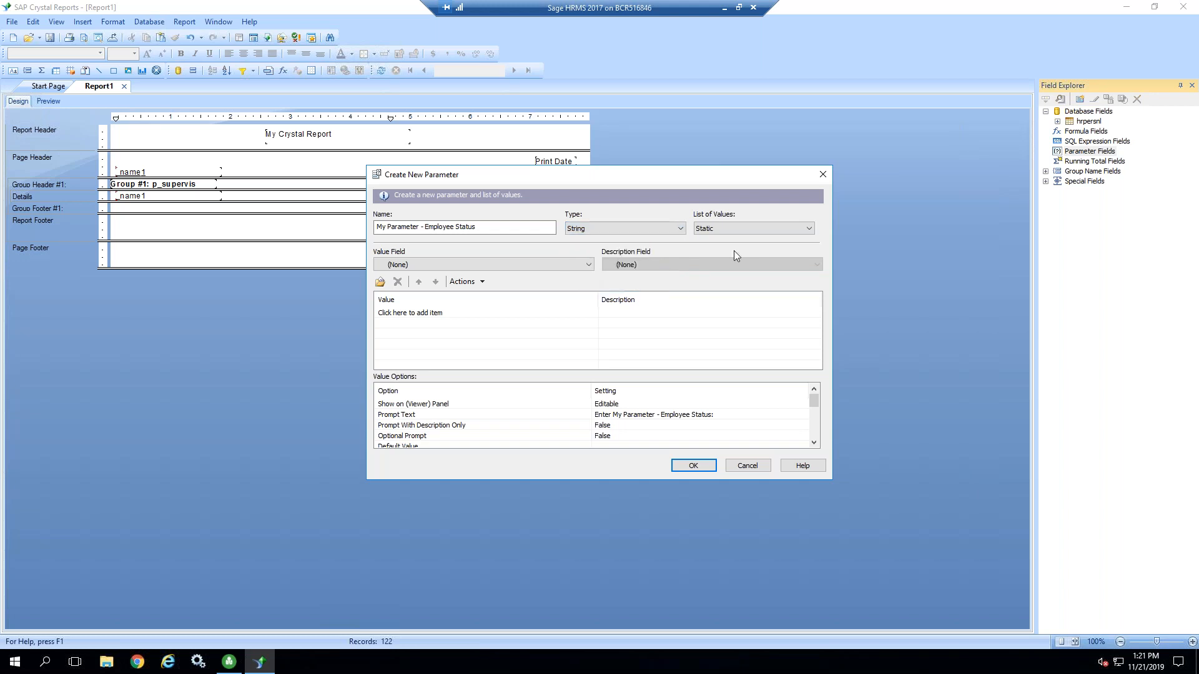
{"action": "left_click", "coordinate": [755, 231]}
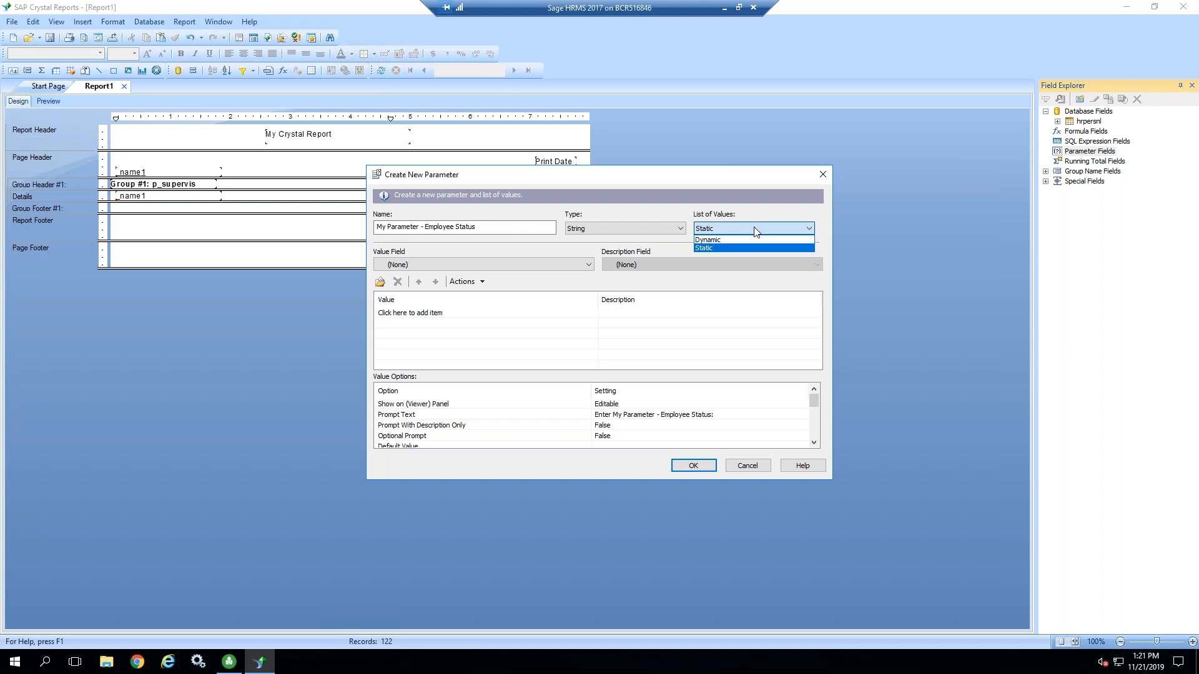
{"action": "left_click", "coordinate": [708, 241]}
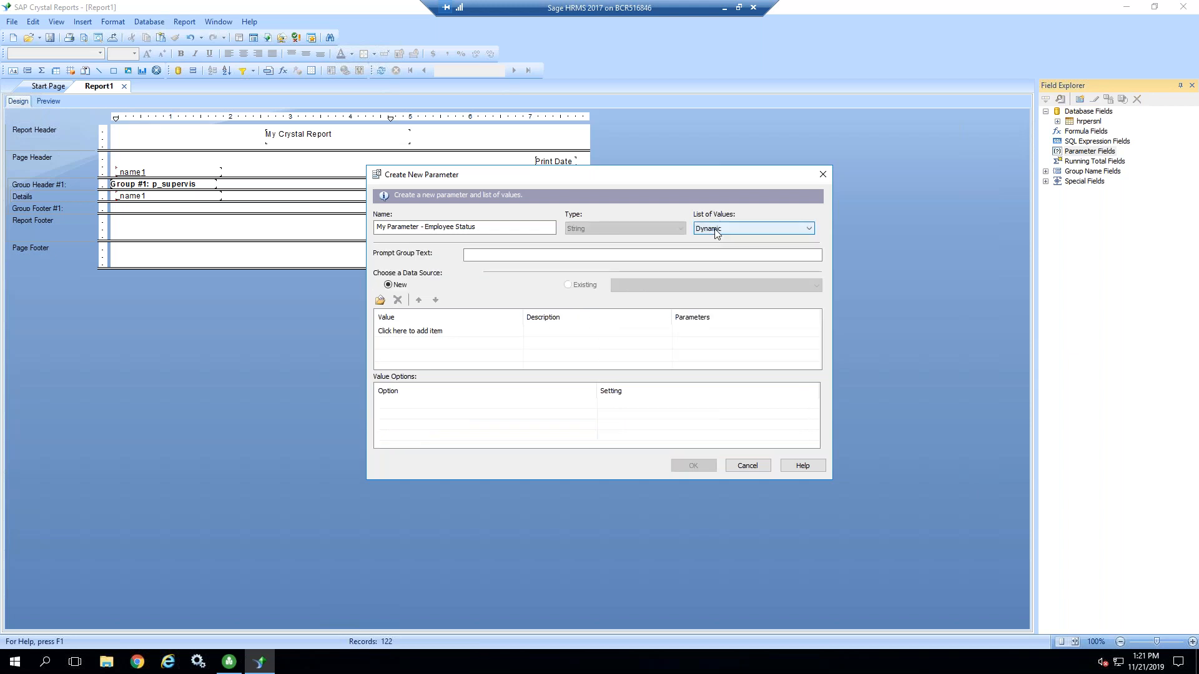
{"action": "left_click", "coordinate": [714, 230]}
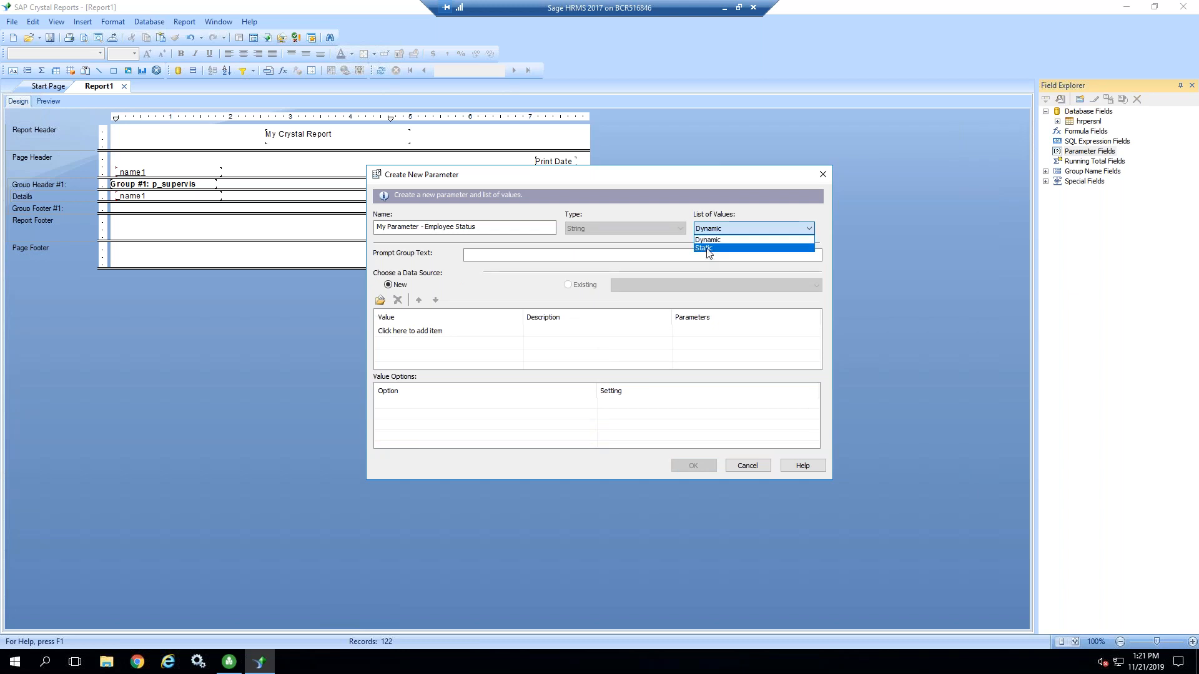
{"action": "left_click", "coordinate": [707, 249]}
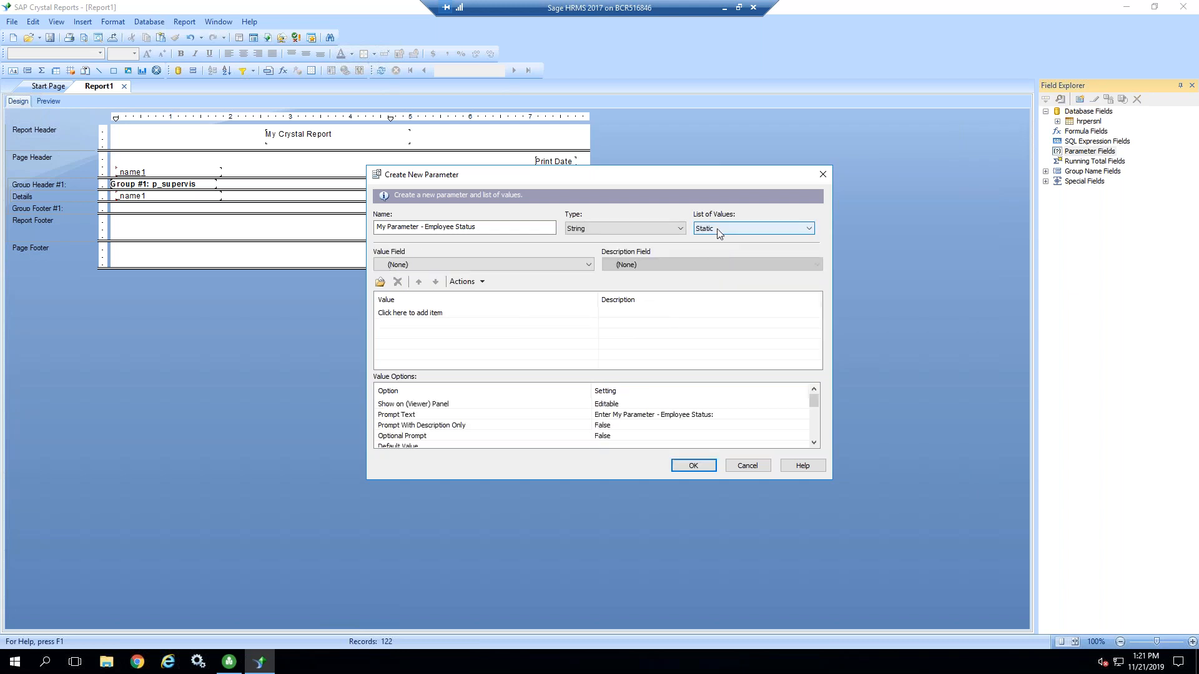
- Make the parameter's list of values Dynamic and set the prompt group text to "Select employee status"
{"action": "left_click", "coordinate": [720, 231]}
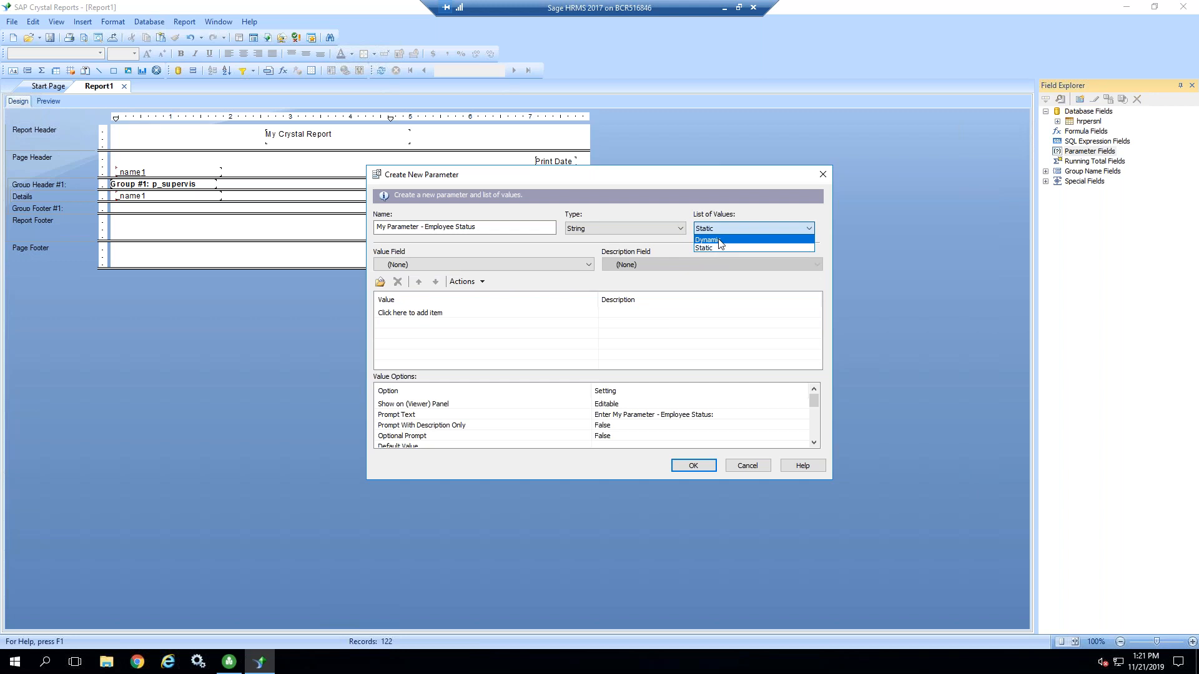
{"action": "left_click", "coordinate": [720, 241]}
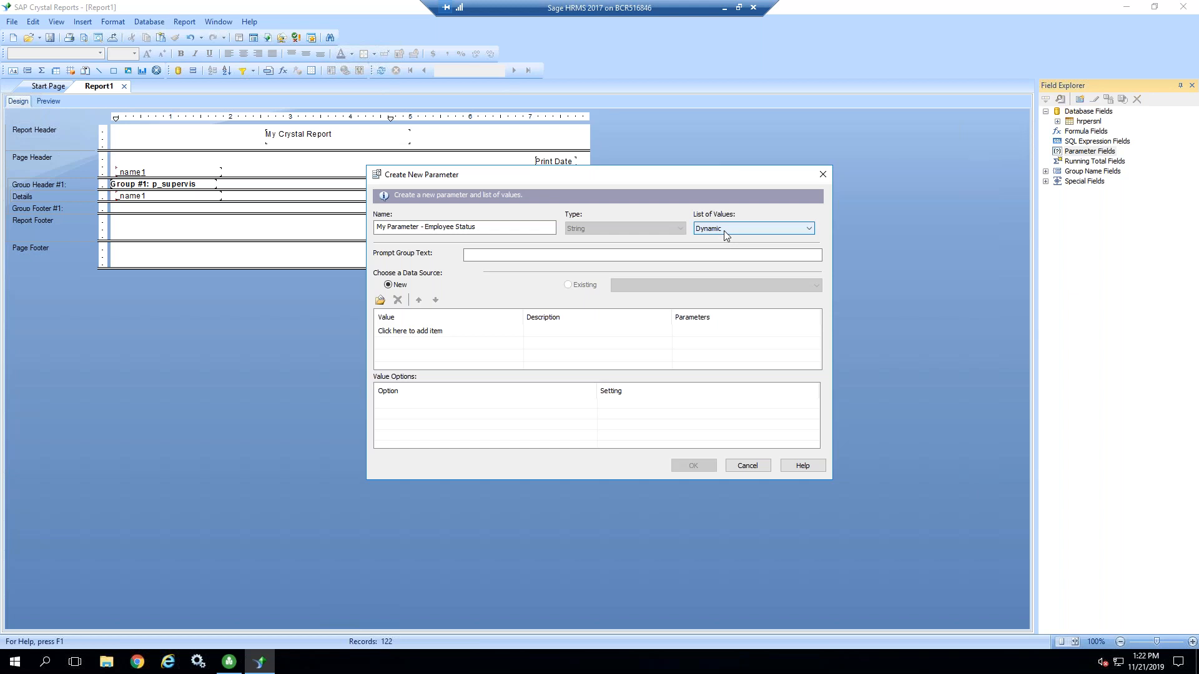
{"action": "left_click", "coordinate": [480, 254]}
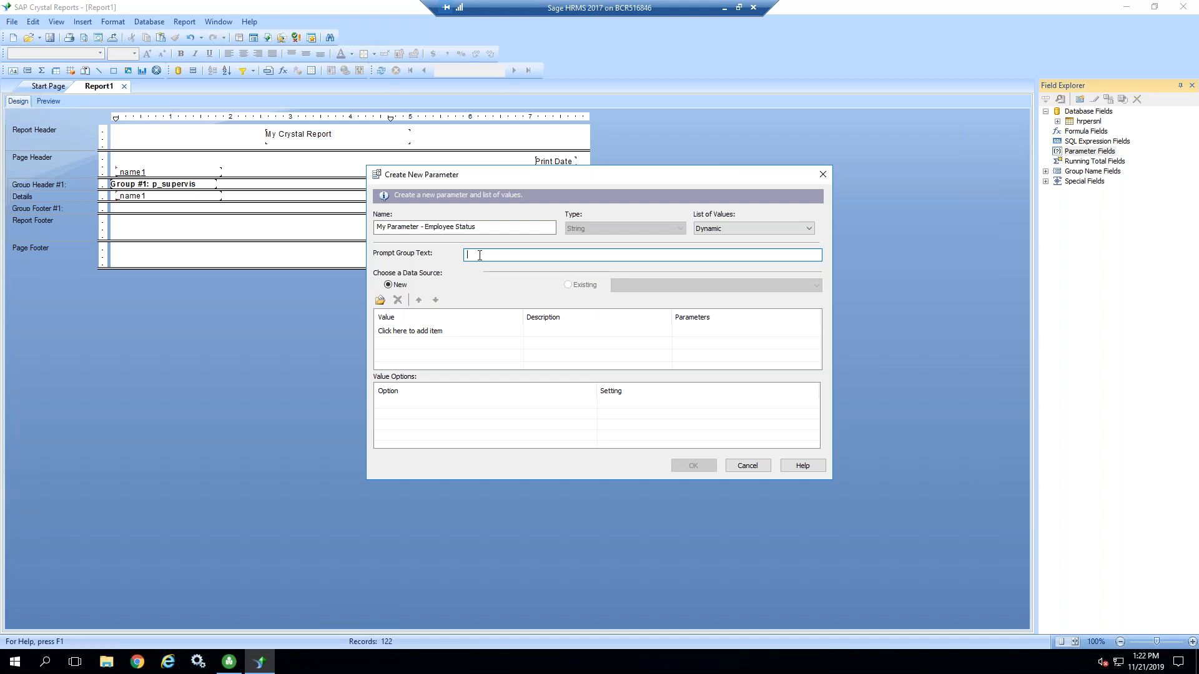
{"action": "type", "text": "Select employee status"}
- Add p_active from the hrpersnl fields as the value of the parameter's new data source
{"action": "left_click", "coordinate": [414, 332]}
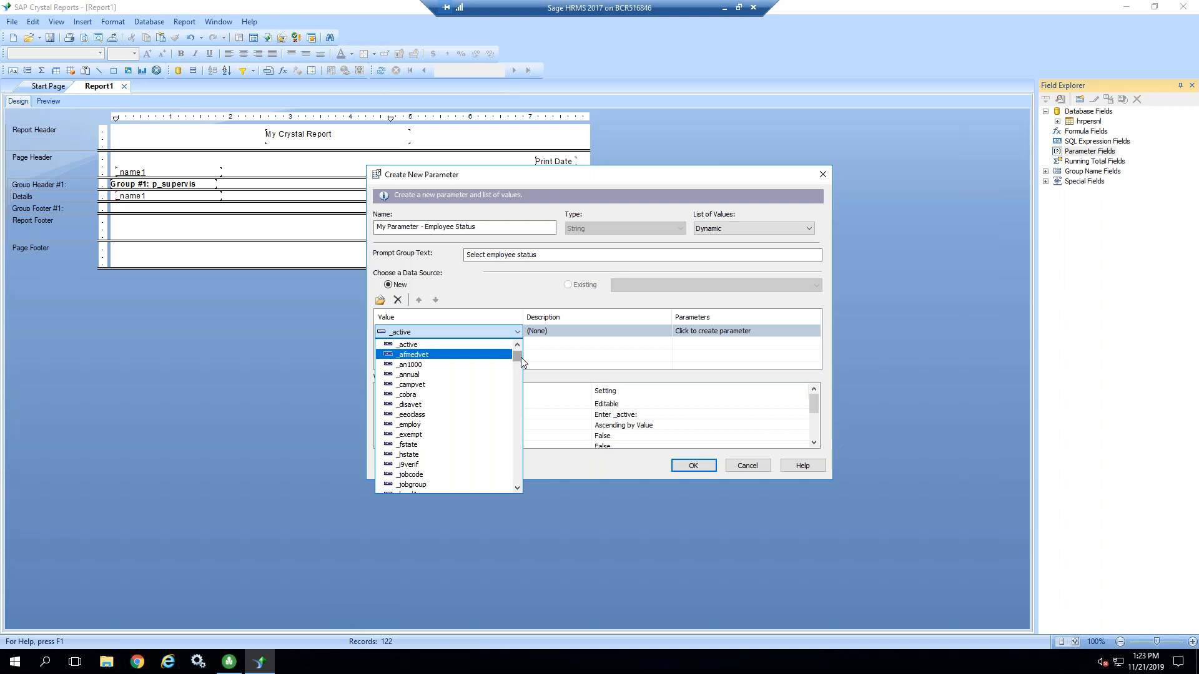
{"action": "mouse_move", "coordinate": [519, 356]}
{"action": "left_mouse_down"}
{"action": "mouse_move", "coordinate": [517, 385]}
{"action": "mouse_move", "coordinate": [515, 354]}
{"action": "left_mouse_up"}
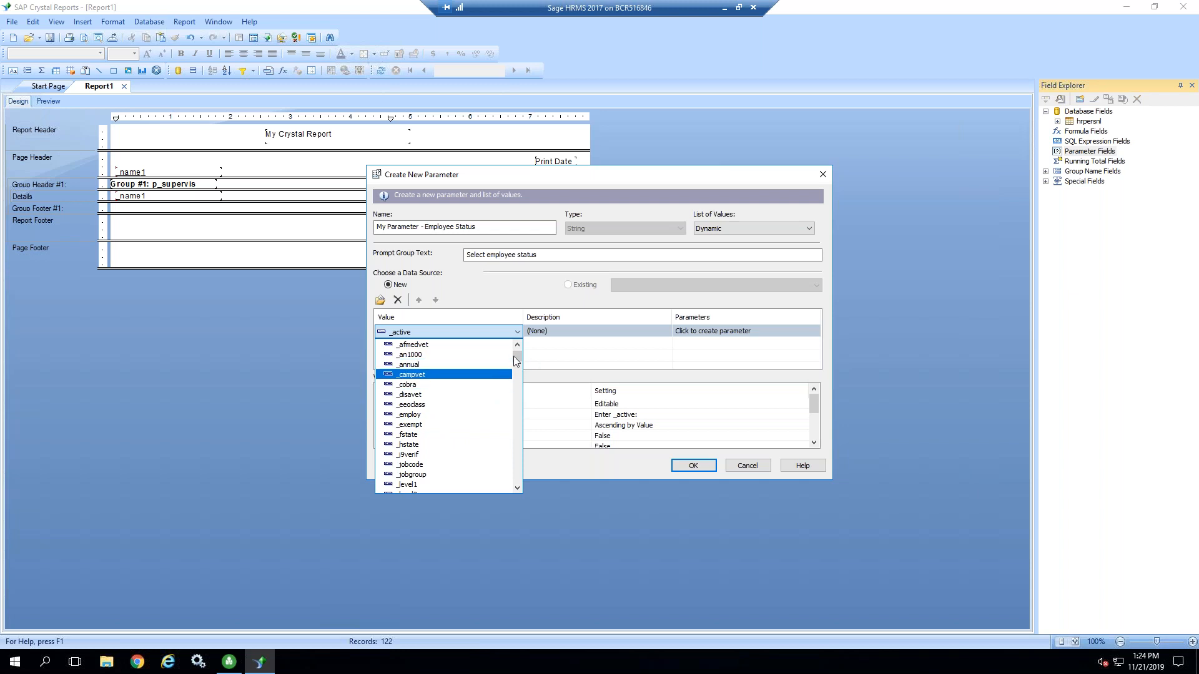
{"action": "mouse_move", "coordinate": [512, 357]}
{"action": "left_mouse_down"}
{"action": "mouse_move", "coordinate": [516, 391]}
{"action": "mouse_move", "coordinate": [515, 378]}
{"action": "left_mouse_up"}
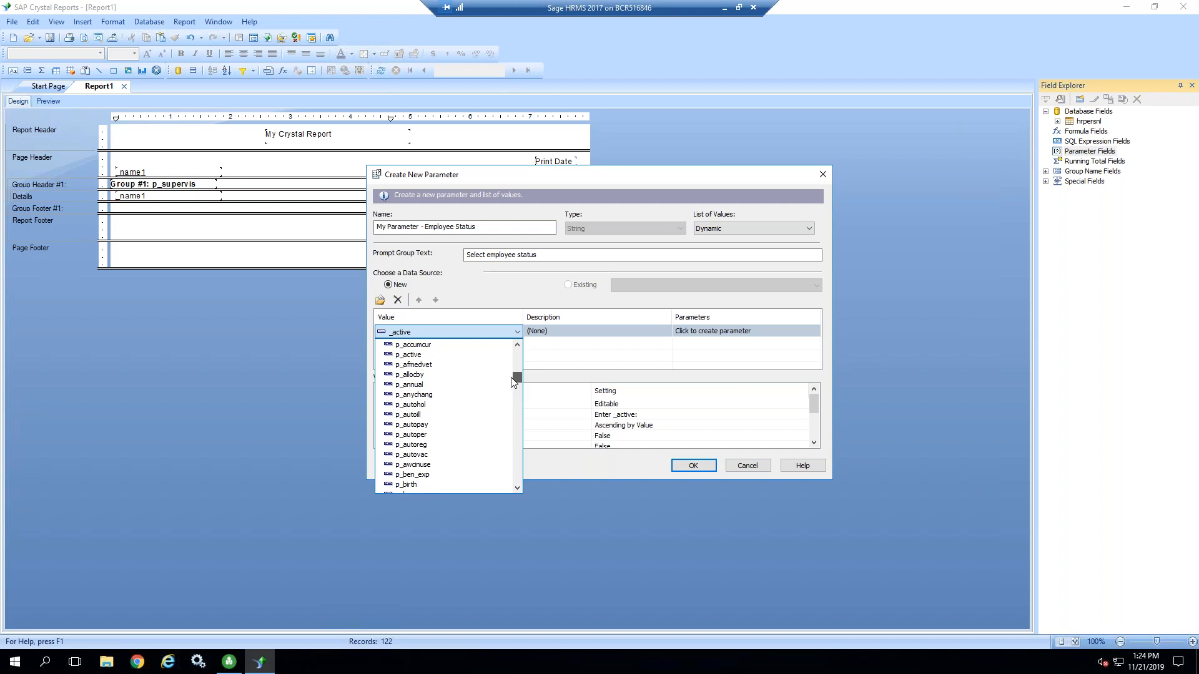
{"action": "left_click", "coordinate": [417, 355]}
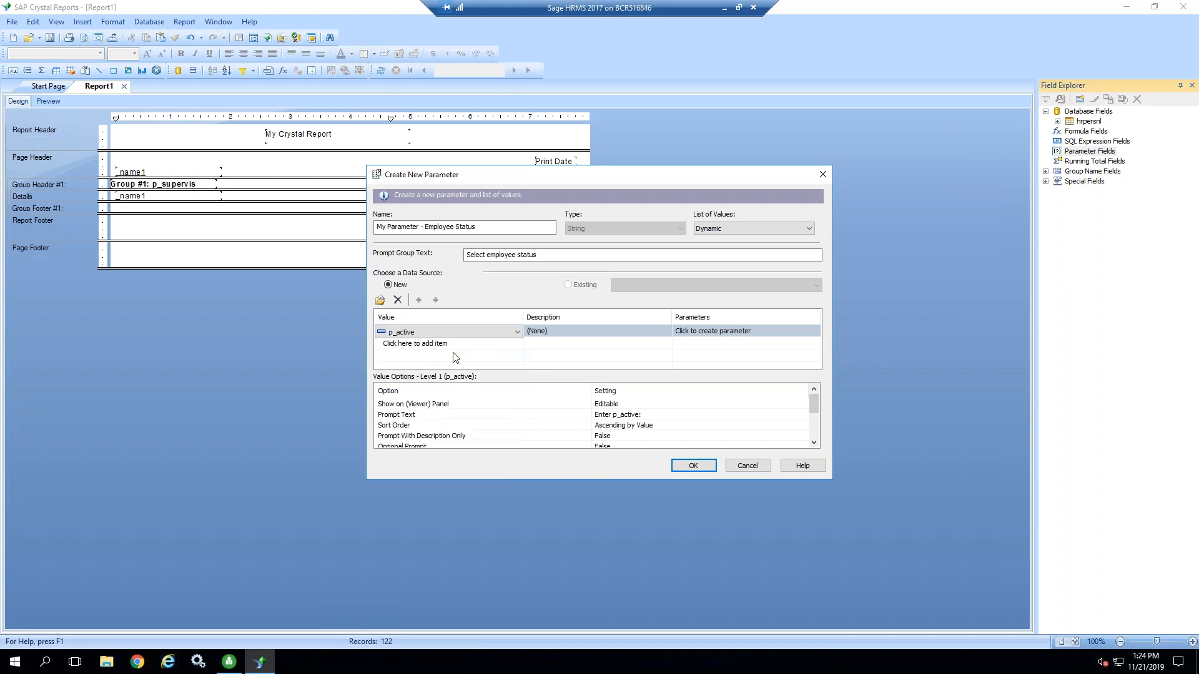
- Set _active as the description for p_active and create the parameter binding for that row
{"action": "left_click", "coordinate": [577, 331]}
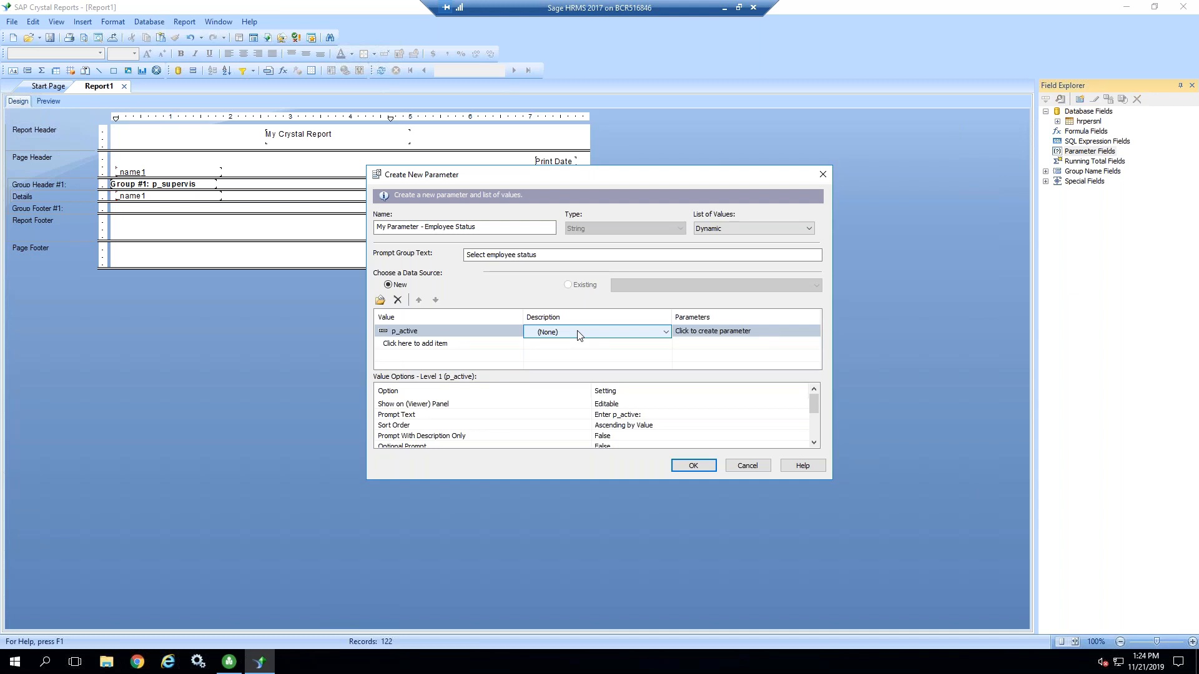
{"action": "left_click", "coordinate": [579, 334]}
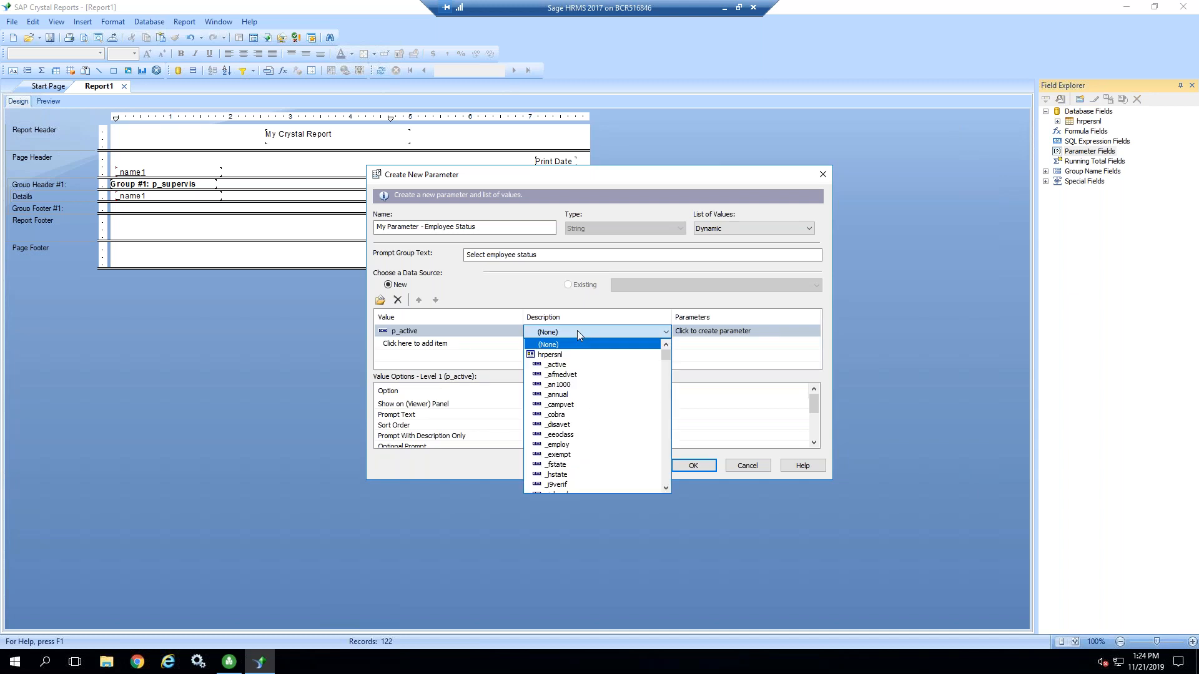
{"action": "left_click", "coordinate": [560, 368]}
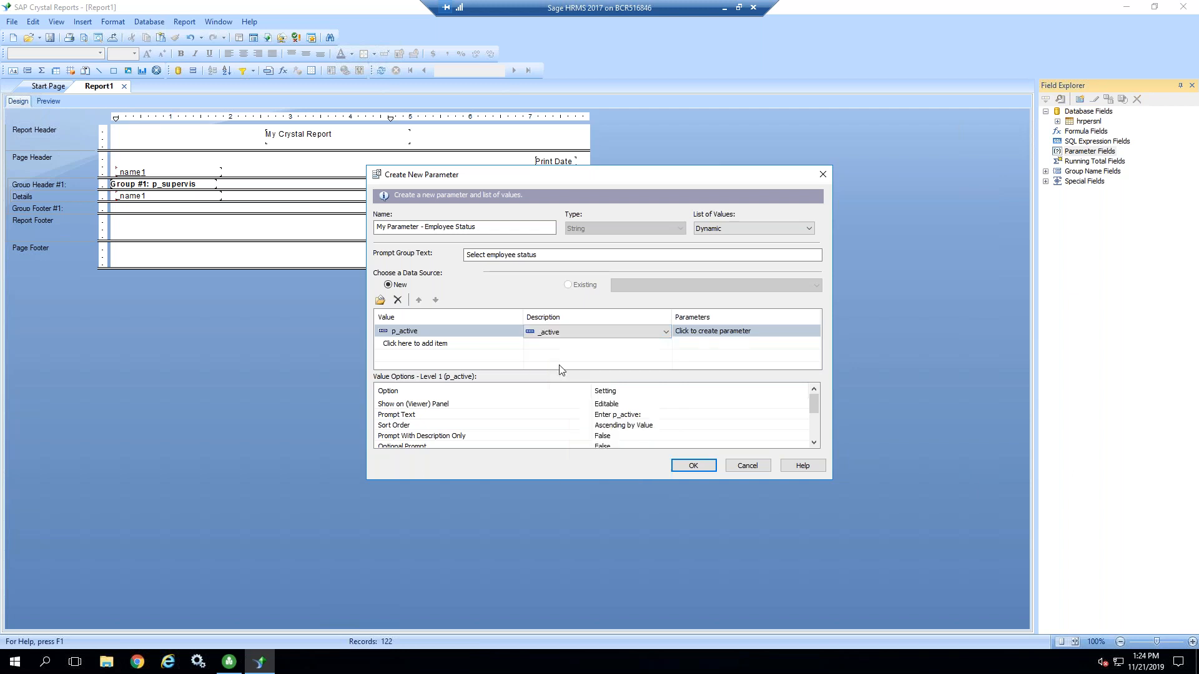
{"action": "left_click", "coordinate": [689, 363]}
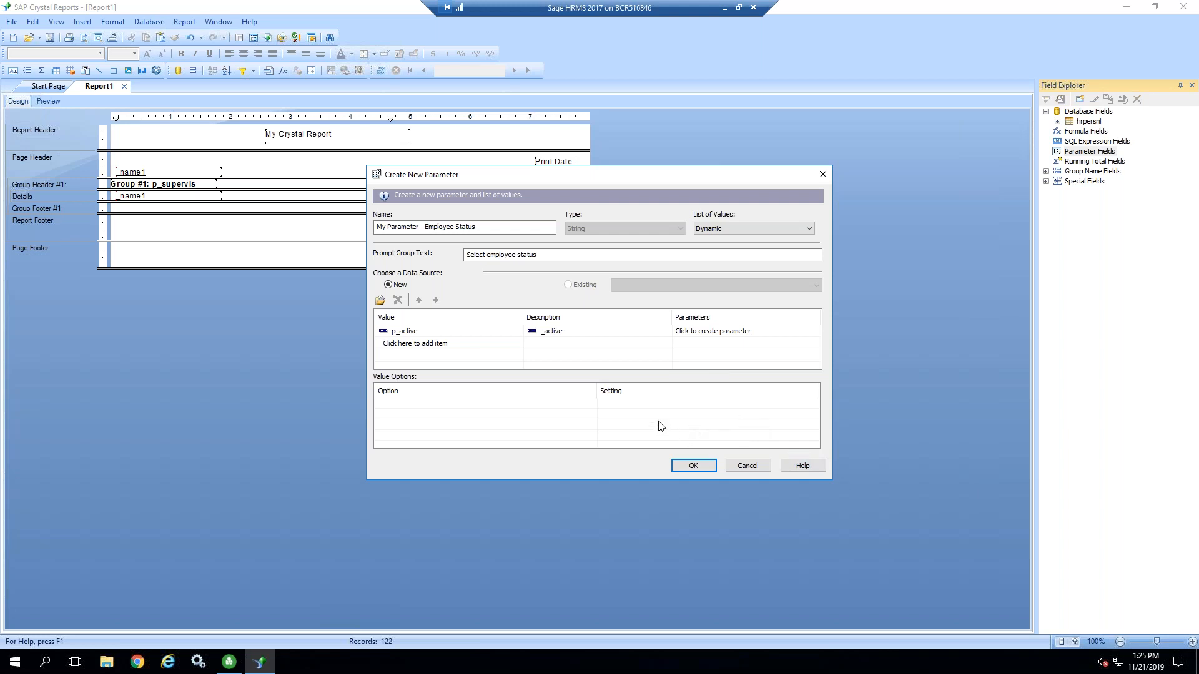
{"action": "left_click", "coordinate": [699, 336]}
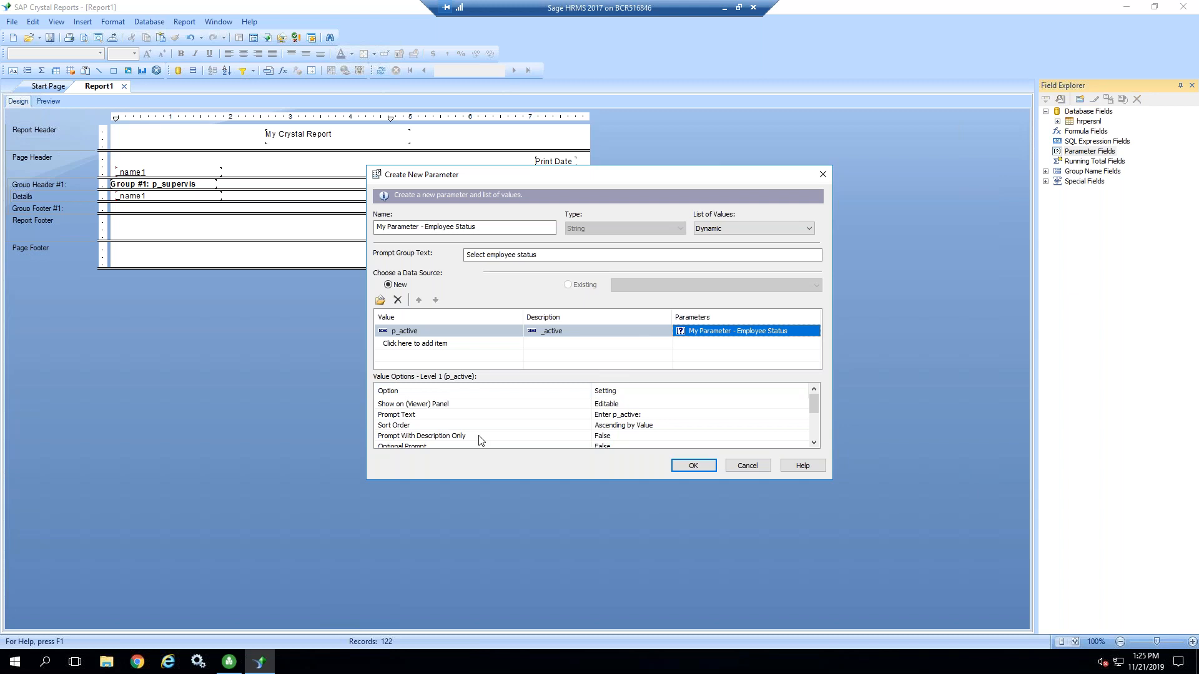
- Set Allow multiple values to True for the employee status parameter and finish creating the parameter
{"action": "left_click", "coordinate": [813, 443]}
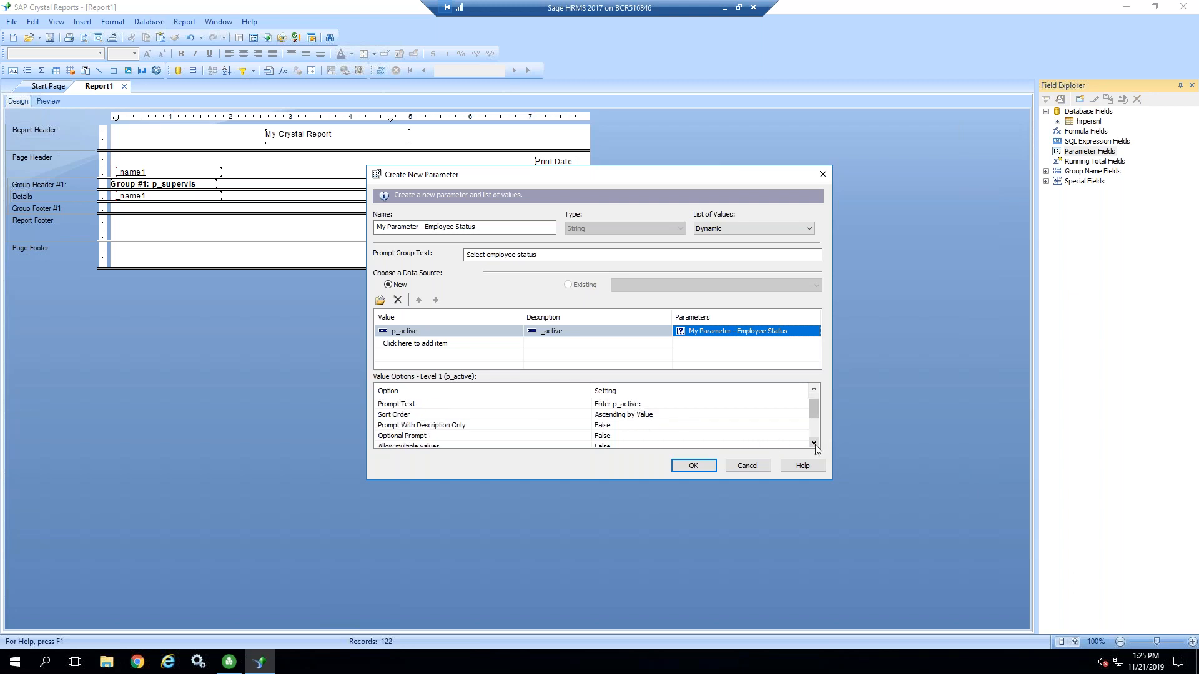
{"action": "left_click", "coordinate": [814, 442]}
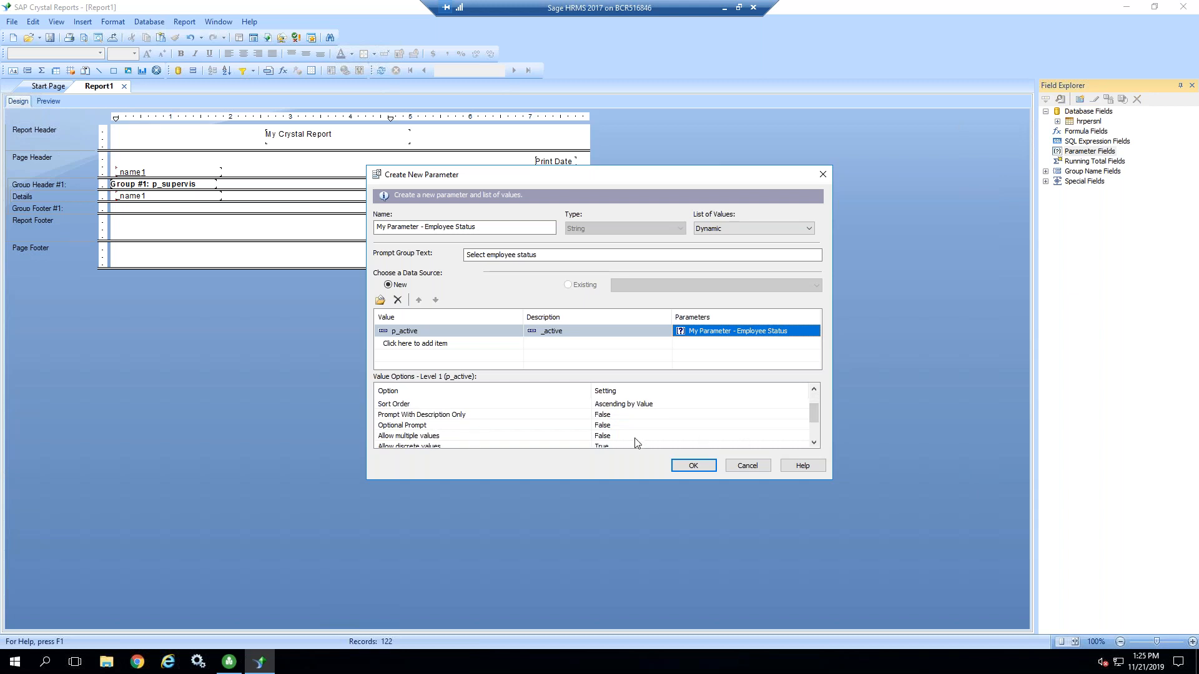
{"action": "left_click", "coordinate": [604, 437]}
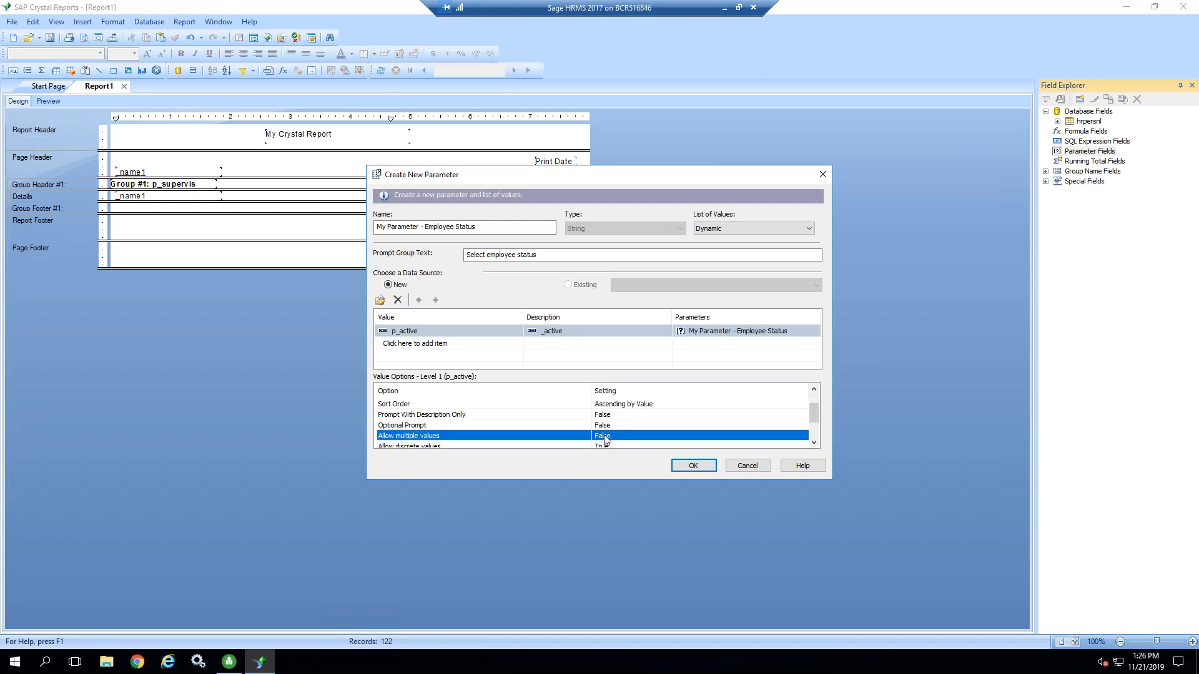
{"action": "left_click", "coordinate": [603, 437]}
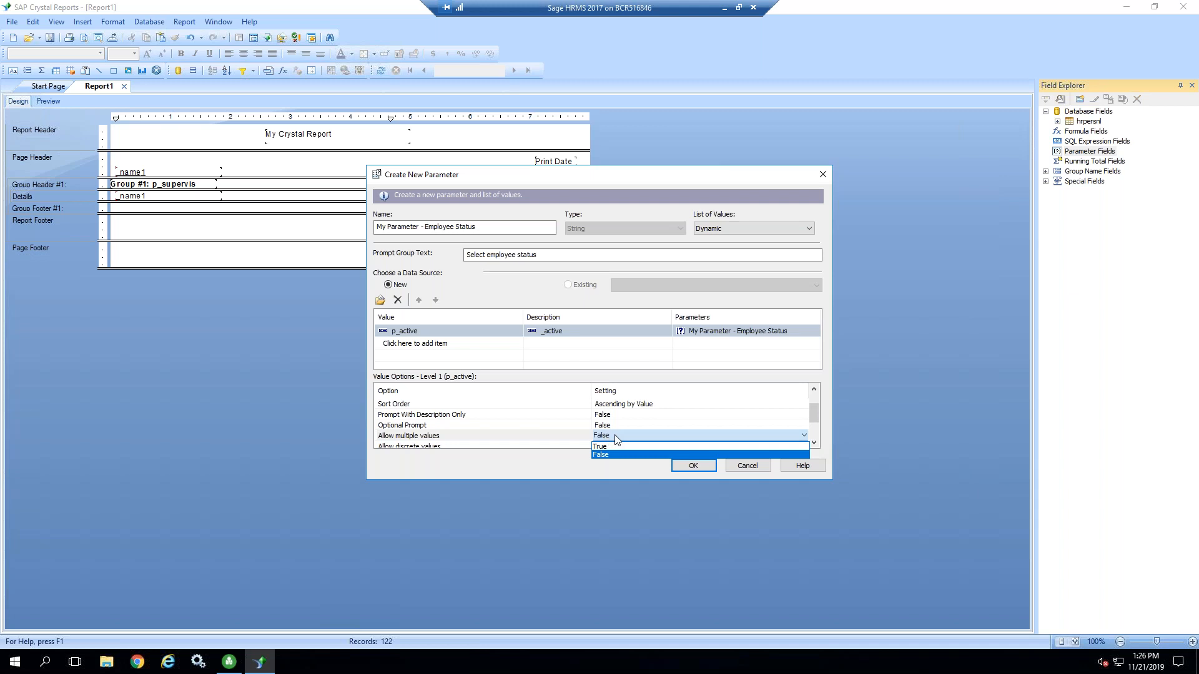
{"action": "left_click", "coordinate": [606, 447]}
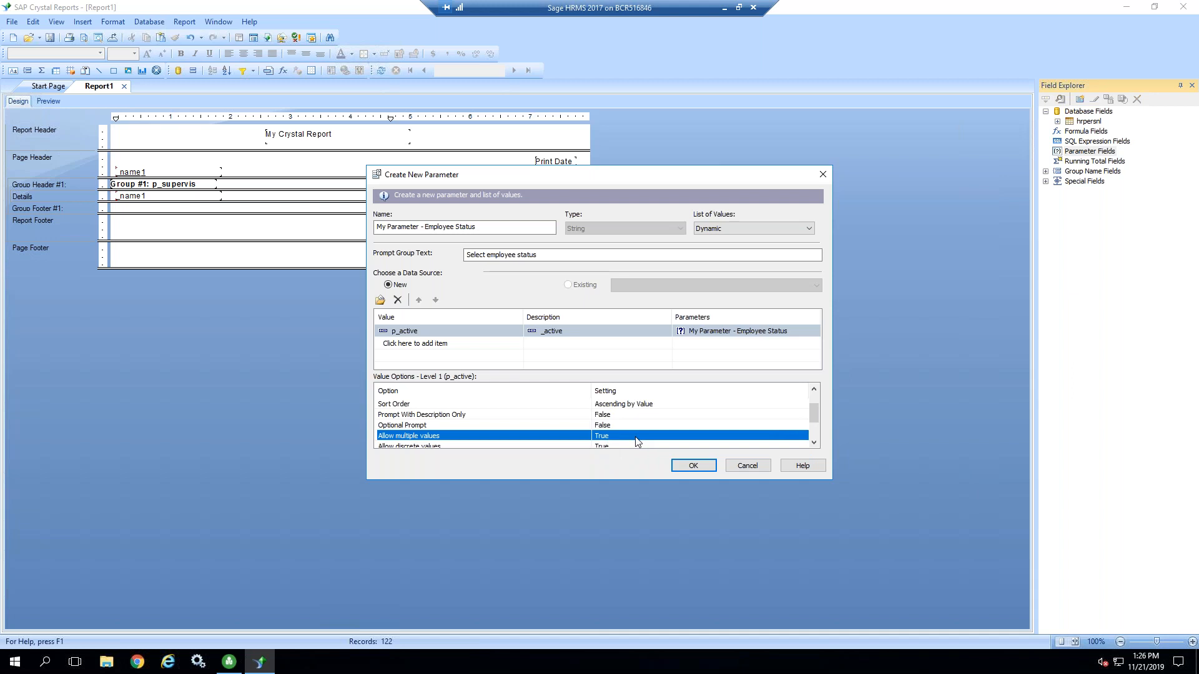
{"action": "left_click", "coordinate": [814, 443]}
{"action": "left_click", "coordinate": [813, 443]}
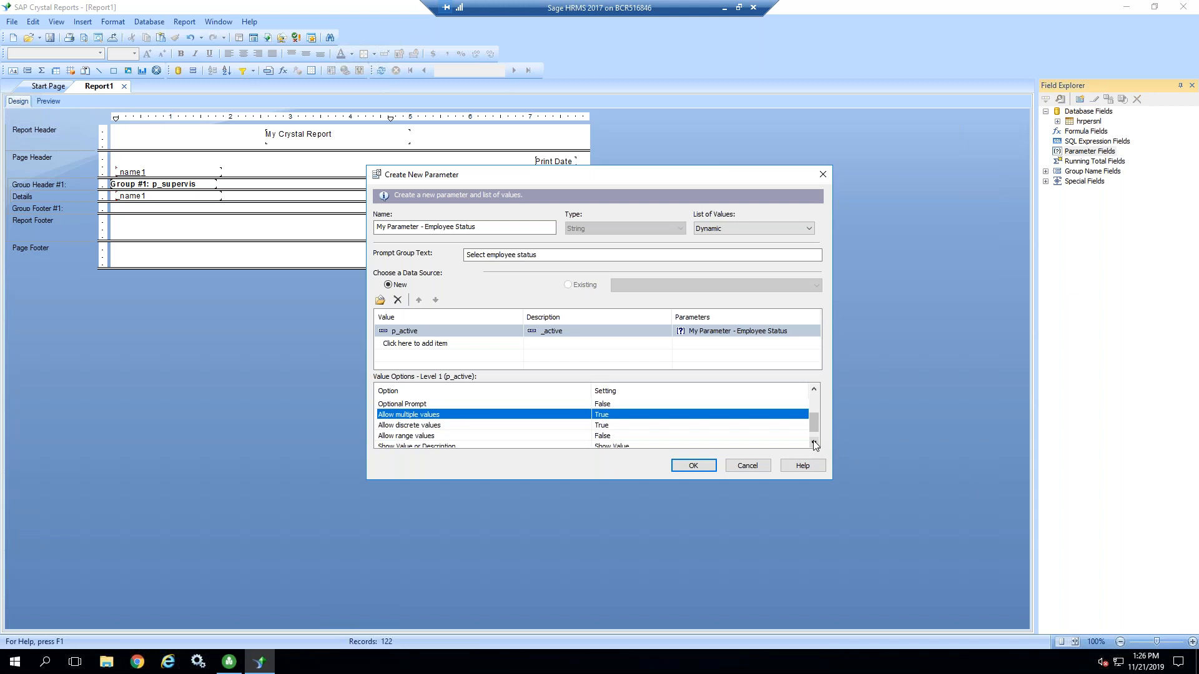
{"action": "left_click", "coordinate": [814, 442]}
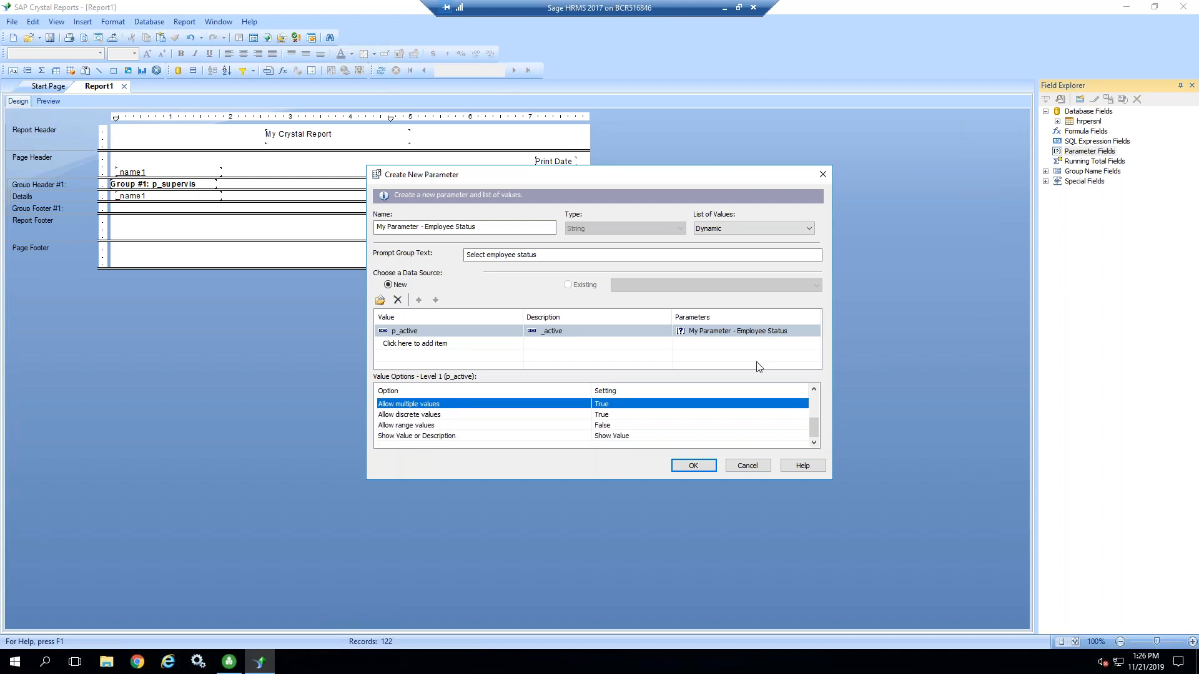
{"action": "left_click", "coordinate": [693, 466]}
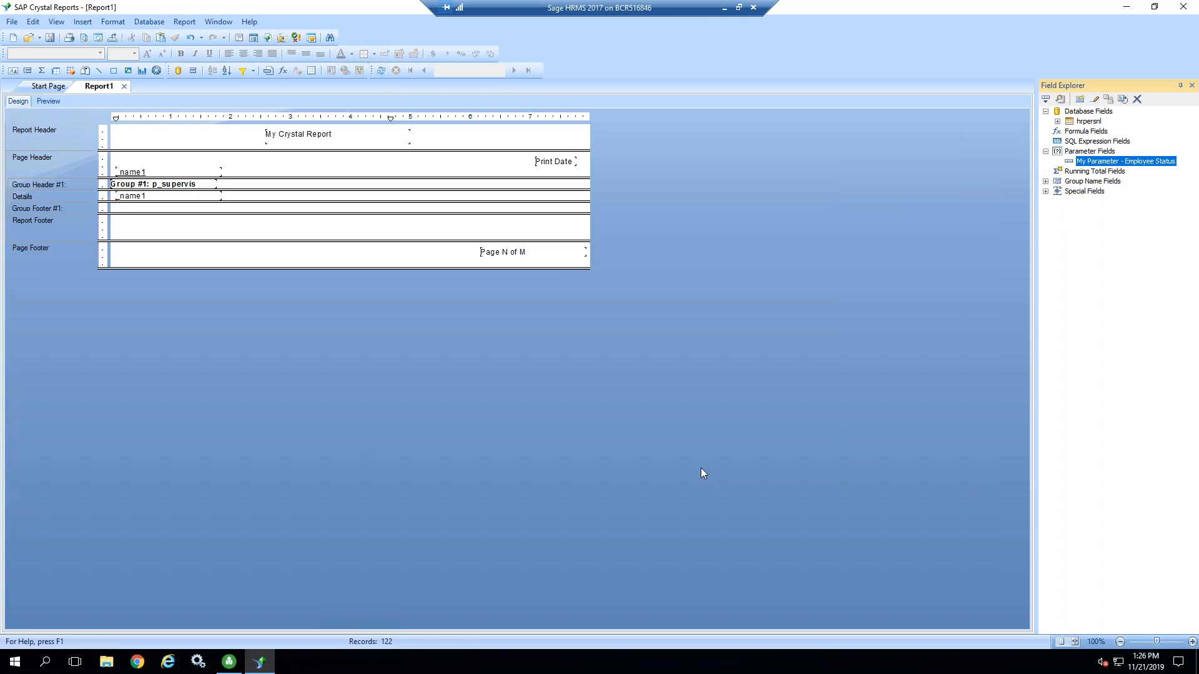
- Open the My Parameter - Employee Status definition to review its settings, and close it without changes
{"action": "right_click", "coordinate": [1089, 165]}
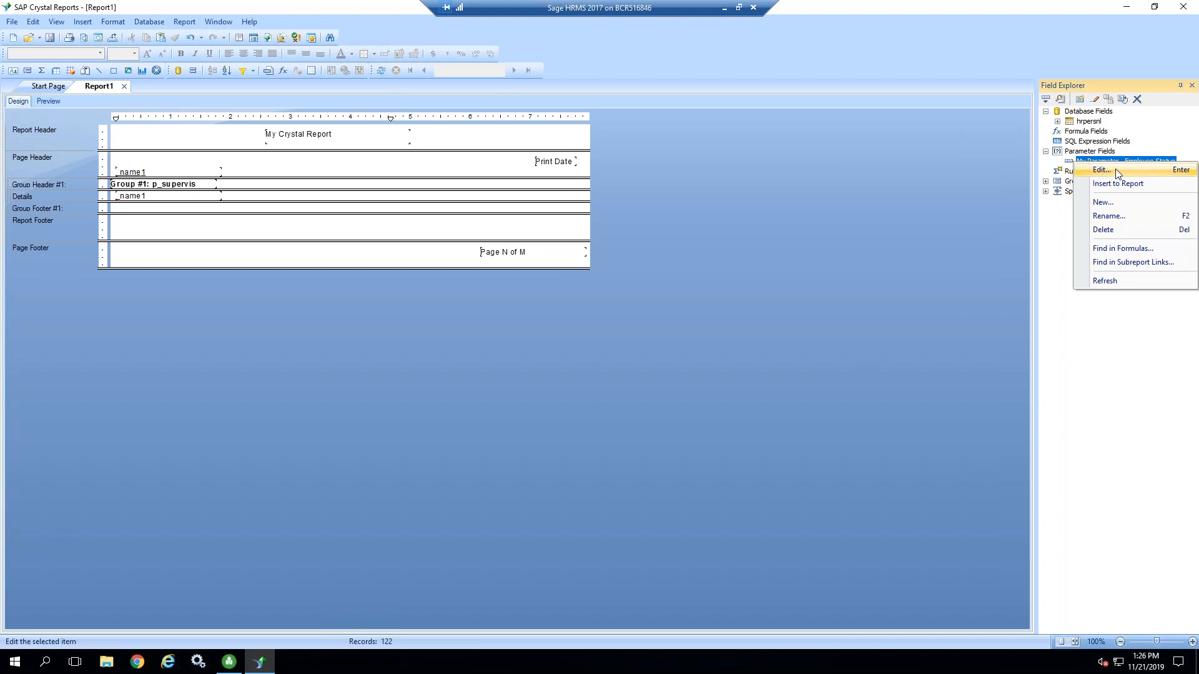
{"action": "left_click", "coordinate": [1116, 168]}
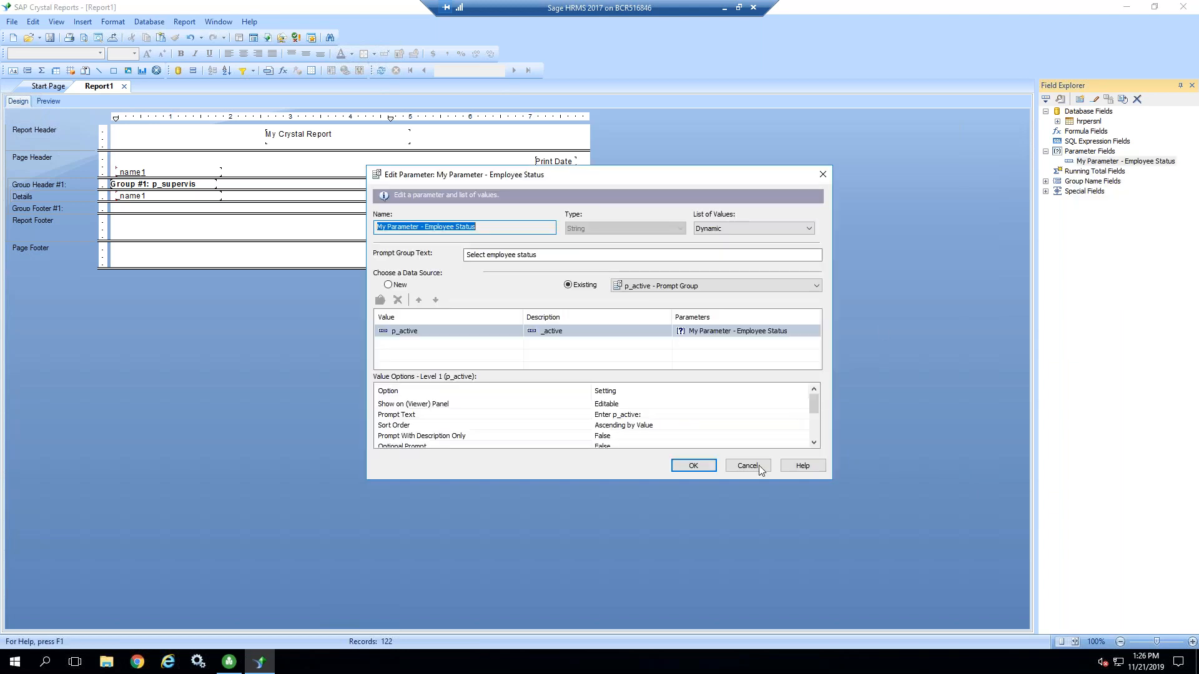
{"action": "left_click", "coordinate": [748, 466]}
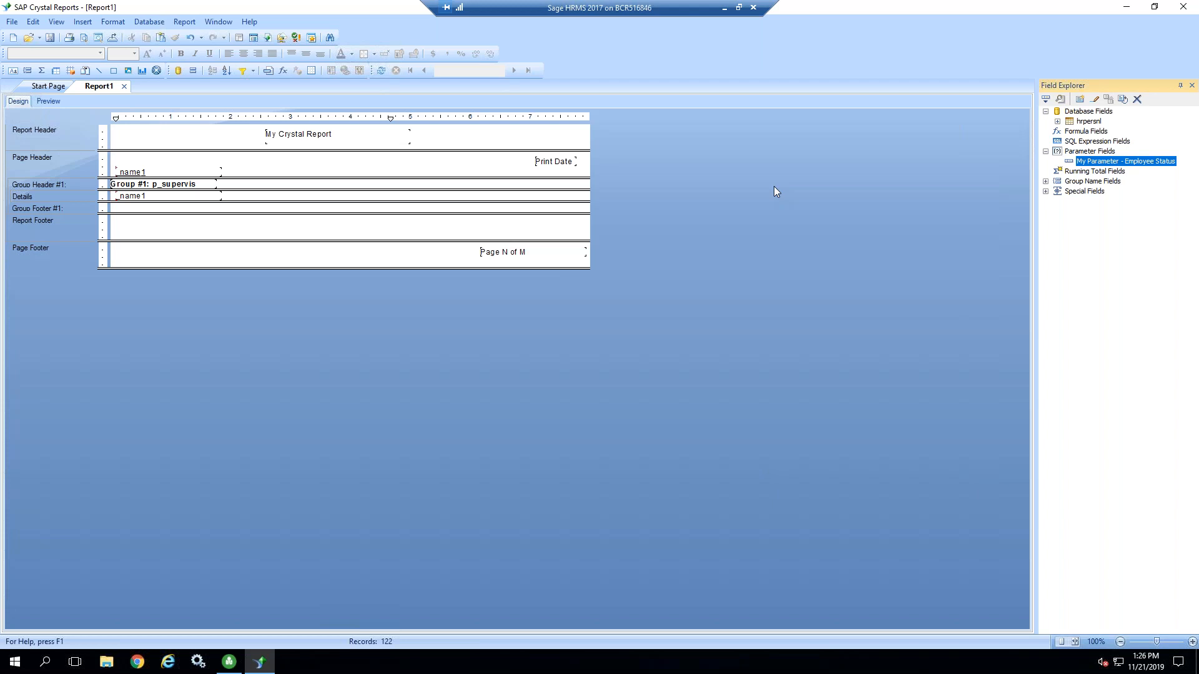
- Start a record selection in the Select Expert with hrpersnl._name1 and open its Formula Editor
{"action": "left_click", "coordinate": [242, 72]}
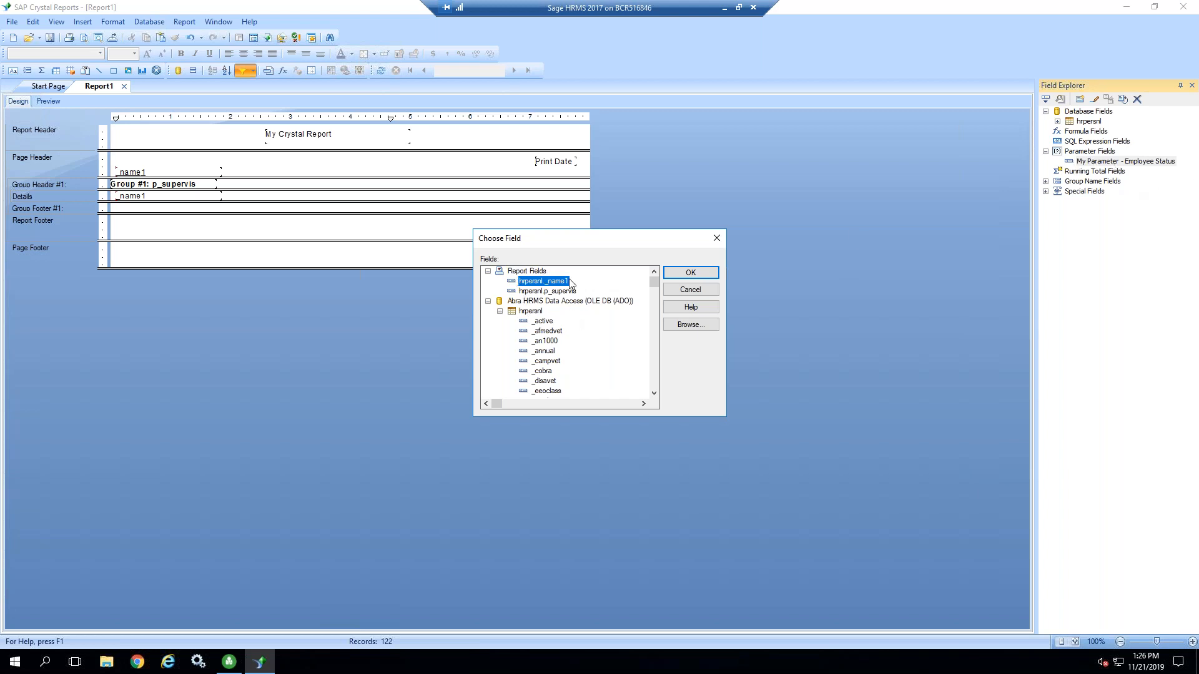
{"action": "left_click_drag", "start_coordinate": [657, 280], "coordinate": [657, 393]}
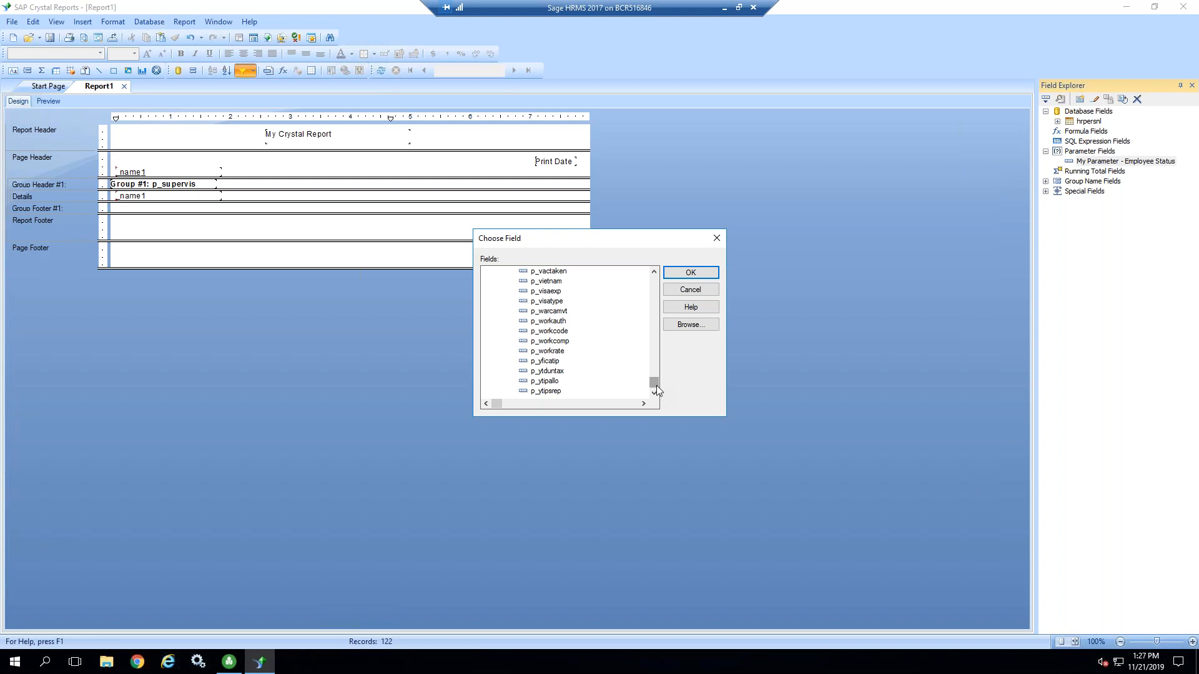
{"action": "left_click_drag", "start_coordinate": [654, 382], "coordinate": [664, 272]}
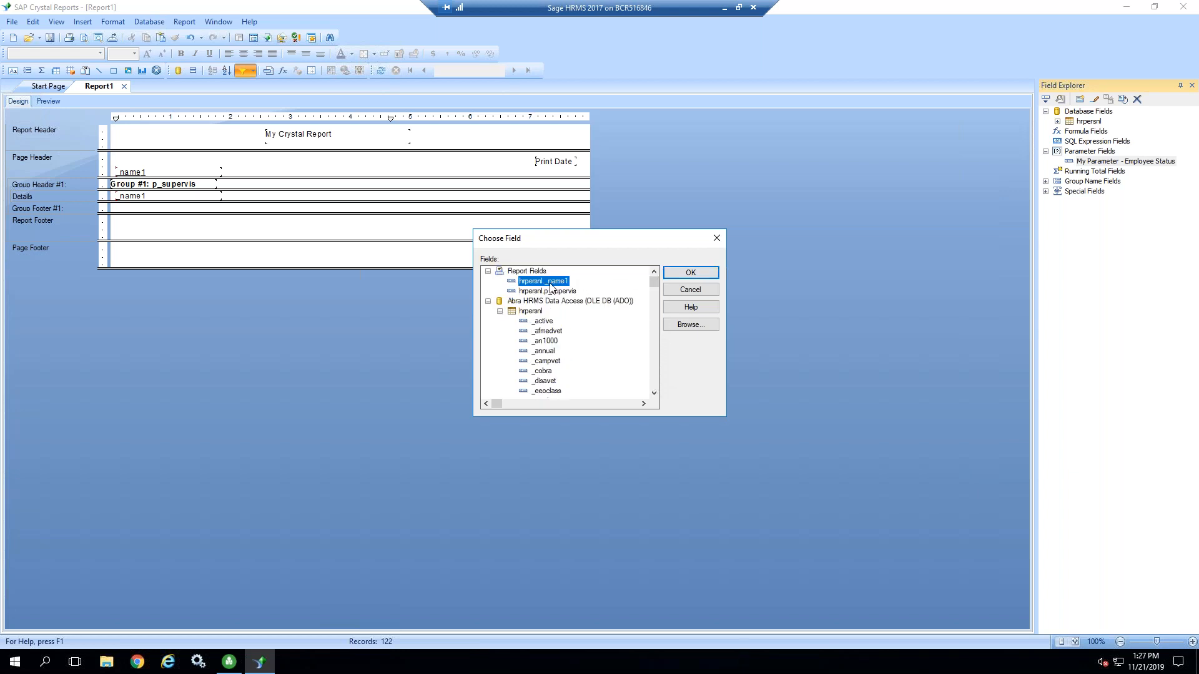
{"action": "left_click", "coordinate": [695, 273]}
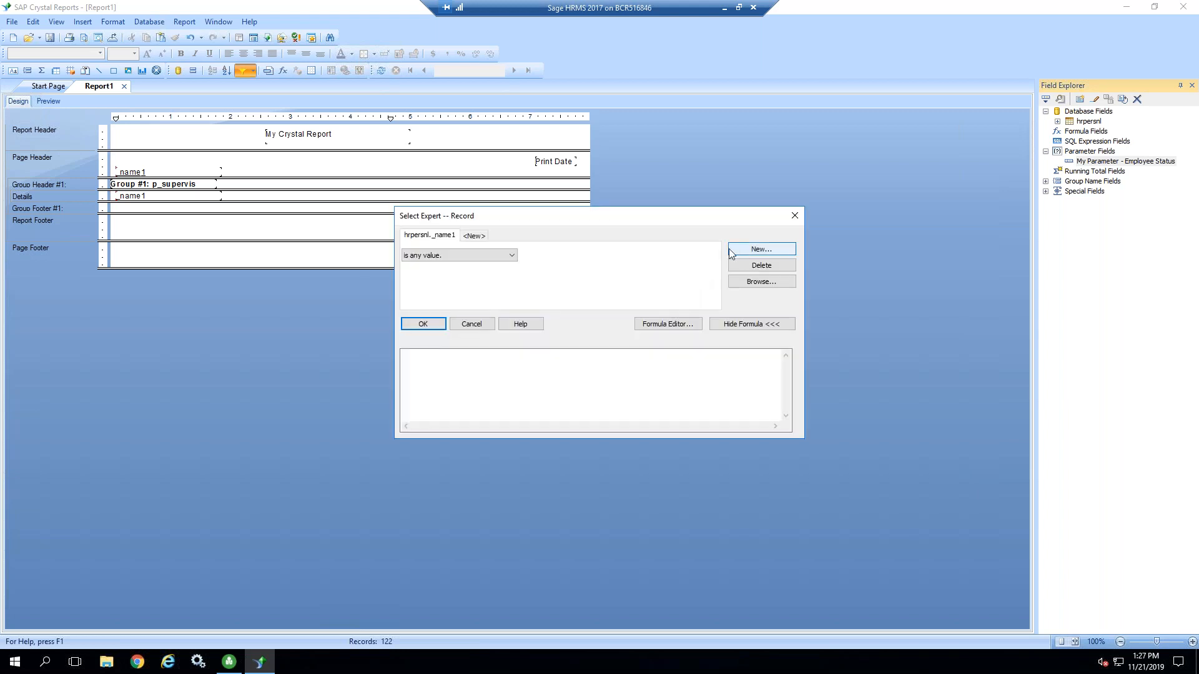
{"action": "left_click", "coordinate": [595, 413]}
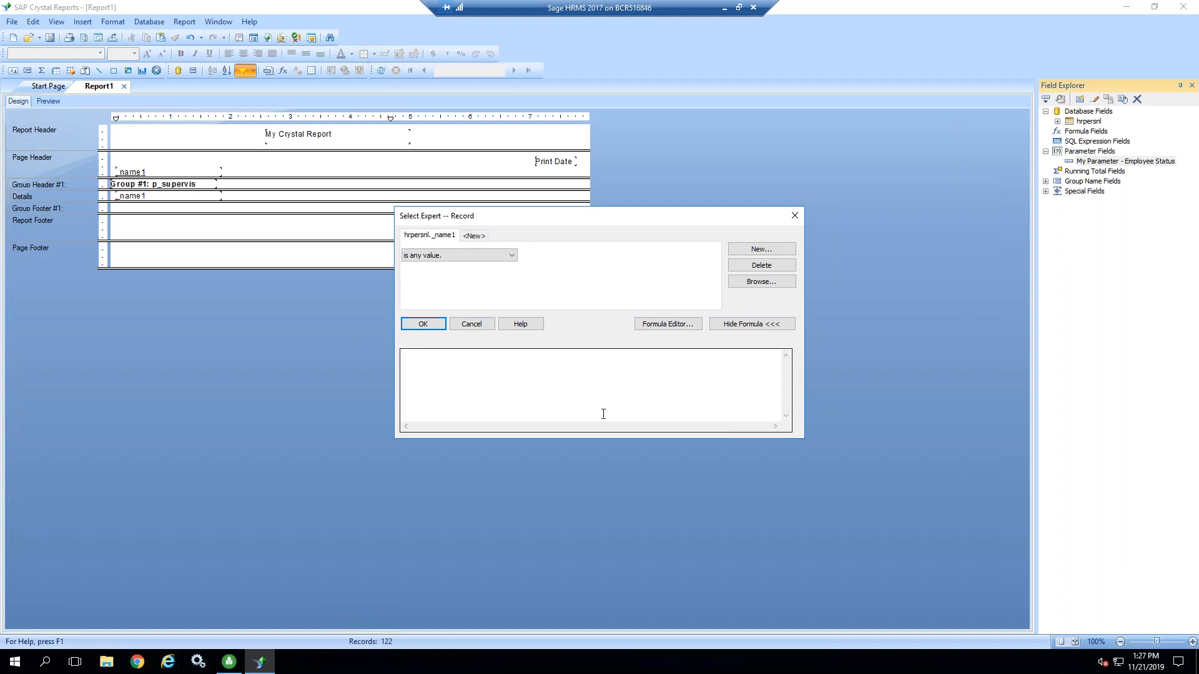
{"action": "left_click", "coordinate": [668, 324]}
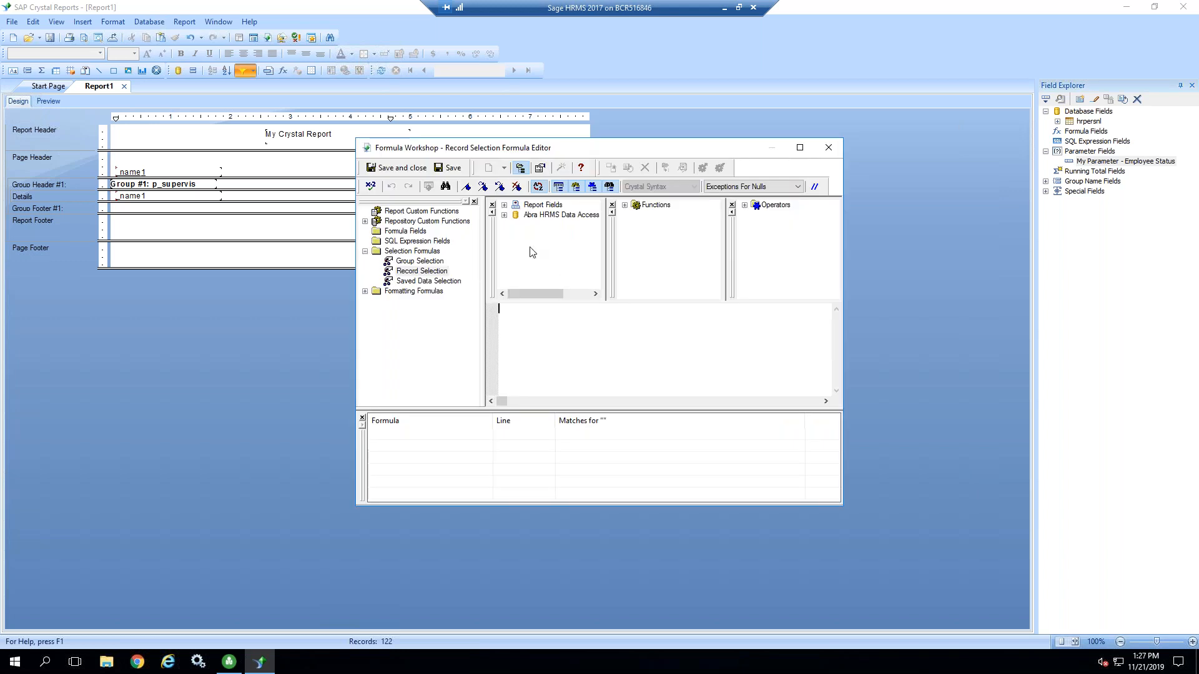
- Build the record selection formula {hrpersnl.p_active}={?My Parameter - Employee Status} from the database field and the parameter
{"action": "left_click", "coordinate": [504, 206]}
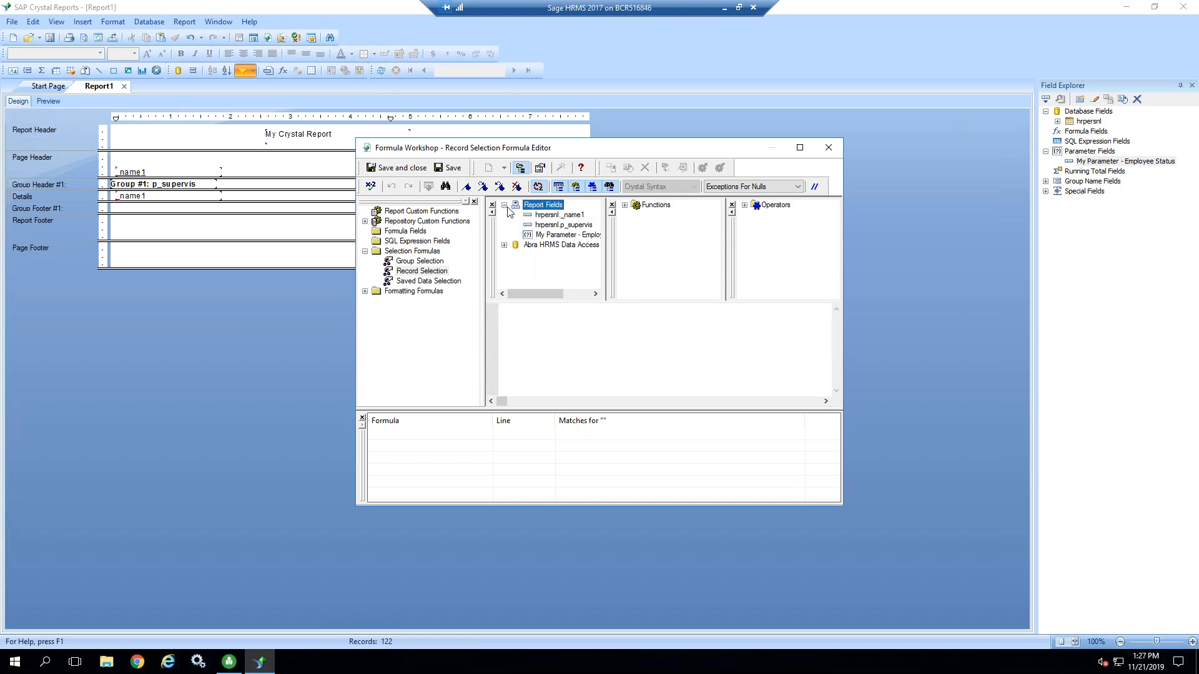
{"action": "left_click", "coordinate": [555, 236]}
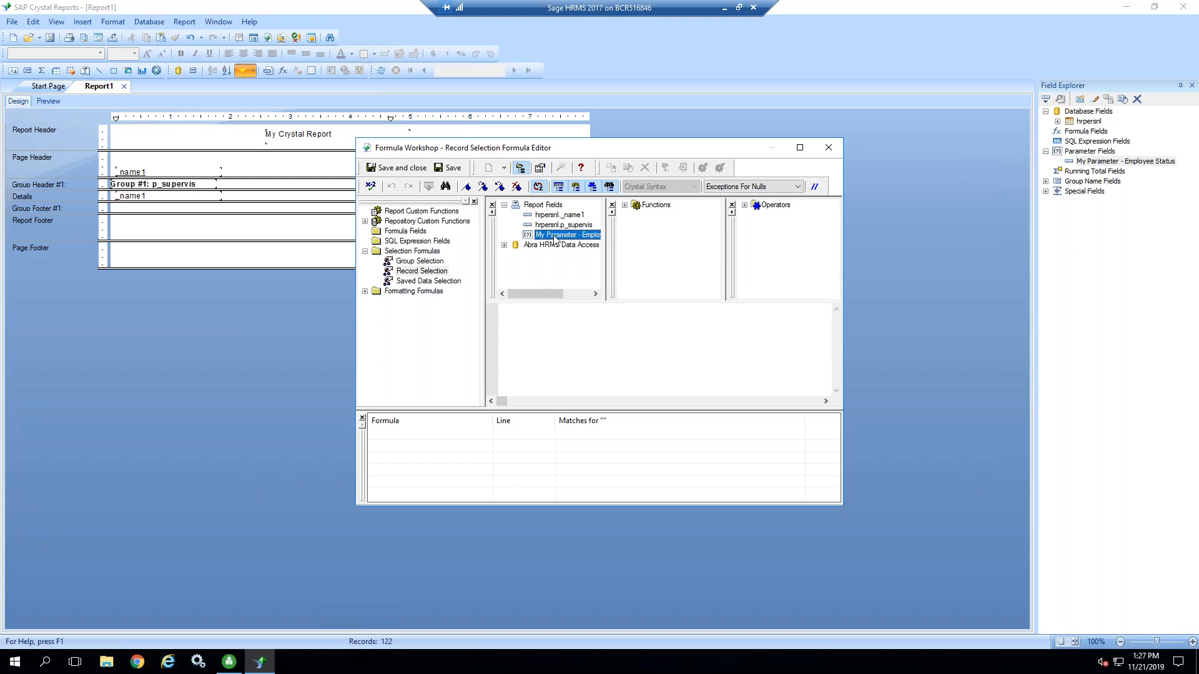
{"action": "left_click", "coordinate": [515, 317]}
{"action": "left_click", "coordinate": [505, 246]}
{"action": "left_click", "coordinate": [516, 256]}
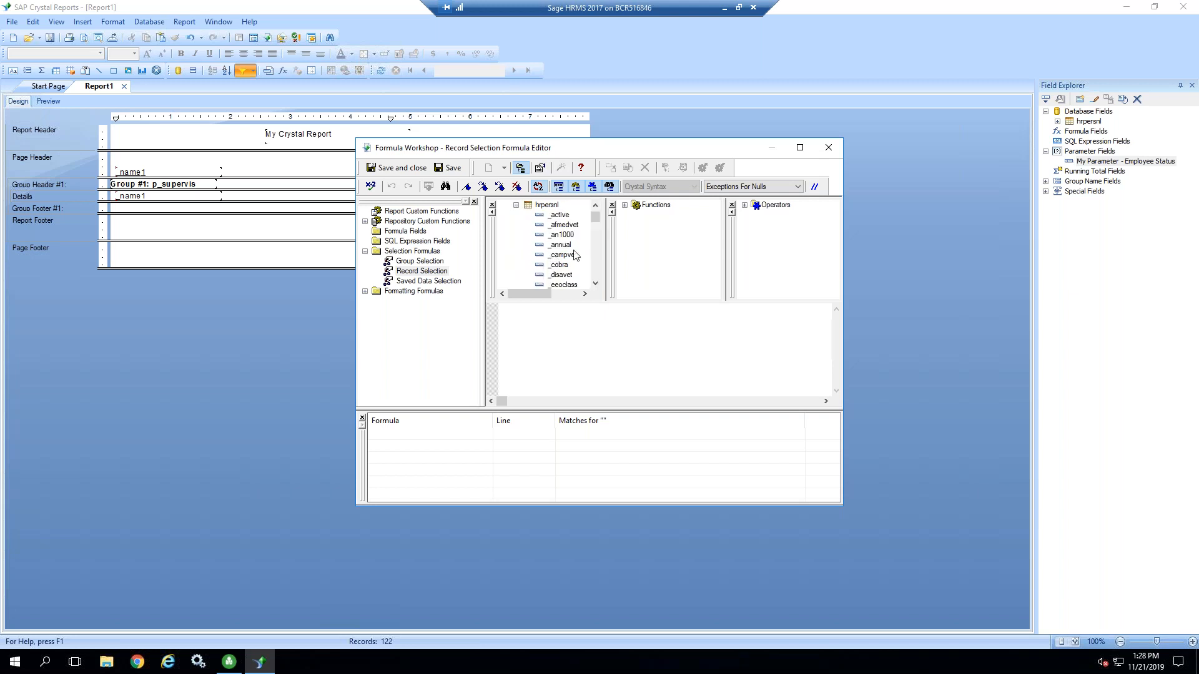
{"action": "left_click_drag", "start_coordinate": [595, 219], "coordinate": [599, 232]}
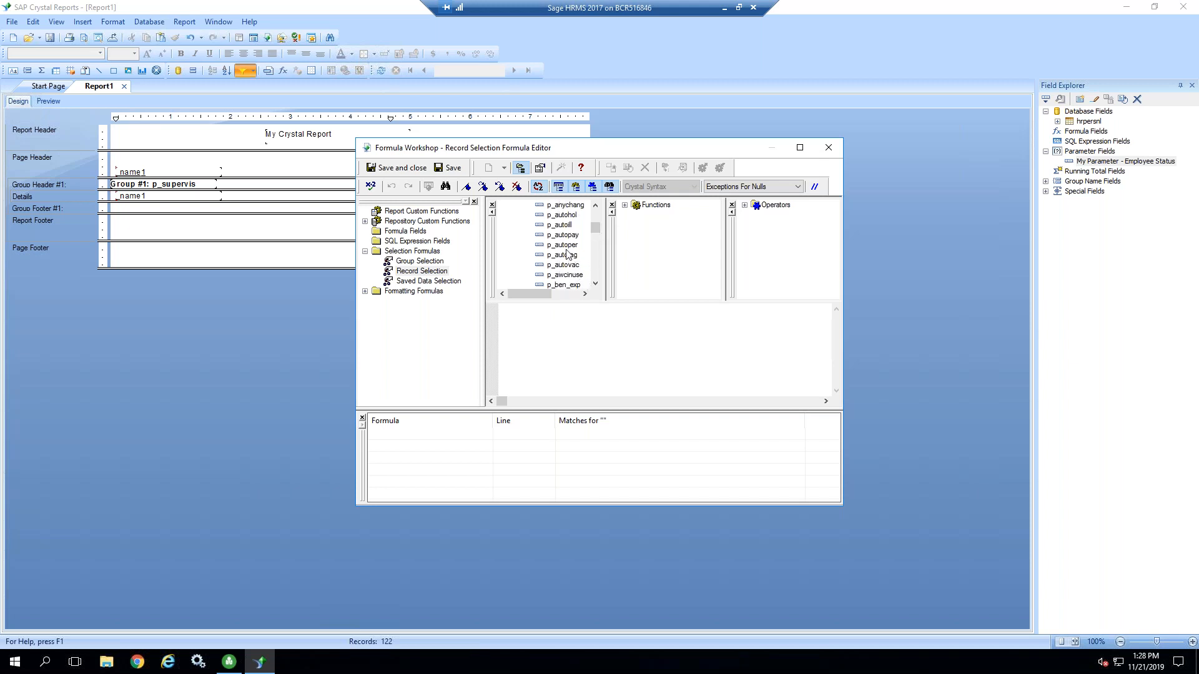
{"action": "scroll", "coordinate": [567, 252], "scroll_direction": "up", "scroll_amount": 2}
{"action": "left_click", "coordinate": [557, 226]}
{"action": "double_click", "coordinate": [557, 226]}
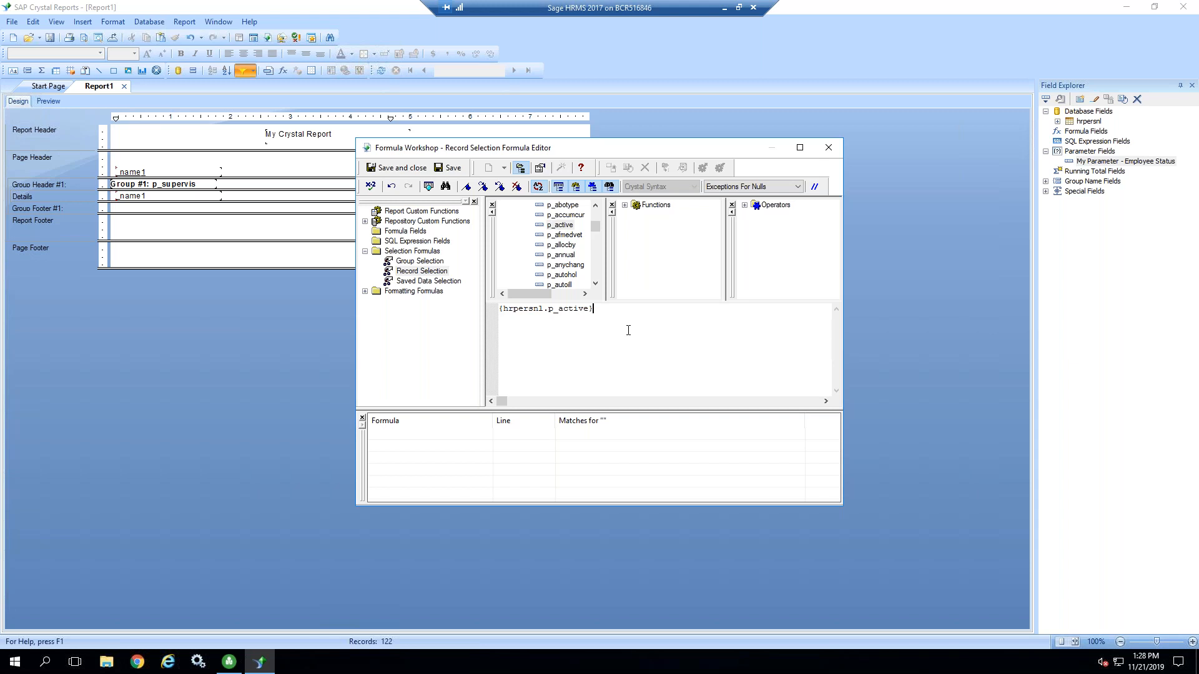
{"action": "type", "text": "="}
{"action": "left_click_drag", "start_coordinate": [595, 227], "coordinate": [597, 211]}
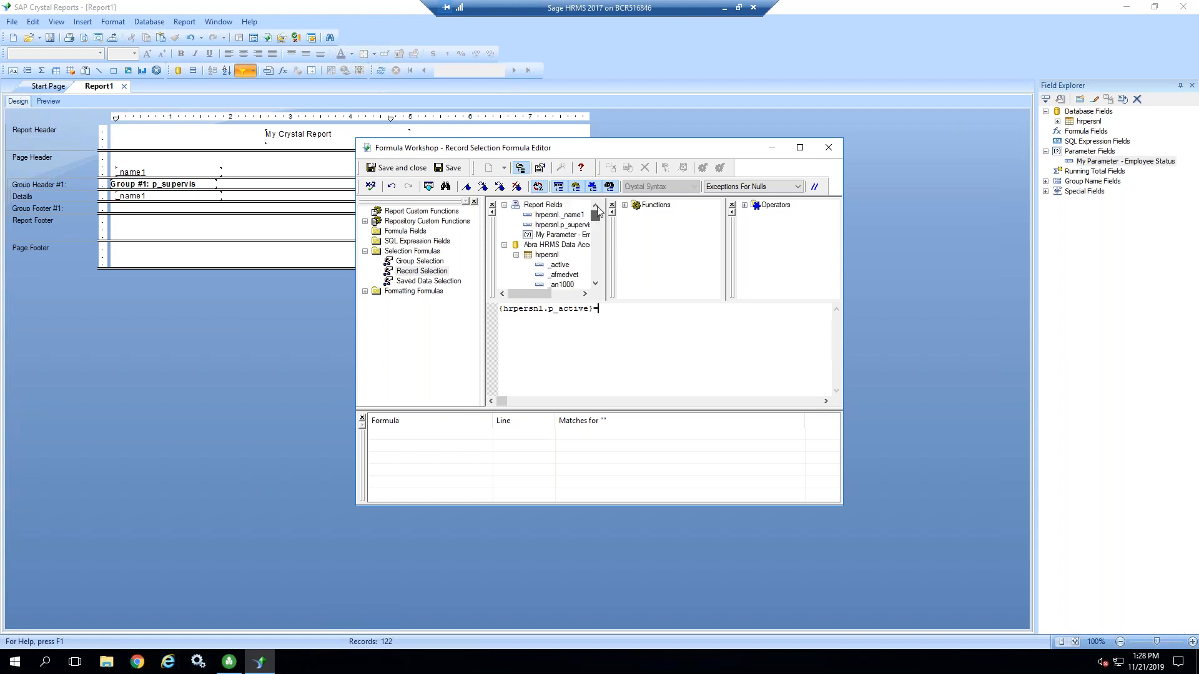
{"action": "double_click", "coordinate": [554, 241]}
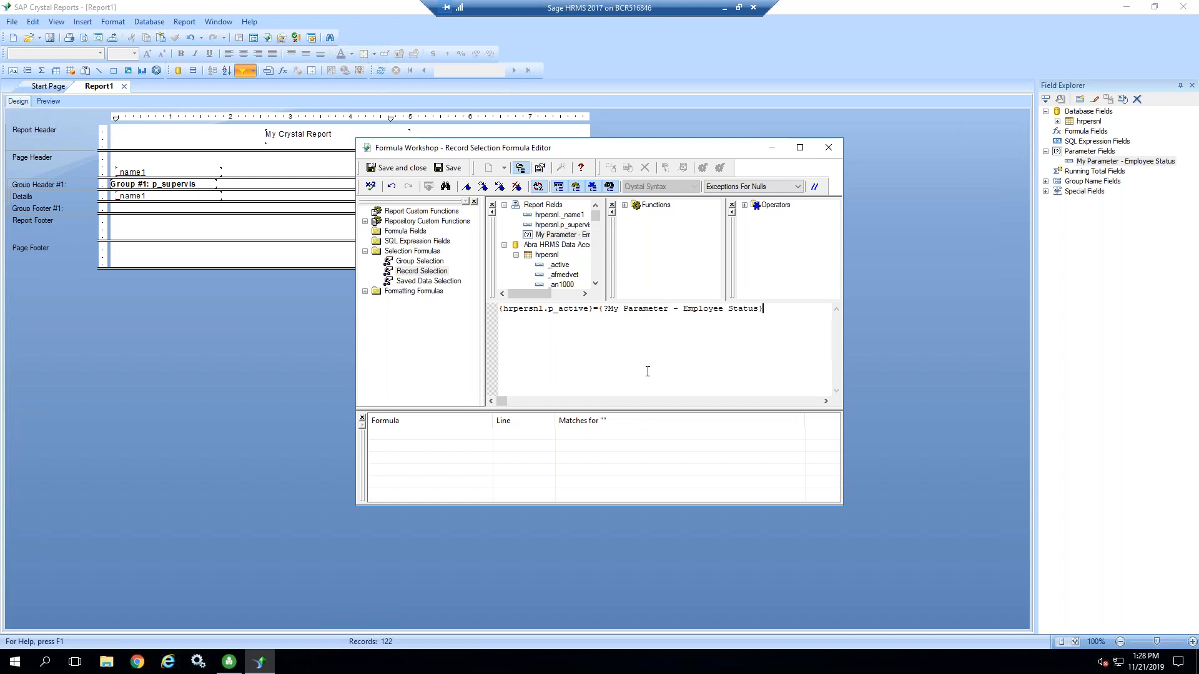
- Check the record selection formula for errors, save it and apply the record selection
{"action": "left_click", "coordinate": [370, 187]}
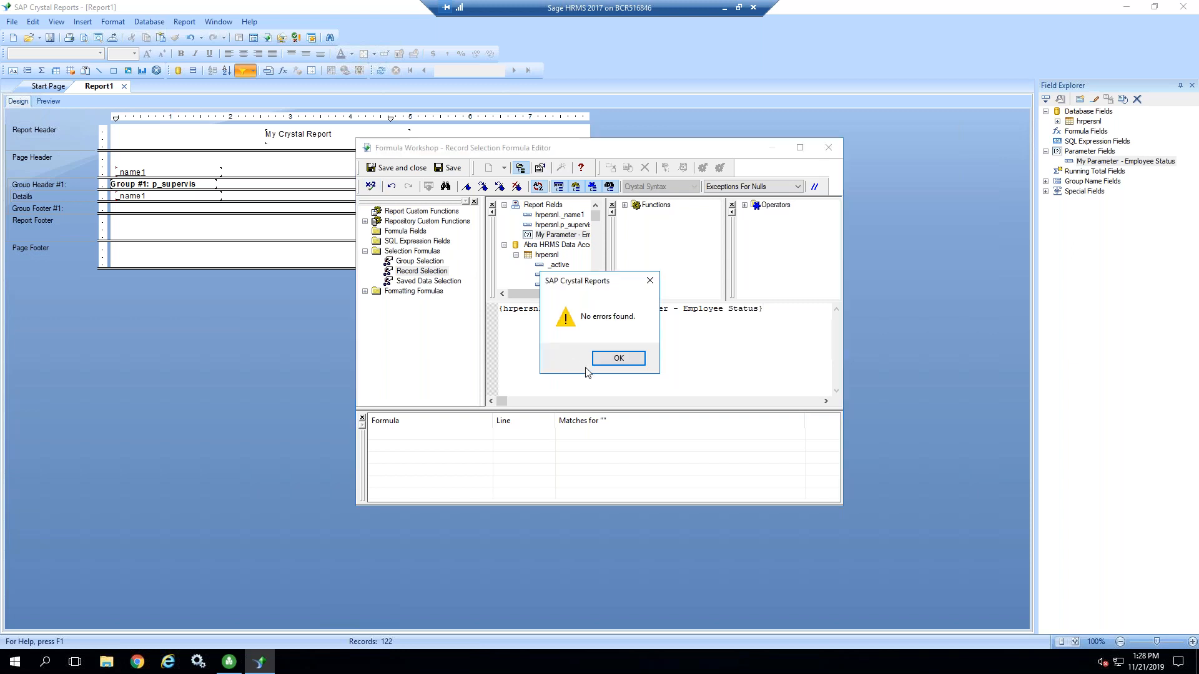
{"action": "left_click", "coordinate": [617, 359]}
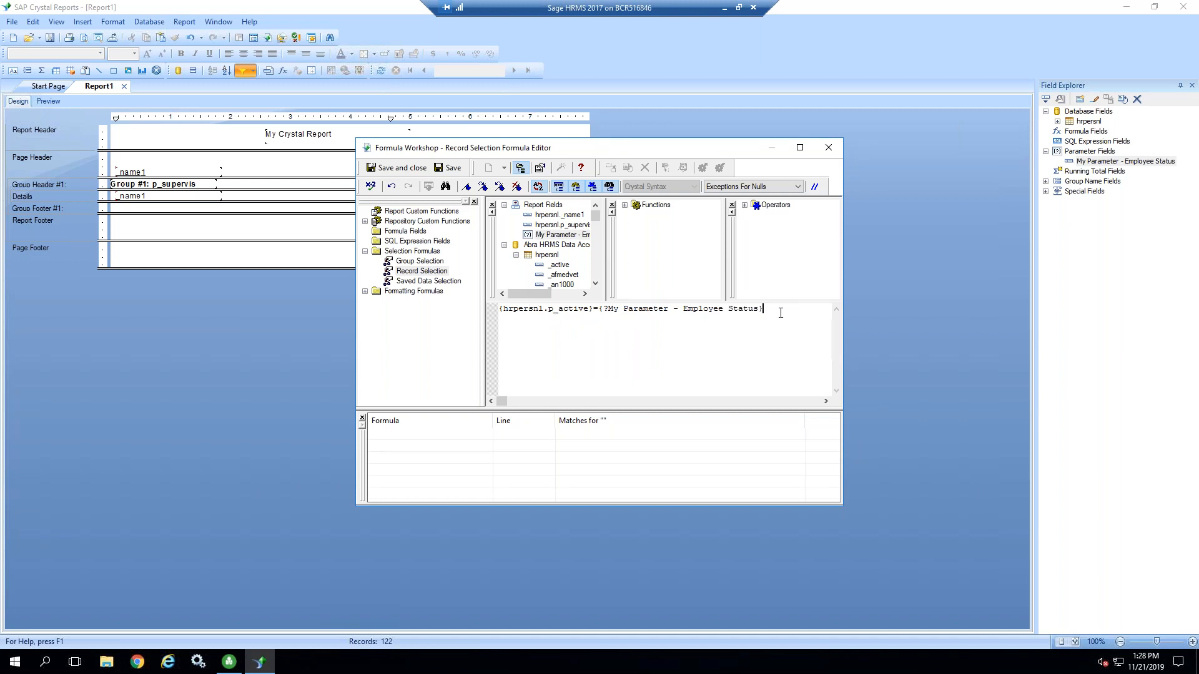
{"action": "left_click", "coordinate": [400, 168]}
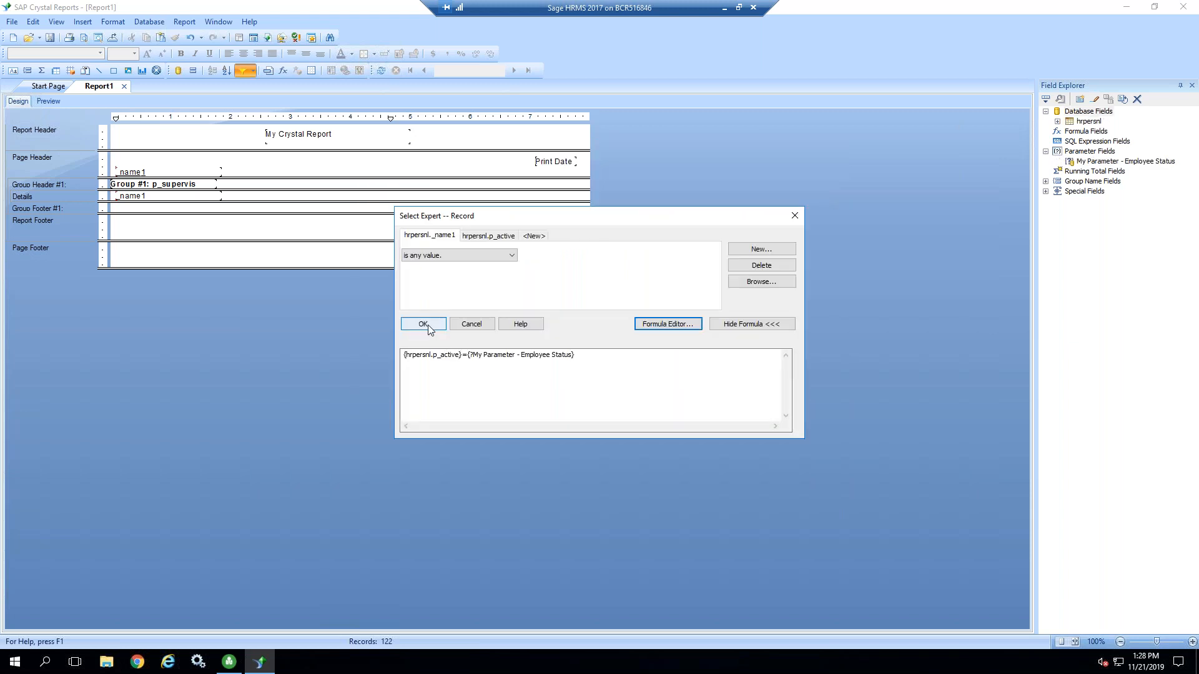
{"action": "left_click", "coordinate": [428, 325]}
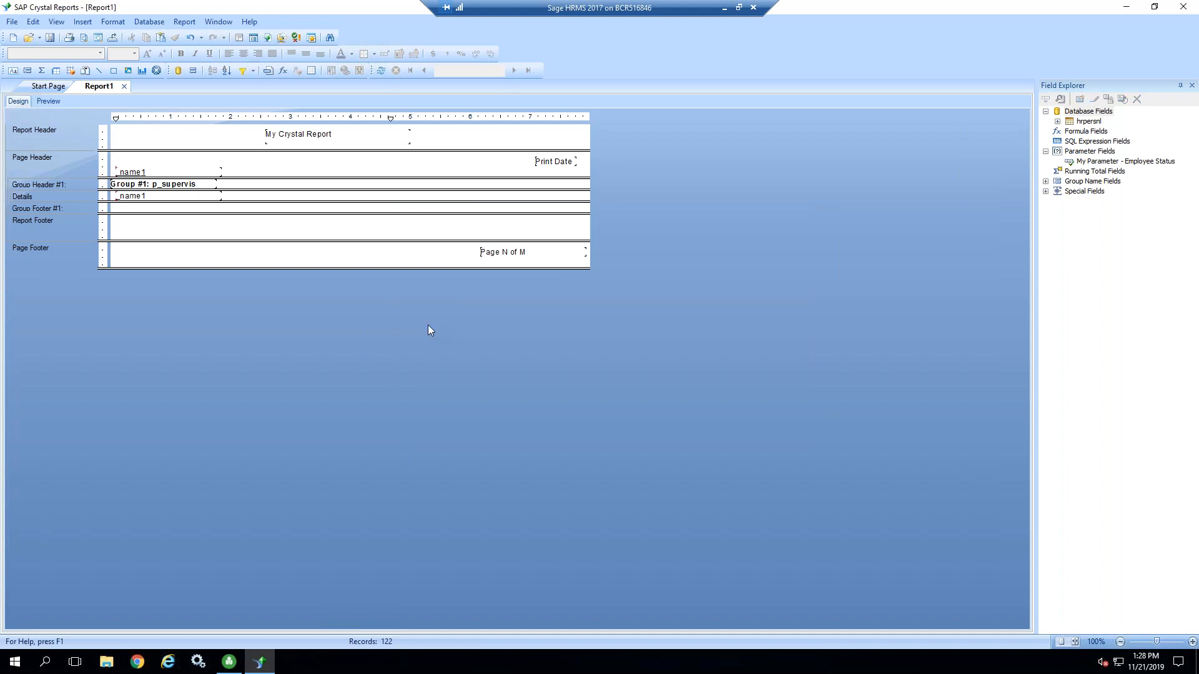
- Preview the report with the employee status values A - Active and L - Leave
{"action": "left_click", "coordinate": [49, 101]}
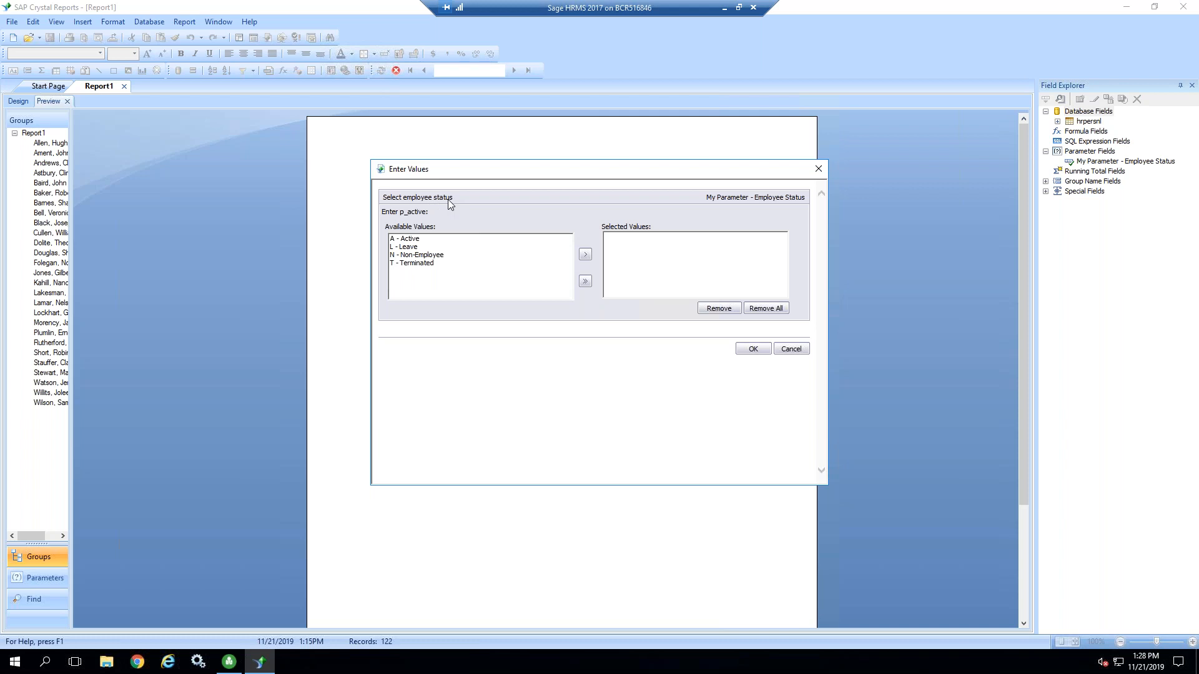
{"action": "left_click", "coordinate": [418, 241]}
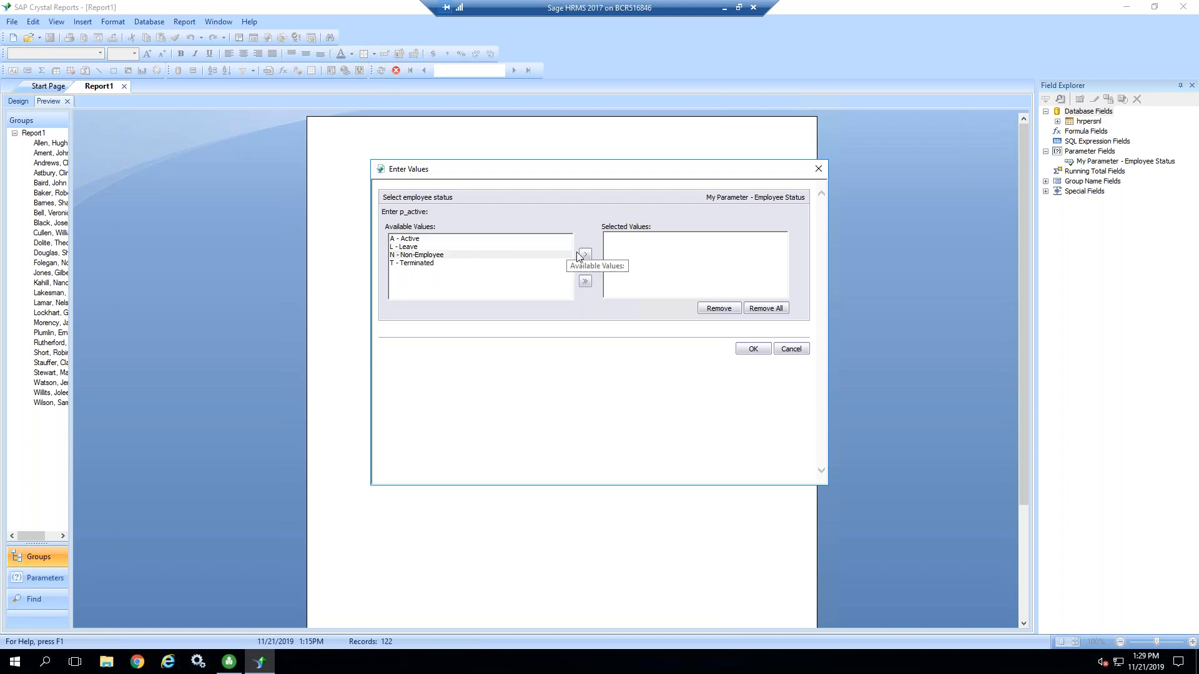
{"action": "left_click", "coordinate": [407, 241]}
{"action": "double_click", "coordinate": [407, 241]}
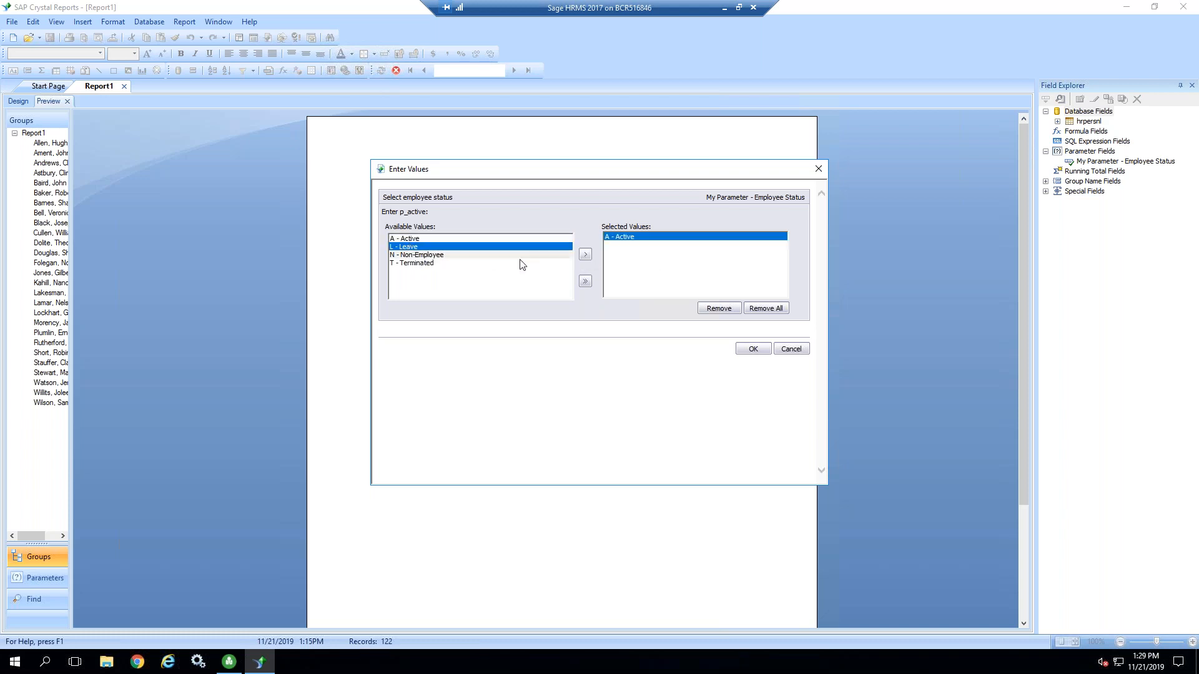
{"action": "double_click", "coordinate": [408, 247]}
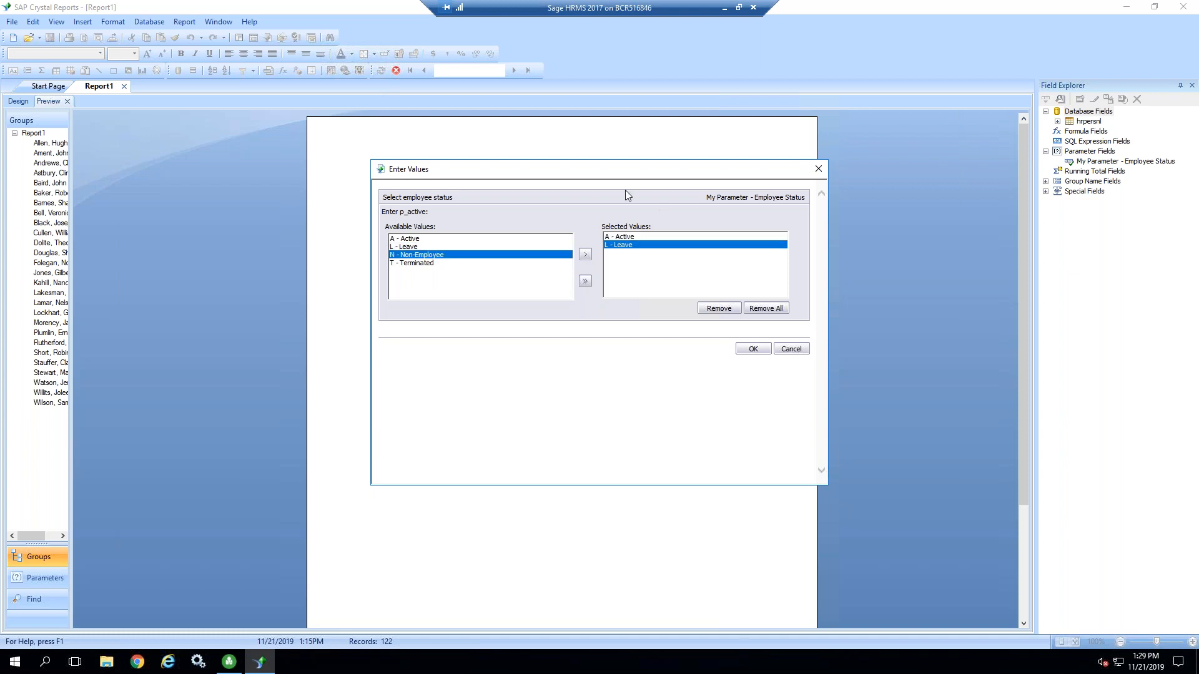
{"action": "left_click", "coordinate": [755, 349]}
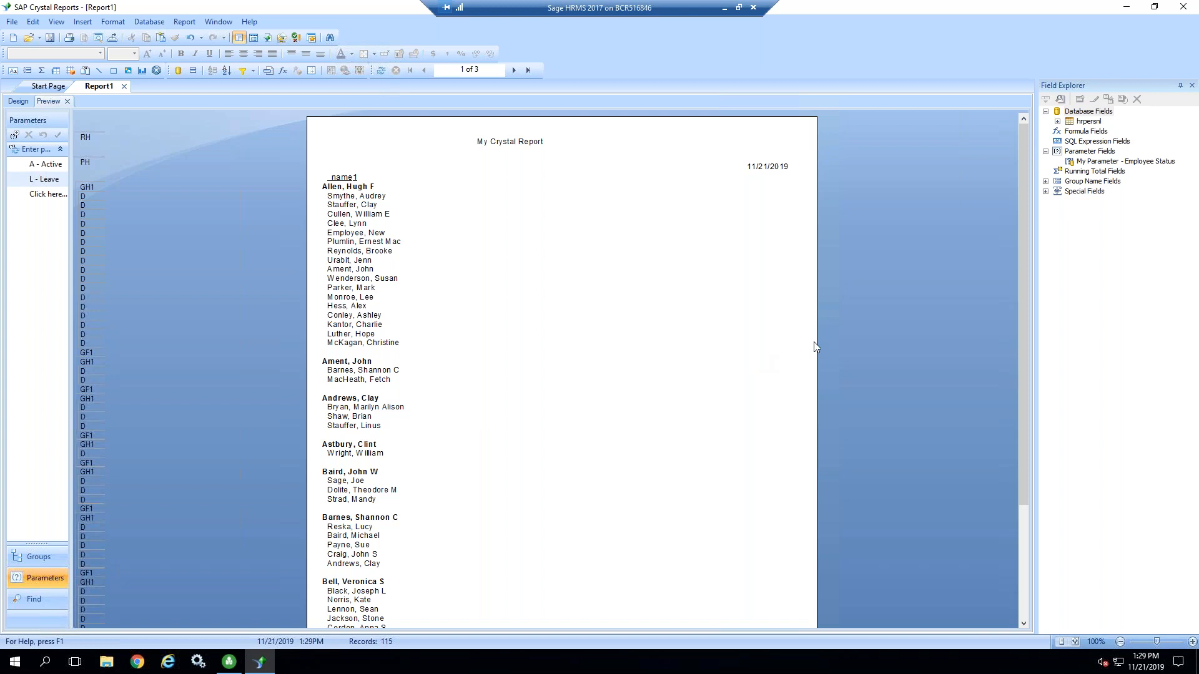
- Add the p_active field from the hrpersnl table to the Details section beside the employee name
{"action": "left_click", "coordinate": [1057, 122]}
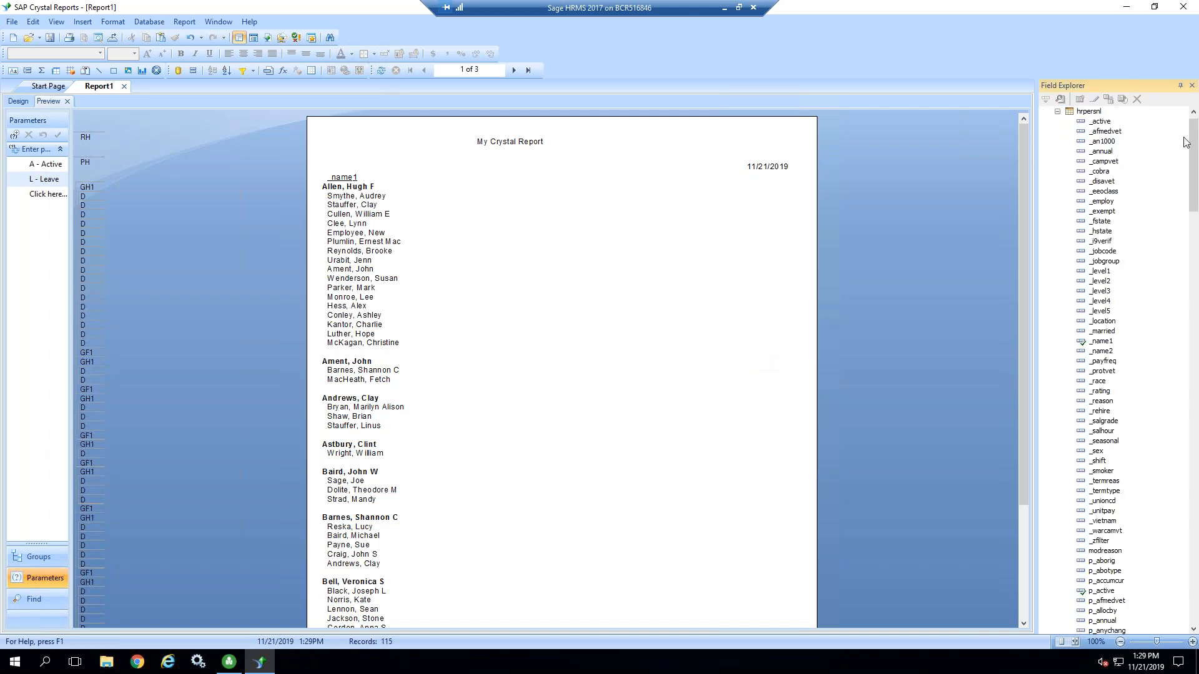
{"action": "left_click_drag", "start_coordinate": [1195, 148], "coordinate": [1191, 217]}
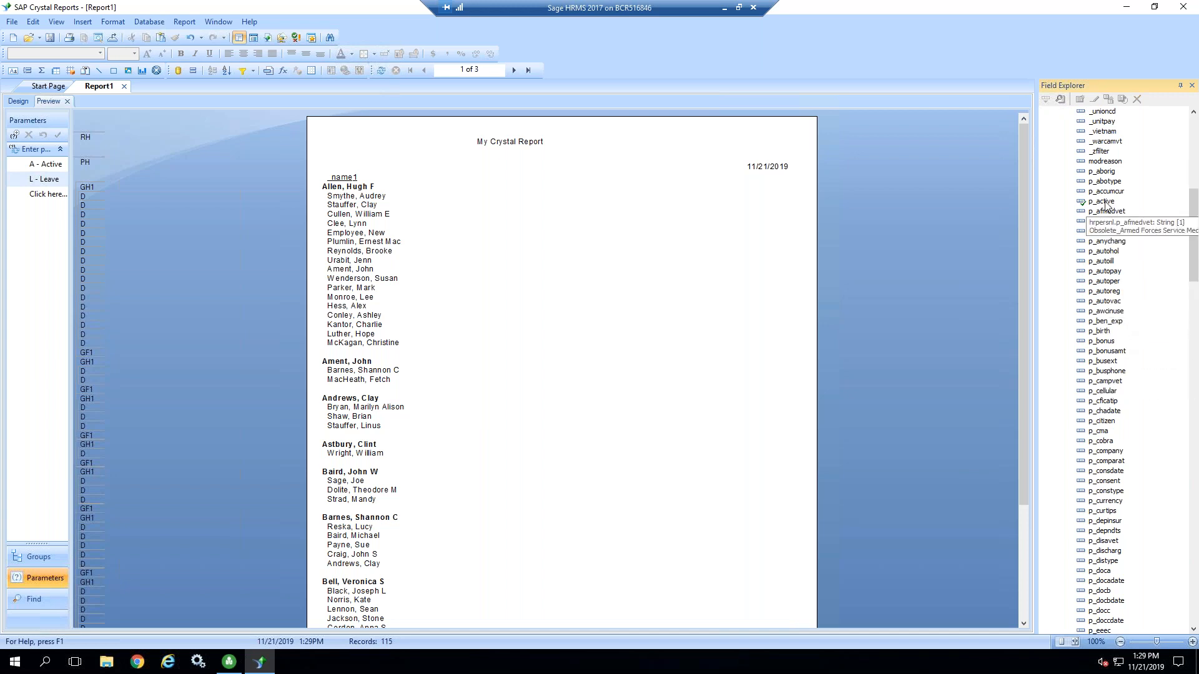
{"action": "left_click", "coordinate": [1104, 204]}
{"action": "left_click_drag", "start_coordinate": [1105, 211], "coordinate": [452, 199]}
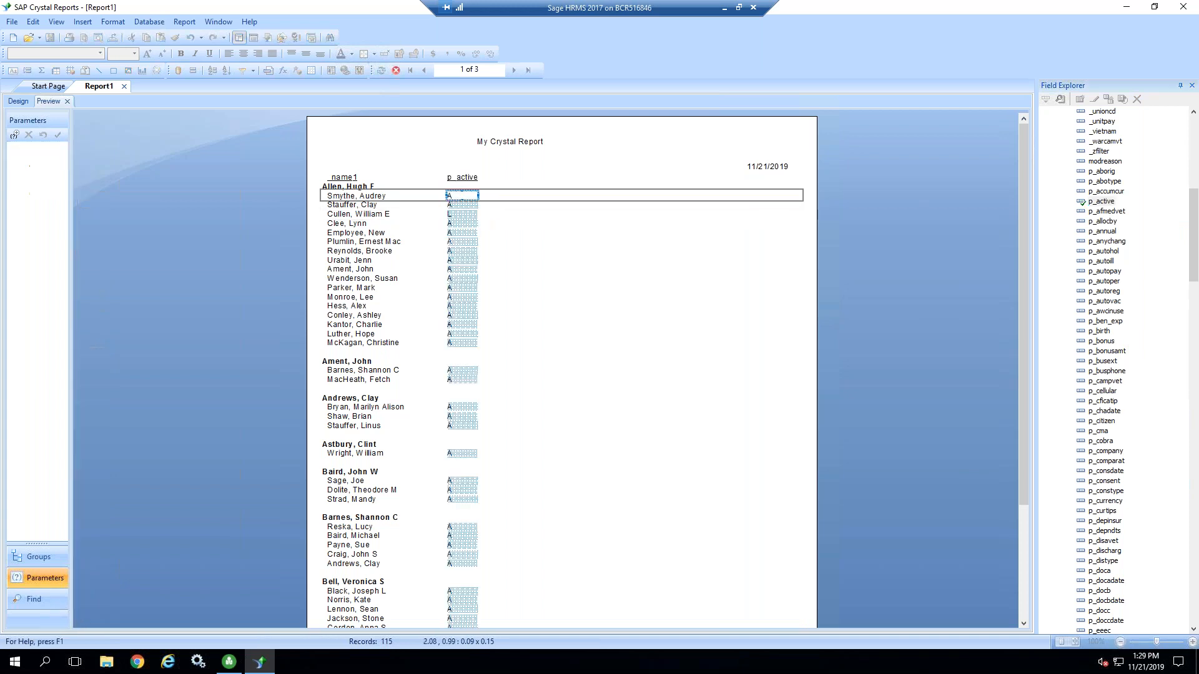
{"action": "left_click", "coordinate": [510, 233]}
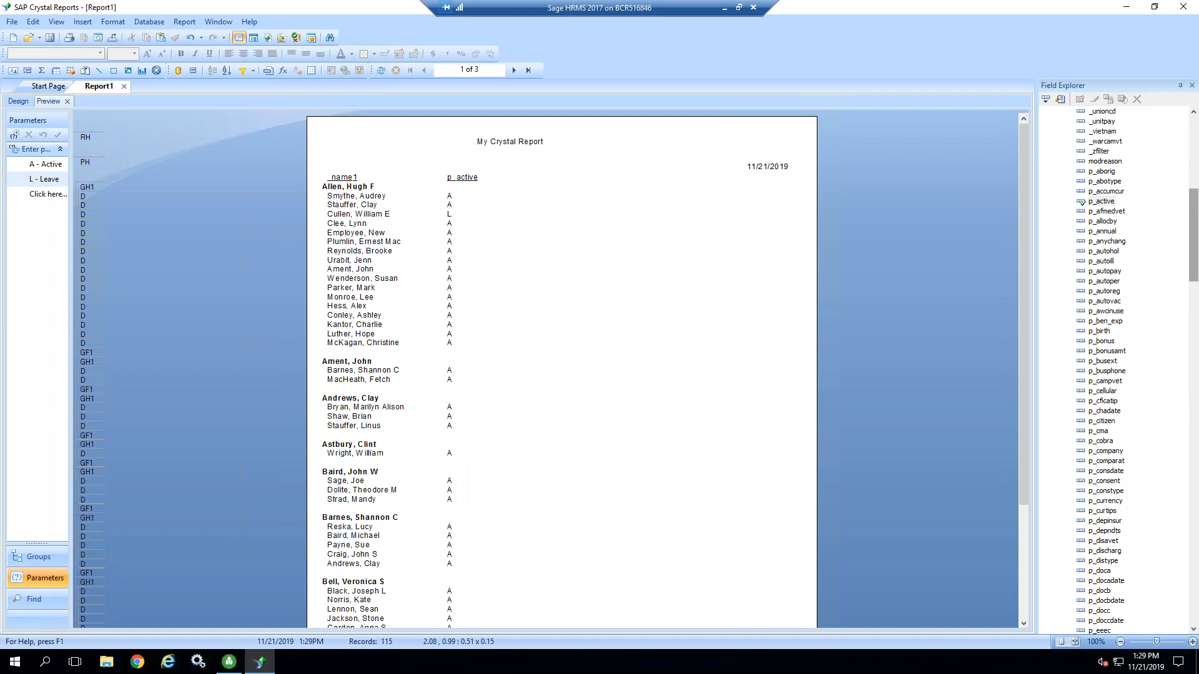
- Add the _active status description field from hrpersnl to the Details section, to the right of p_active
{"action": "left_click_drag", "start_coordinate": [1195, 235], "coordinate": [1195, 162]}
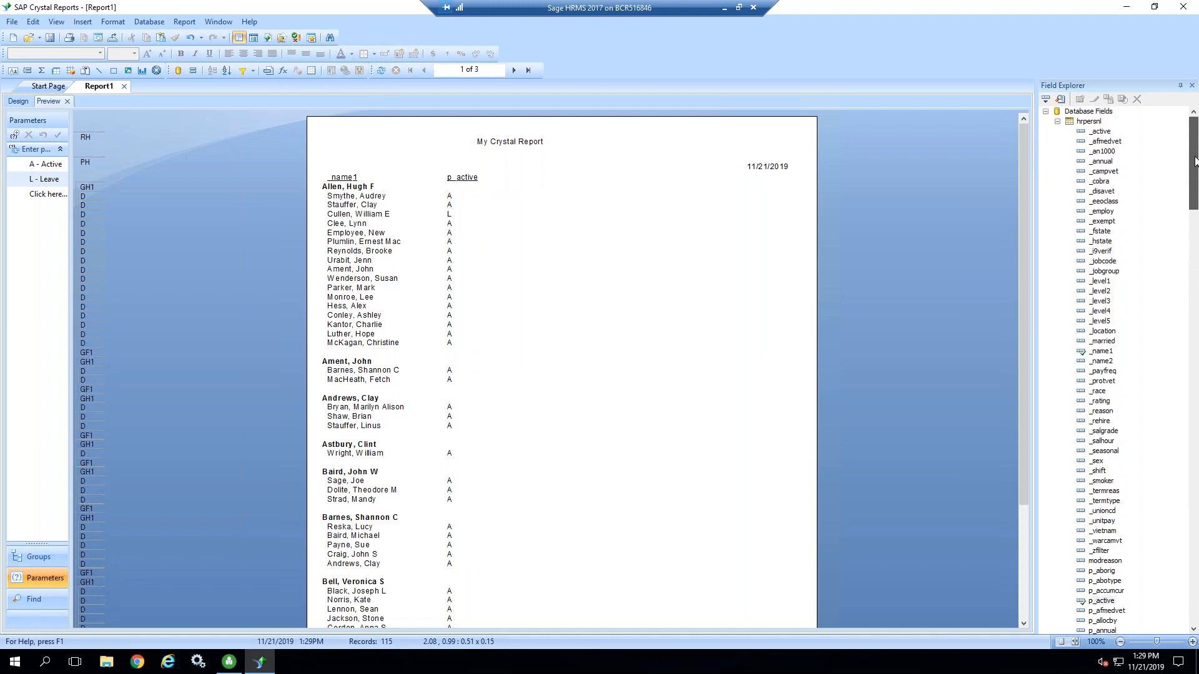
{"action": "left_click", "coordinate": [1103, 133]}
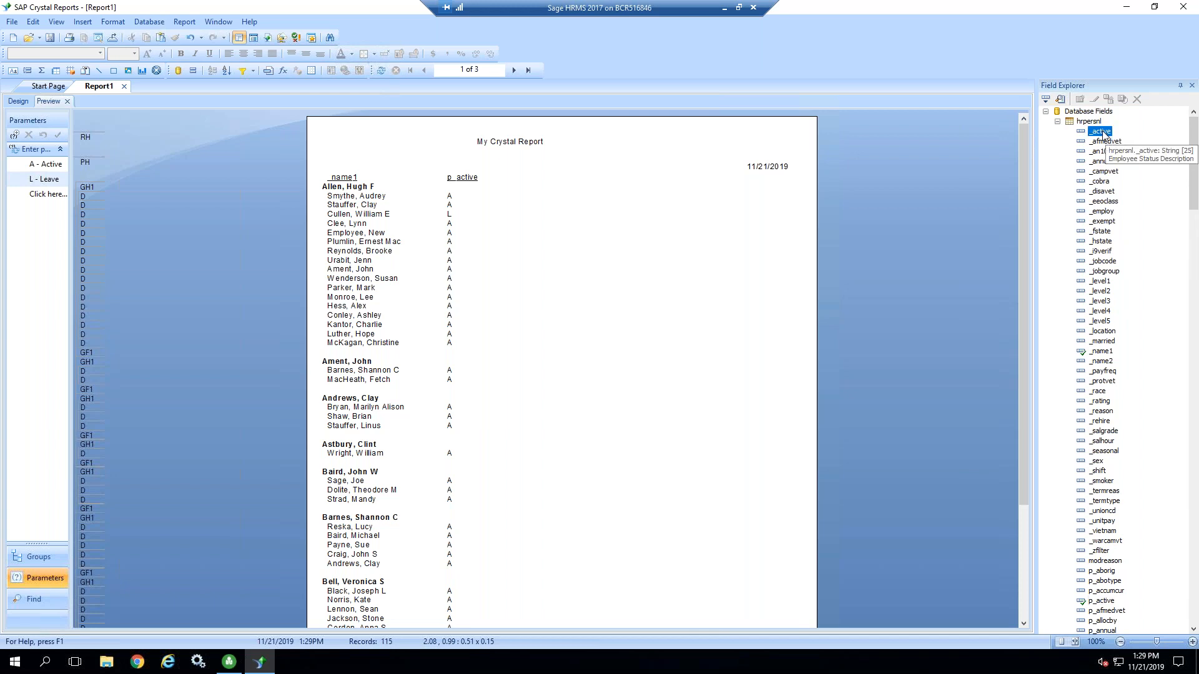
{"action": "left_click_drag", "start_coordinate": [1103, 132], "coordinate": [537, 194]}
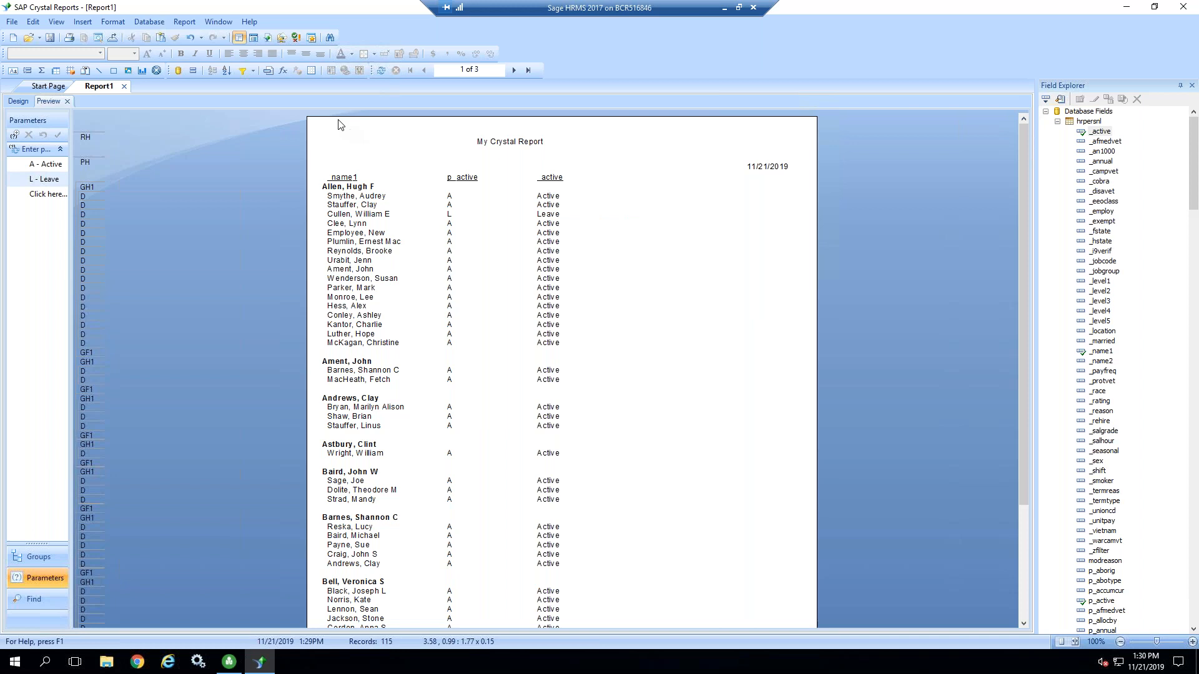
- Refresh the report data with new parameter values, replacing the selected employee statuses with only A - Active
{"action": "left_click", "coordinate": [382, 72]}
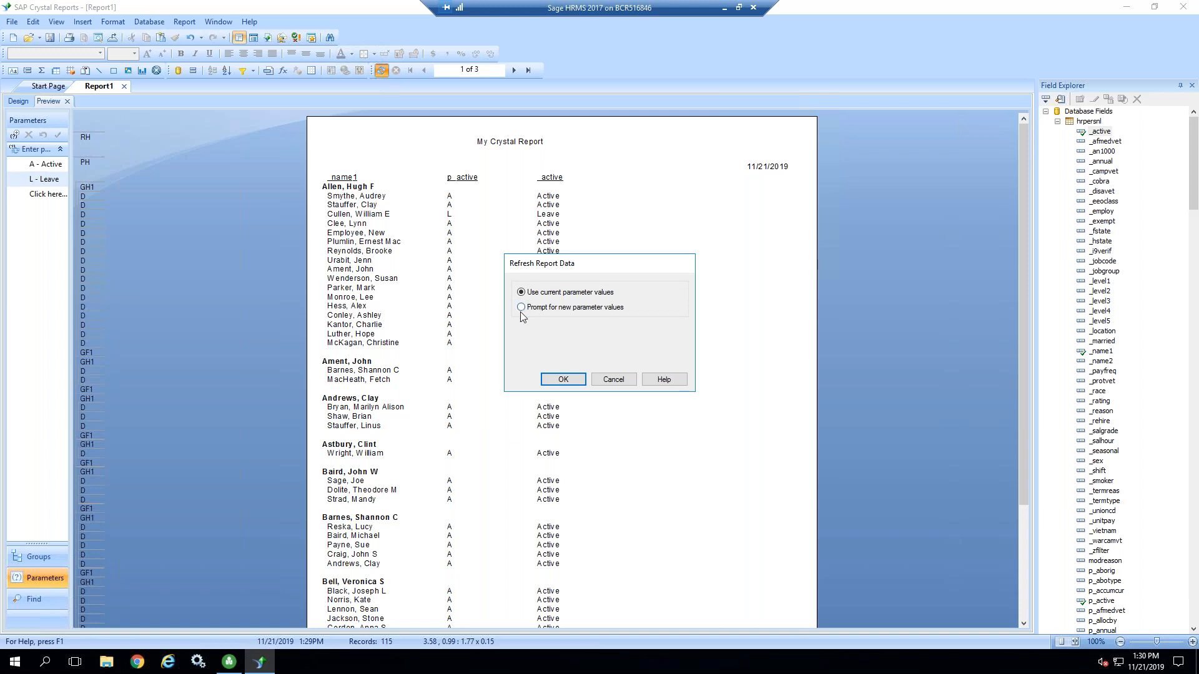
{"action": "left_click", "coordinate": [562, 380]}
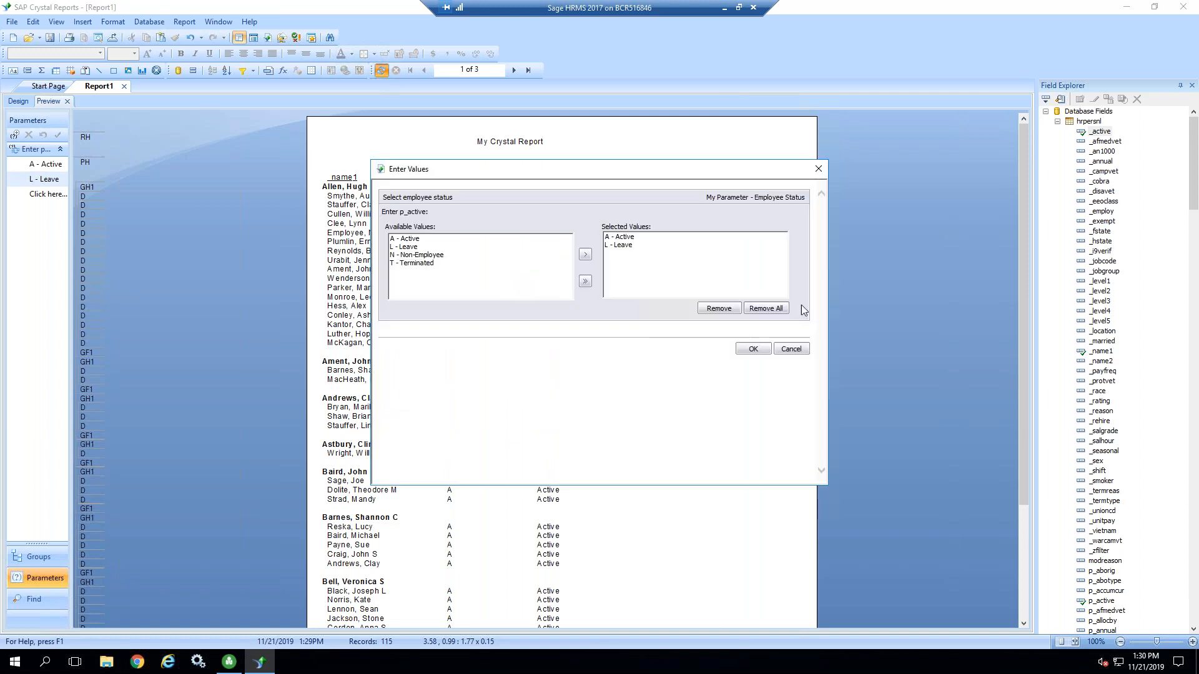
{"action": "left_click", "coordinate": [765, 309]}
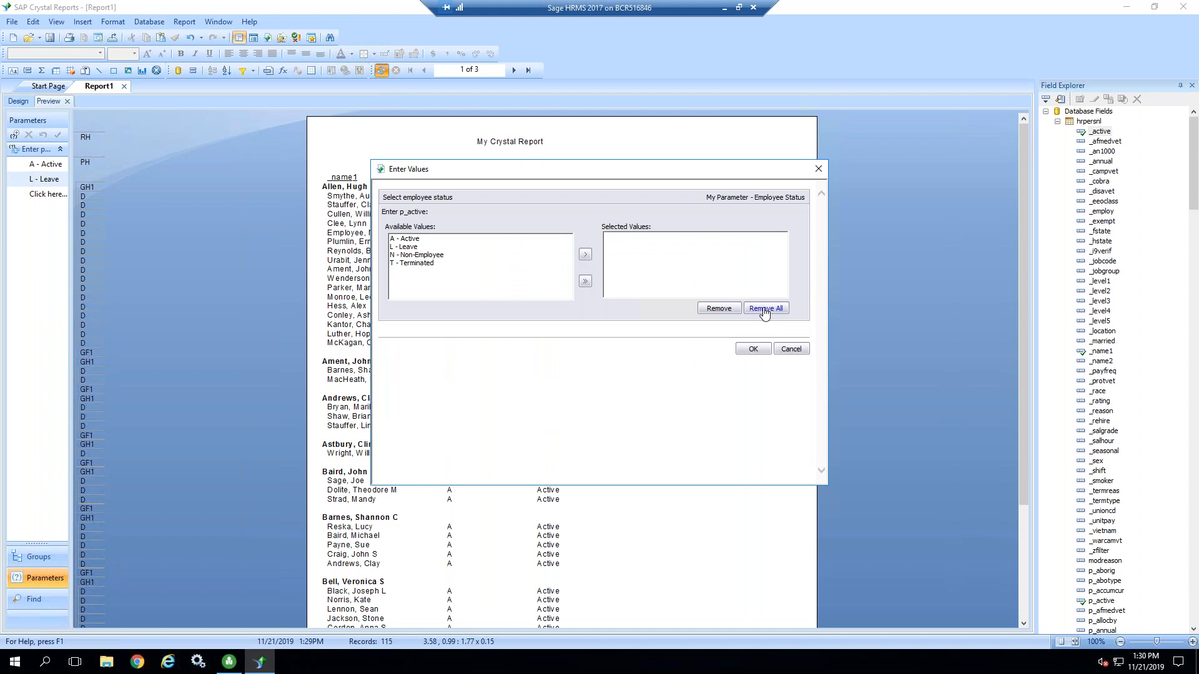
{"action": "left_click", "coordinate": [417, 239]}
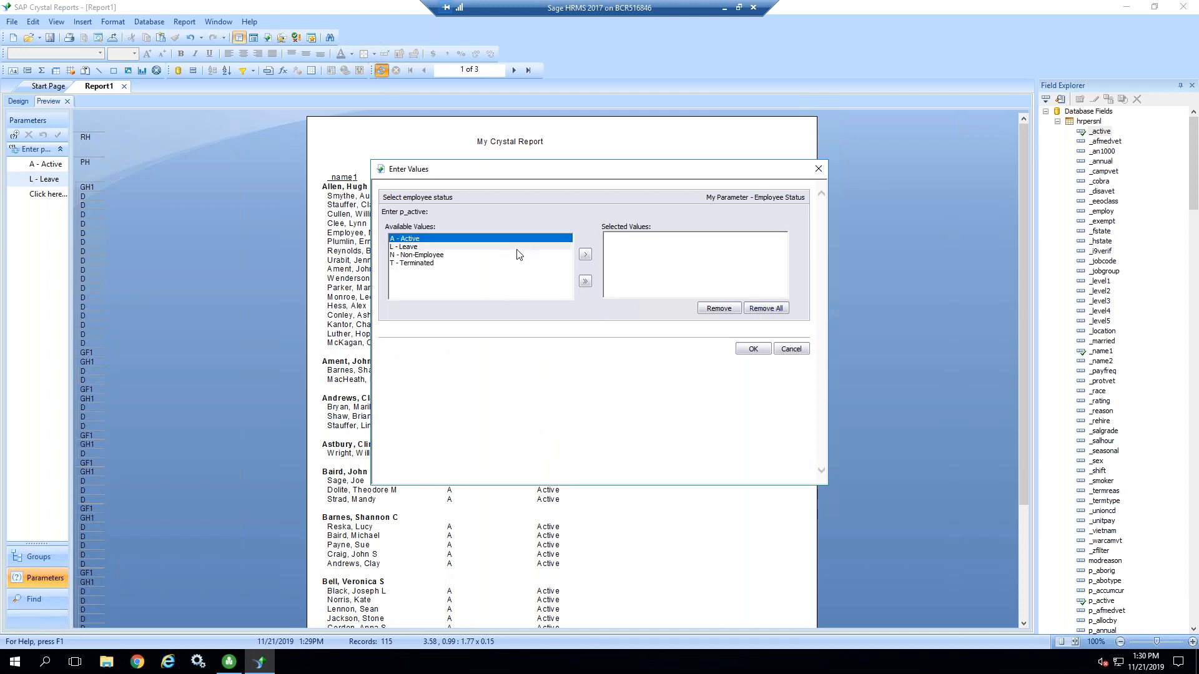
{"action": "left_click", "coordinate": [586, 257]}
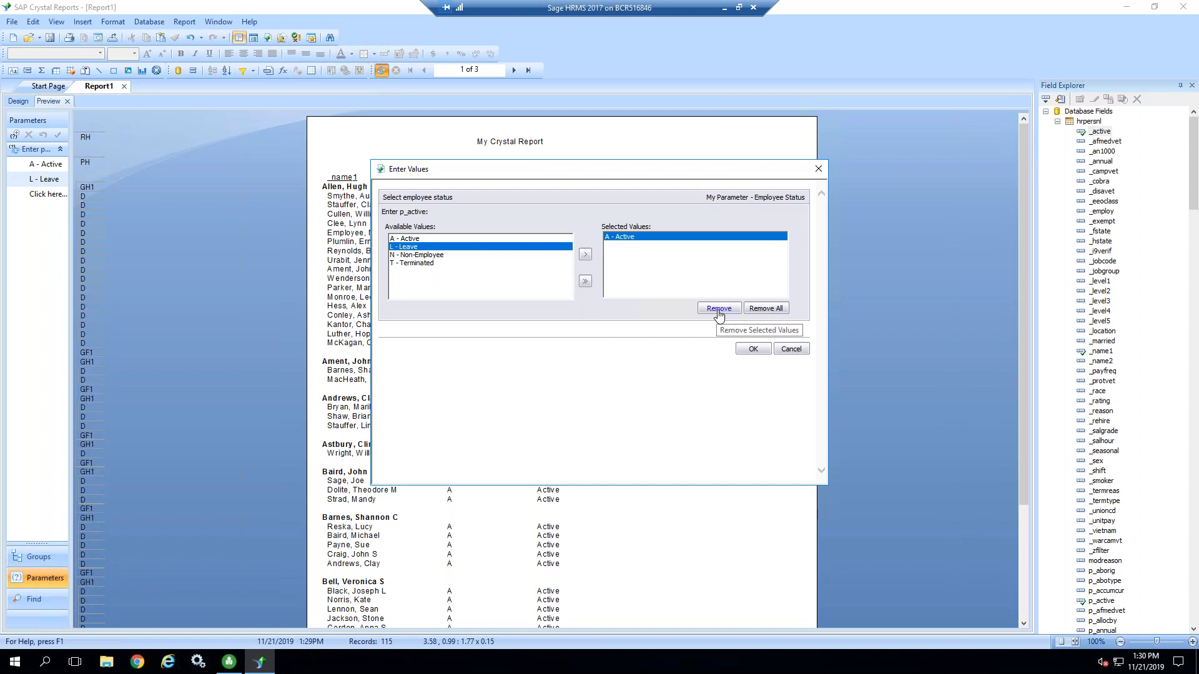
{"action": "left_click", "coordinate": [755, 348]}
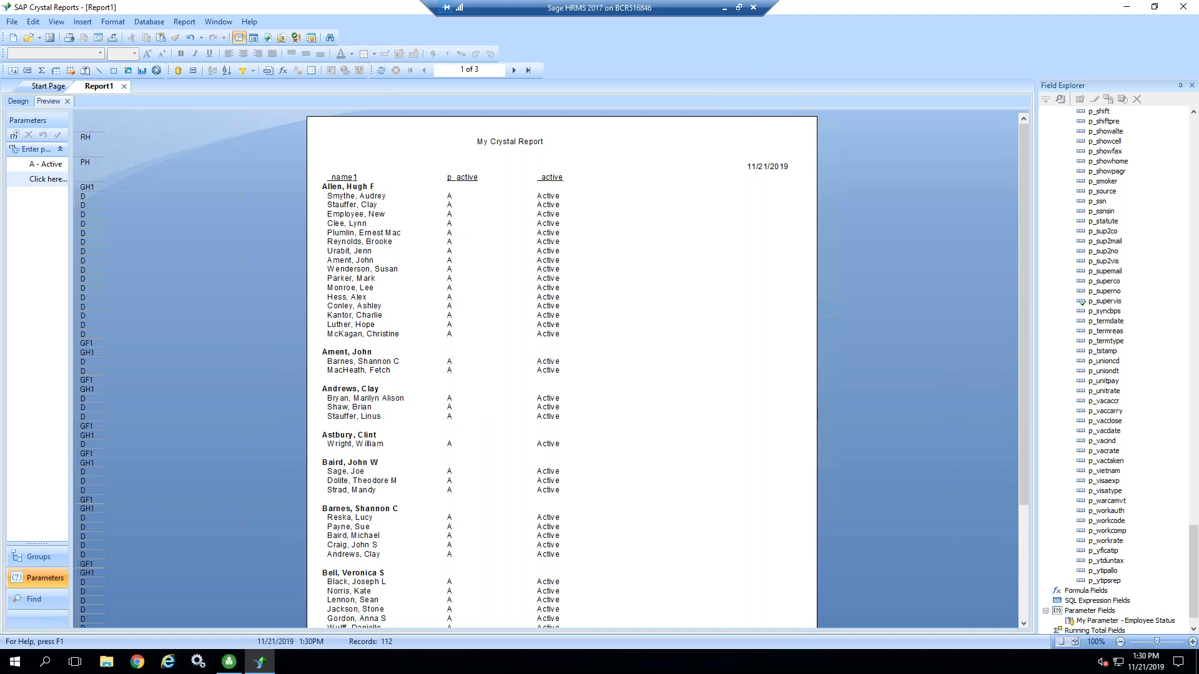
- In the report's design layout, collapse the hrpersnl fields, expand the Special Fields and select Record Number
{"action": "left_click", "coordinate": [24, 101]}
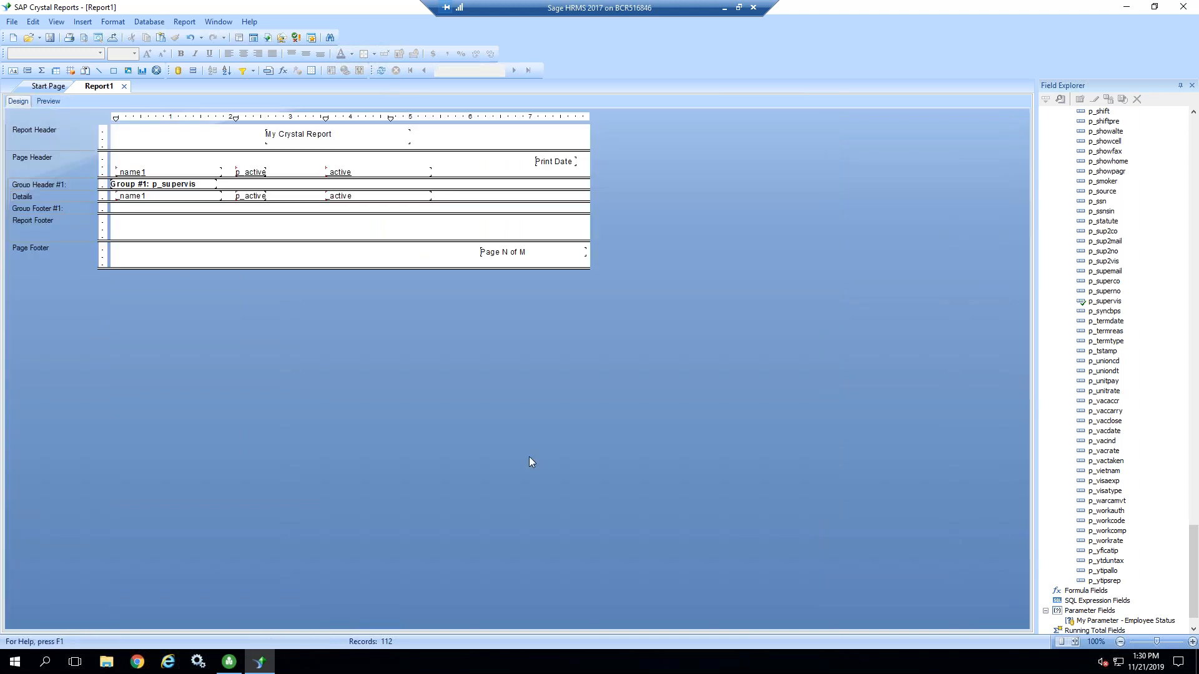
{"action": "left_click", "coordinate": [41, 103]}
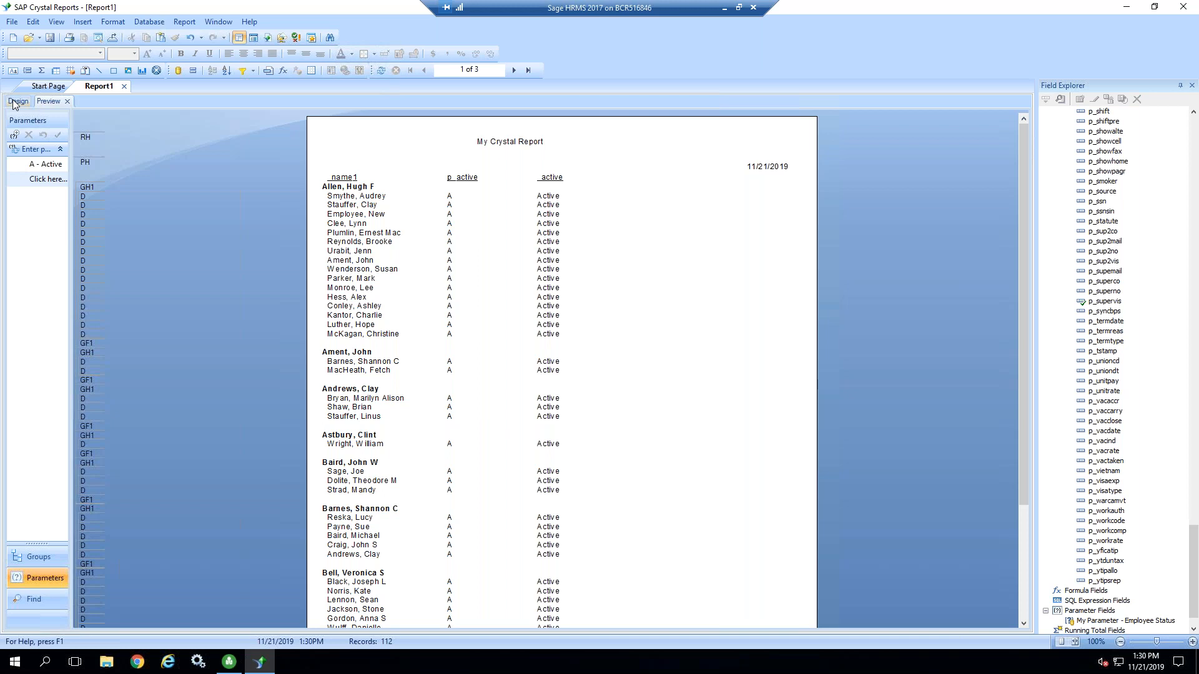
{"action": "left_click", "coordinate": [17, 101]}
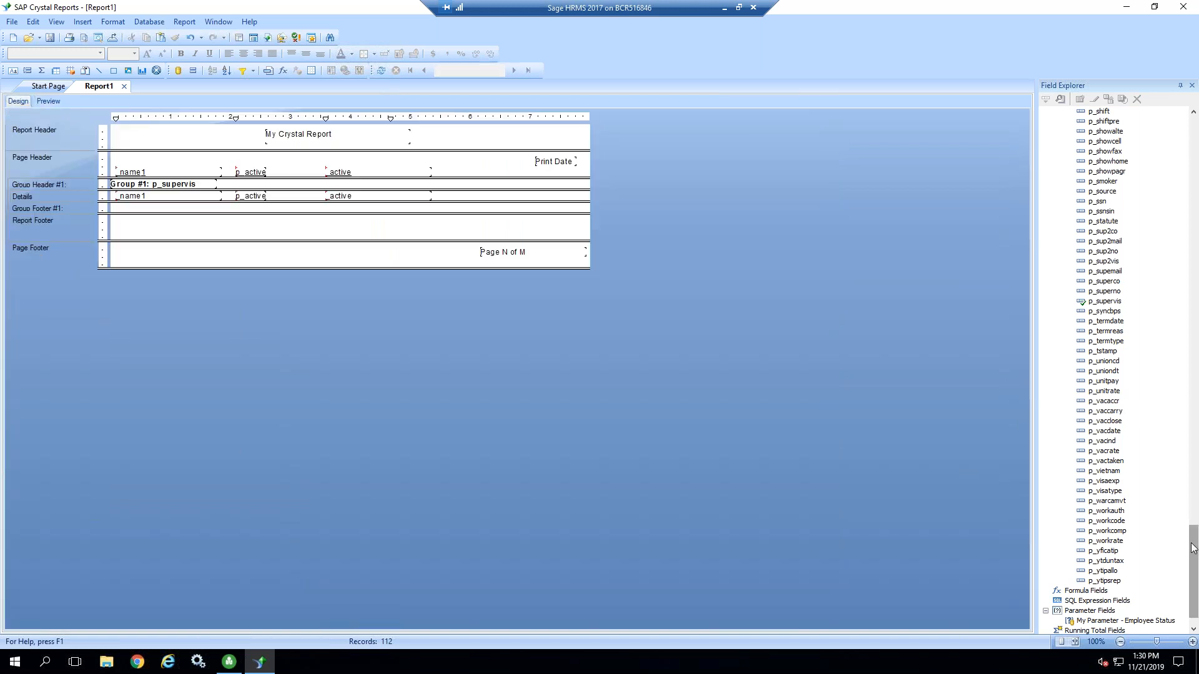
{"action": "left_click_drag", "start_coordinate": [1194, 563], "coordinate": [1194, 156]}
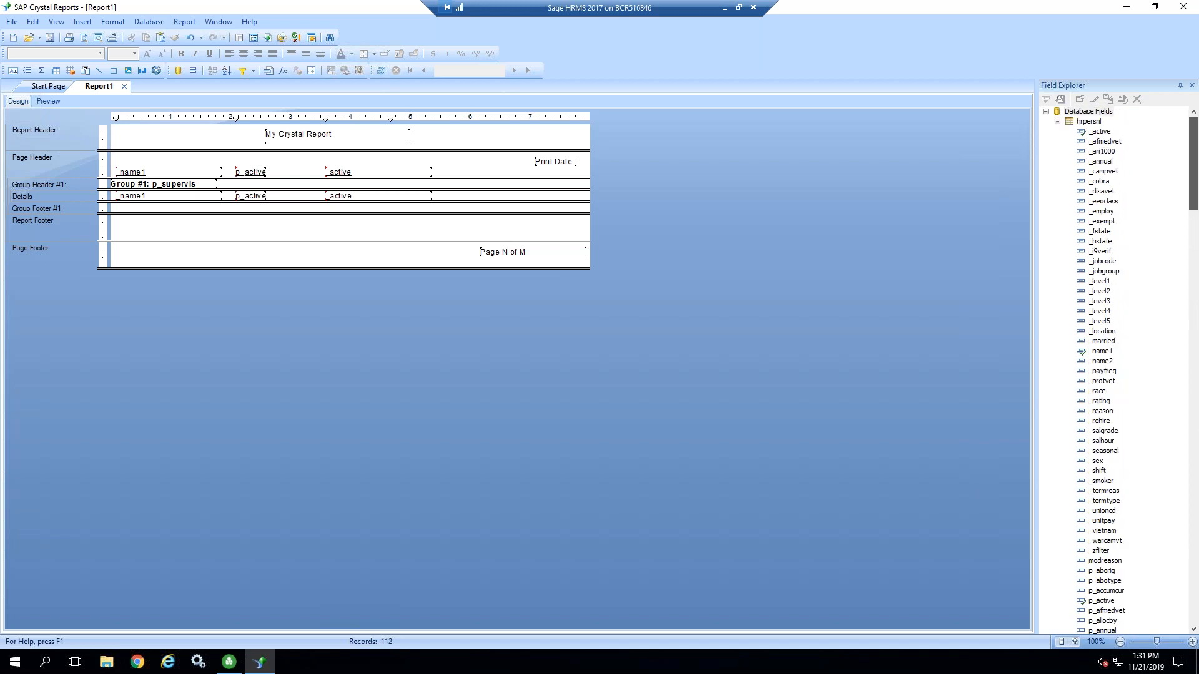
{"action": "left_click", "coordinate": [1057, 122]}
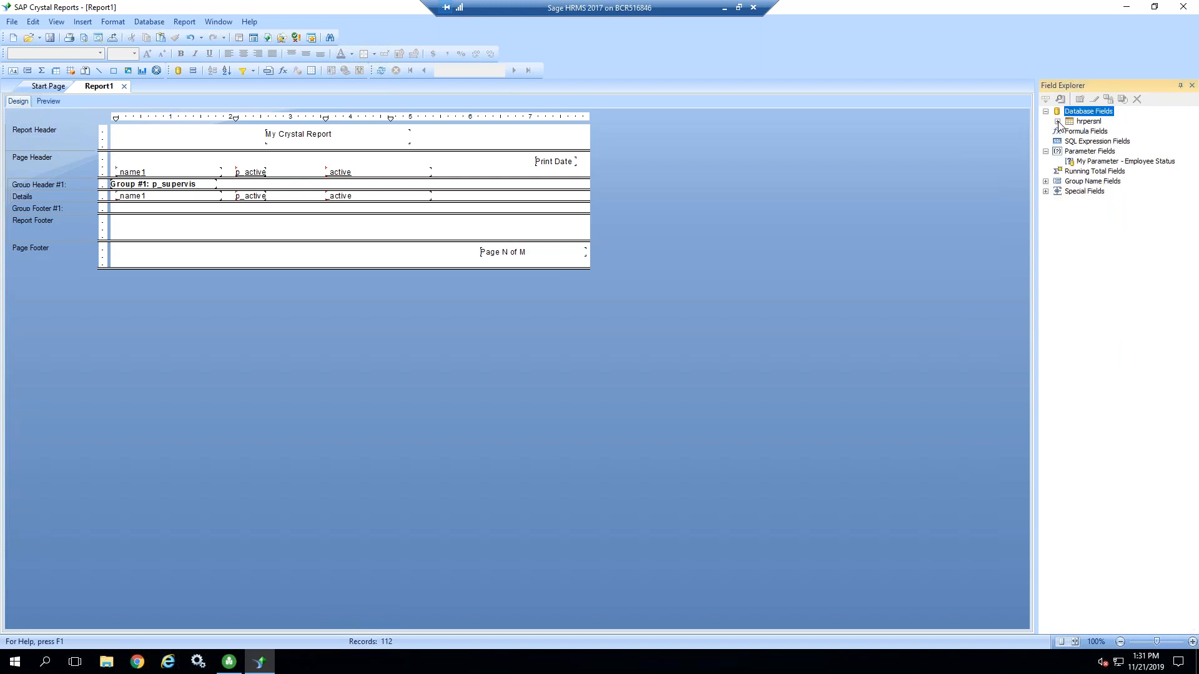
{"action": "left_click", "coordinate": [1046, 191]}
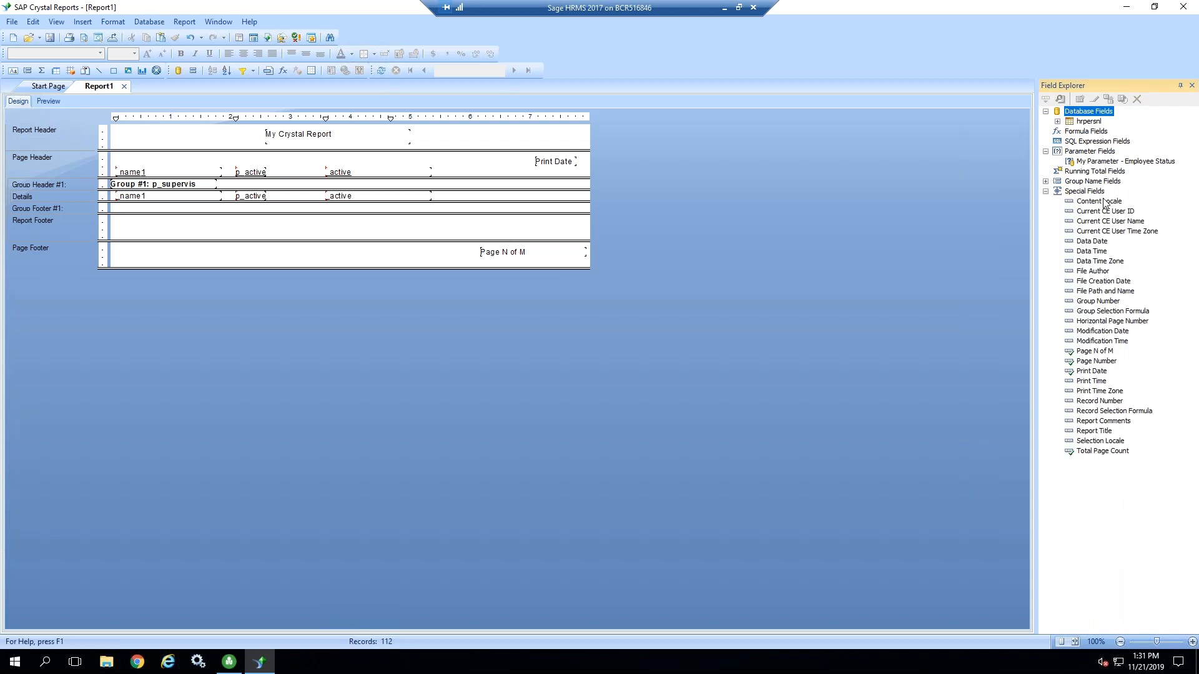
{"action": "left_click", "coordinate": [1083, 403]}
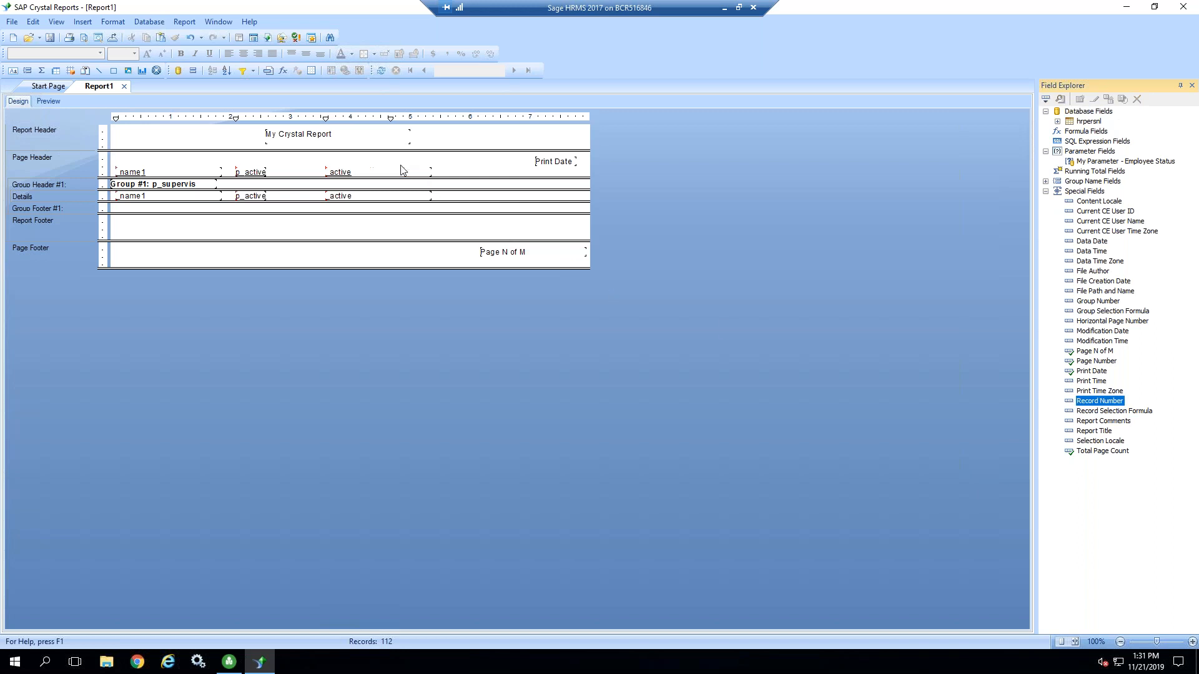
- Shift the _name1, p_active and _active fields, their headings and the supervisor group name about 0.7 inch to the right
{"action": "left_click", "coordinate": [447, 161]}
{"action": "left_click_drag", "start_coordinate": [444, 157], "coordinate": [120, 216]}
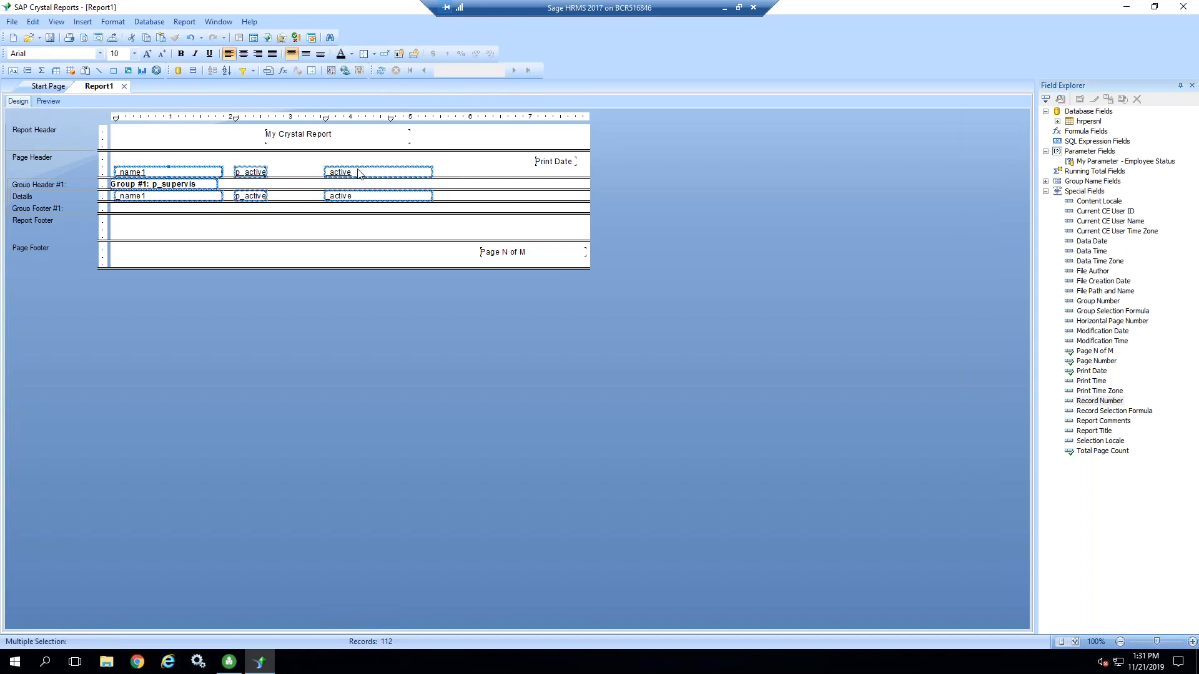
{"action": "left_click_drag", "start_coordinate": [366, 175], "coordinate": [405, 178]}
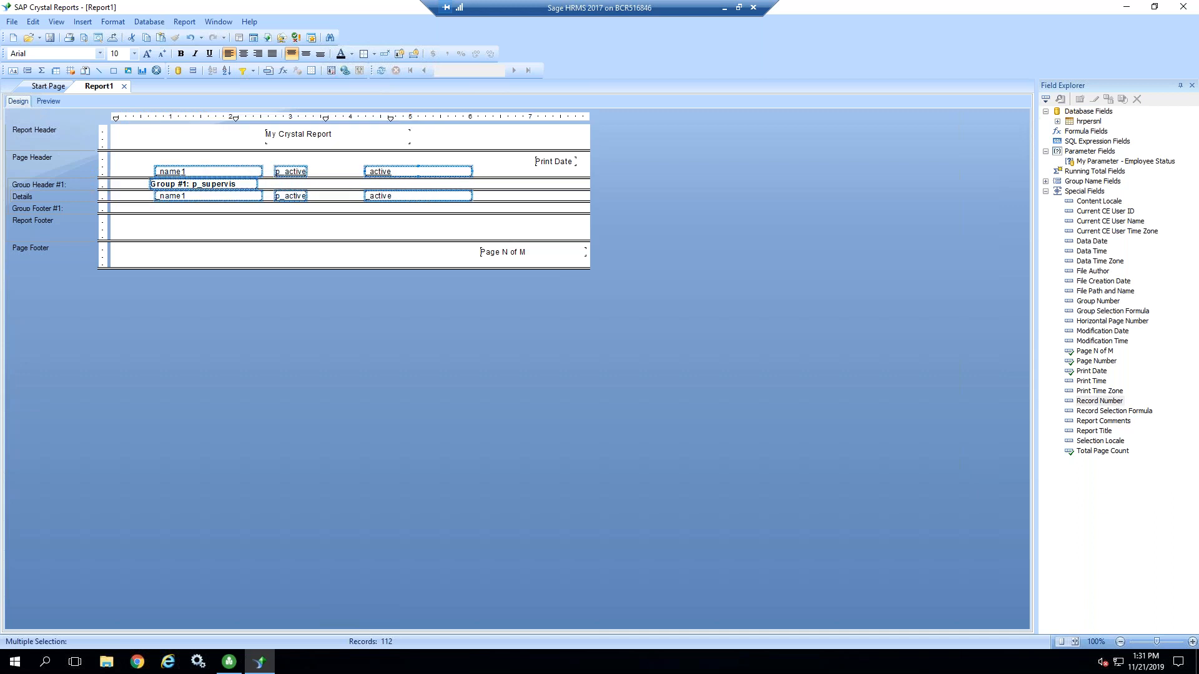
{"action": "left_click", "coordinate": [379, 224]}
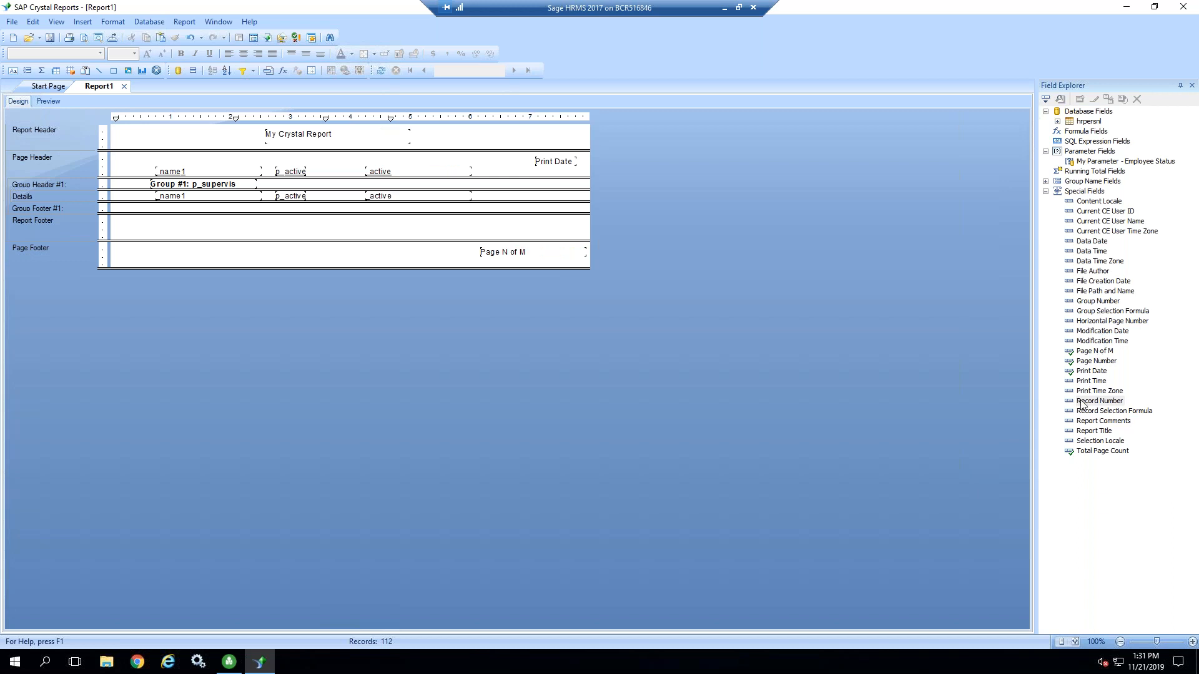
- Insert the Record Number special field at the left edge of the Details section and preview the report
{"action": "left_click_drag", "start_coordinate": [1084, 406], "coordinate": [114, 198]}
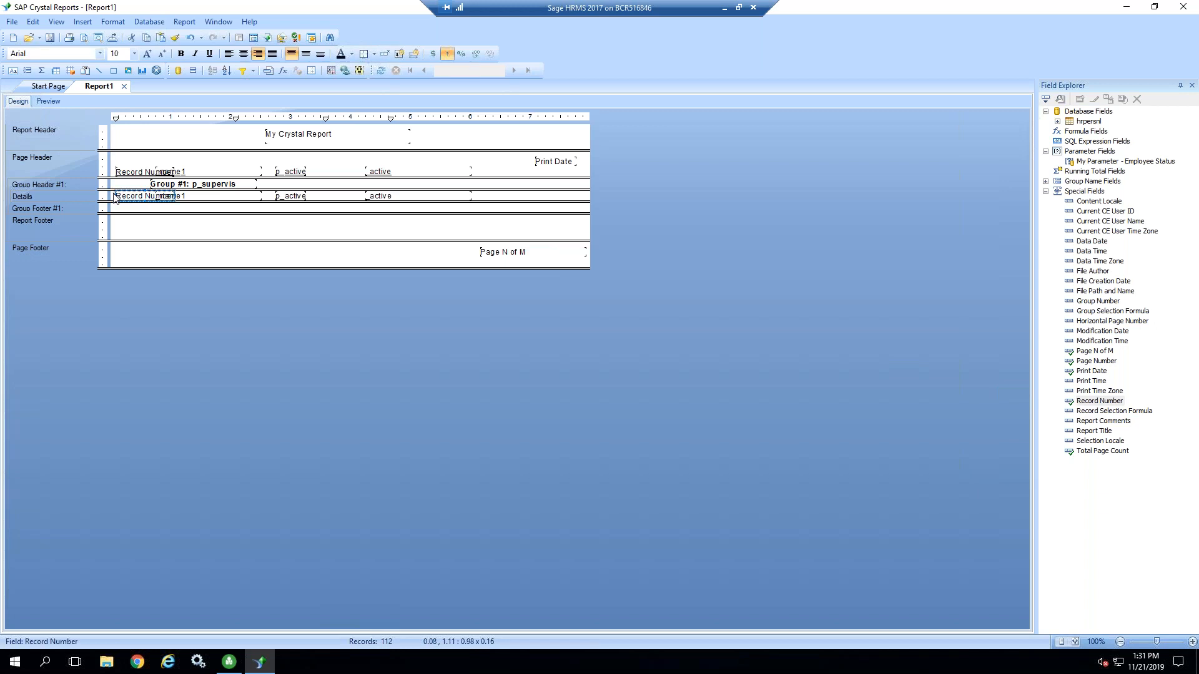
{"action": "left_click", "coordinate": [48, 102]}
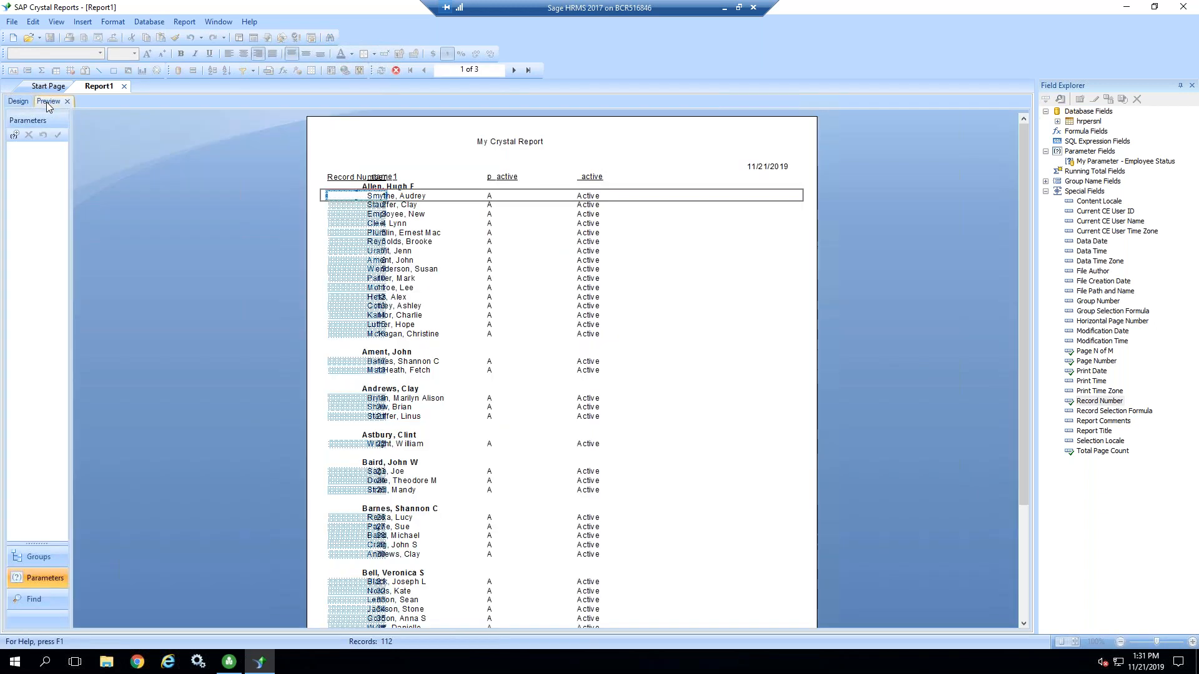
{"action": "left_click", "coordinate": [341, 219]}
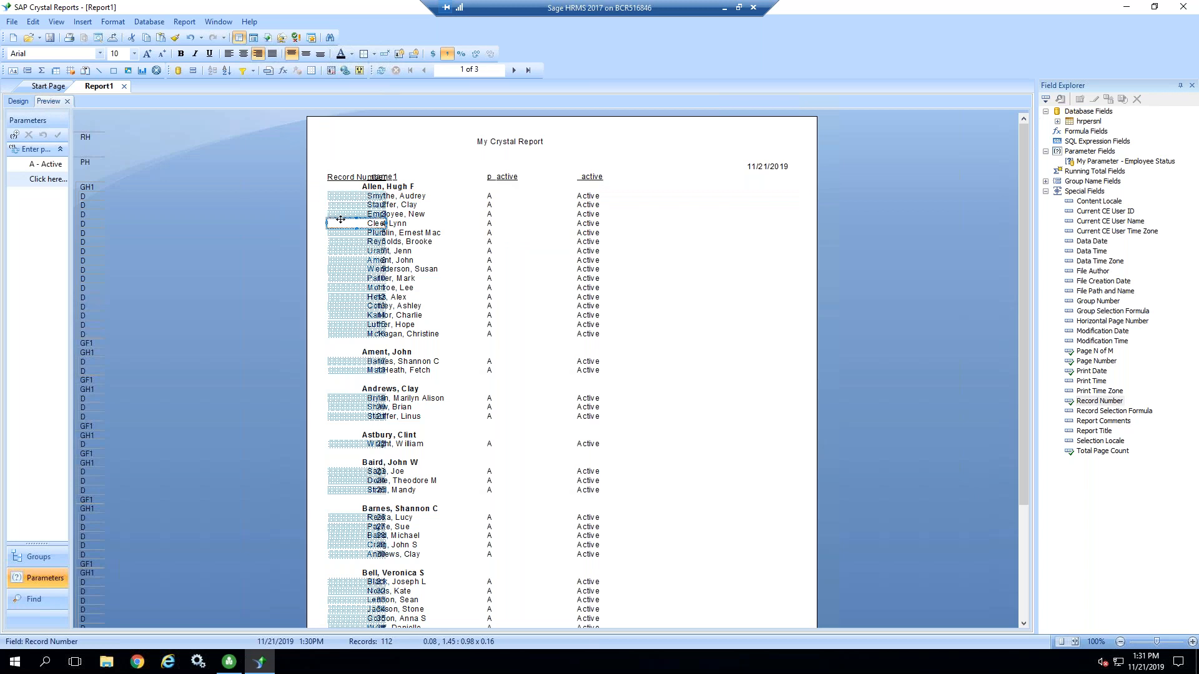
- Move the Record Number field within the Details section to the right of _active and preview the report
{"action": "left_click", "coordinate": [19, 101]}
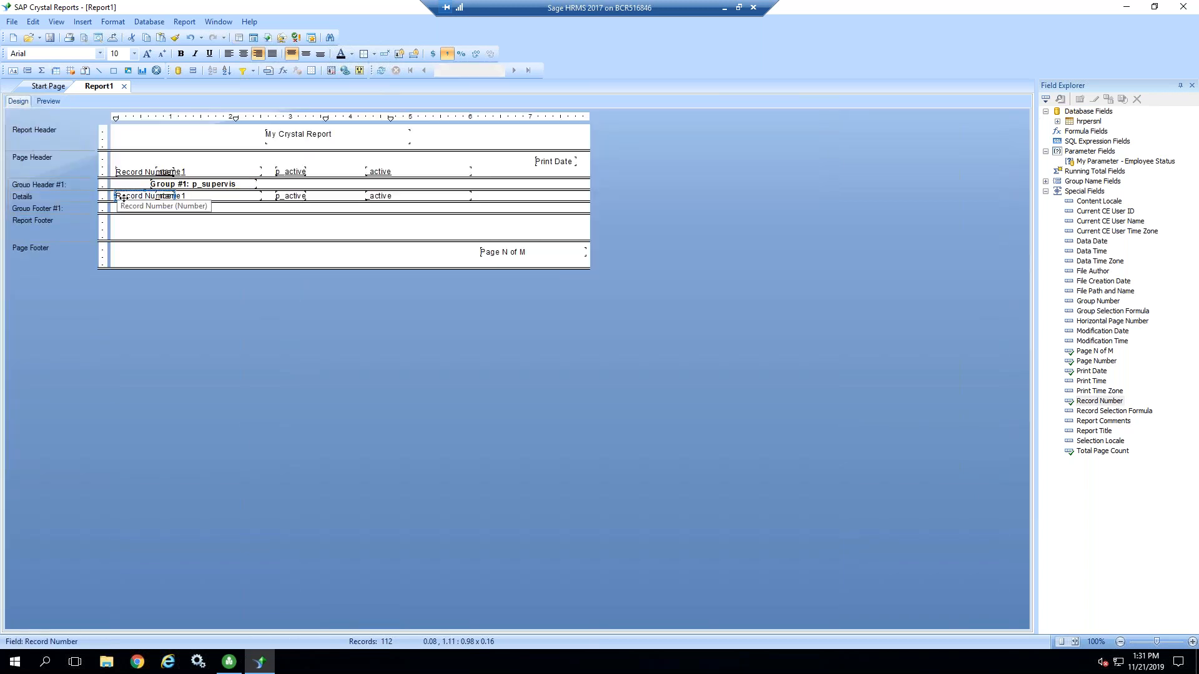
{"action": "left_click_drag", "start_coordinate": [125, 198], "coordinate": [501, 204]}
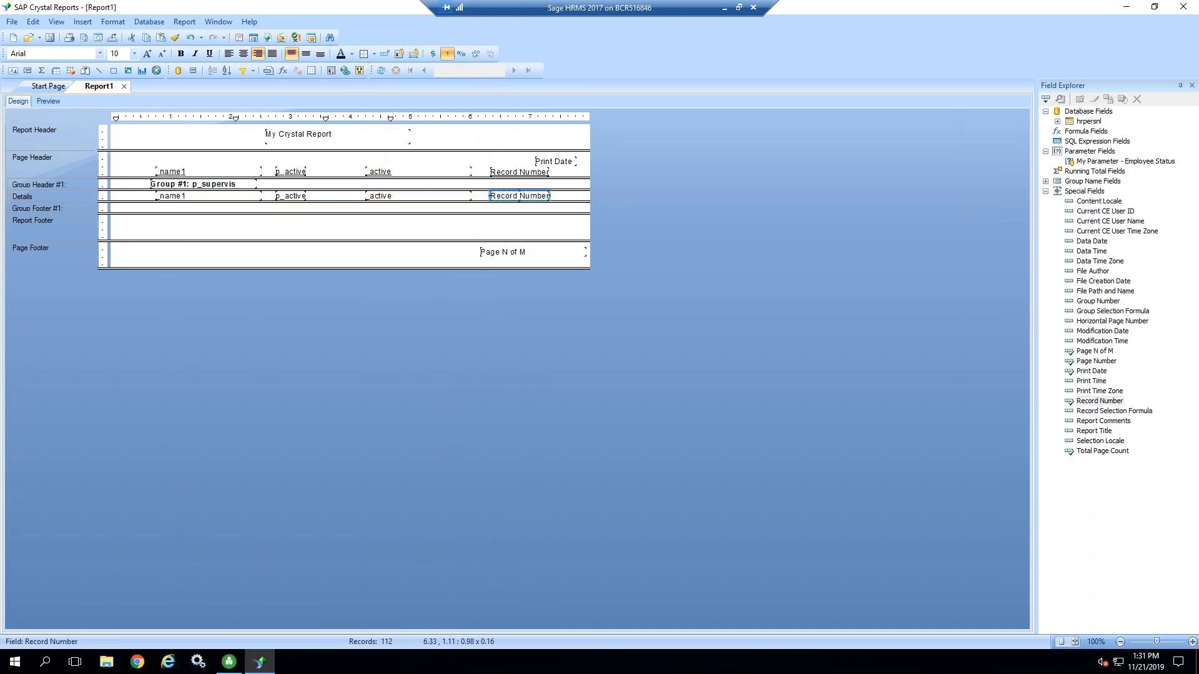
{"action": "left_click", "coordinate": [49, 101]}
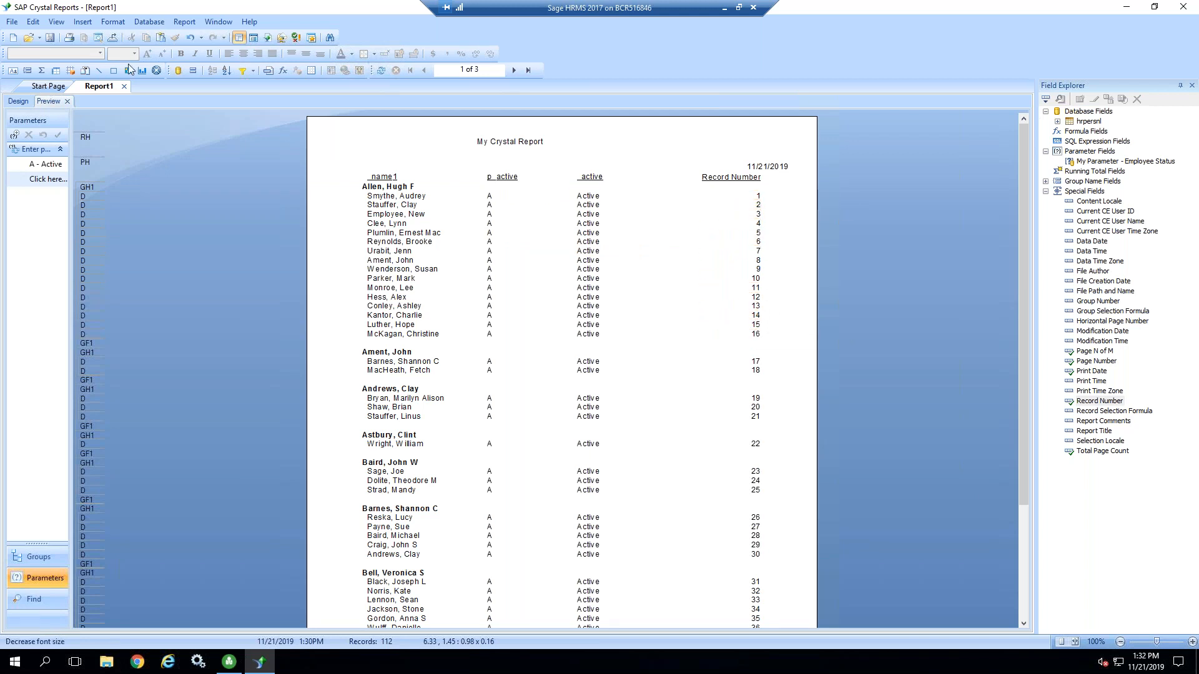
- Move the Record Number field from the Details section up into Group Header #1 and preview the report
{"action": "left_click", "coordinate": [18, 102]}
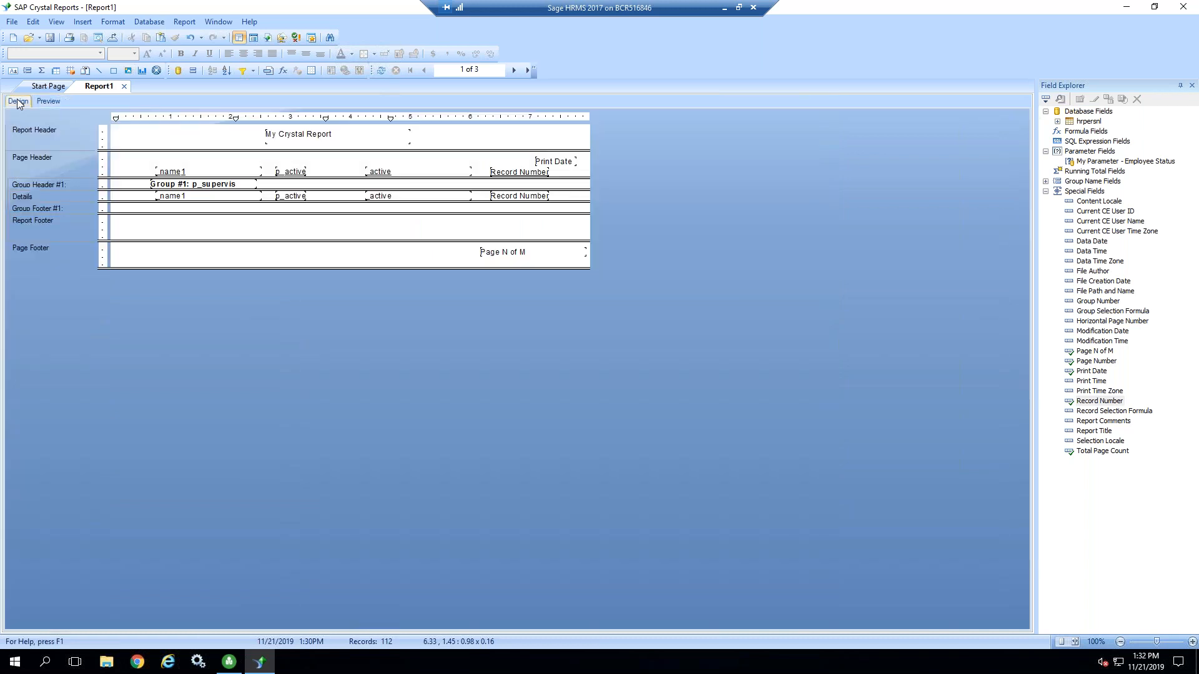
{"action": "left_click", "coordinate": [525, 198]}
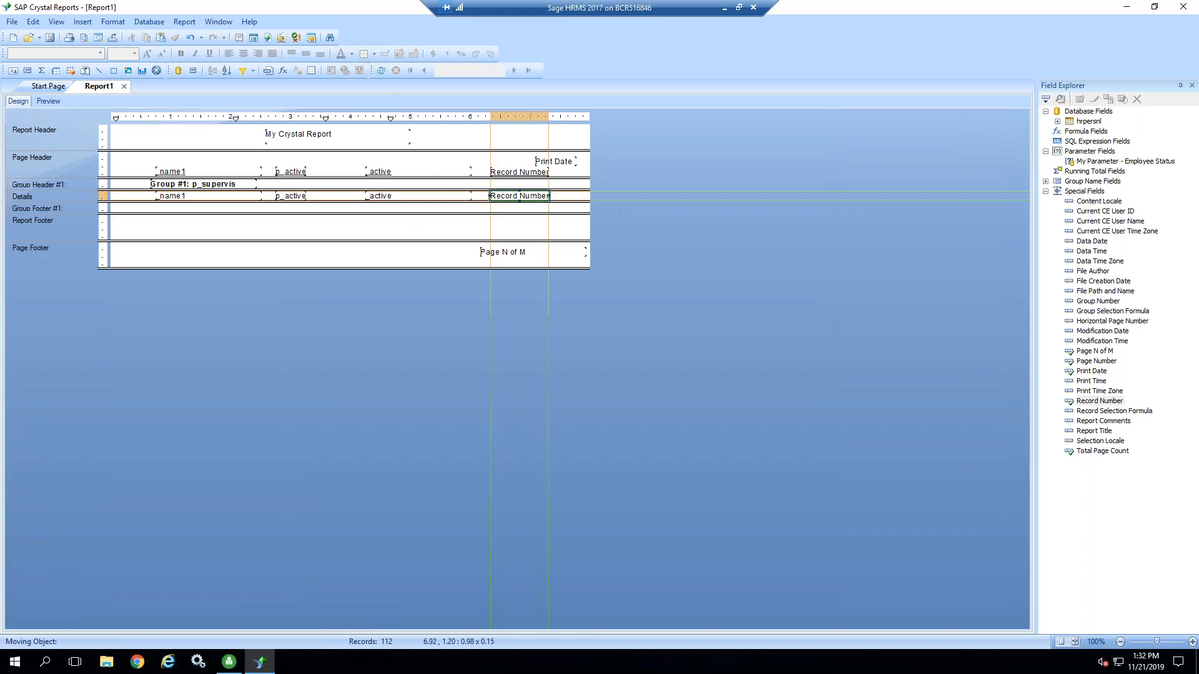
{"action": "left_click_drag", "start_coordinate": [525, 198], "coordinate": [526, 192]}
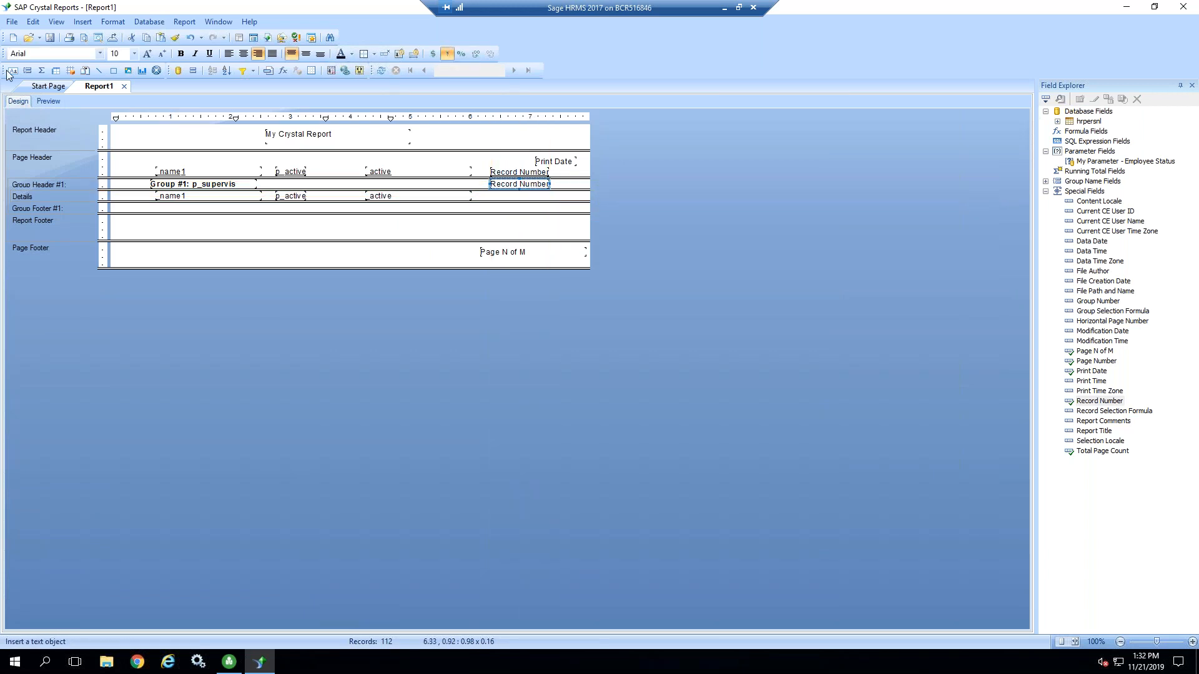
{"action": "left_click", "coordinate": [55, 100]}
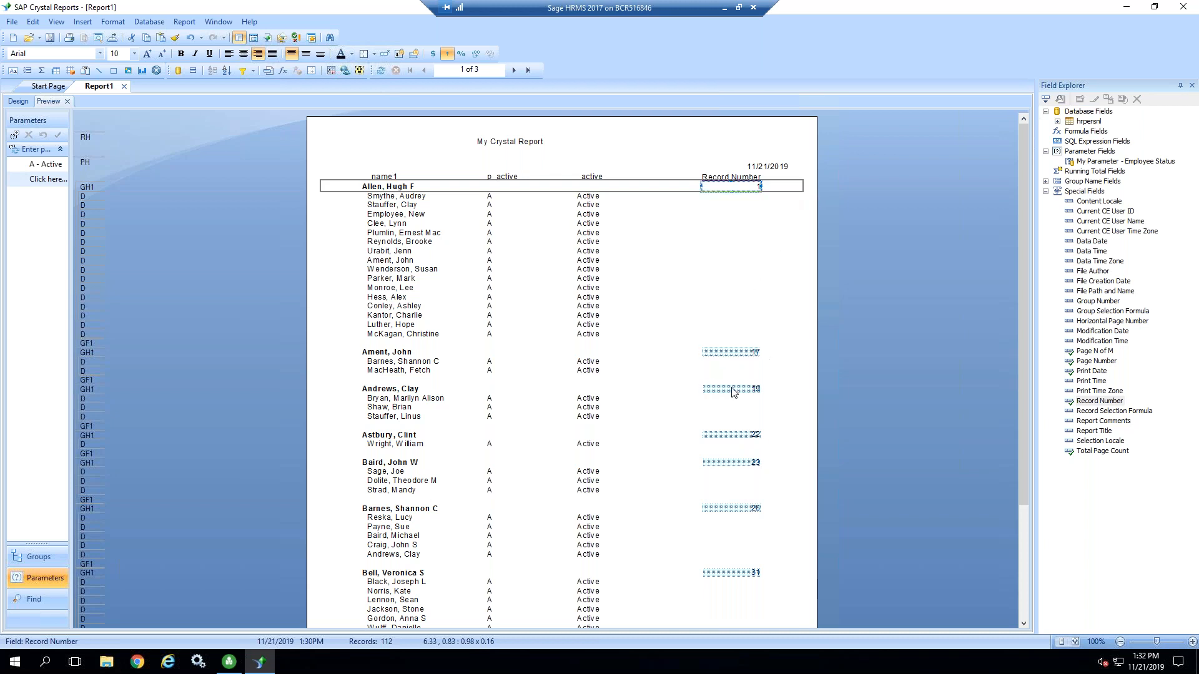
- Move the Record Number field from Group Header #1 down into Group Footer #1 in the report design
{"action": "left_click", "coordinate": [17, 102]}
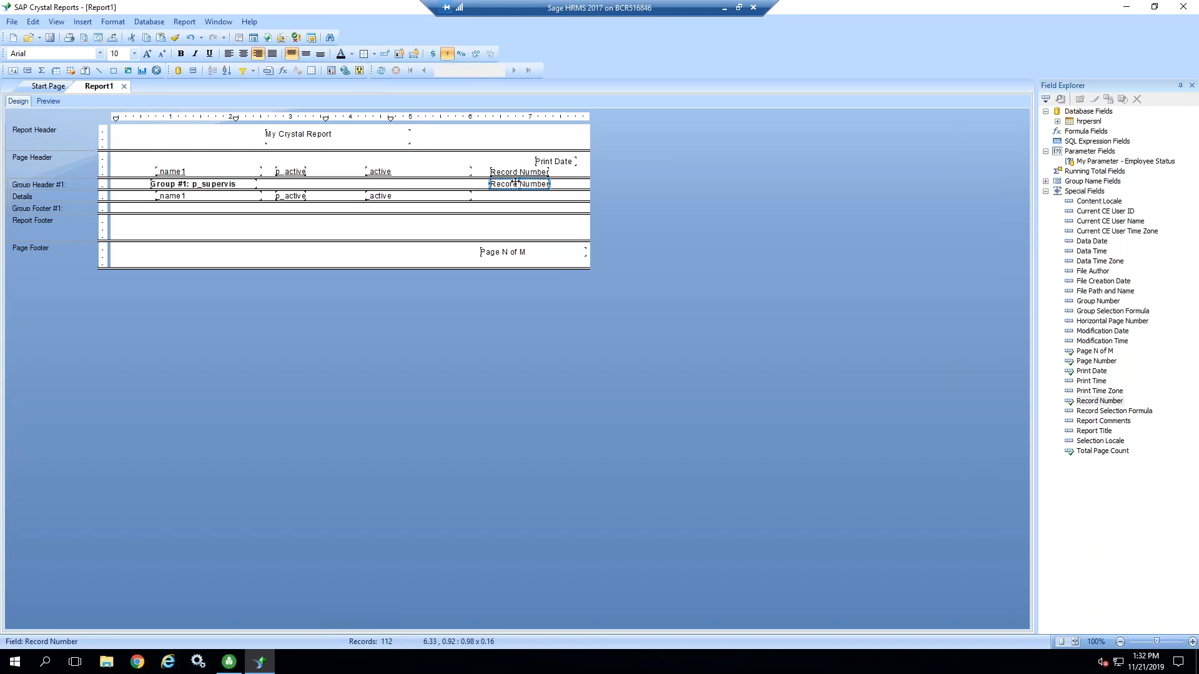
{"action": "left_click_drag", "start_coordinate": [514, 190], "coordinate": [514, 210]}
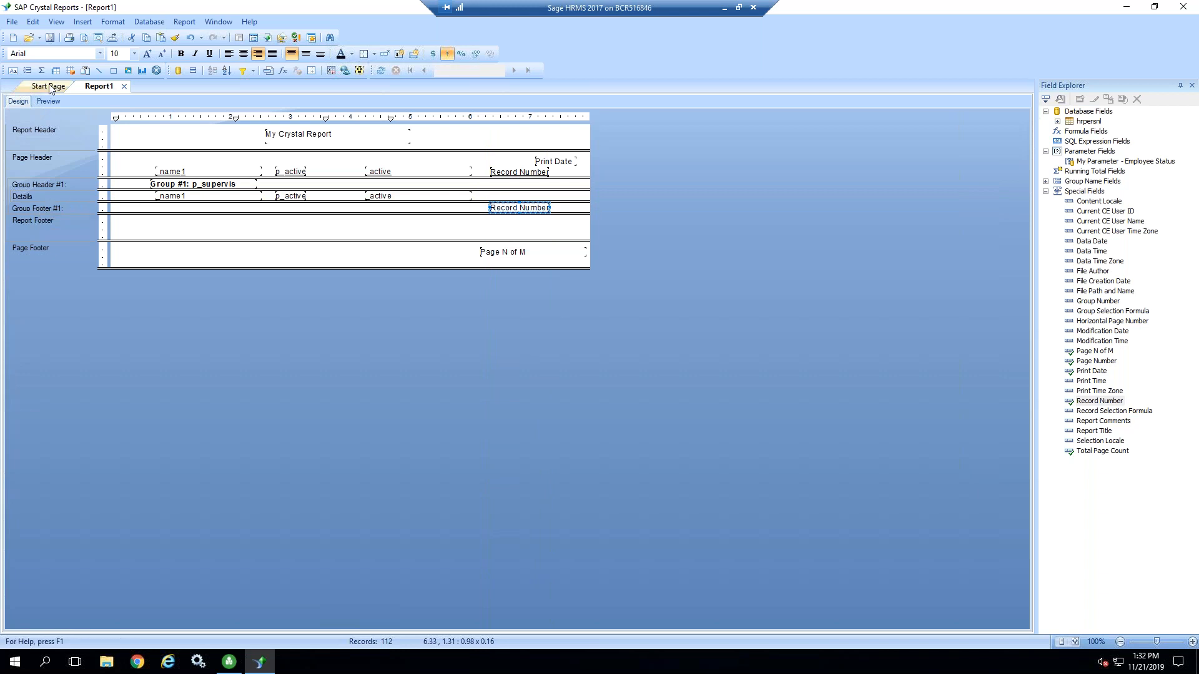
- Preview the report, then move the Record Number field from Group Footer #1 to the Report Footer and preview the last page
{"action": "left_click", "coordinate": [52, 102]}
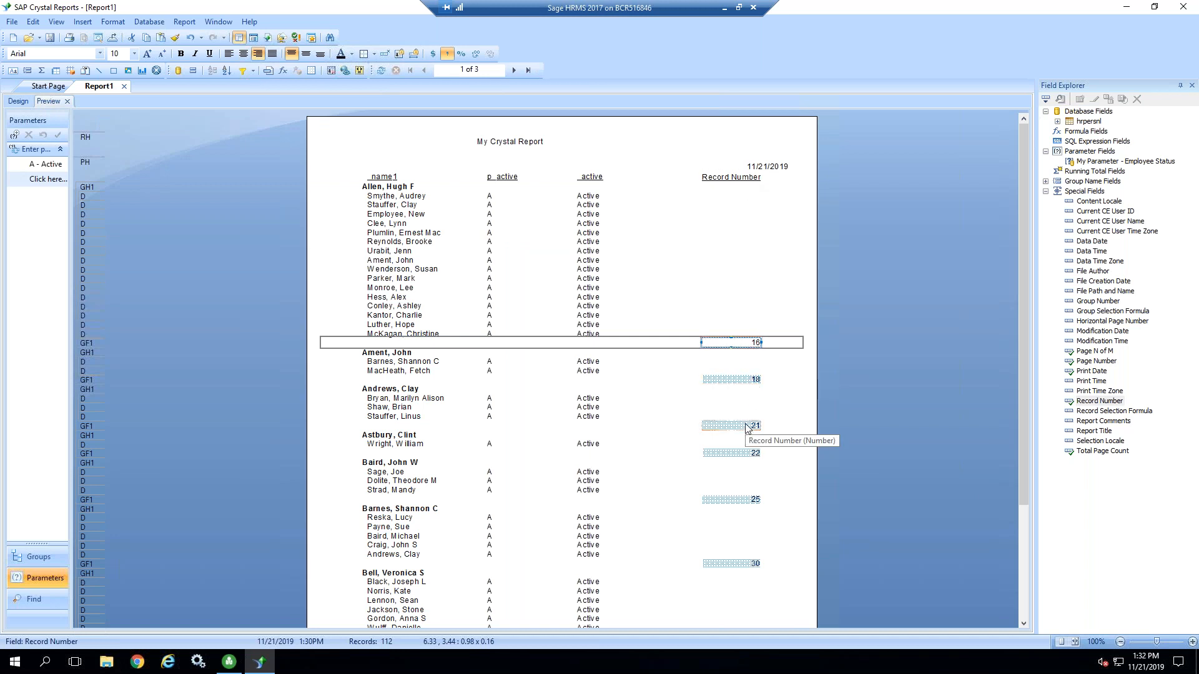
{"action": "left_click", "coordinate": [17, 102]}
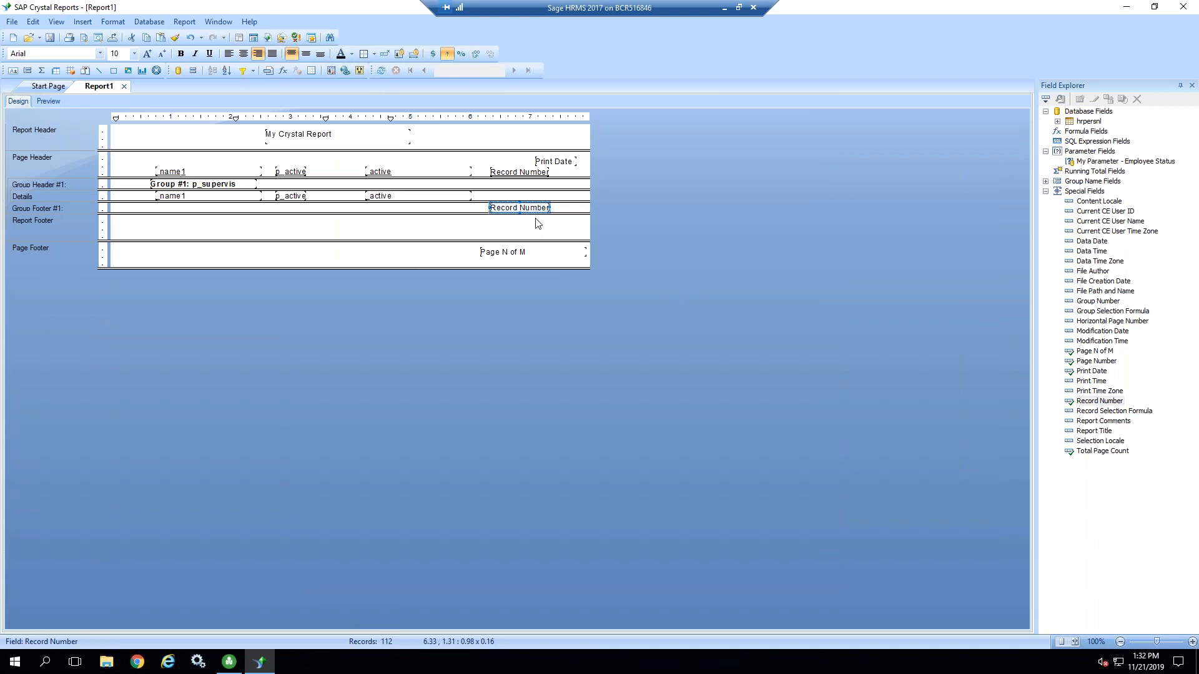
{"action": "left_click_drag", "start_coordinate": [515, 208], "coordinate": [515, 229]}
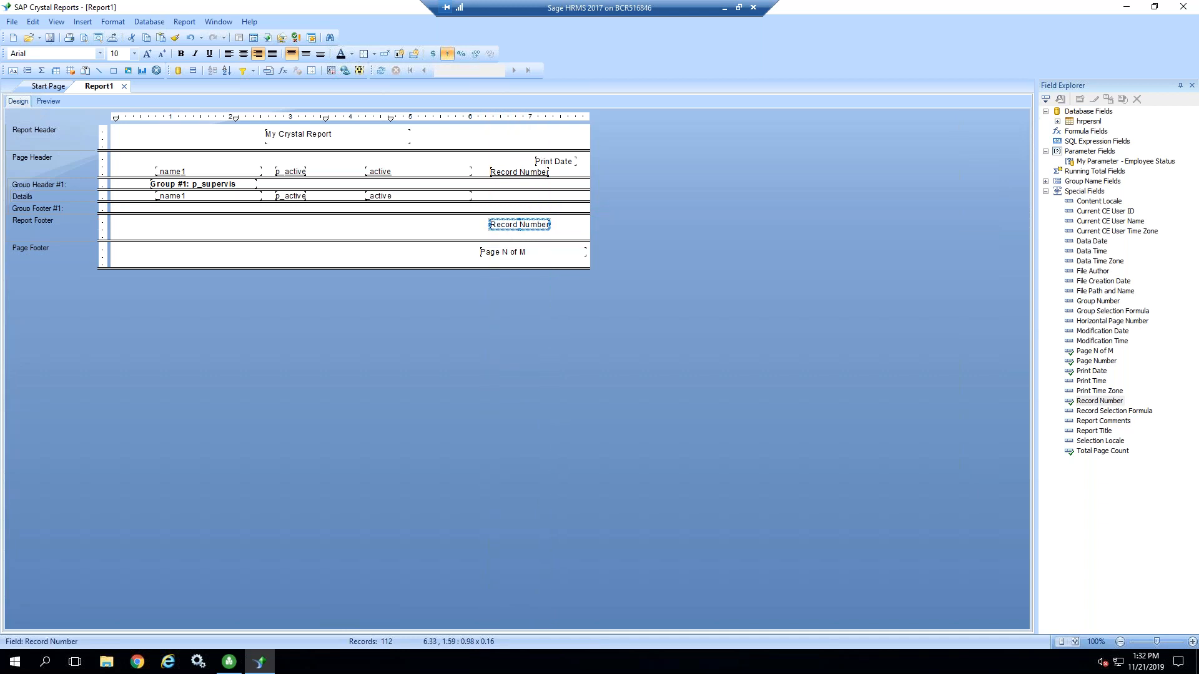
{"action": "left_click", "coordinate": [48, 101]}
{"action": "scroll", "coordinate": [738, 316], "scroll_direction": "down", "scroll_amount": 5}
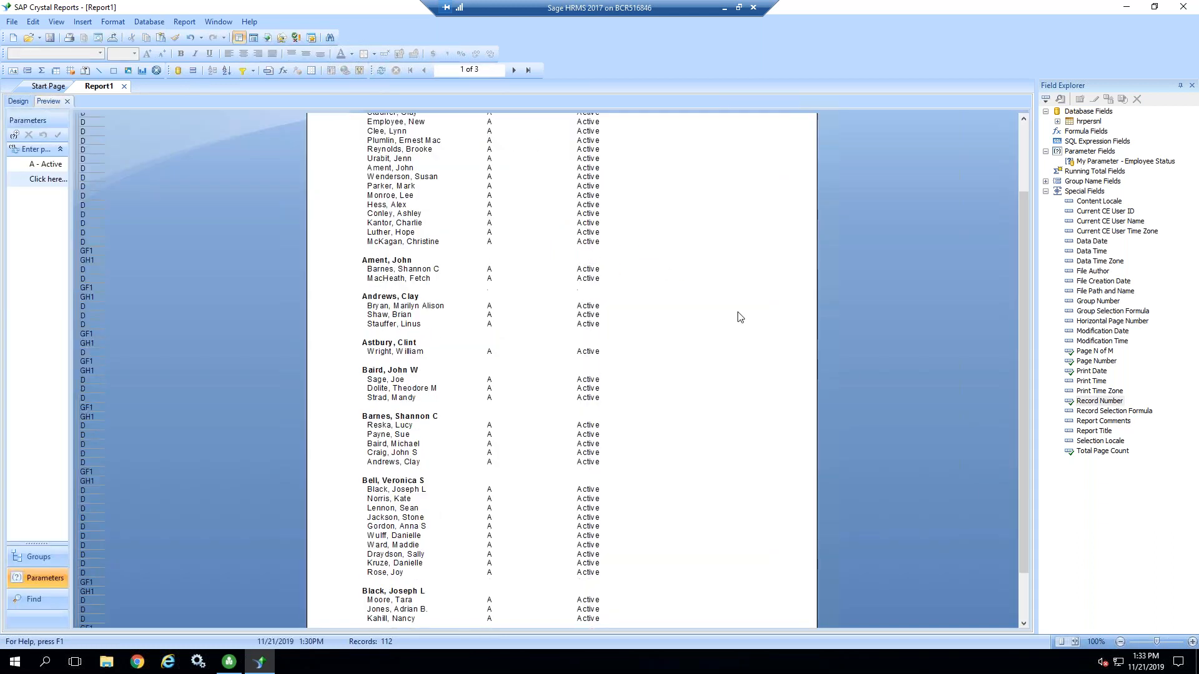
{"action": "scroll", "coordinate": [739, 316], "scroll_direction": "up", "scroll_amount": 5}
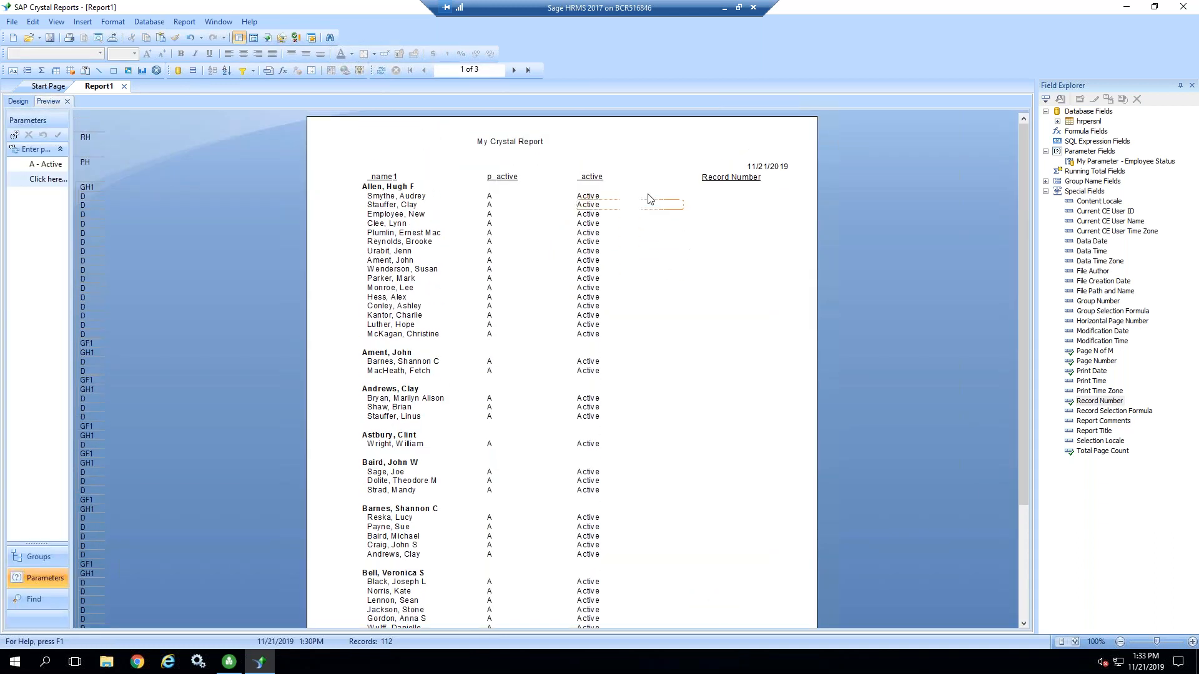
{"action": "left_click", "coordinate": [529, 71]}
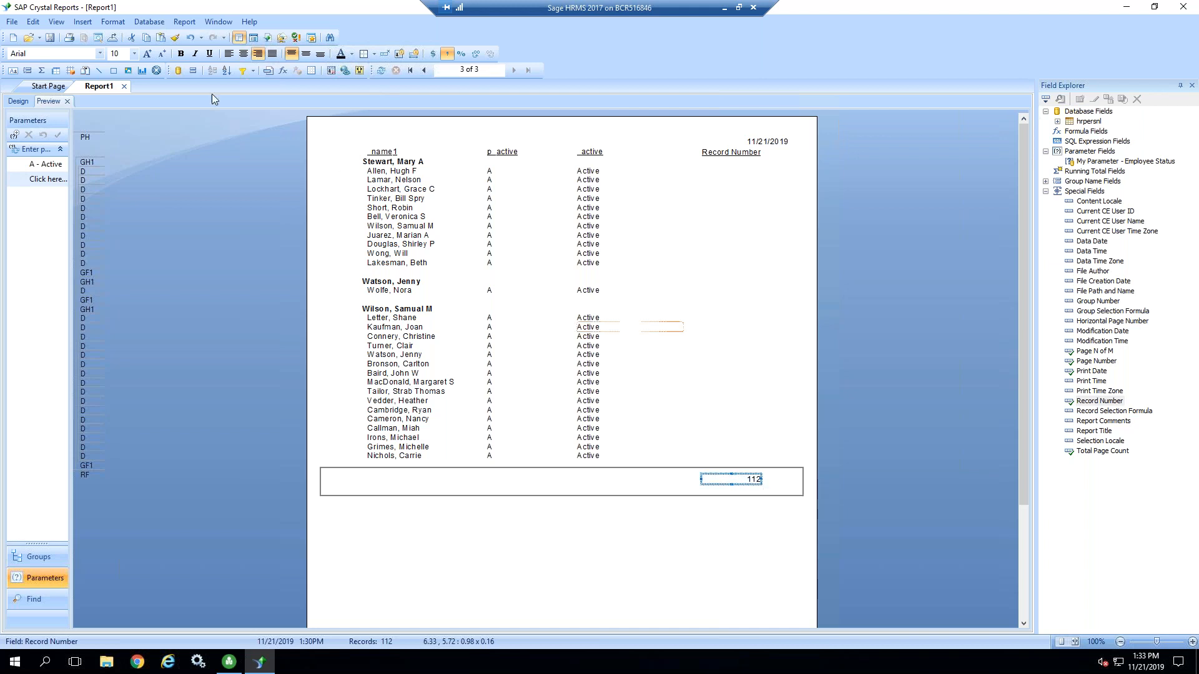
- Select the supervisor group name field in Group Header #1 and examine how it appears in the report preview
{"action": "left_click", "coordinate": [18, 103]}
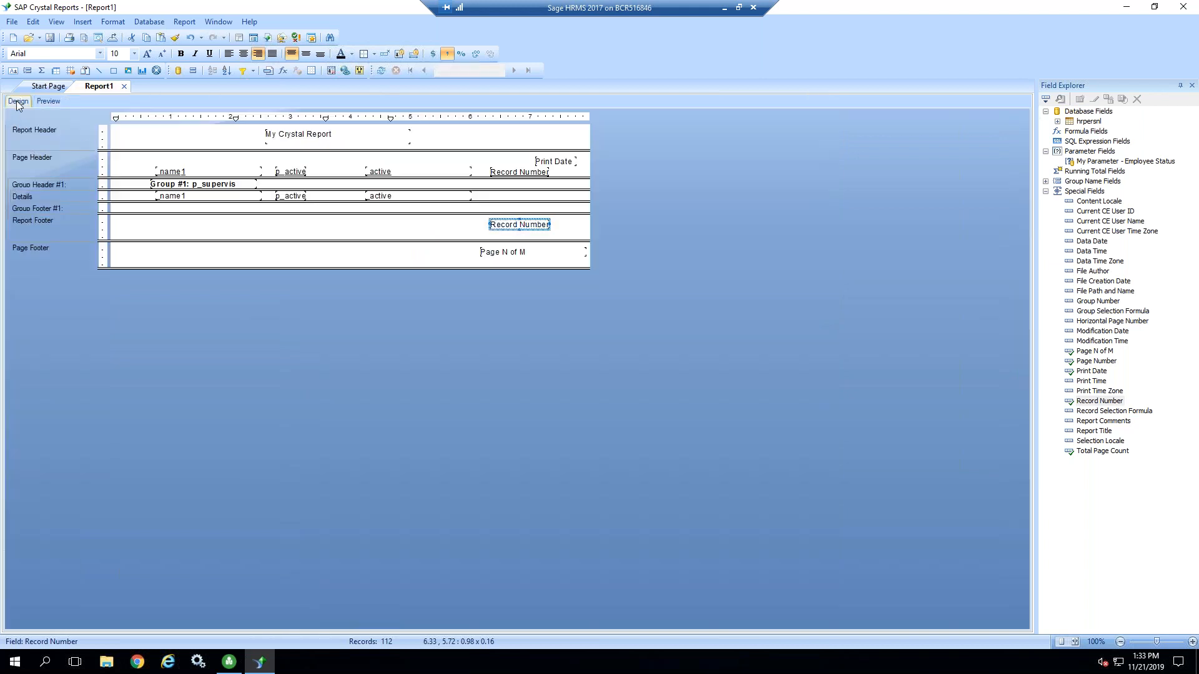
{"action": "left_click", "coordinate": [193, 186]}
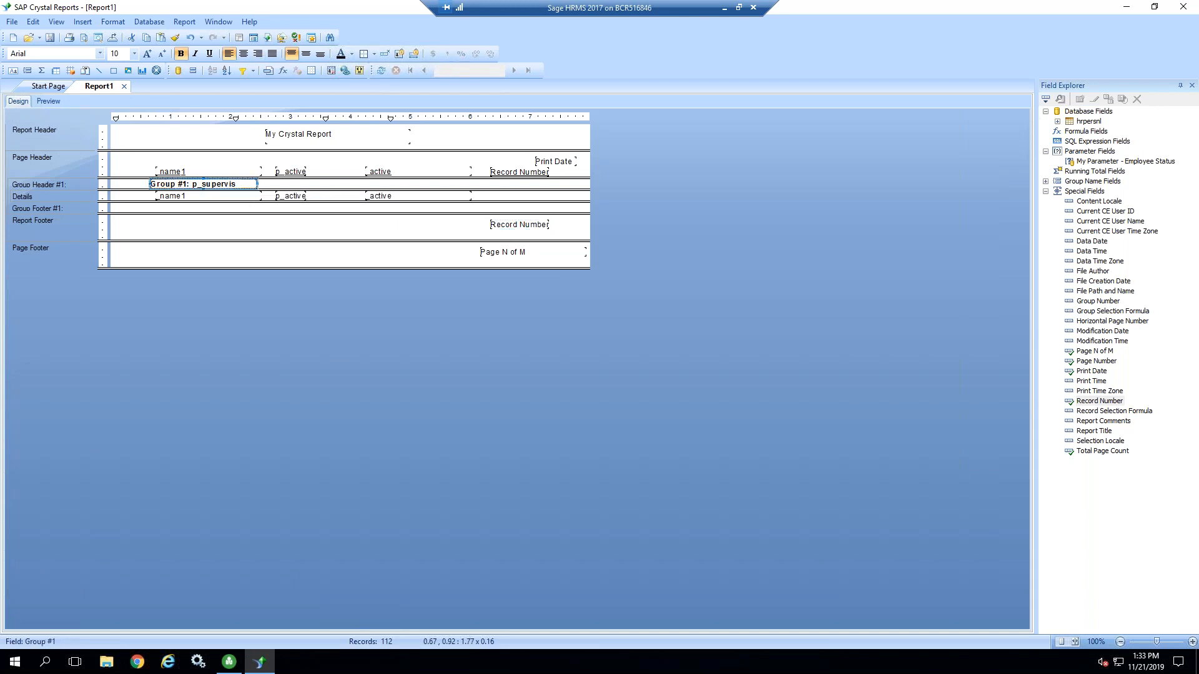
{"action": "left_click", "coordinate": [49, 101]}
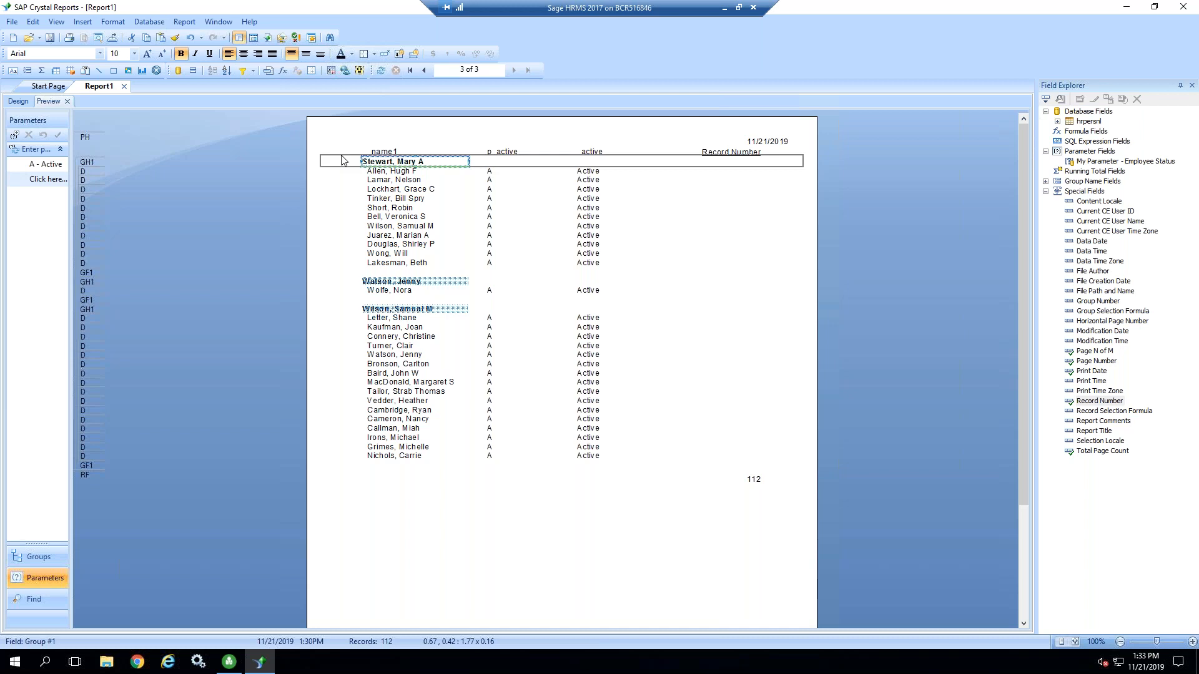
{"action": "left_click", "coordinate": [246, 272]}
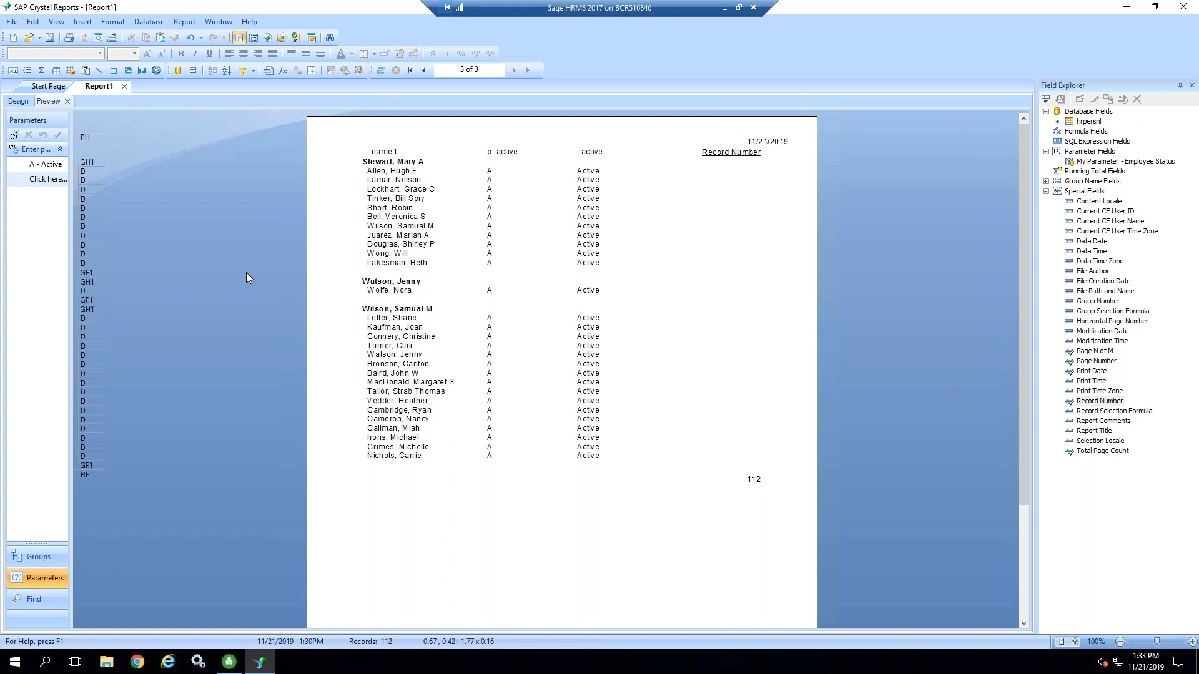
- Review the settings of the My Parameter - Employee Status parameter from the report design without changing them
{"action": "left_click", "coordinate": [21, 103]}
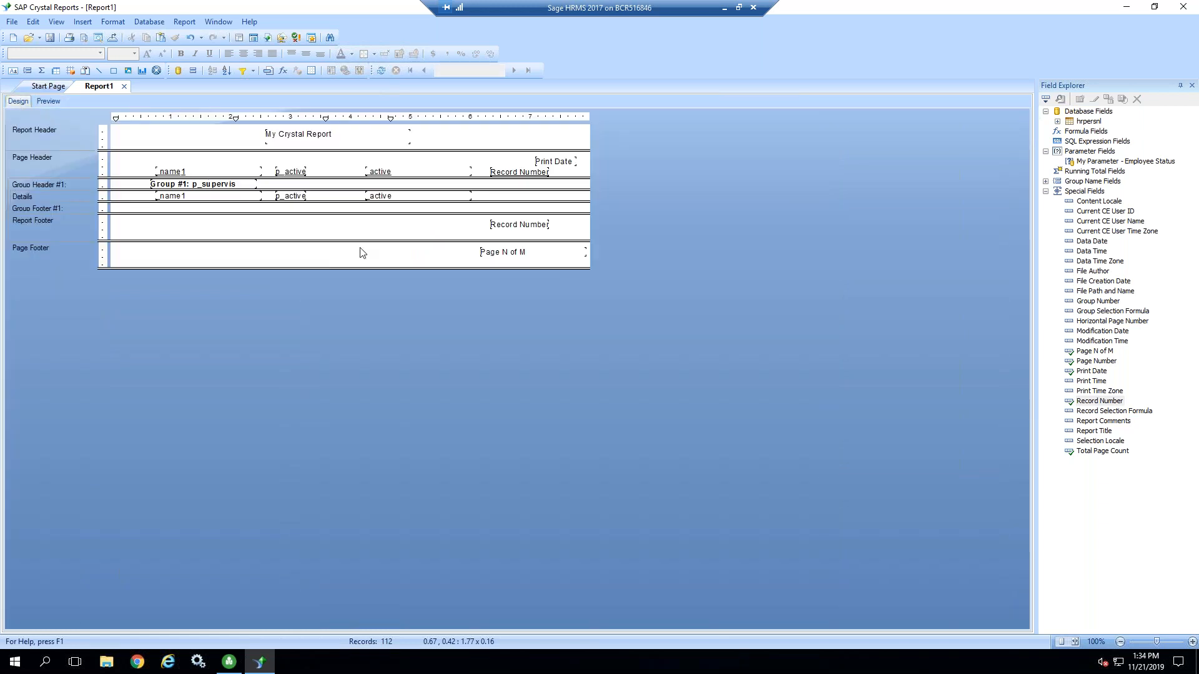
{"action": "right_click", "coordinate": [1094, 163]}
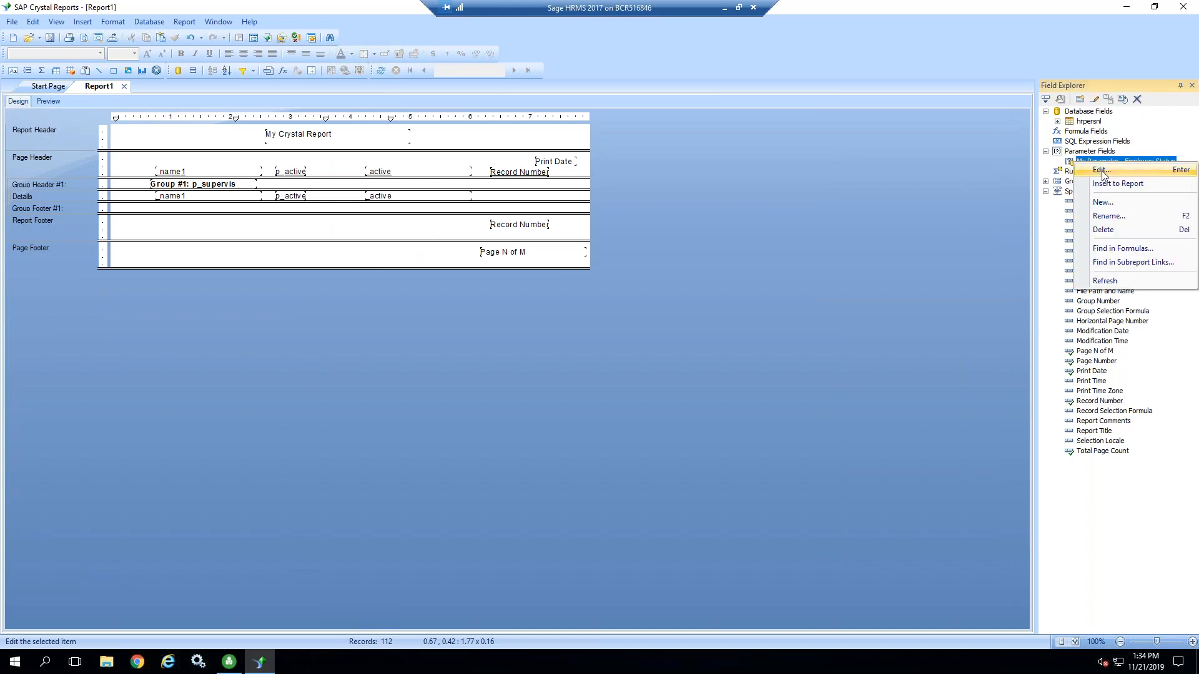
{"action": "left_click", "coordinate": [1102, 170]}
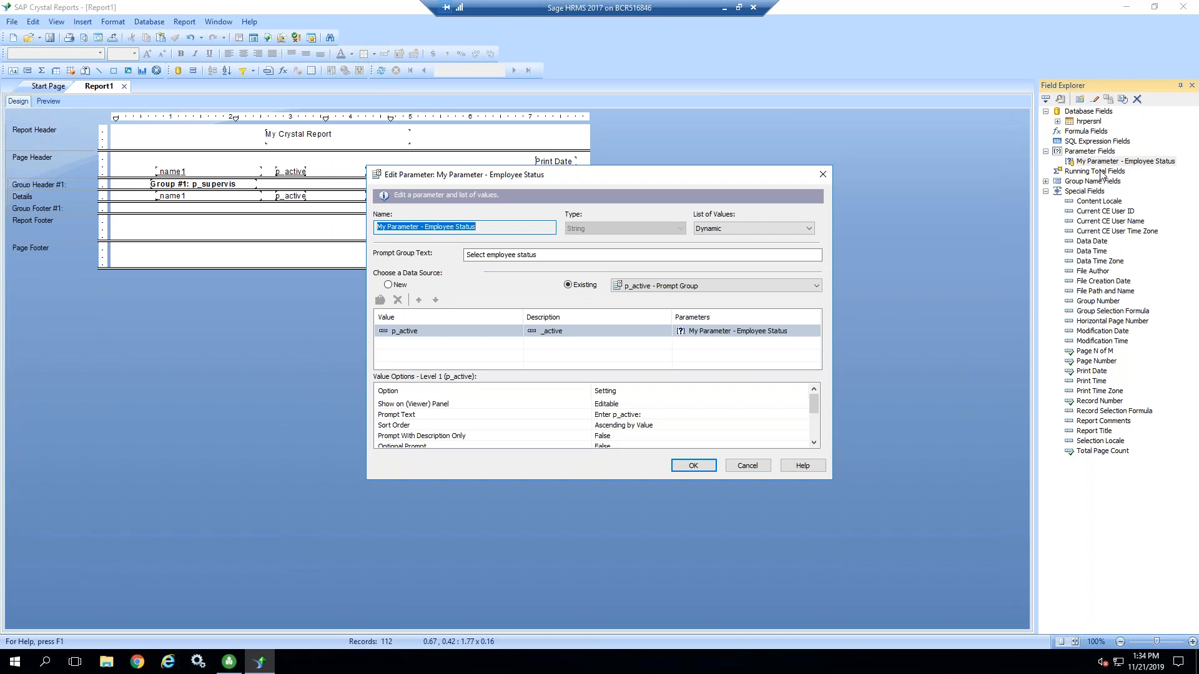
{"action": "left_click", "coordinate": [737, 470]}
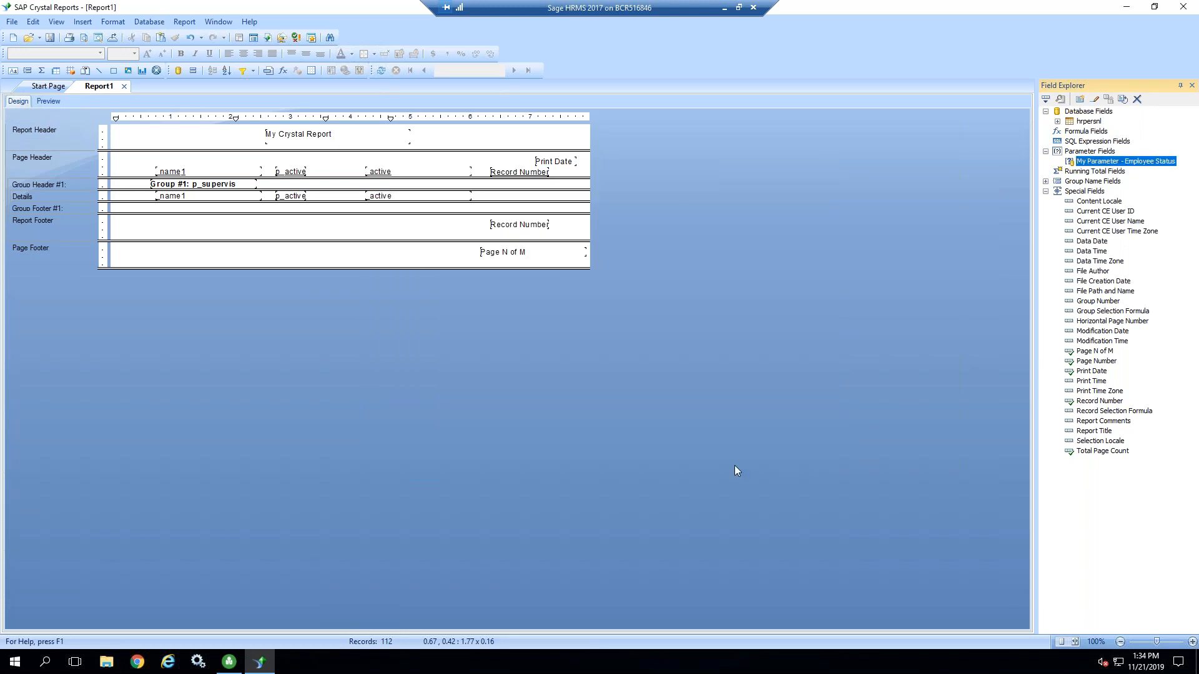
- Review the p_active record selection in the Select Expert and its formula in the Formula Workshop, closing both without changes
{"action": "left_click", "coordinate": [242, 73]}
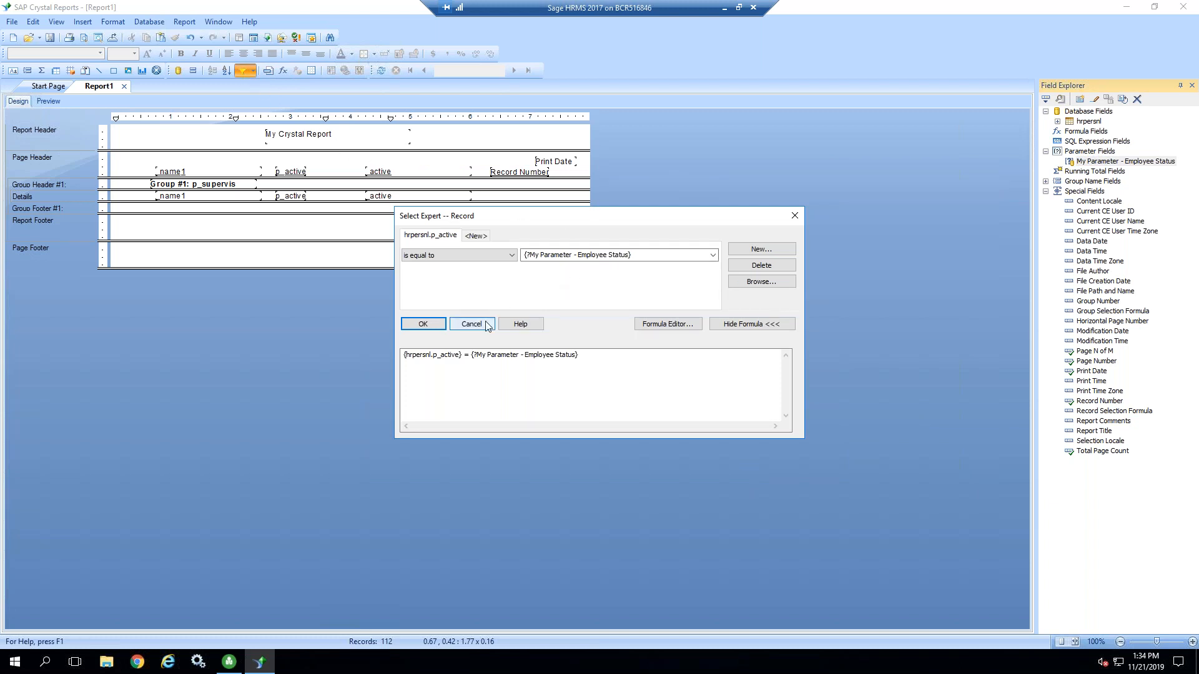
{"action": "left_click", "coordinate": [672, 324]}
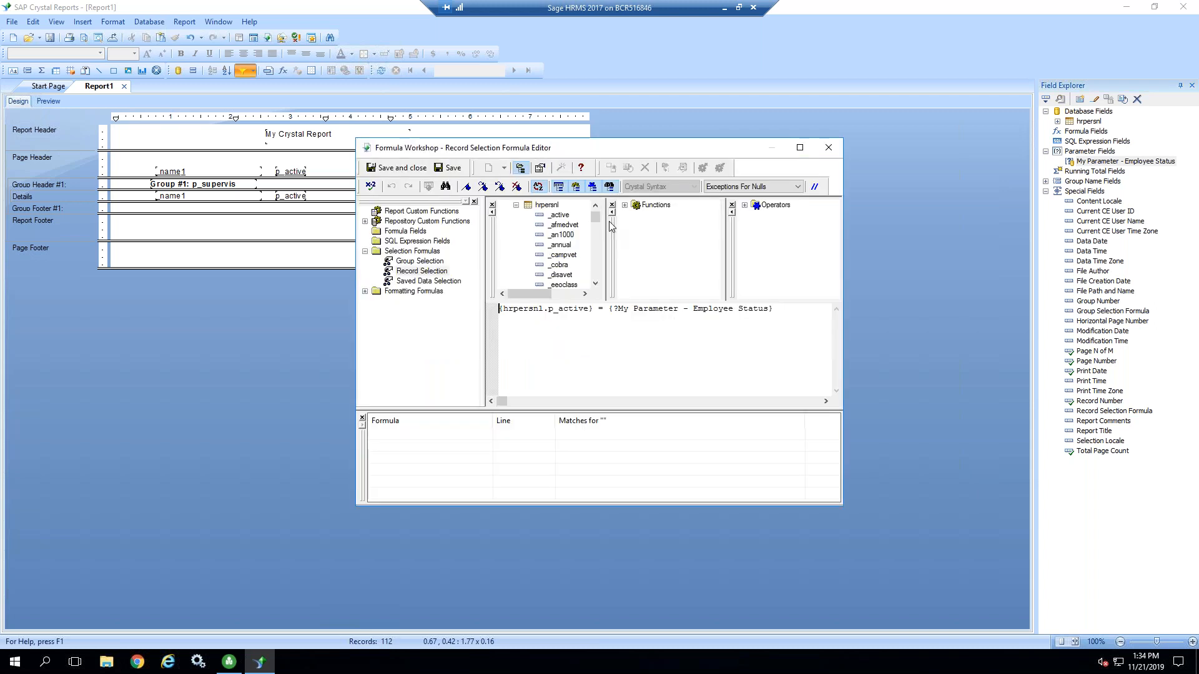
{"action": "scroll", "coordinate": [593, 219], "scroll_direction": "up", "scroll_amount": 3}
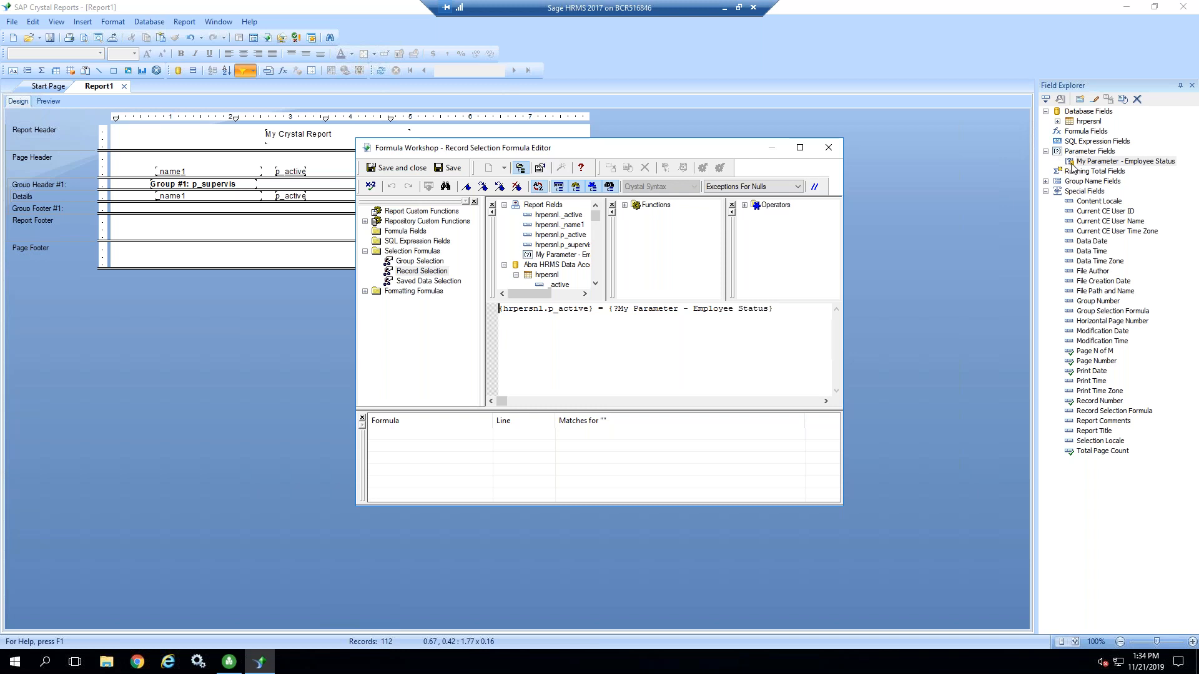
{"action": "left_click", "coordinate": [828, 148]}
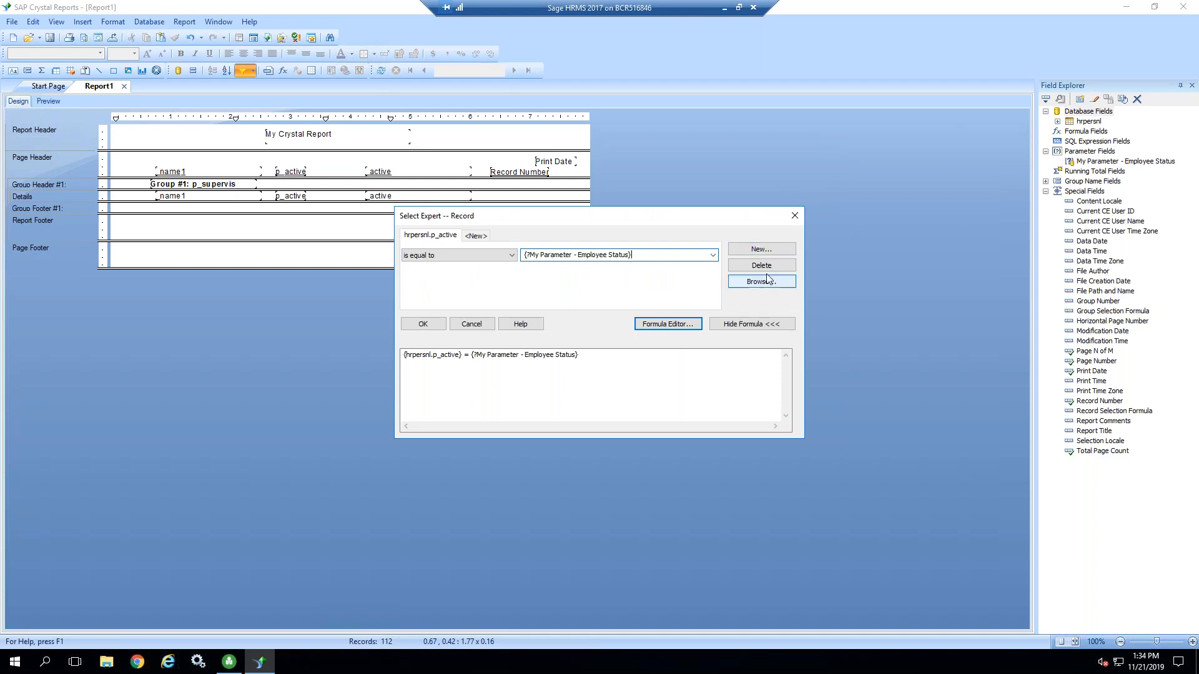
{"action": "left_click", "coordinate": [795, 217]}
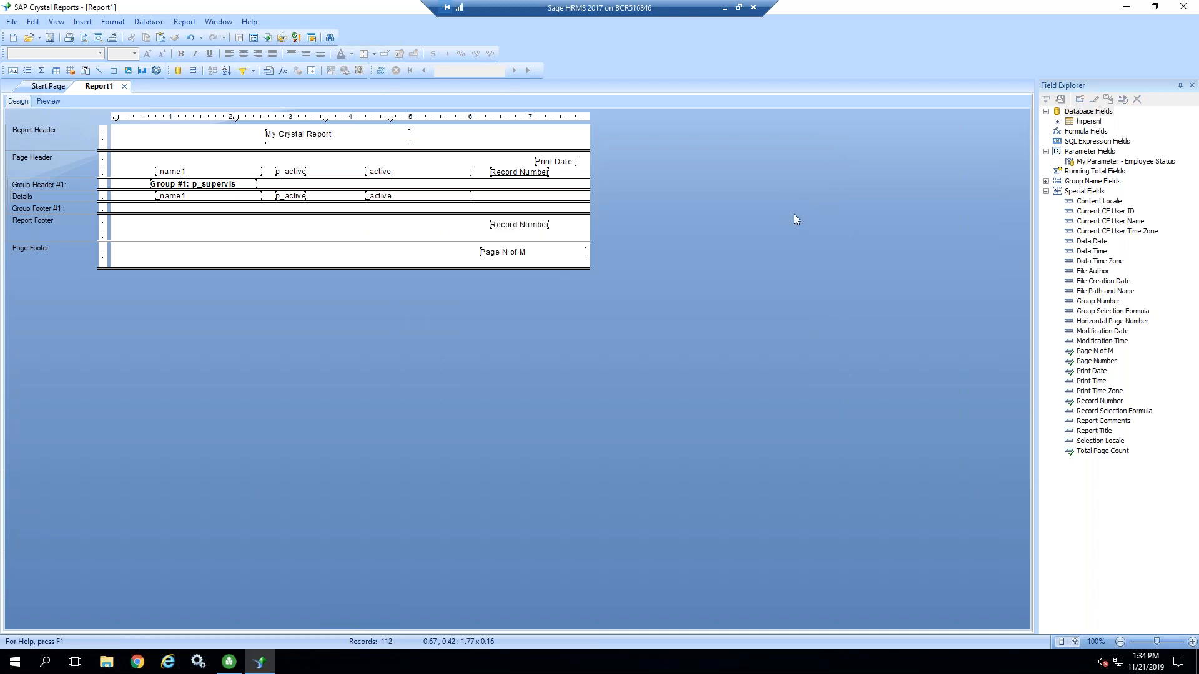
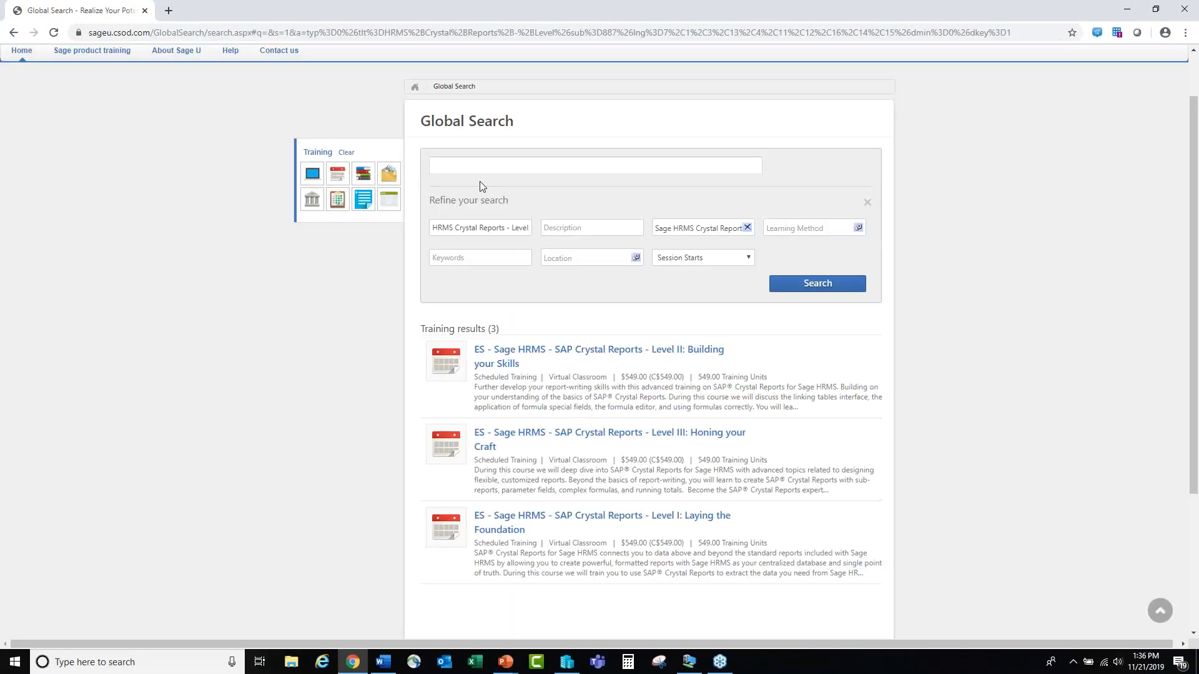
- In Chrome, go to sagecity.com and open the United States support groups
{"action": "left_click", "coordinate": [160, 33]}
{"action": "type", "text": "sagecit"}
{"action": "key", "text": "Return"}
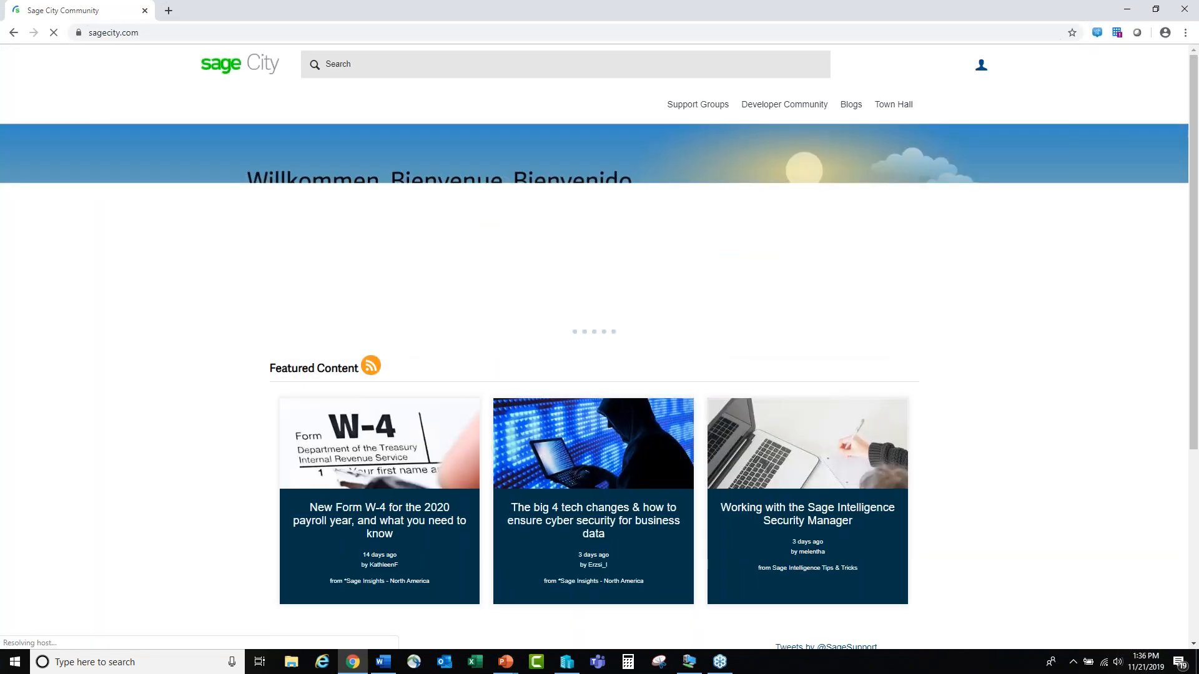
{"action": "mouse_move", "coordinate": [703, 108]}
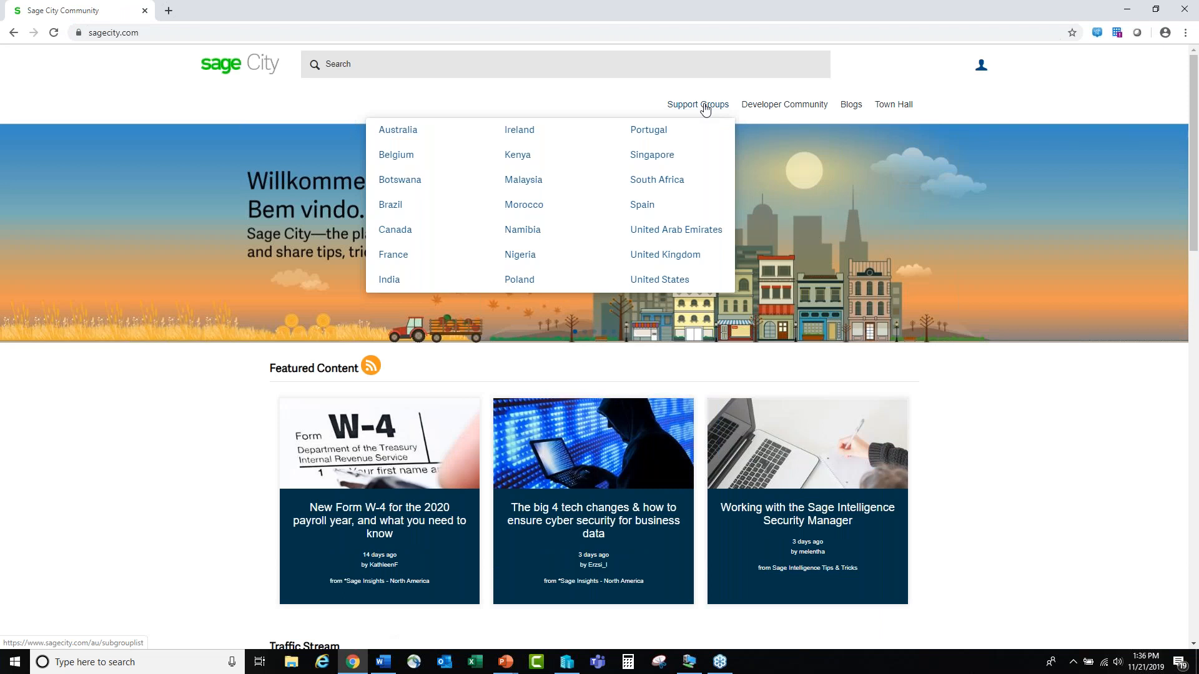
{"action": "left_click", "coordinate": [654, 280]}
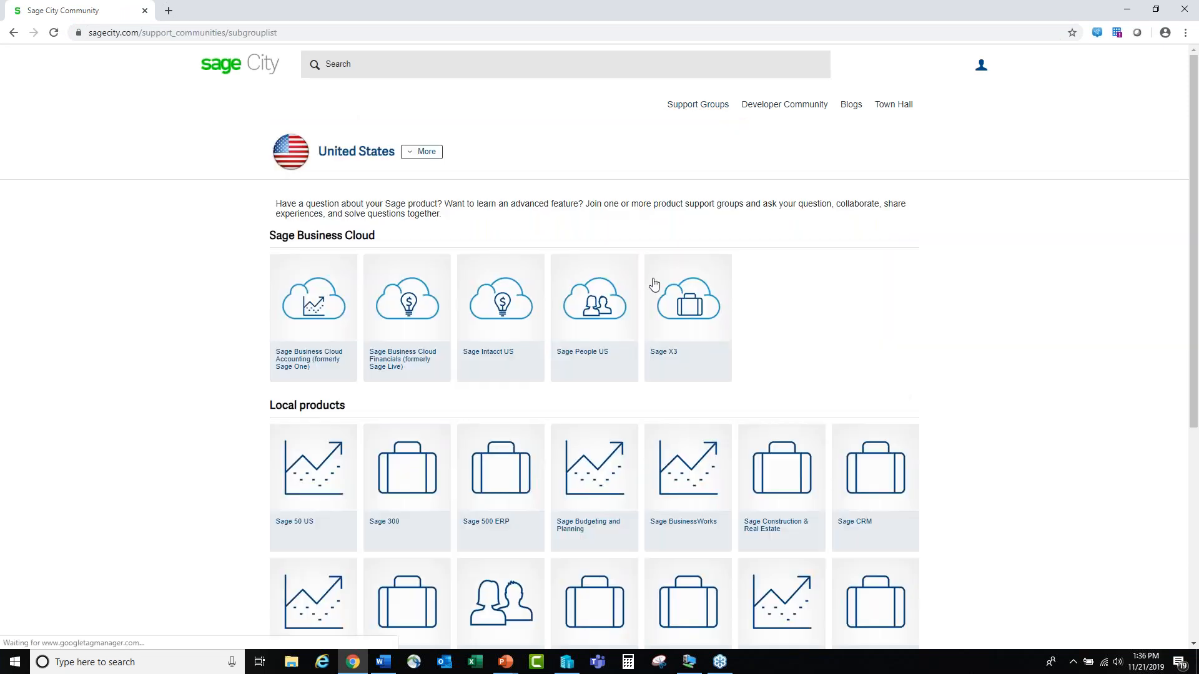
- Open the Sage HRMS support group and browse its forums to the Sage HRMS - Training forum
{"action": "scroll", "coordinate": [622, 426], "scroll_direction": "down", "scroll_amount": 1}
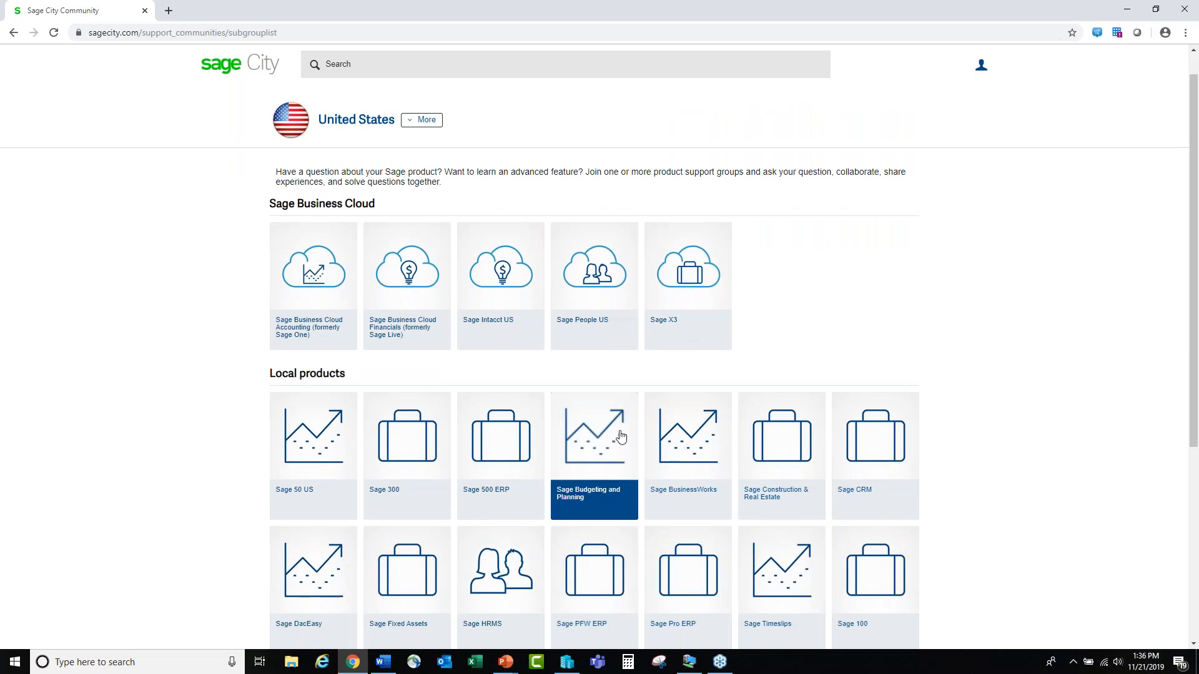
{"action": "scroll", "coordinate": [620, 436], "scroll_direction": "down", "scroll_amount": 3}
{"action": "left_click", "coordinate": [511, 430]}
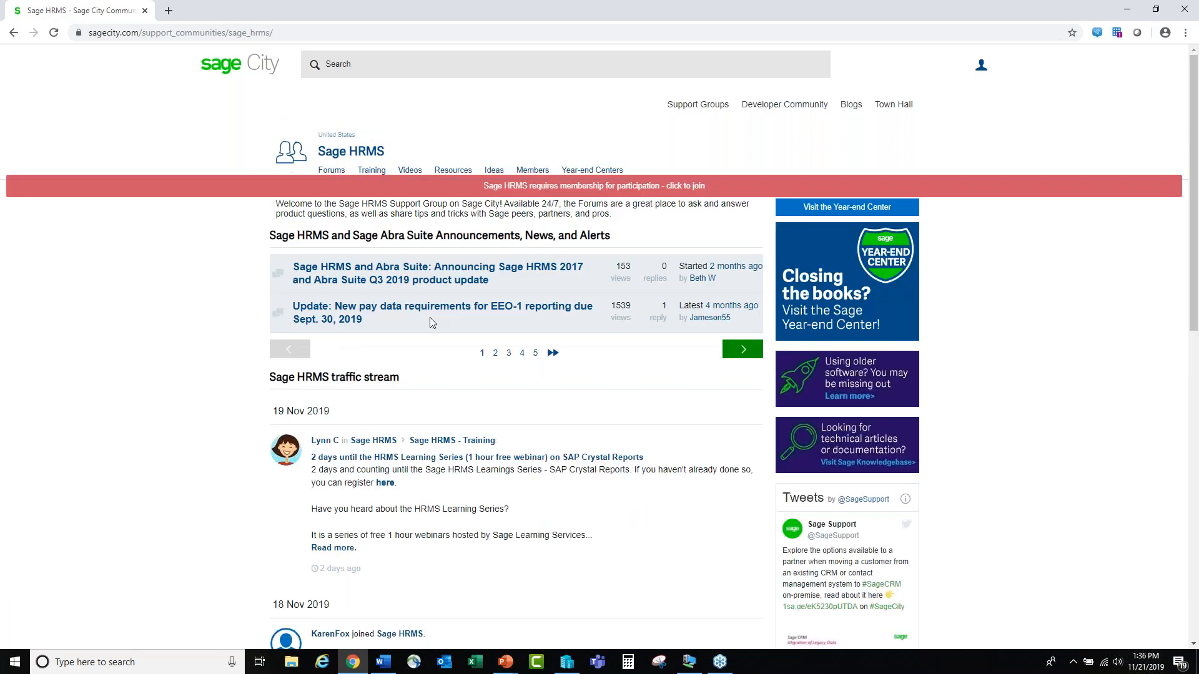
{"action": "left_click", "coordinate": [331, 171]}
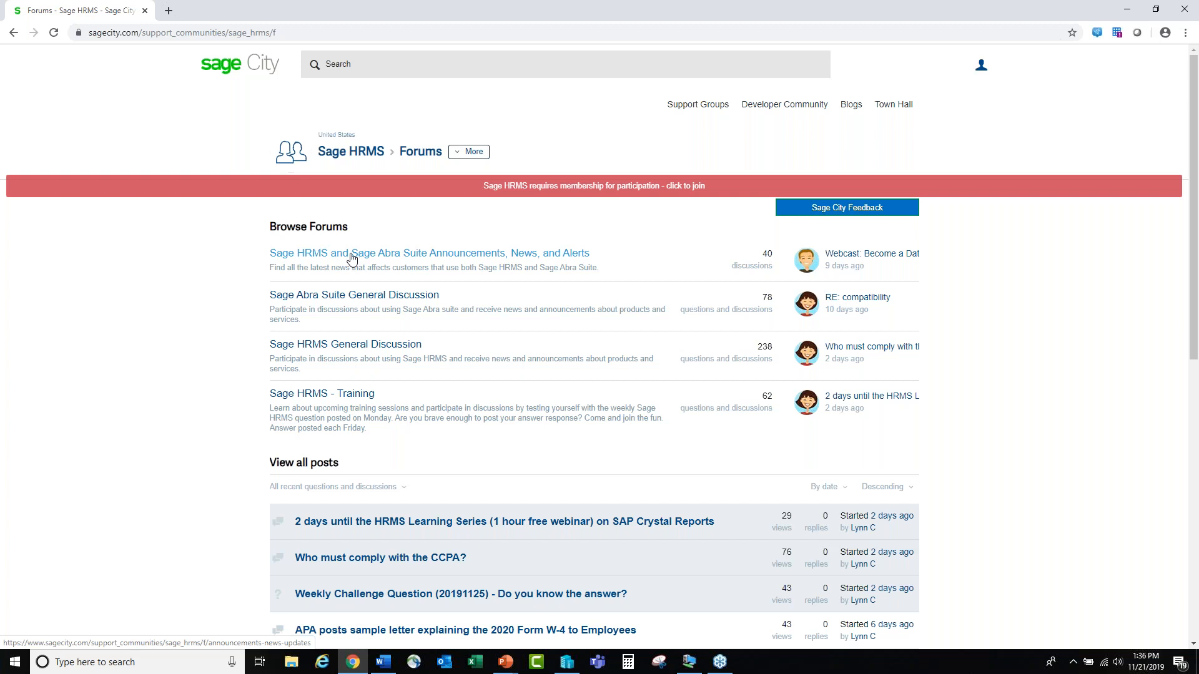
{"action": "left_click", "coordinate": [294, 396]}
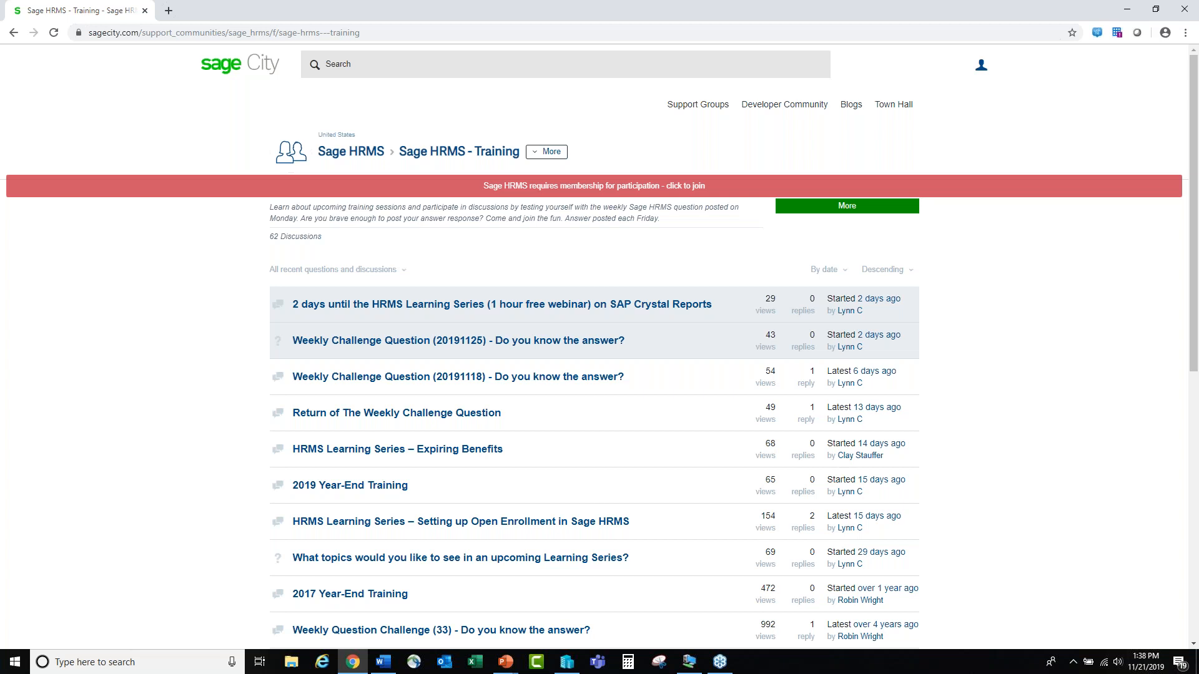
- Switch back to the remote session, minimize Crystal Reports, and open the first employee's record through View/Edit Employee in Sage HRMS
{"action": "key", "text": "alt+Tab"}
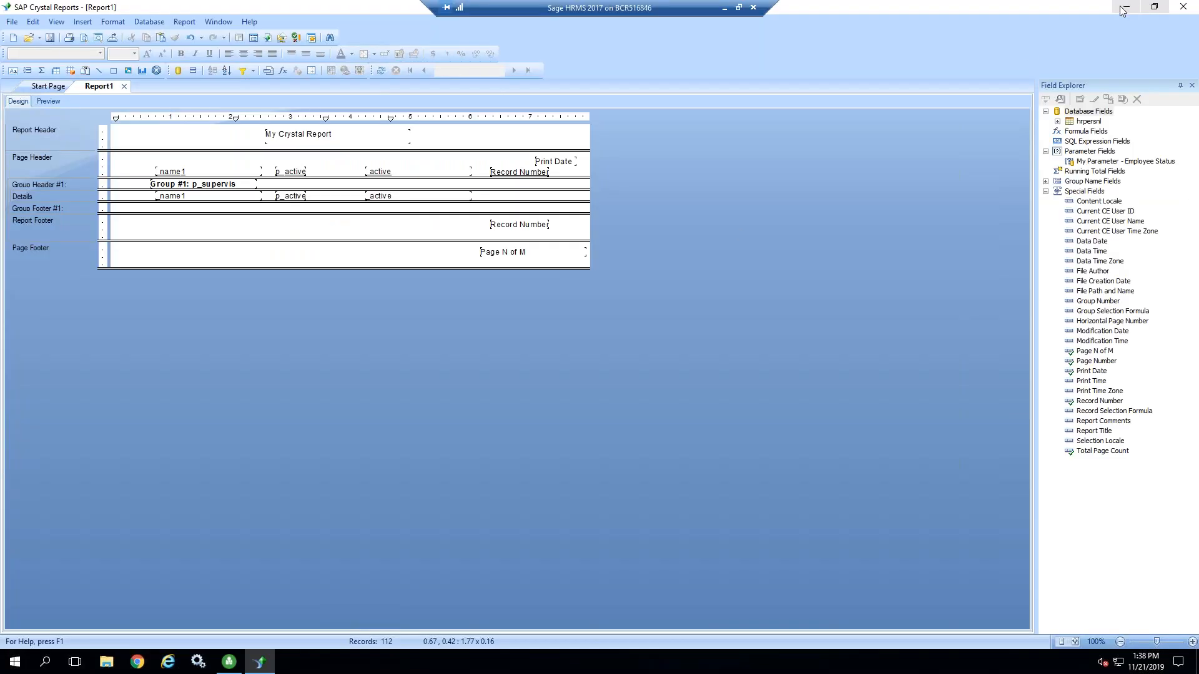
{"action": "left_click", "coordinate": [1122, 7]}
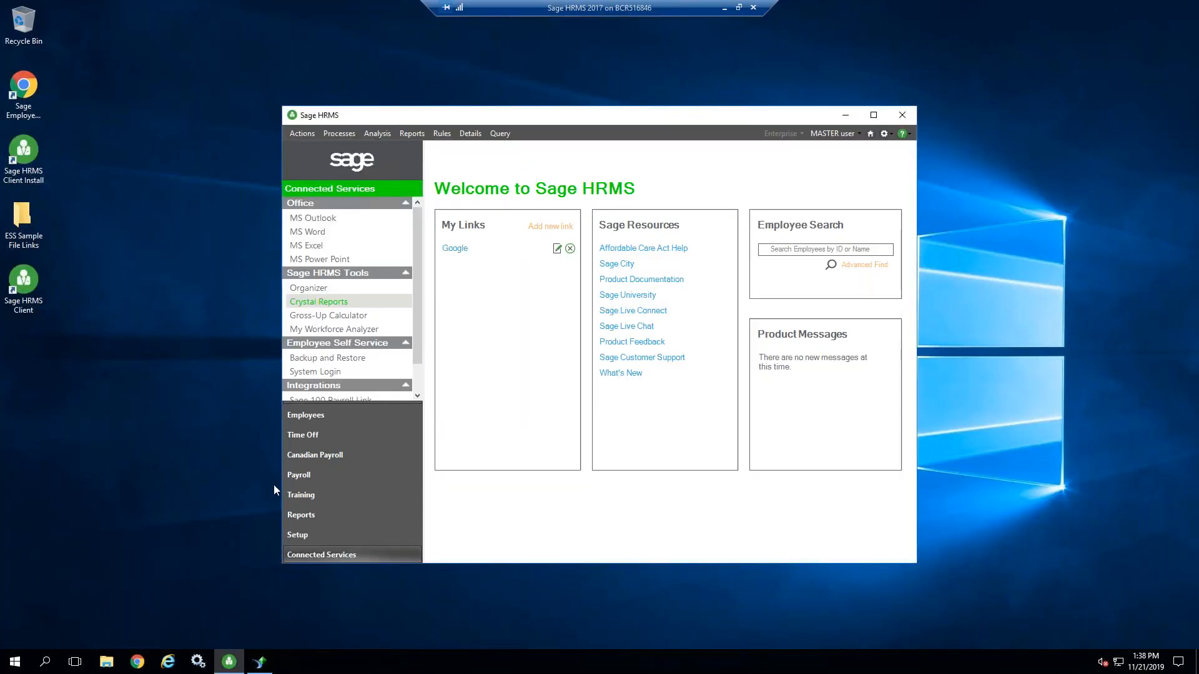
{"action": "left_click", "coordinate": [305, 416]}
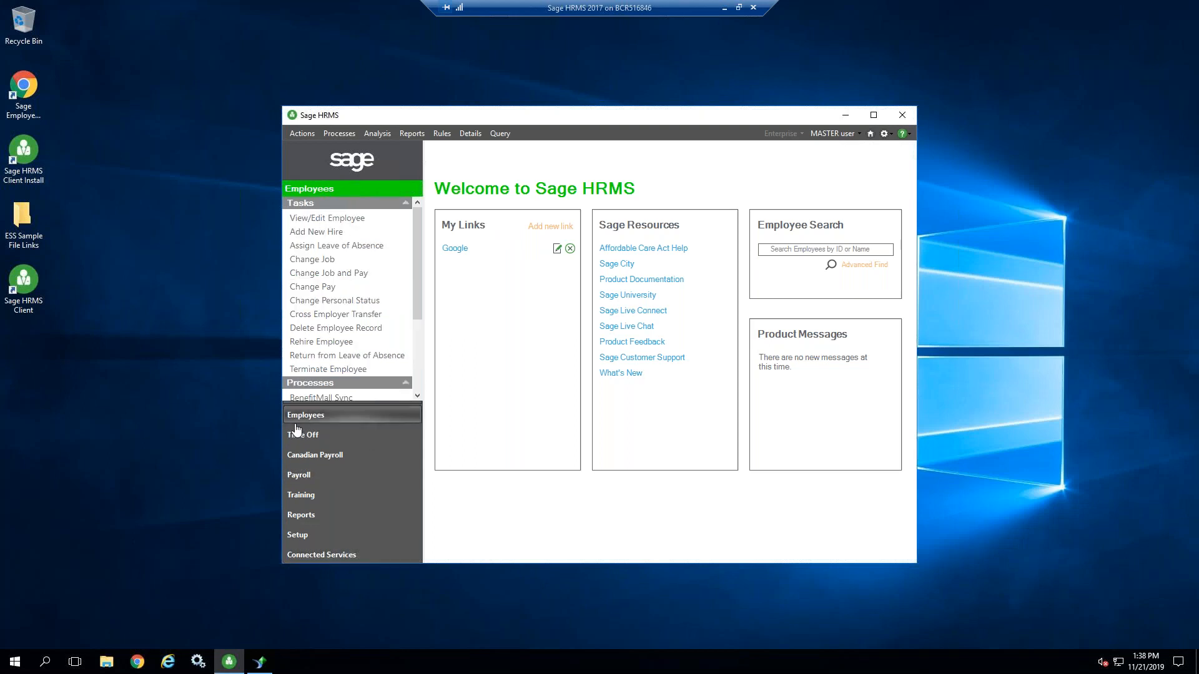
{"action": "left_click", "coordinate": [332, 219]}
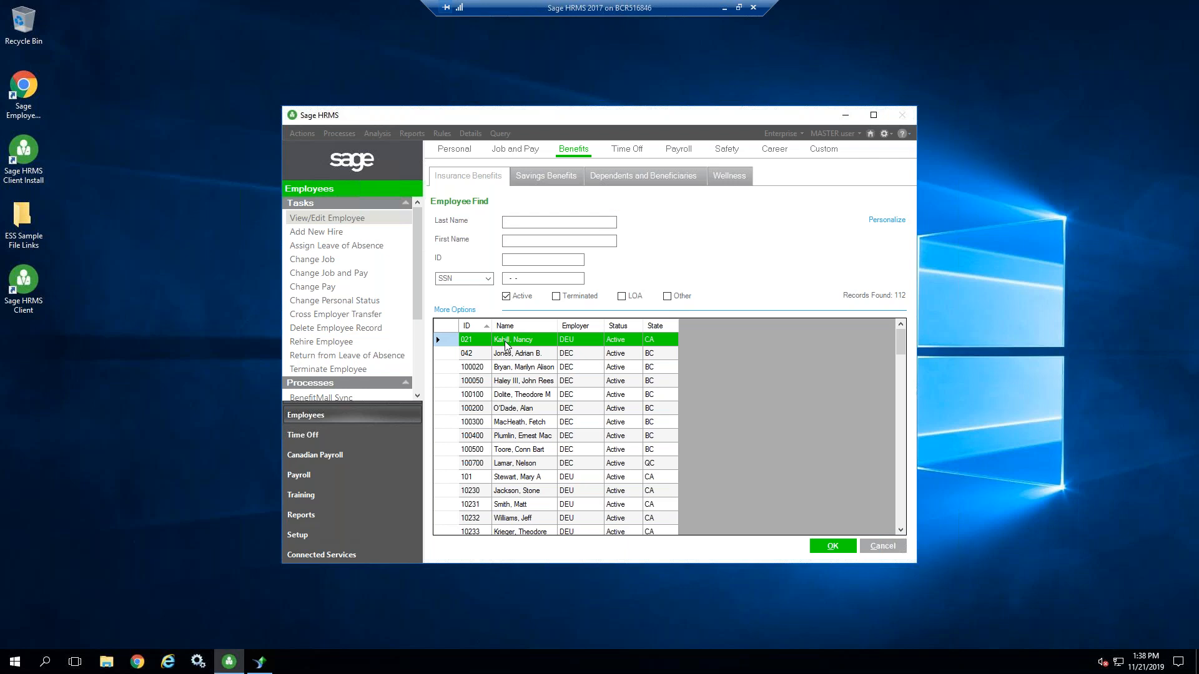
{"action": "double_click", "coordinate": [506, 345]}
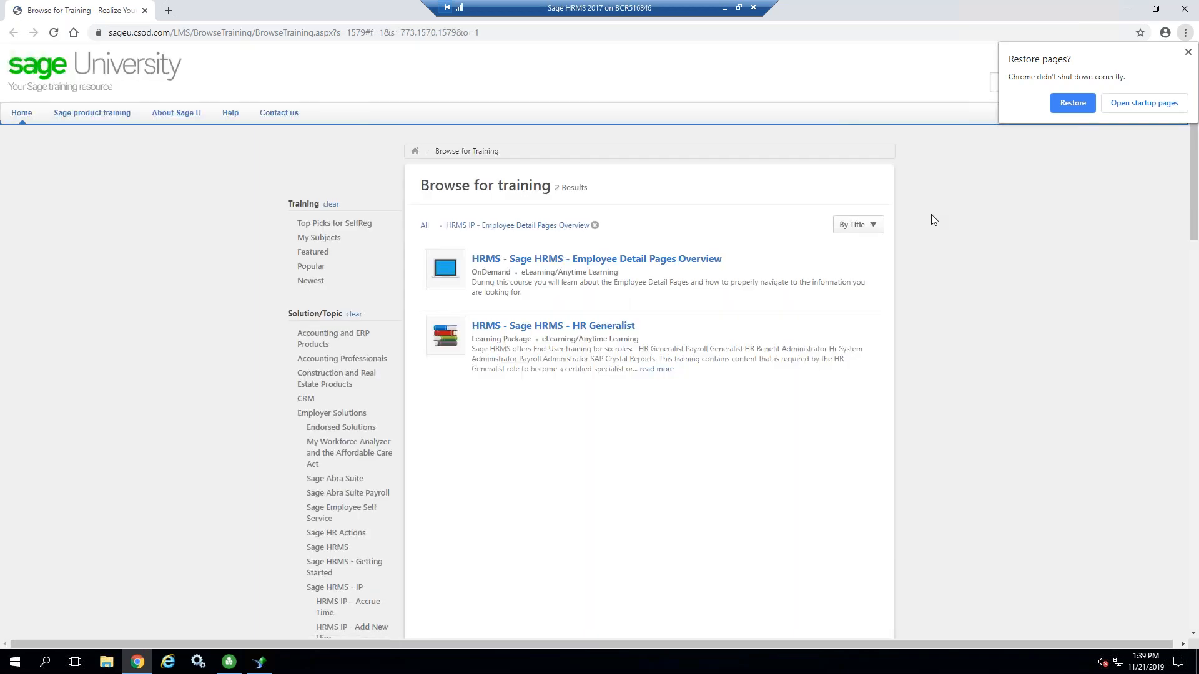
- View the training details of the Employee Detail Pages Overview course and the HR Generalist learning package in Sage University
{"action": "left_click", "coordinate": [584, 259]}
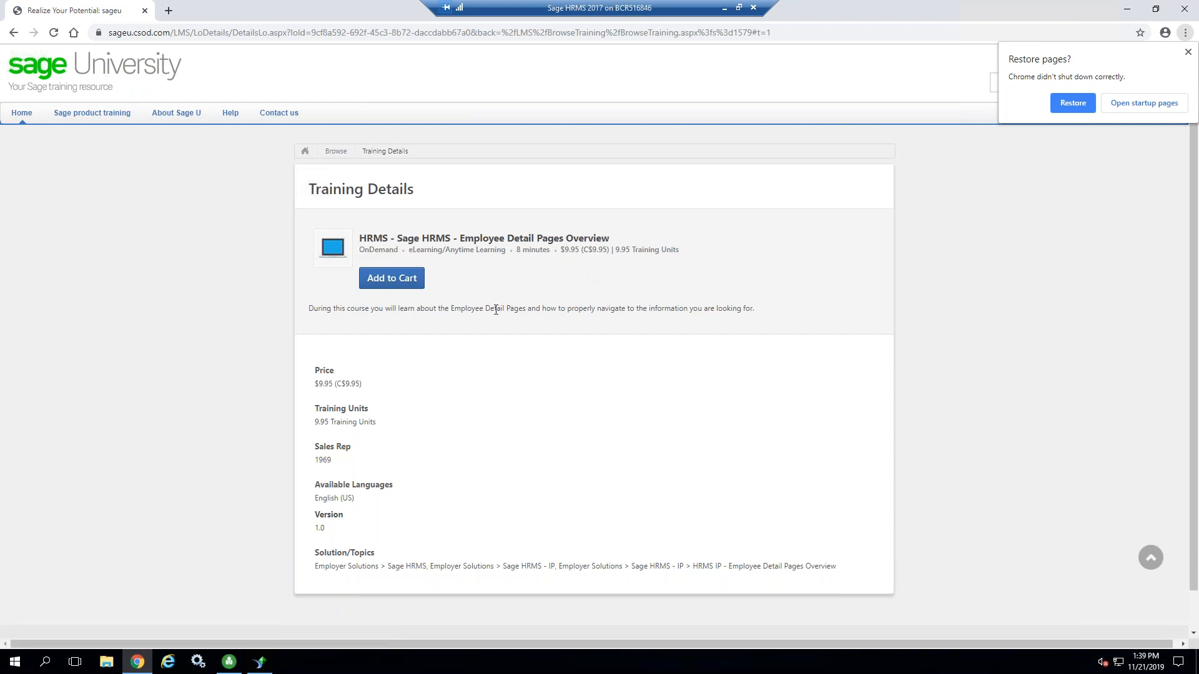
{"action": "left_click_drag", "start_coordinate": [518, 249], "coordinate": [541, 251]}
{"action": "left_click", "coordinate": [13, 32]}
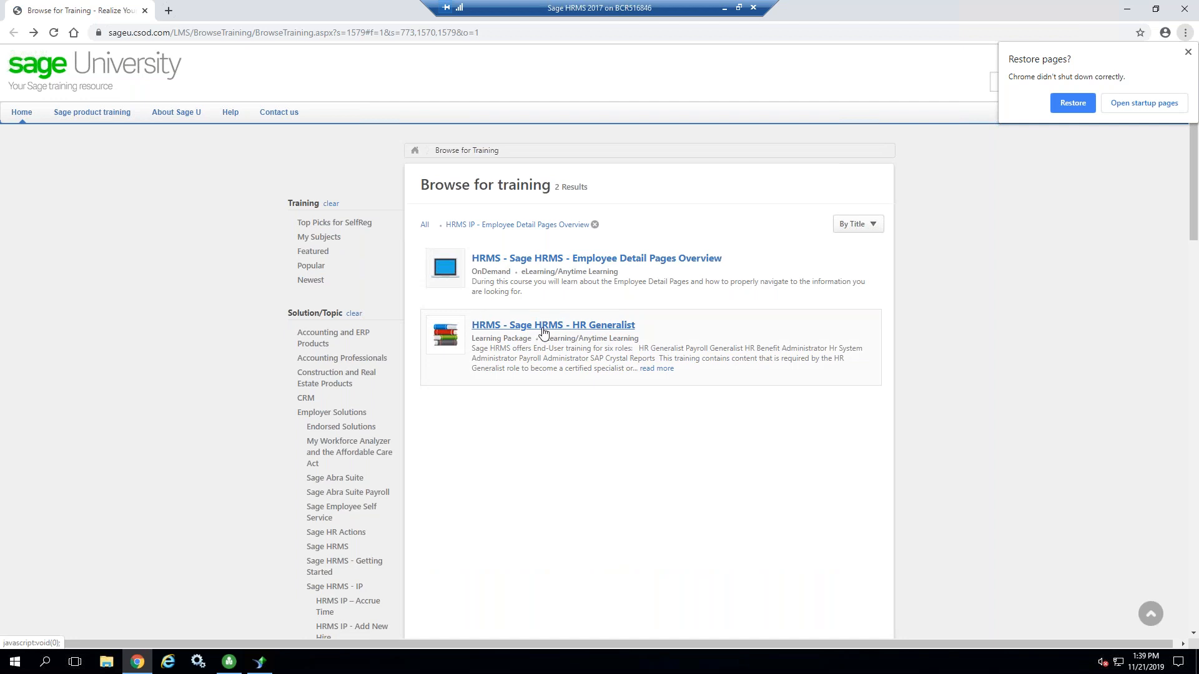
{"action": "left_click", "coordinate": [543, 326]}
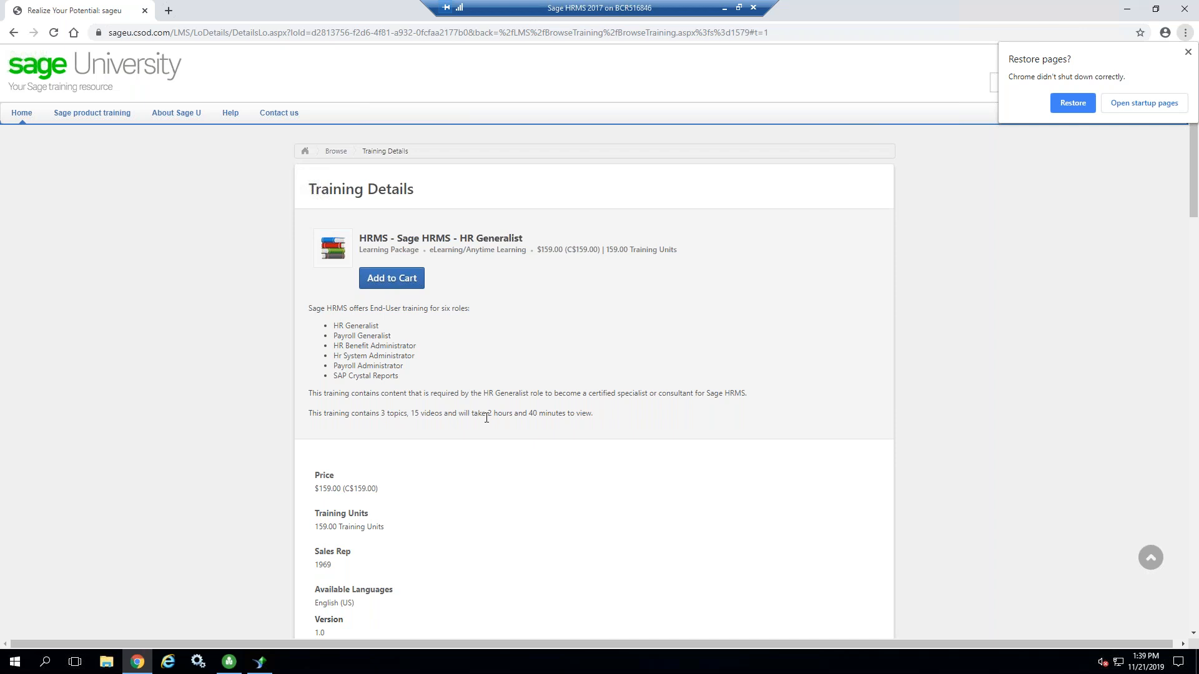
- Review the HR Generalist learning package's viewing time and its included HR, Time Off and Reporting courses
{"action": "left_click_drag", "start_coordinate": [487, 417], "coordinate": [547, 415]}
{"action": "scroll", "coordinate": [665, 393], "scroll_direction": "down", "scroll_amount": 5}
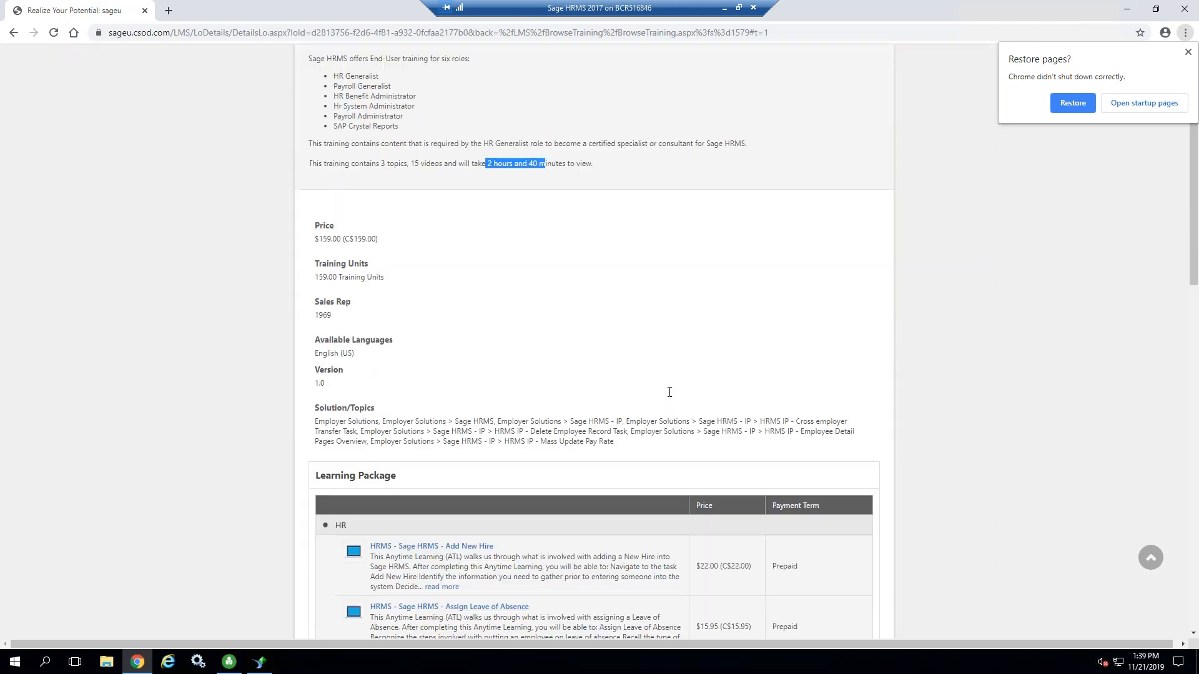
{"action": "scroll", "coordinate": [664, 393], "scroll_direction": "down", "scroll_amount": 3}
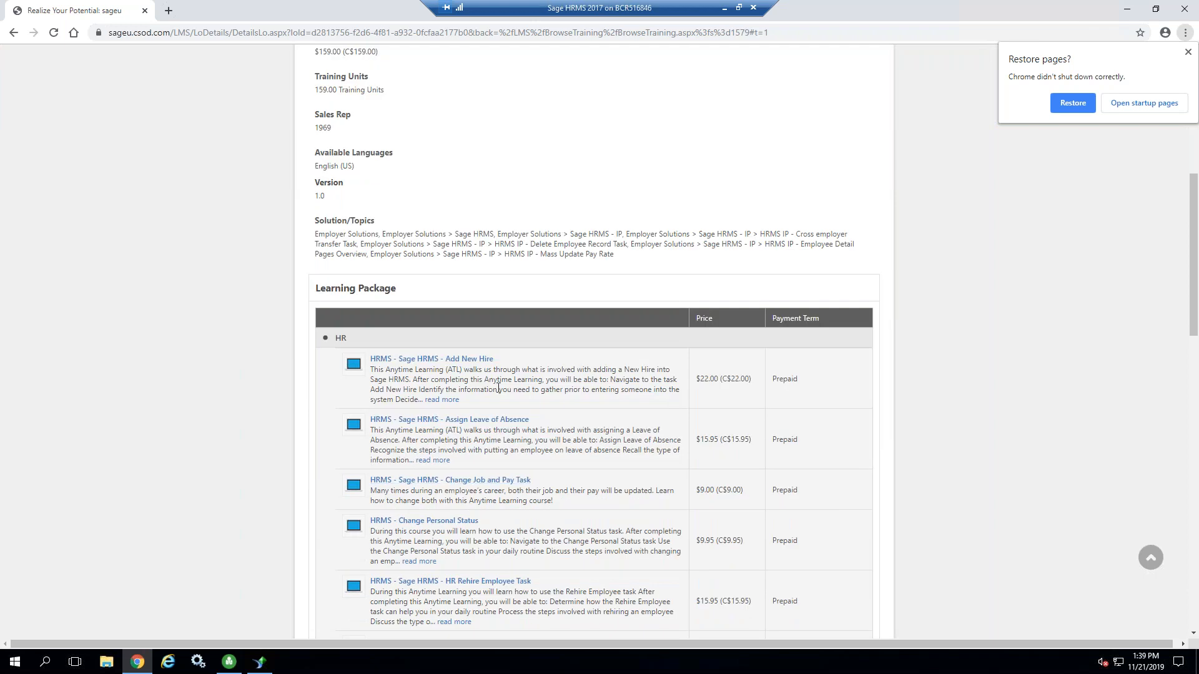
{"action": "scroll", "coordinate": [498, 388], "scroll_direction": "down", "scroll_amount": 9}
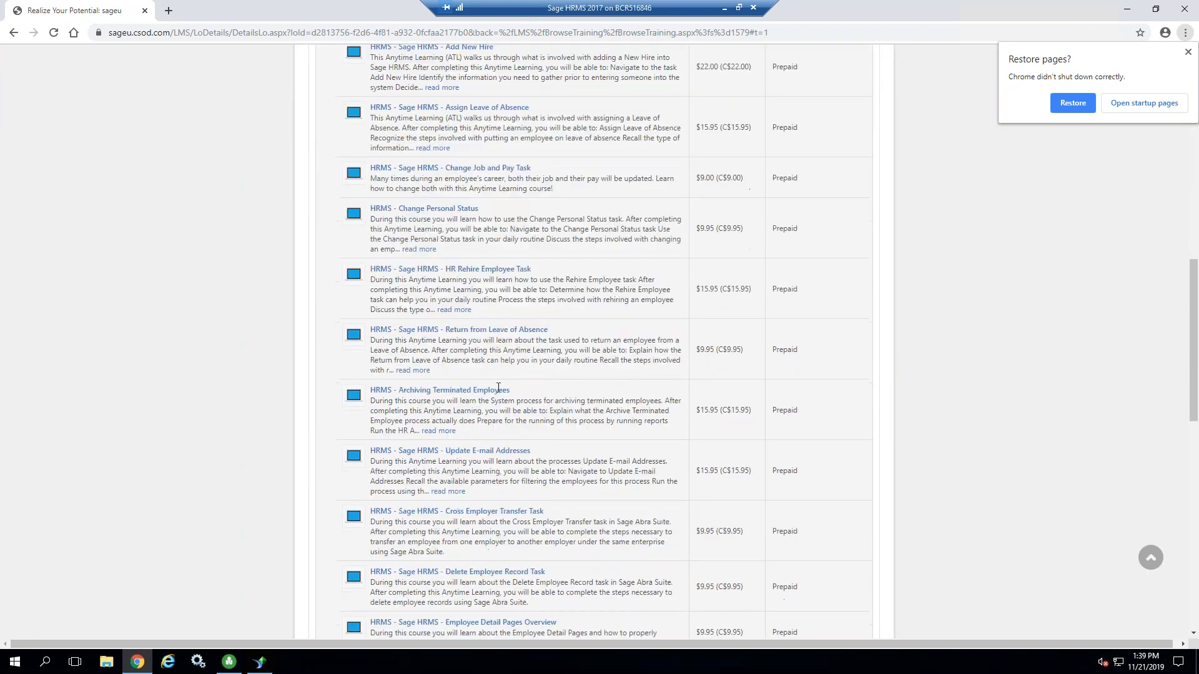
{"action": "scroll", "coordinate": [498, 388], "scroll_direction": "down", "scroll_amount": 6}
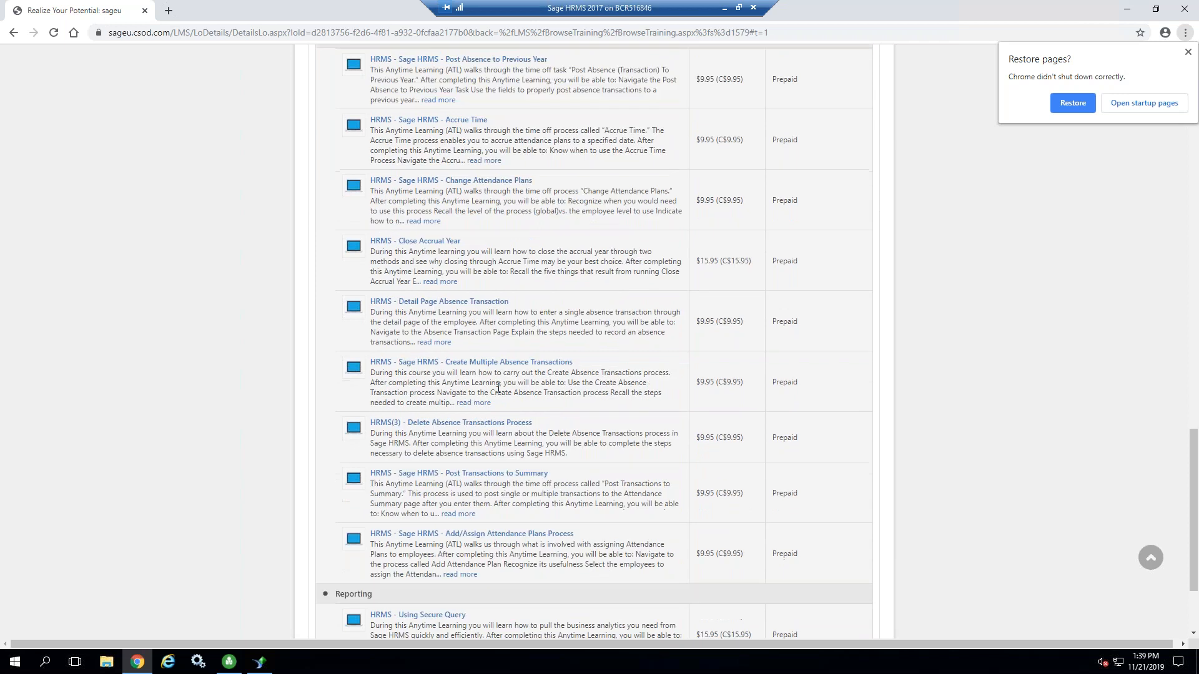
{"action": "scroll", "coordinate": [498, 388], "scroll_direction": "down", "scroll_amount": 2}
{"action": "scroll", "coordinate": [932, 127], "scroll_direction": "up", "scroll_amount": 9}
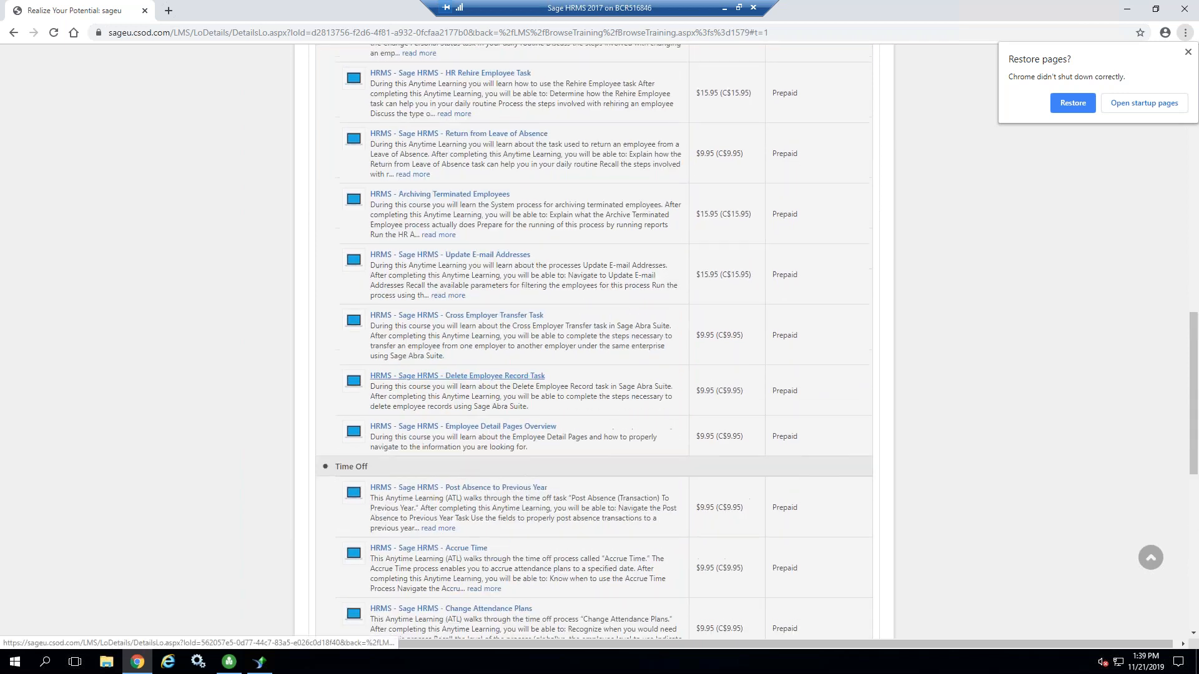
- Minimize the remote browser and leave the remote session's full-screen view to return to the local Sage HRMS - Training forum
{"action": "left_click", "coordinate": [1128, 11]}
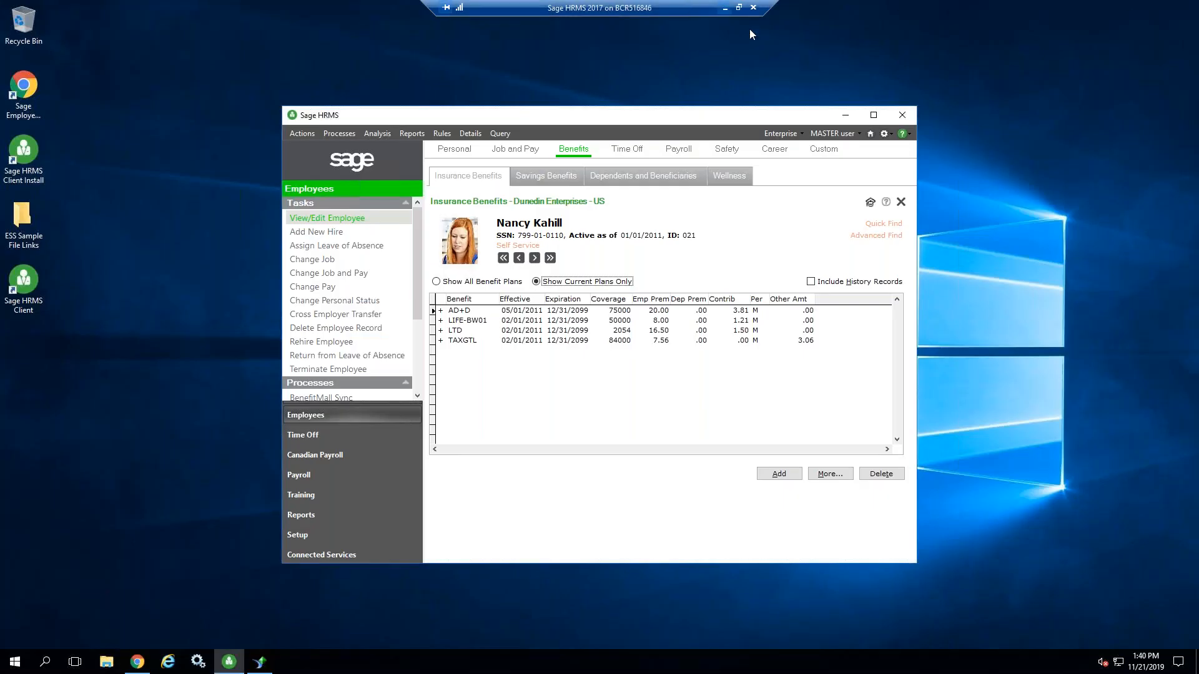
{"action": "left_click", "coordinate": [739, 8]}
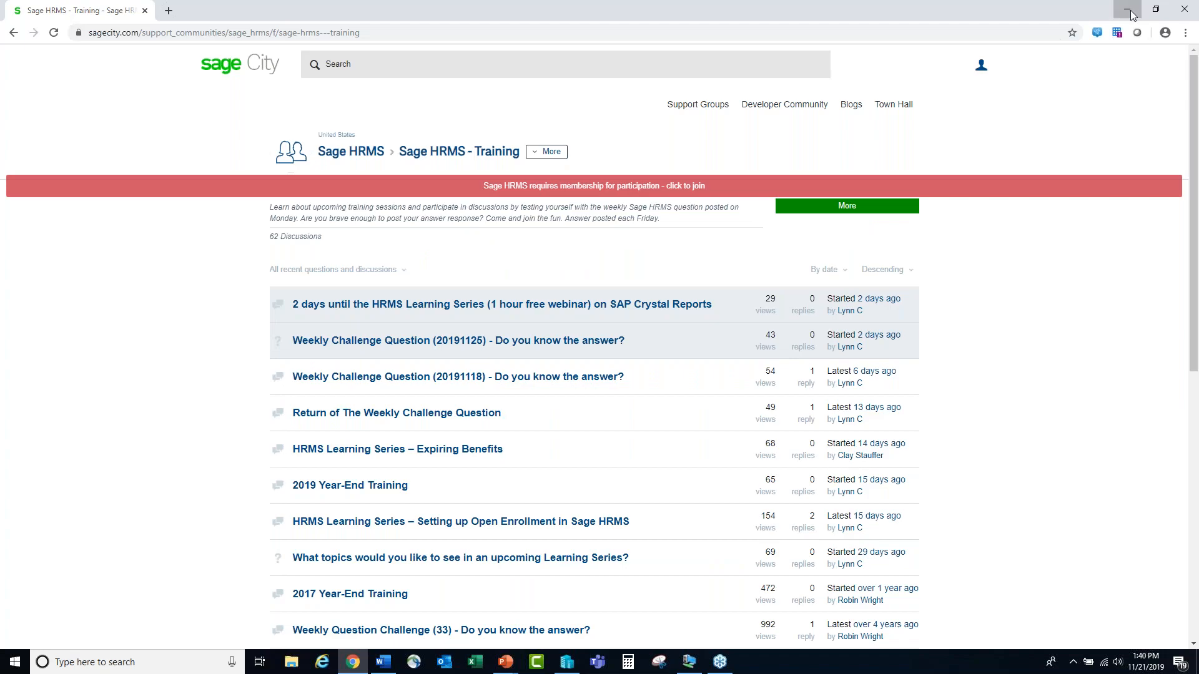
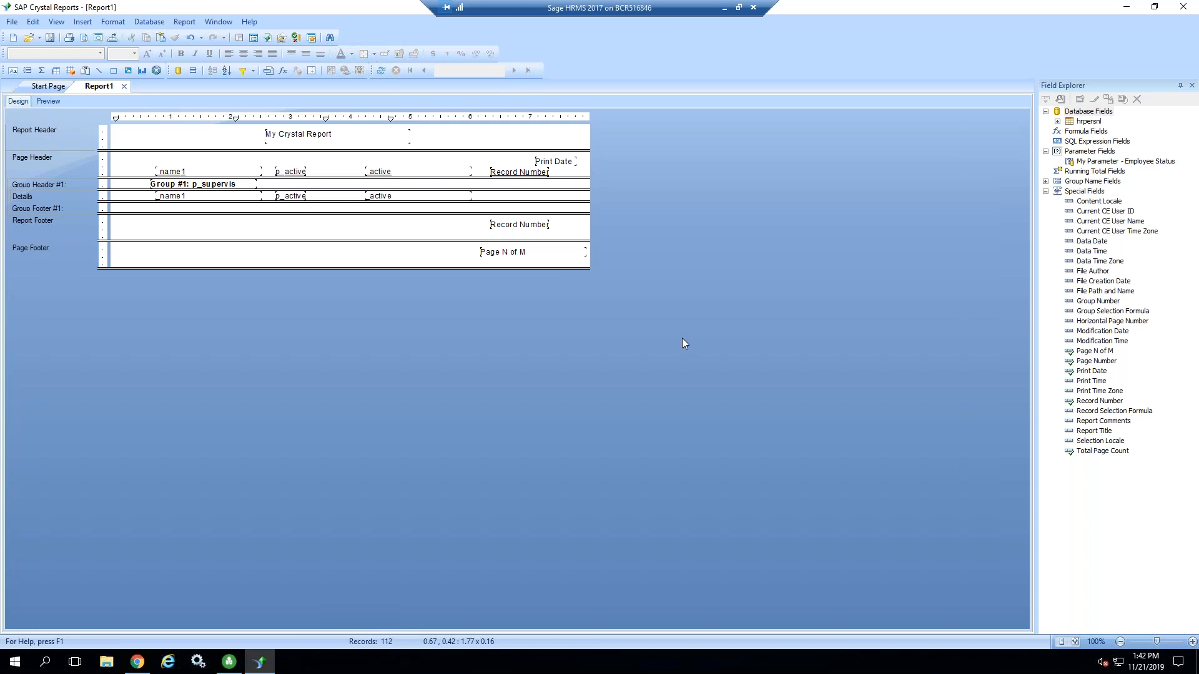
- Edit My Parameter - Employee Status to use a static list of values with p_active as its value field
{"action": "right_click", "coordinate": [1091, 161]}
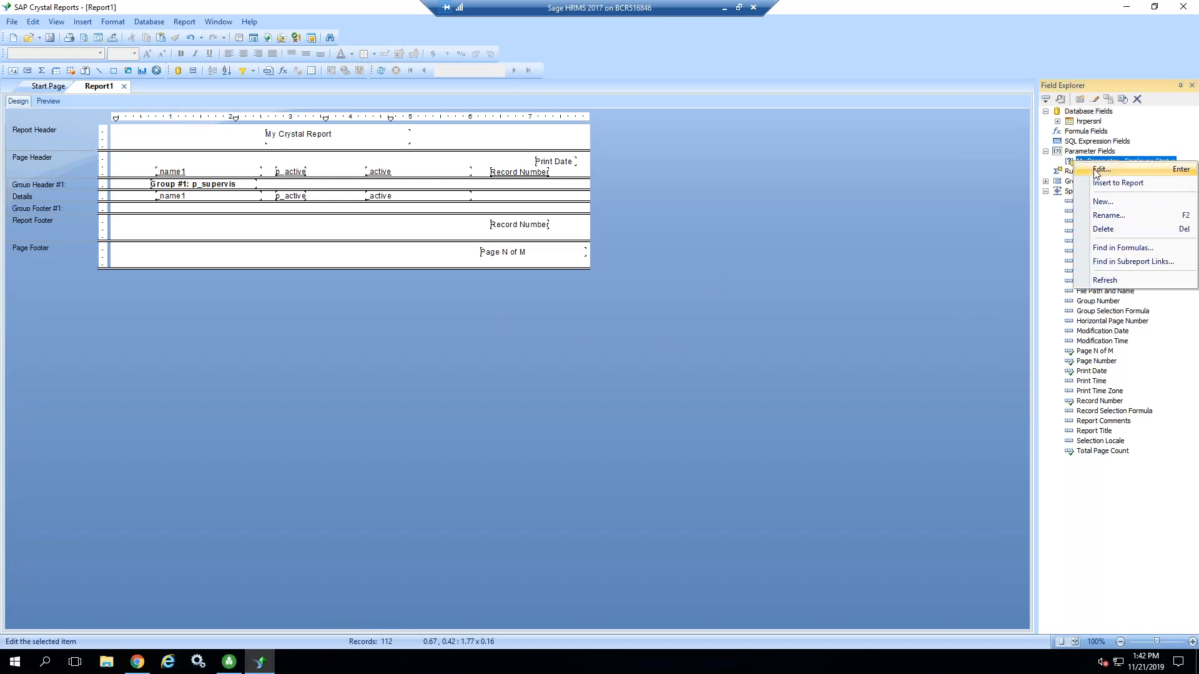
{"action": "left_click", "coordinate": [1099, 173]}
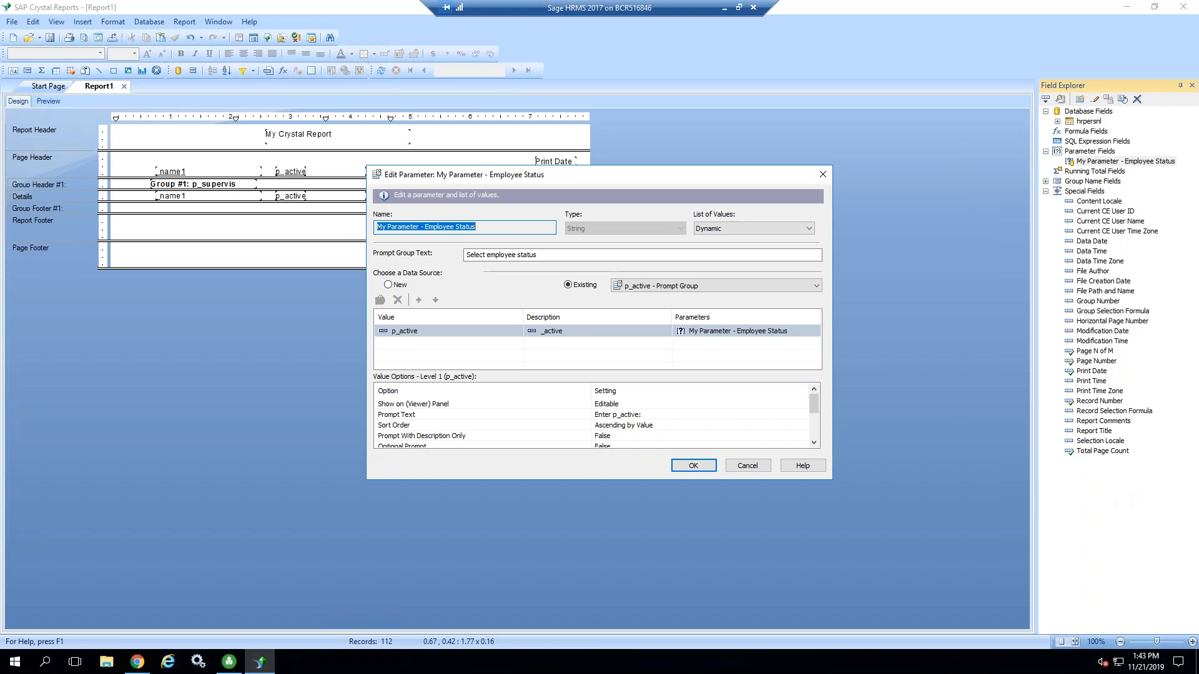
{"action": "left_click", "coordinate": [736, 230]}
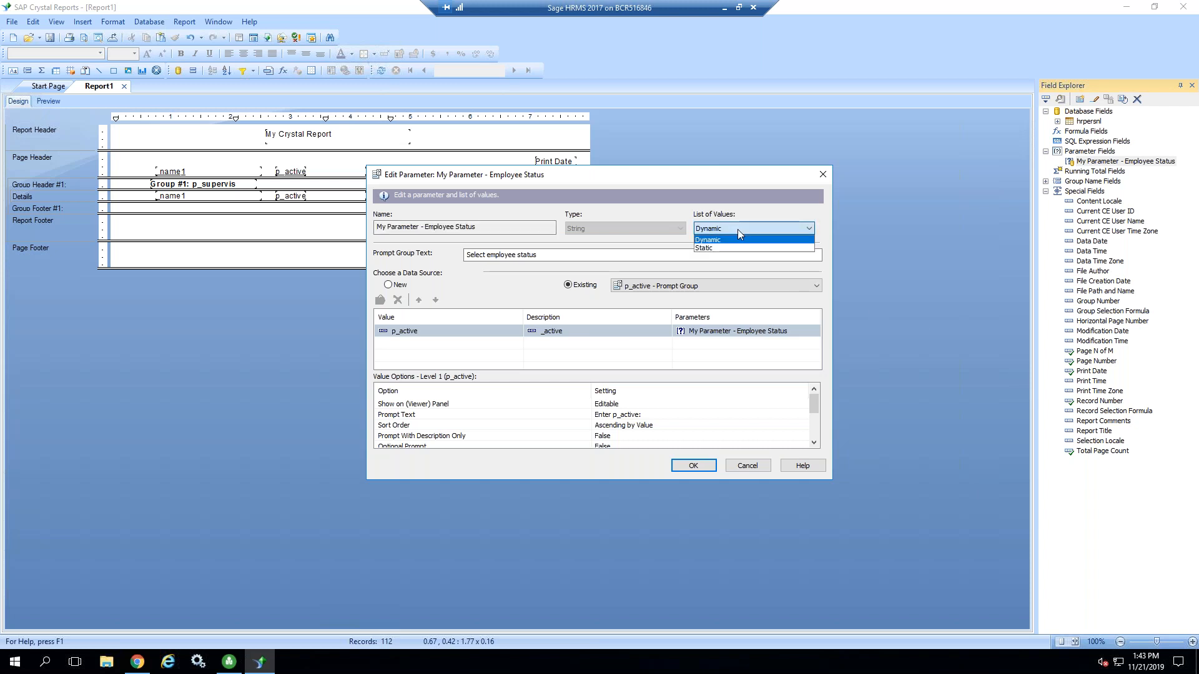
{"action": "left_click", "coordinate": [723, 248]}
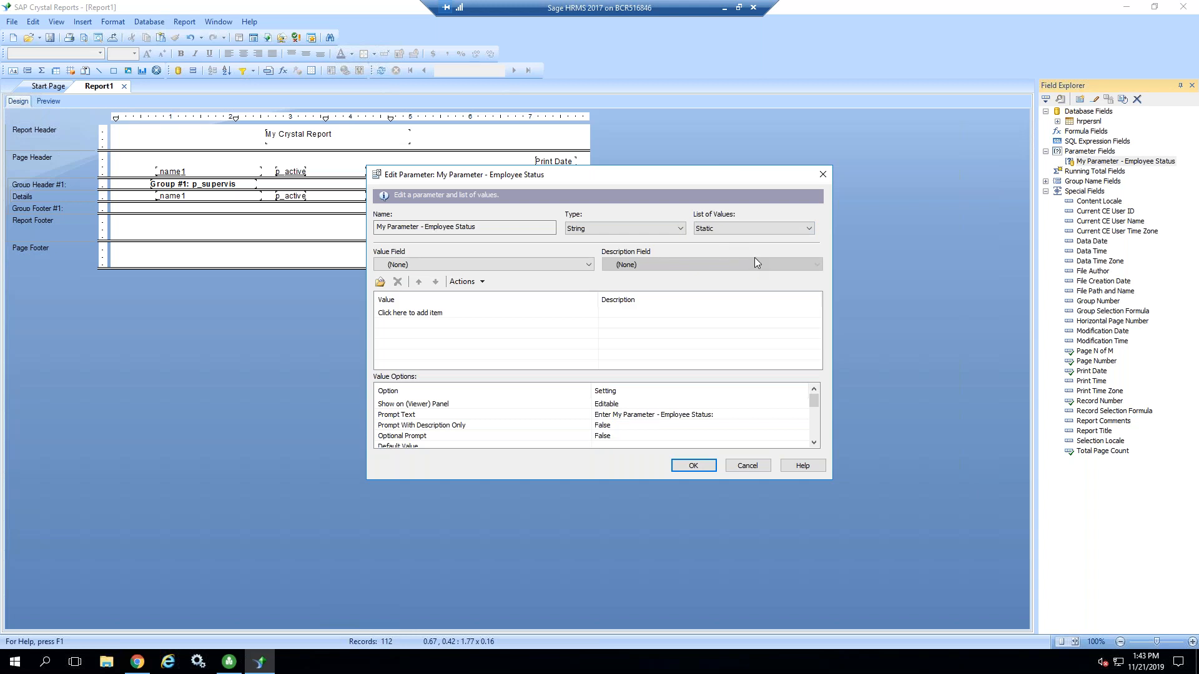
{"action": "left_click", "coordinate": [585, 265]}
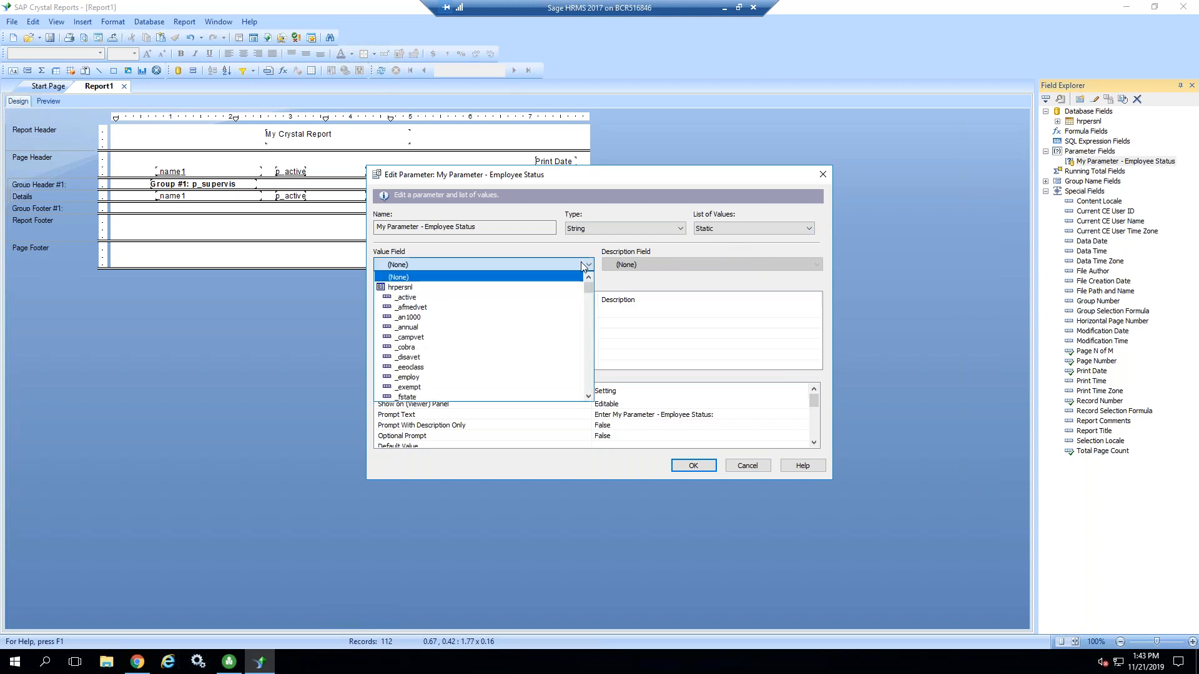
{"action": "left_click_drag", "start_coordinate": [587, 299], "coordinate": [588, 309]}
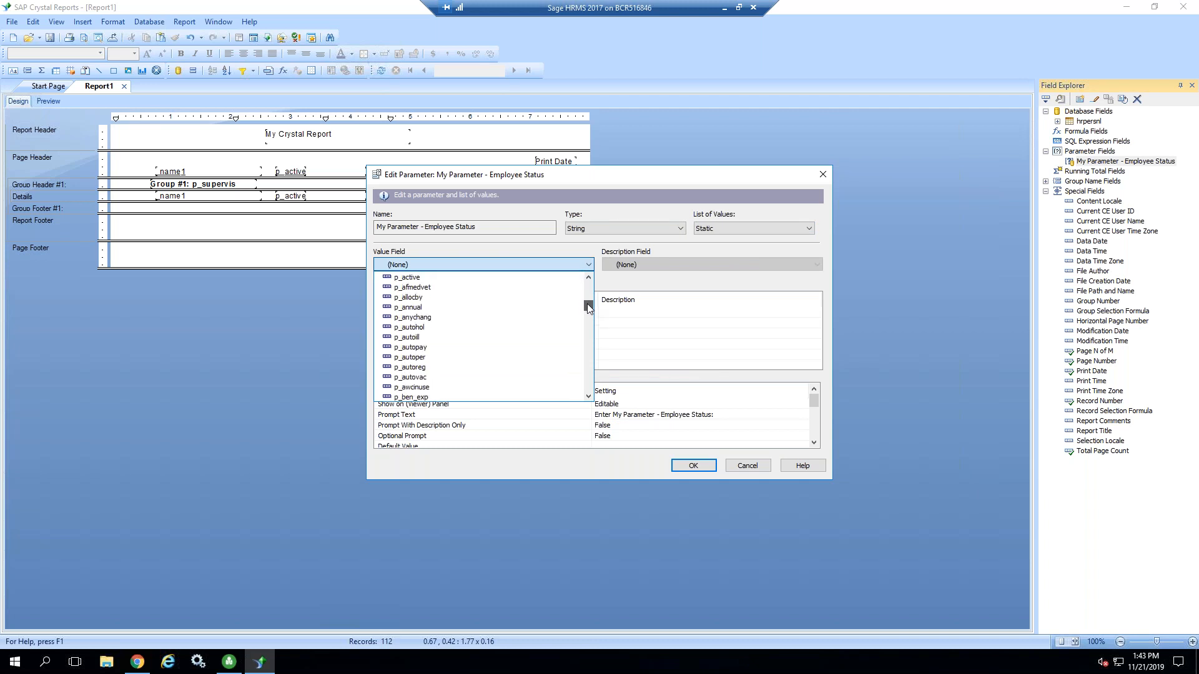
{"action": "left_click", "coordinate": [435, 279]}
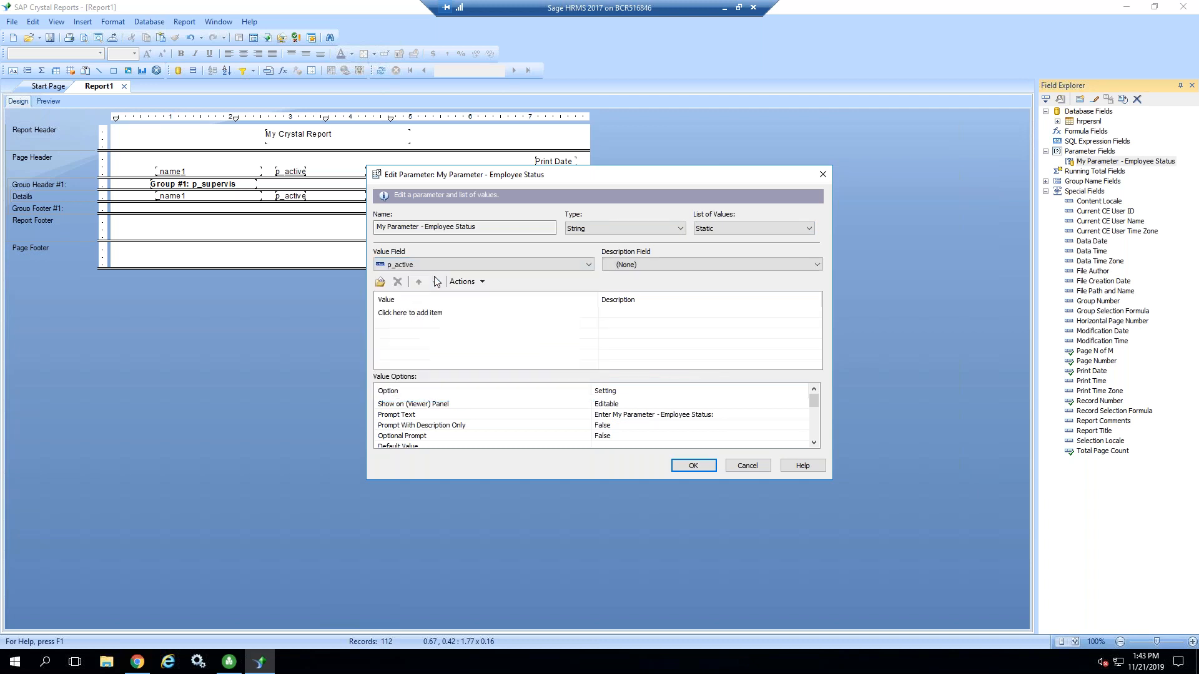
- Add a blank value item to the parameter's static list and try to accept the parameter
{"action": "left_click", "coordinate": [457, 312]}
{"action": "left_click", "coordinate": [594, 312]}
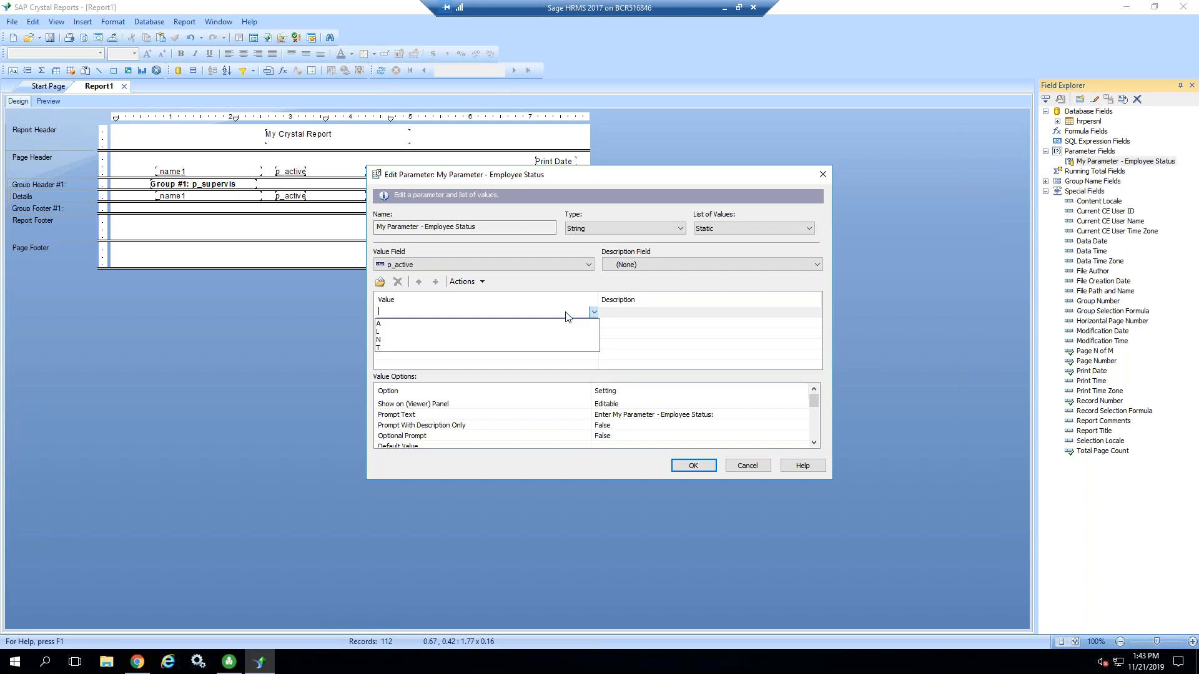
{"action": "left_click", "coordinate": [646, 334]}
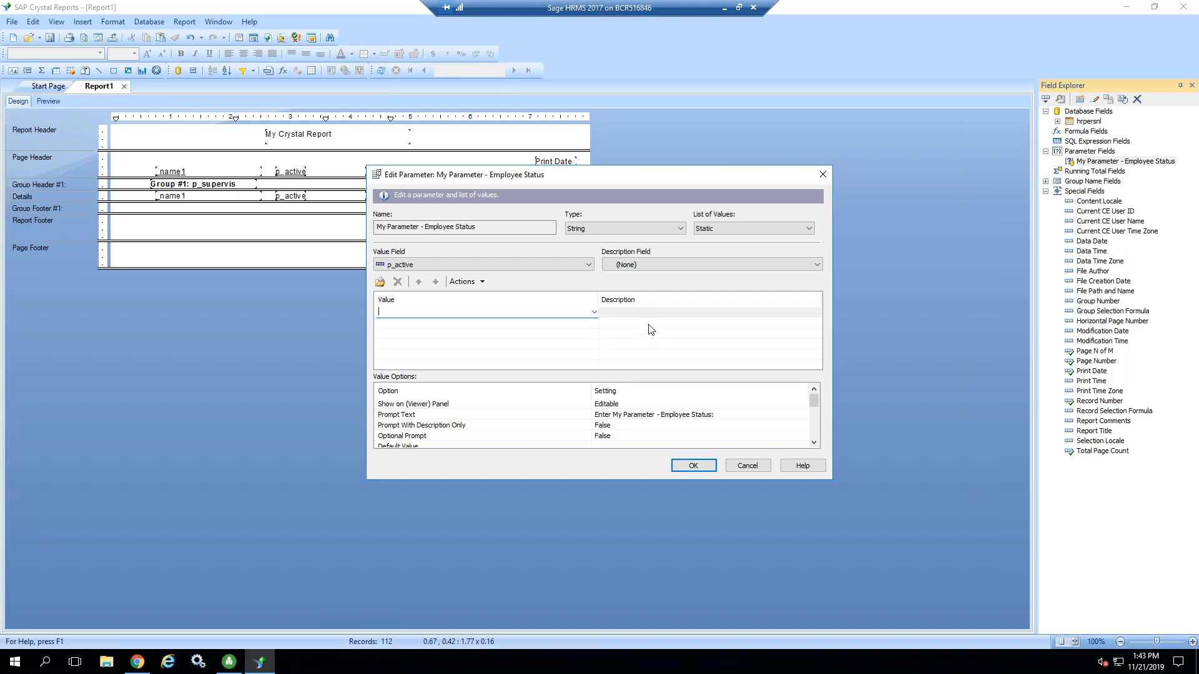
{"action": "left_click", "coordinate": [697, 468]}
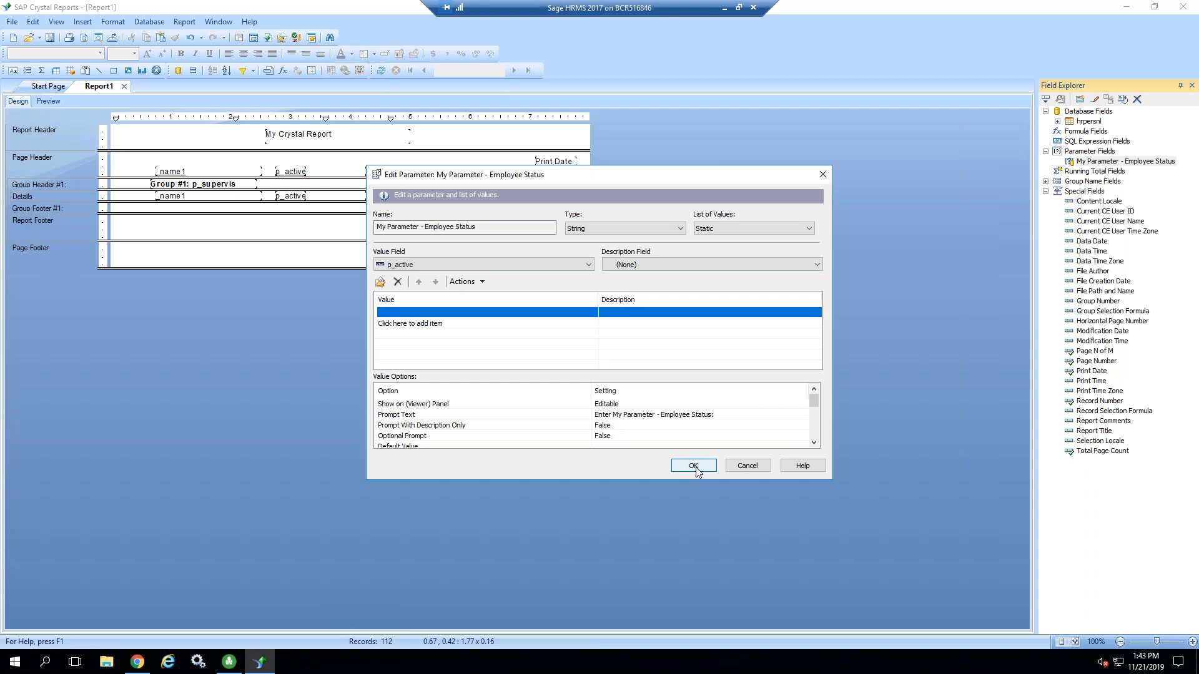
{"action": "left_click", "coordinate": [697, 471]}
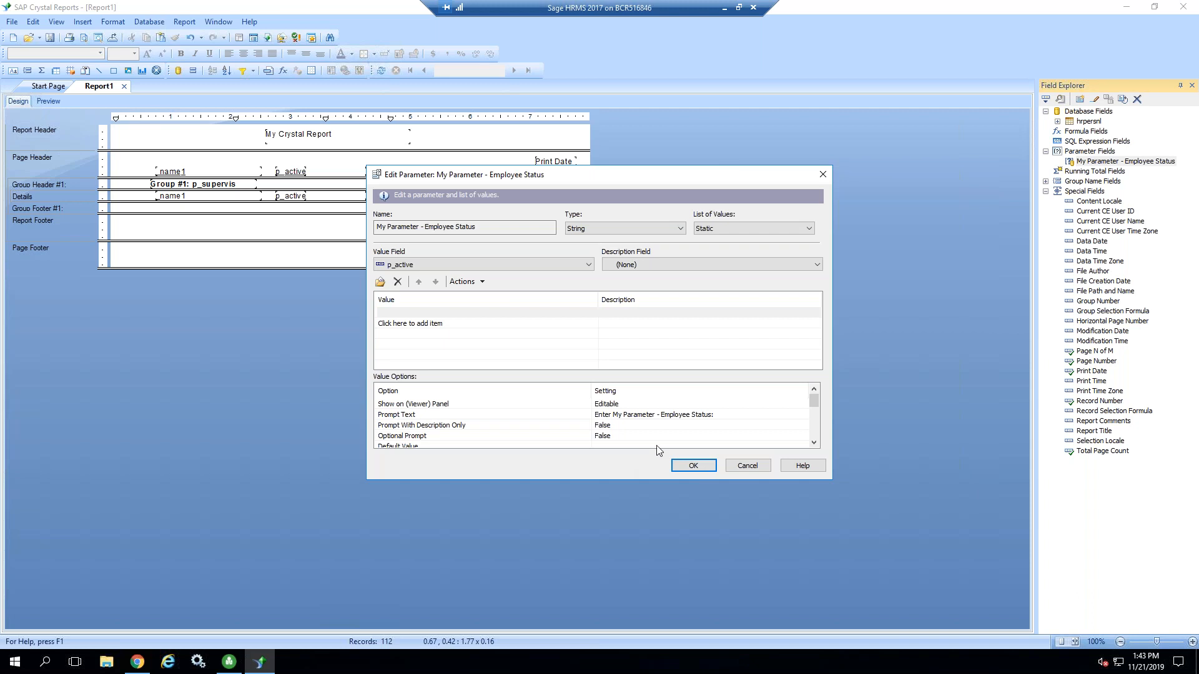
- Review the parameter's value options through the custom, multiple, discrete and range settings, and save the parameter
{"action": "left_click", "coordinate": [815, 444]}
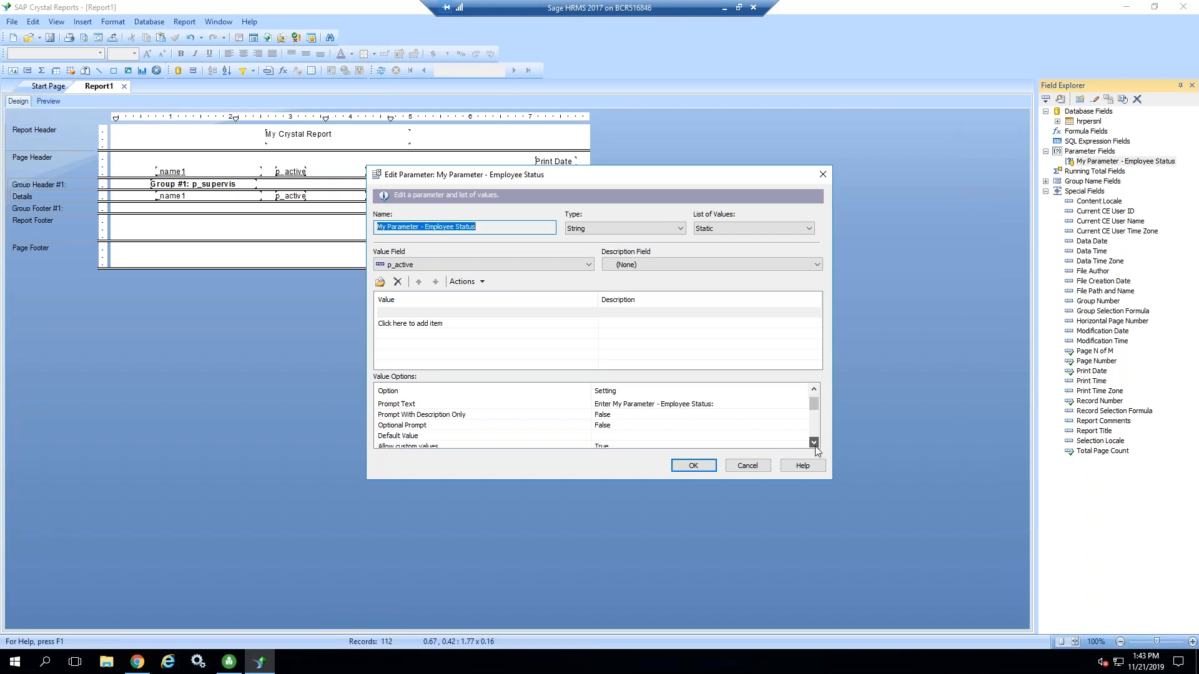
{"action": "left_click", "coordinate": [814, 443]}
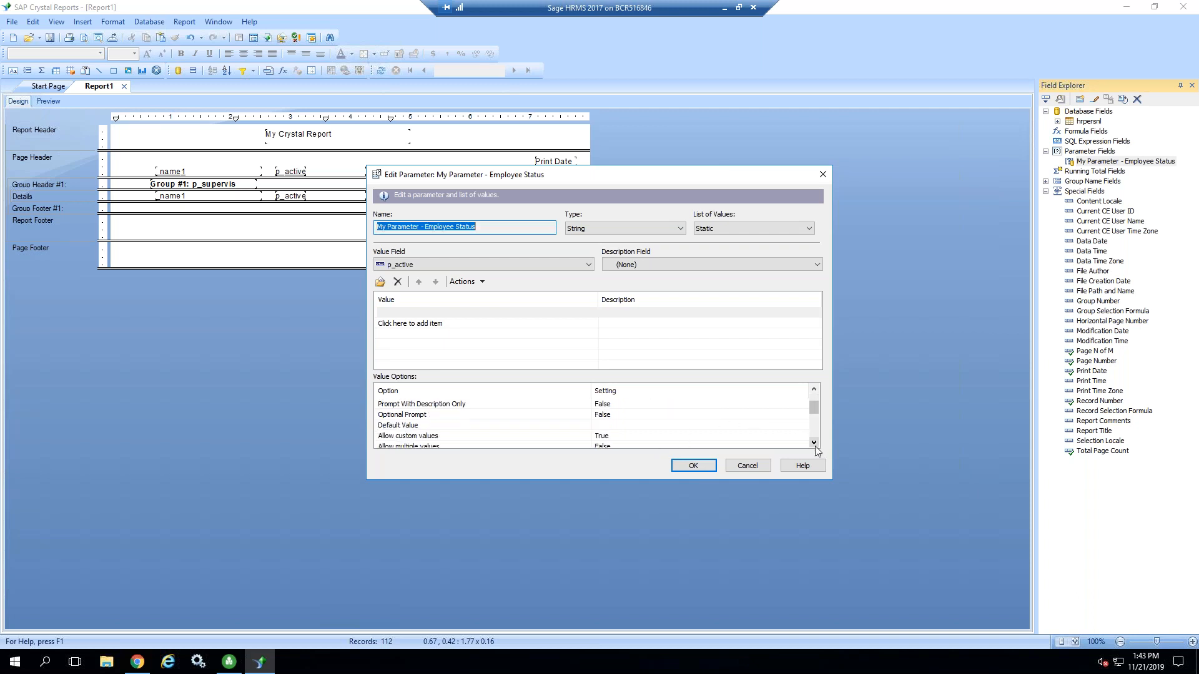
{"action": "double_click", "coordinate": [814, 443]}
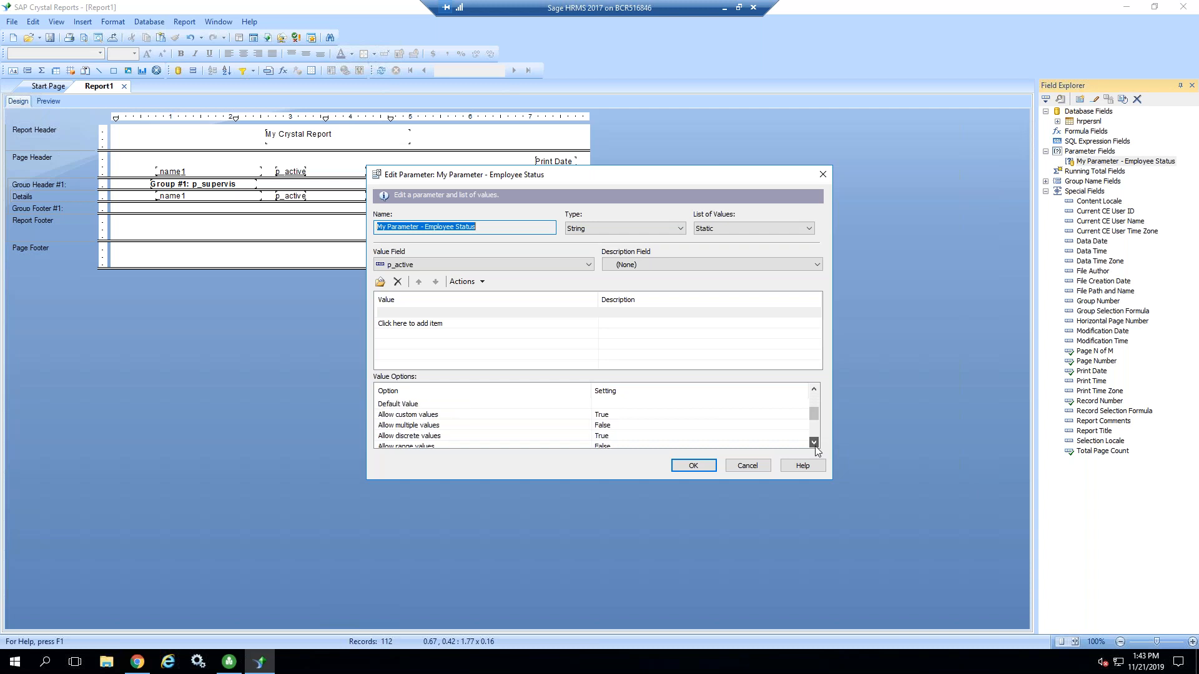
{"action": "left_click", "coordinate": [694, 465]}
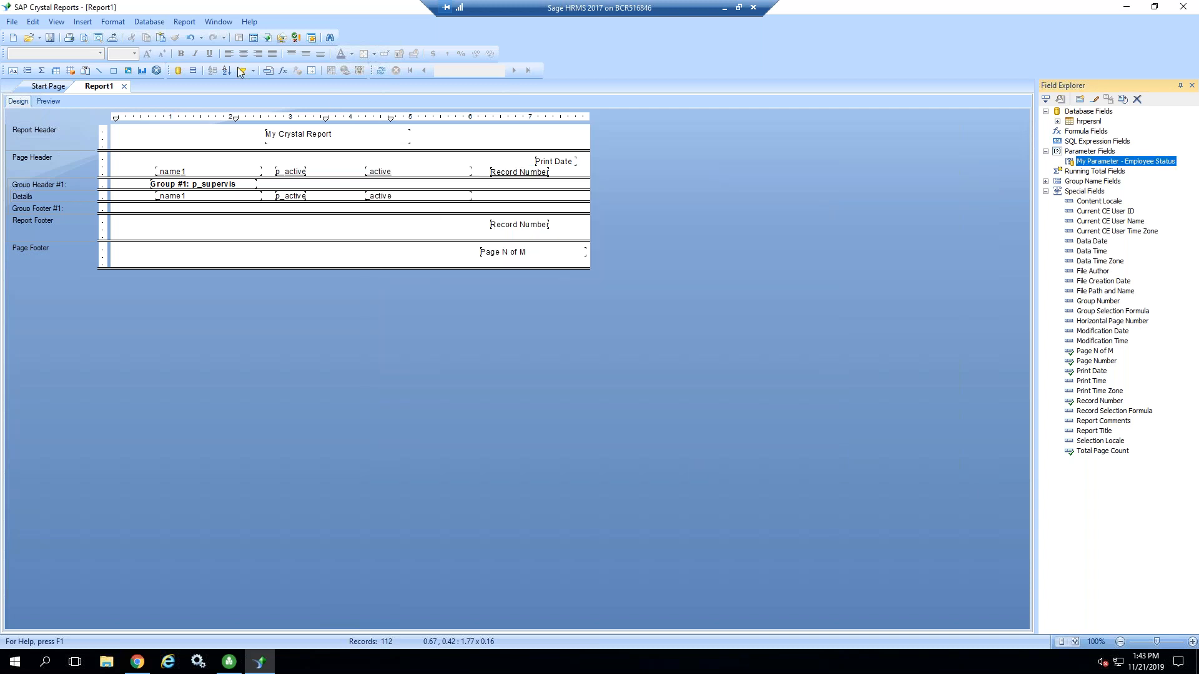
- Preview the report and check the selectable values in the Employee Status prompt
{"action": "left_click", "coordinate": [52, 102]}
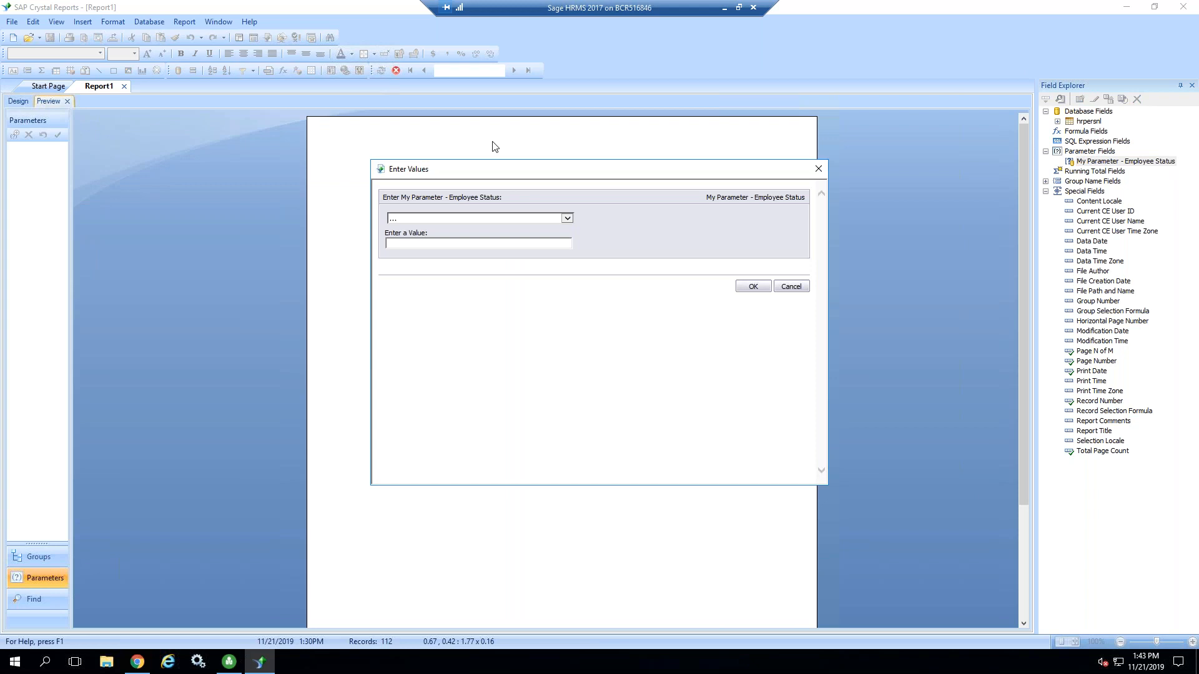
{"action": "left_click", "coordinate": [568, 219]}
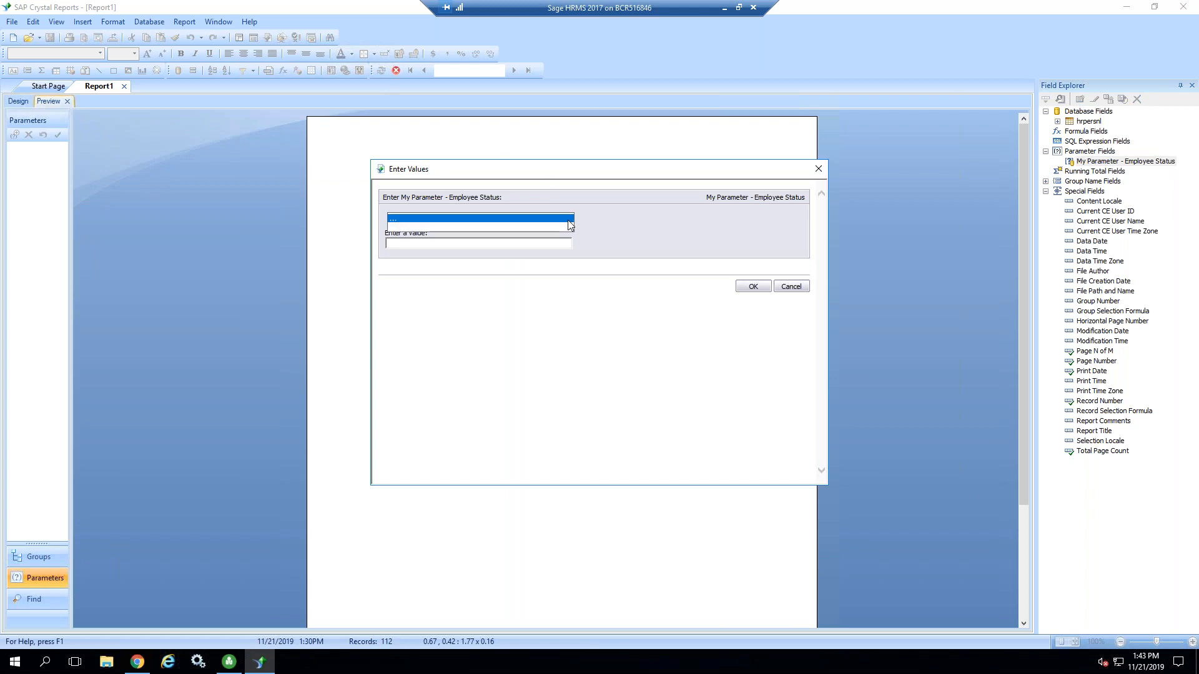
{"action": "left_click", "coordinate": [594, 216]}
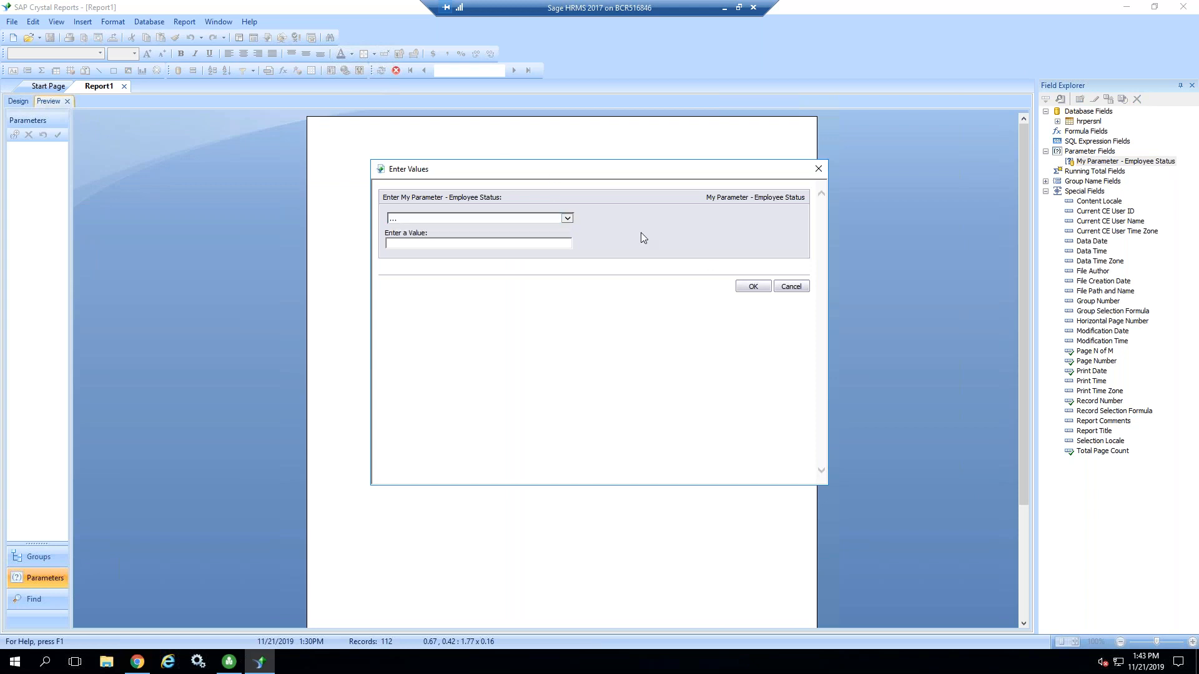
- Dismiss the Employee Status prompt without supplying a value and proceed without data
{"action": "left_click", "coordinate": [792, 288]}
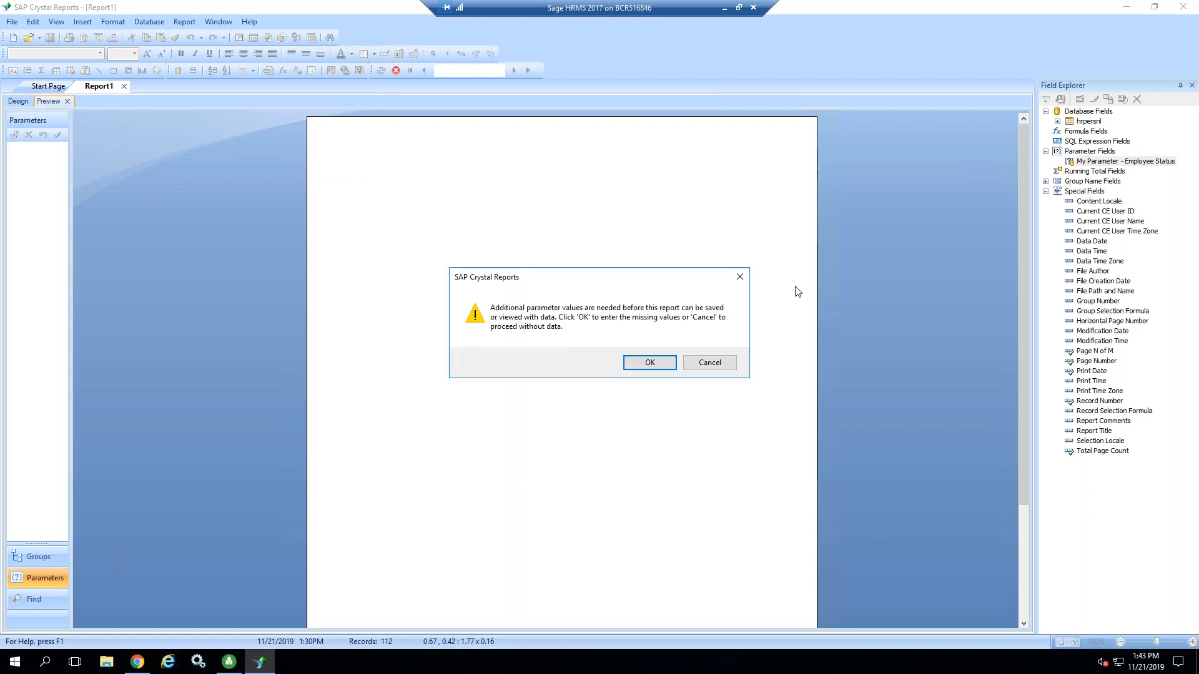
{"action": "left_click", "coordinate": [645, 362]}
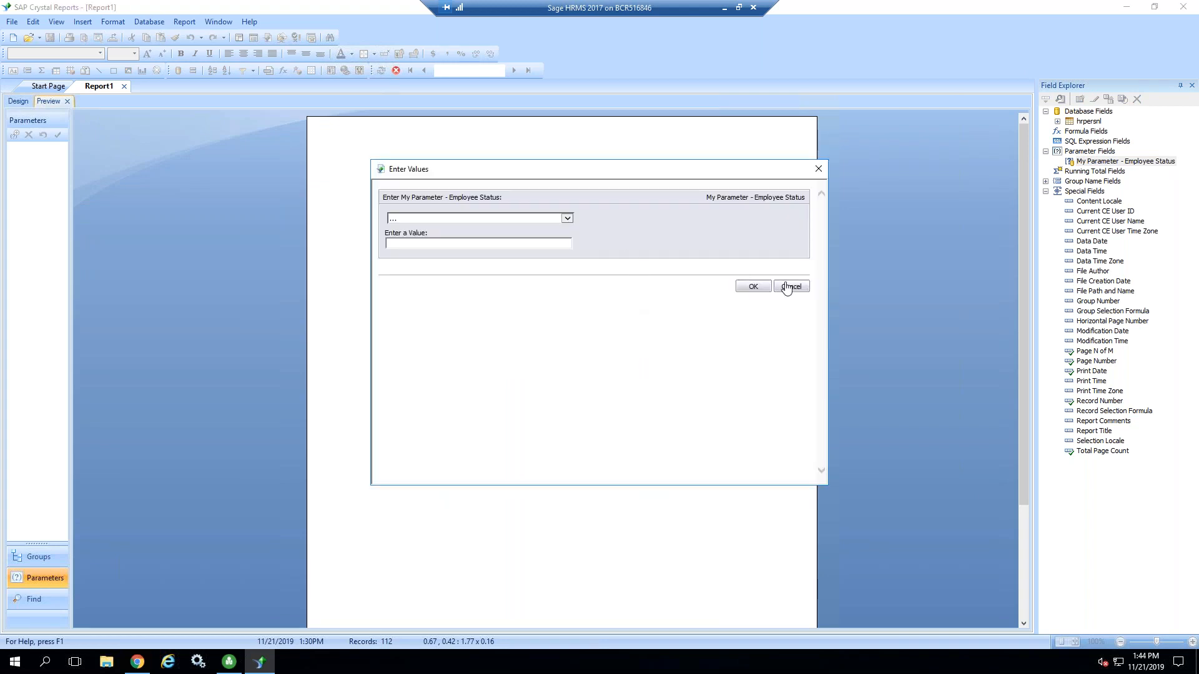
{"action": "left_click", "coordinate": [788, 291]}
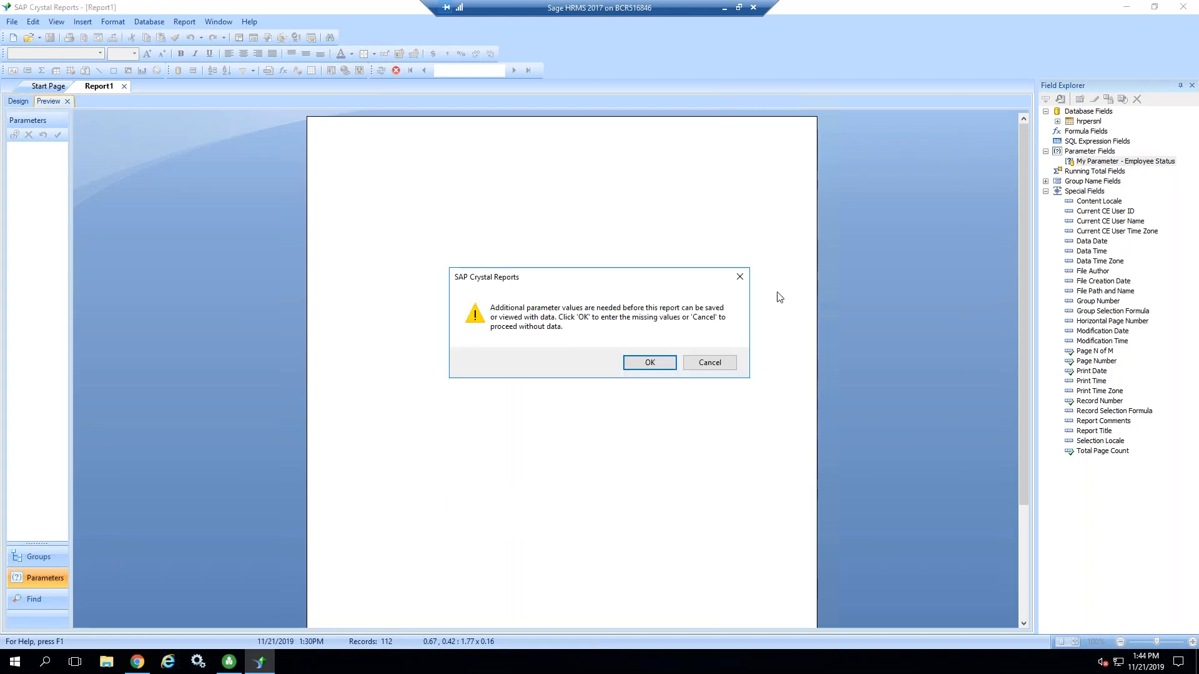
{"action": "left_click", "coordinate": [647, 362]}
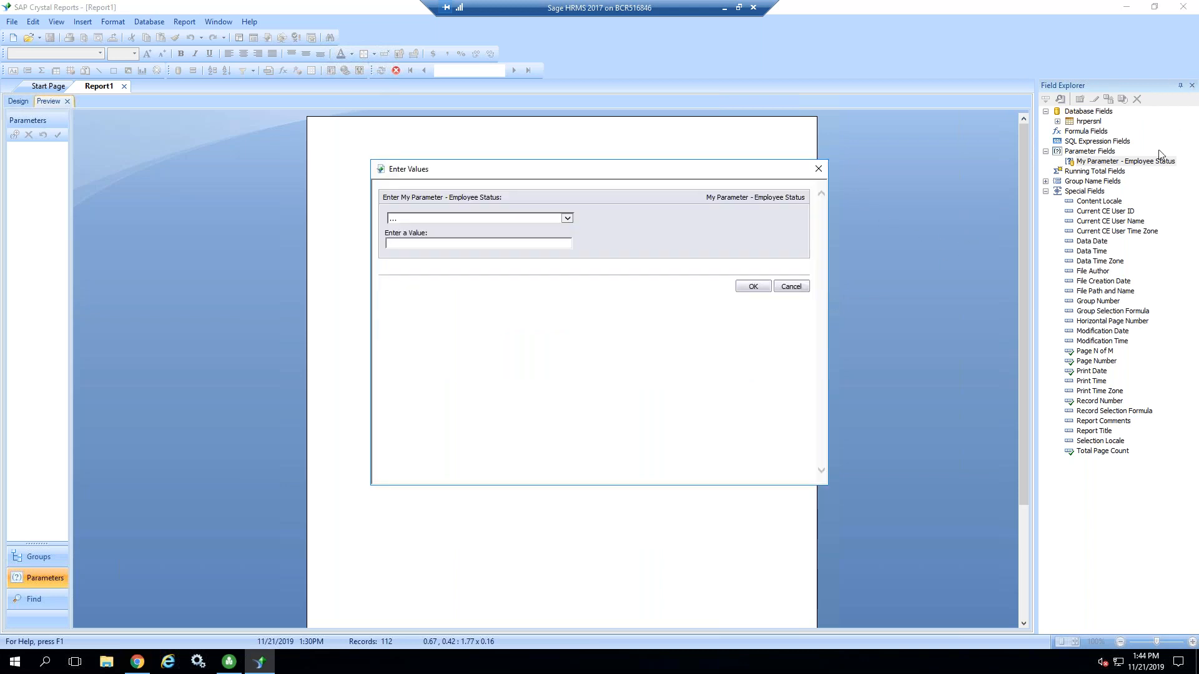
{"action": "left_click", "coordinate": [757, 288]}
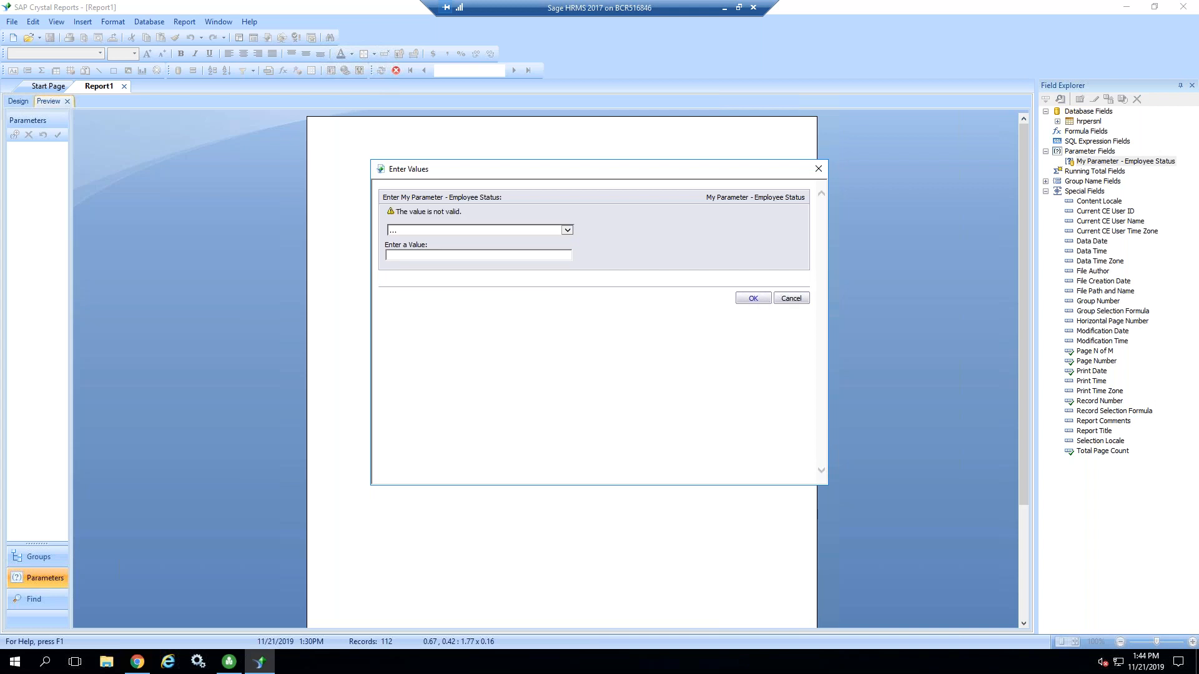
{"action": "left_click", "coordinate": [818, 168]}
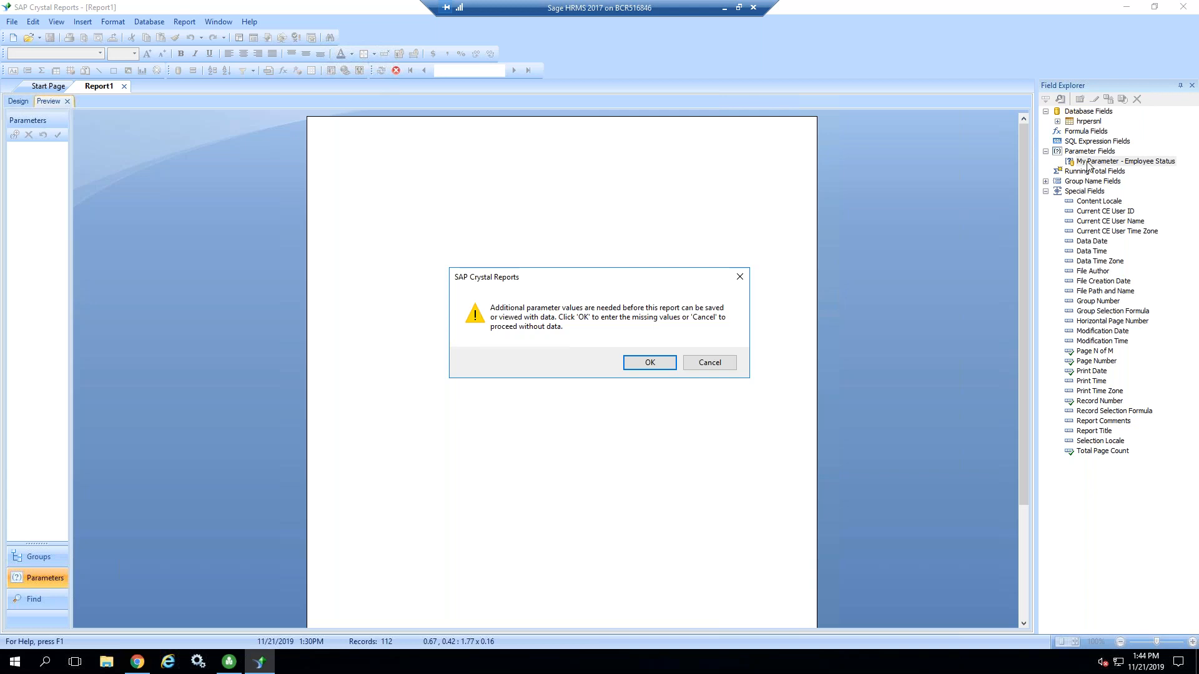
{"action": "left_click", "coordinate": [719, 365]}
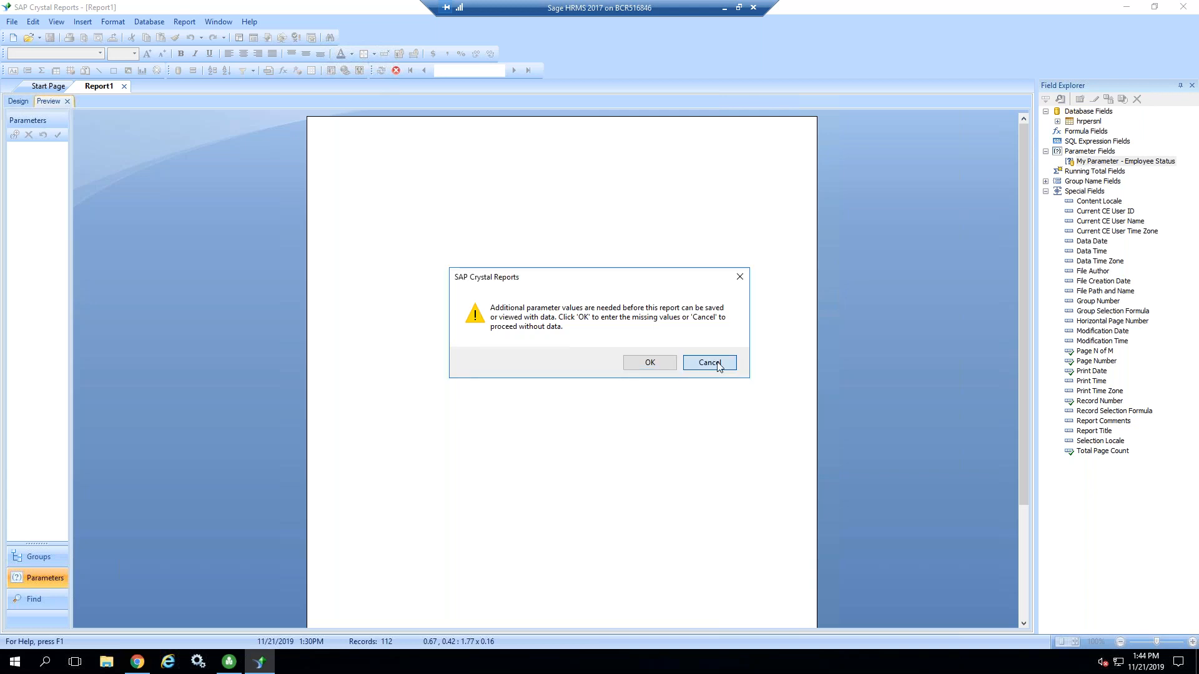
- Reopen the Employee Status parameter for editing and assign _active as its description field
{"action": "right_click", "coordinate": [1092, 164]}
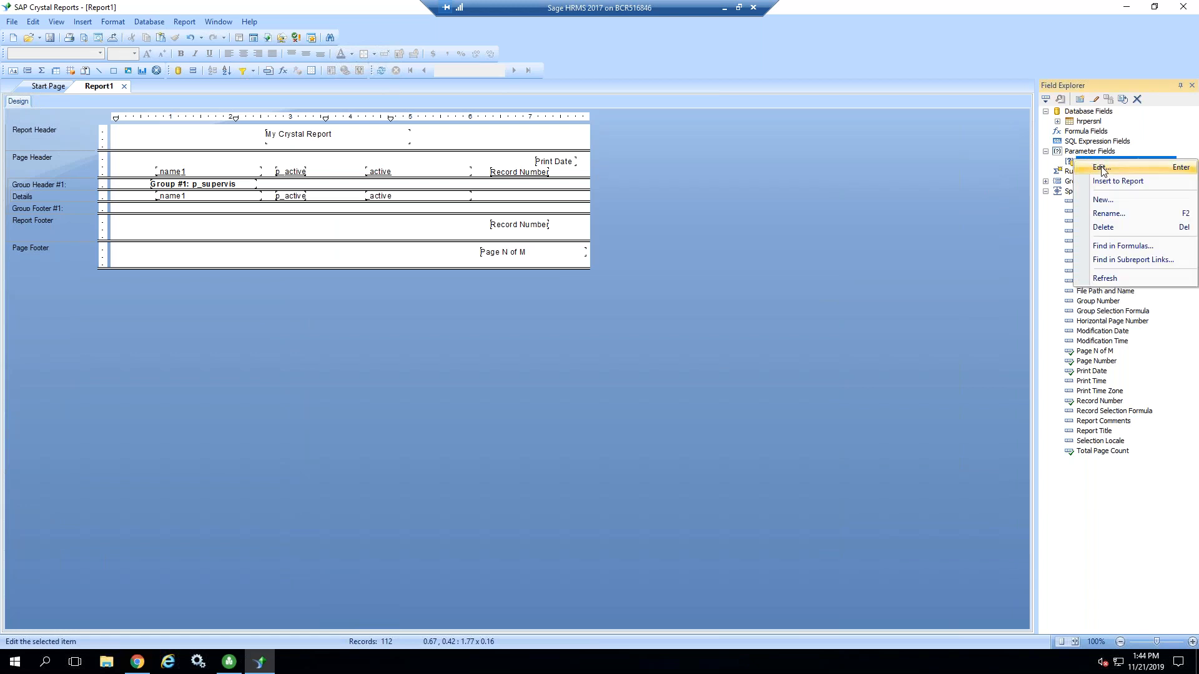
{"action": "left_click", "coordinate": [1103, 168]}
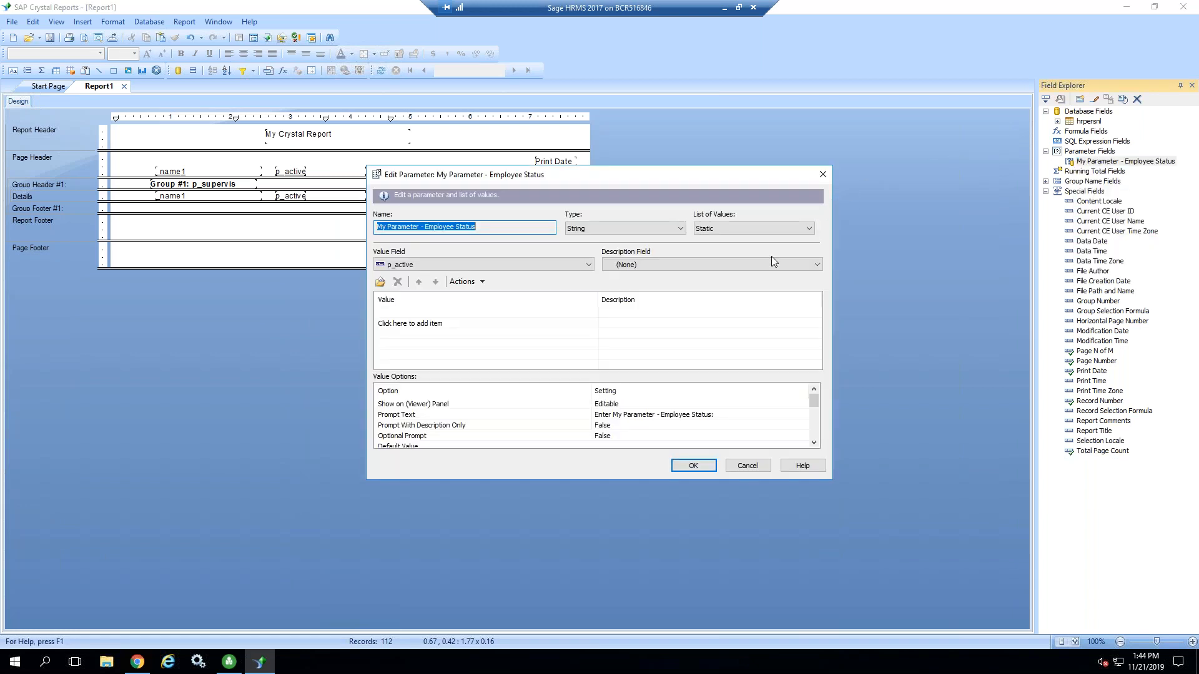
{"action": "left_click", "coordinate": [435, 313]}
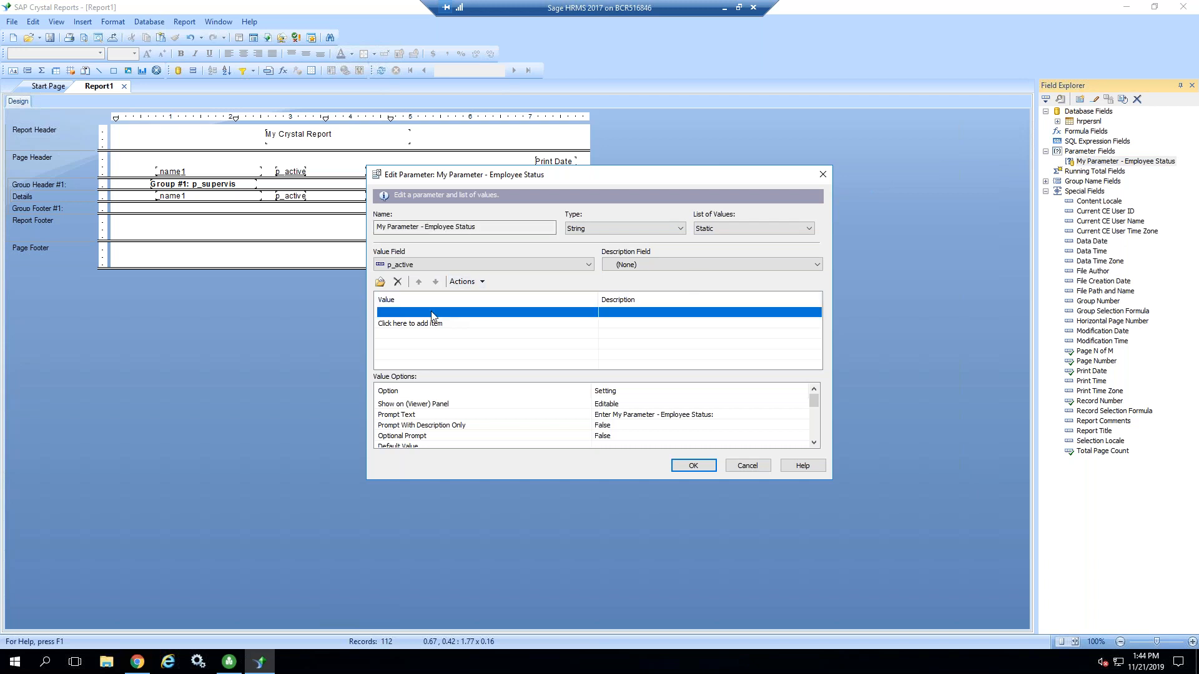
{"action": "left_click", "coordinate": [593, 314]}
{"action": "left_click", "coordinate": [593, 312]}
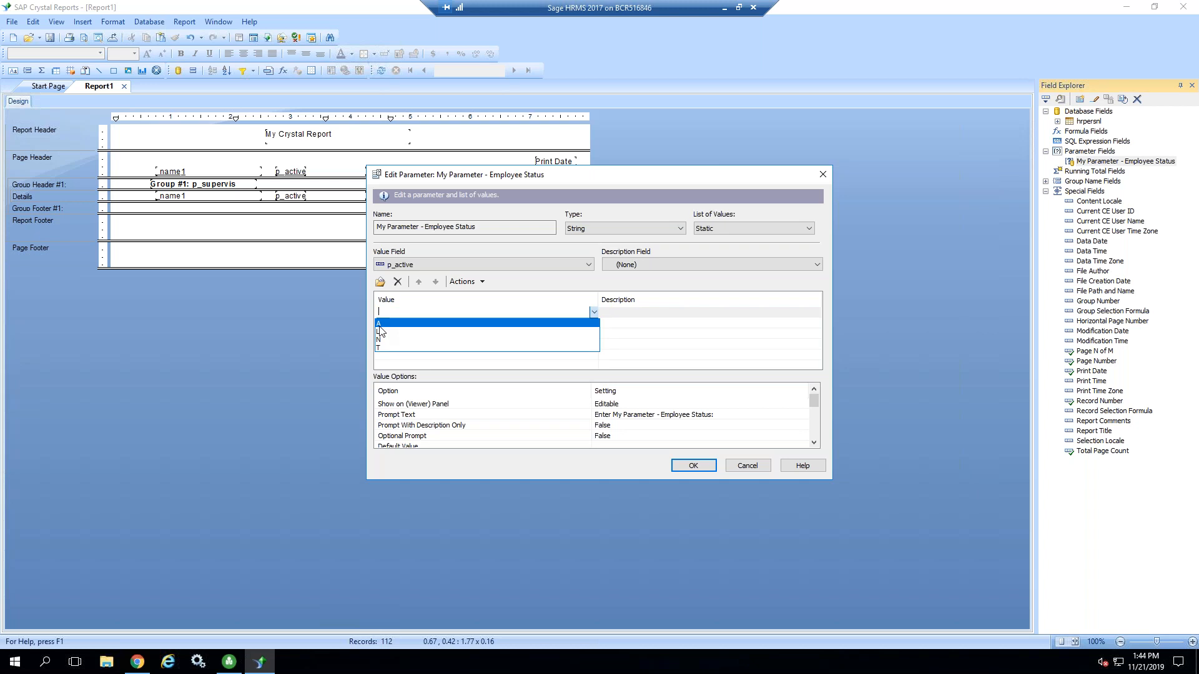
{"action": "left_click", "coordinate": [646, 264]}
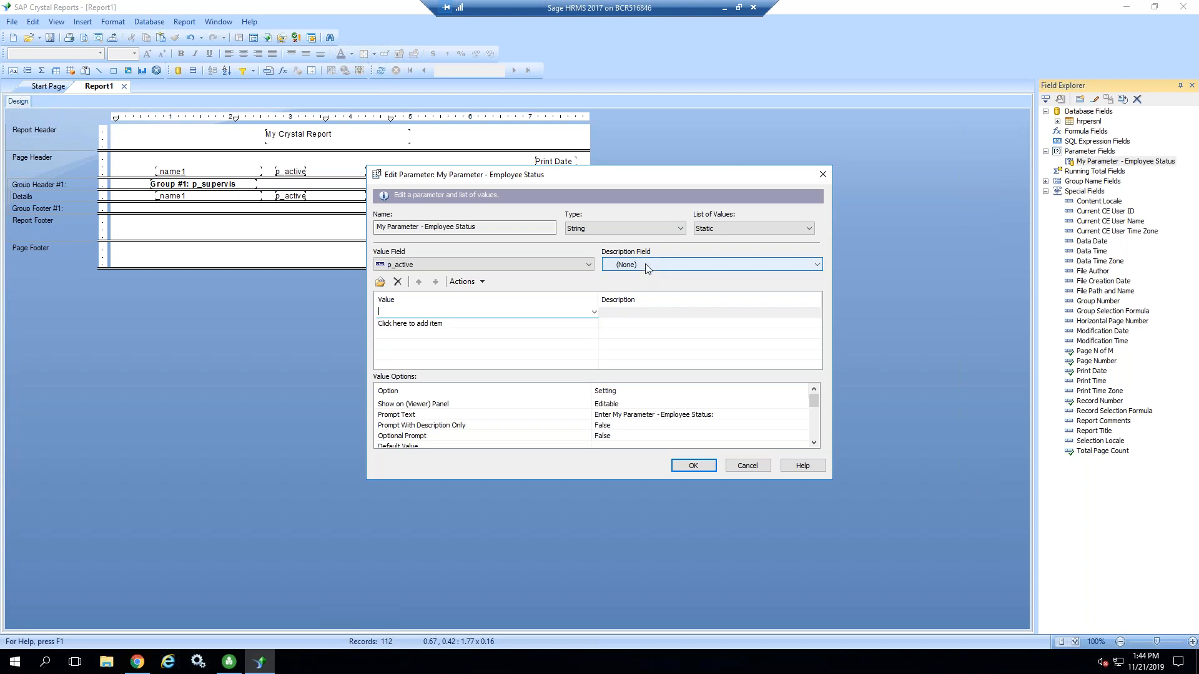
{"action": "left_click", "coordinate": [646, 263]}
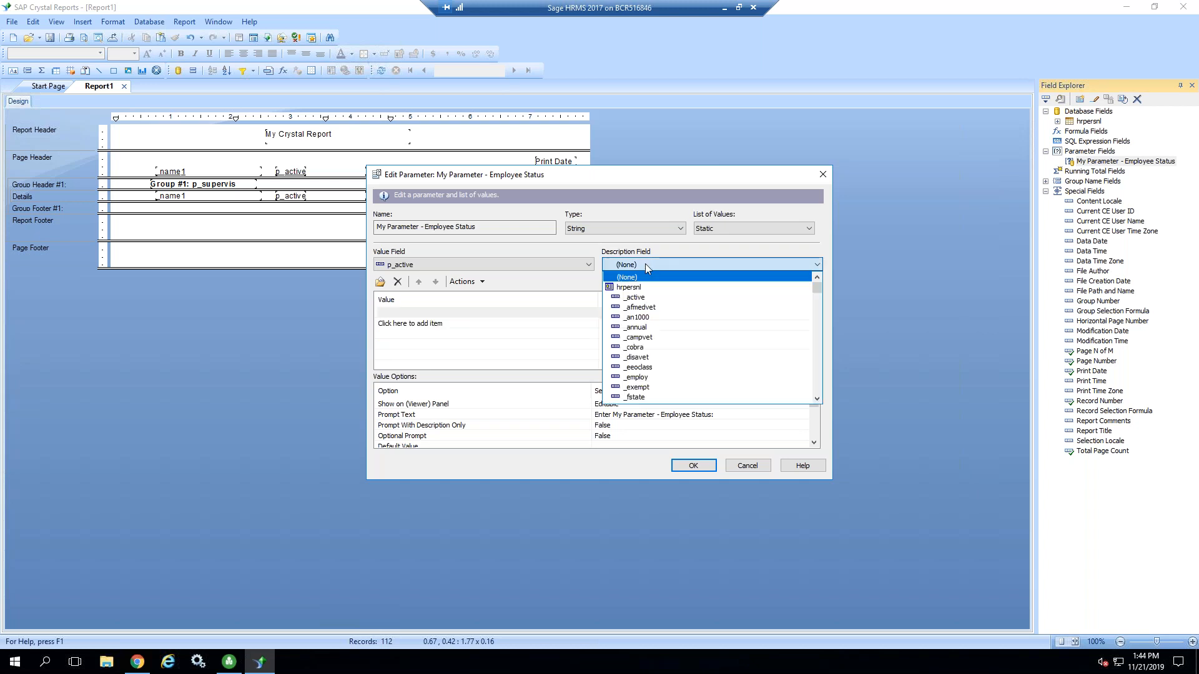
{"action": "left_click", "coordinate": [638, 298]}
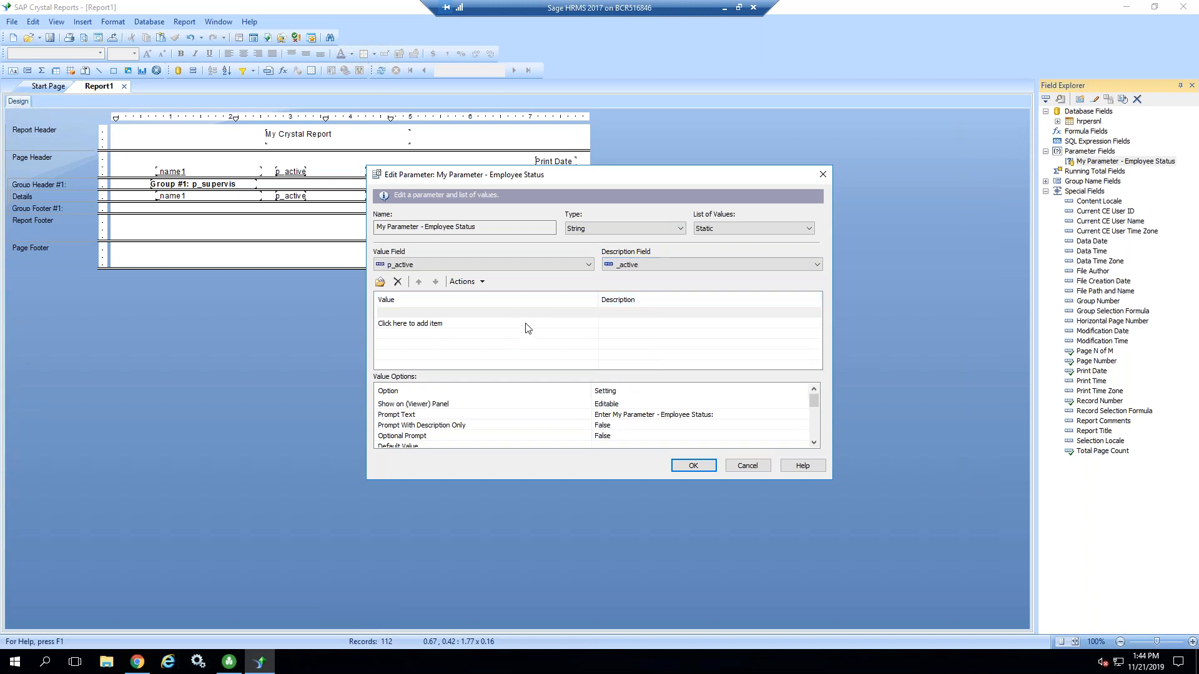
- Fill the blank item in the parameter's value list with value A and description "Active"
{"action": "left_click", "coordinate": [531, 322]}
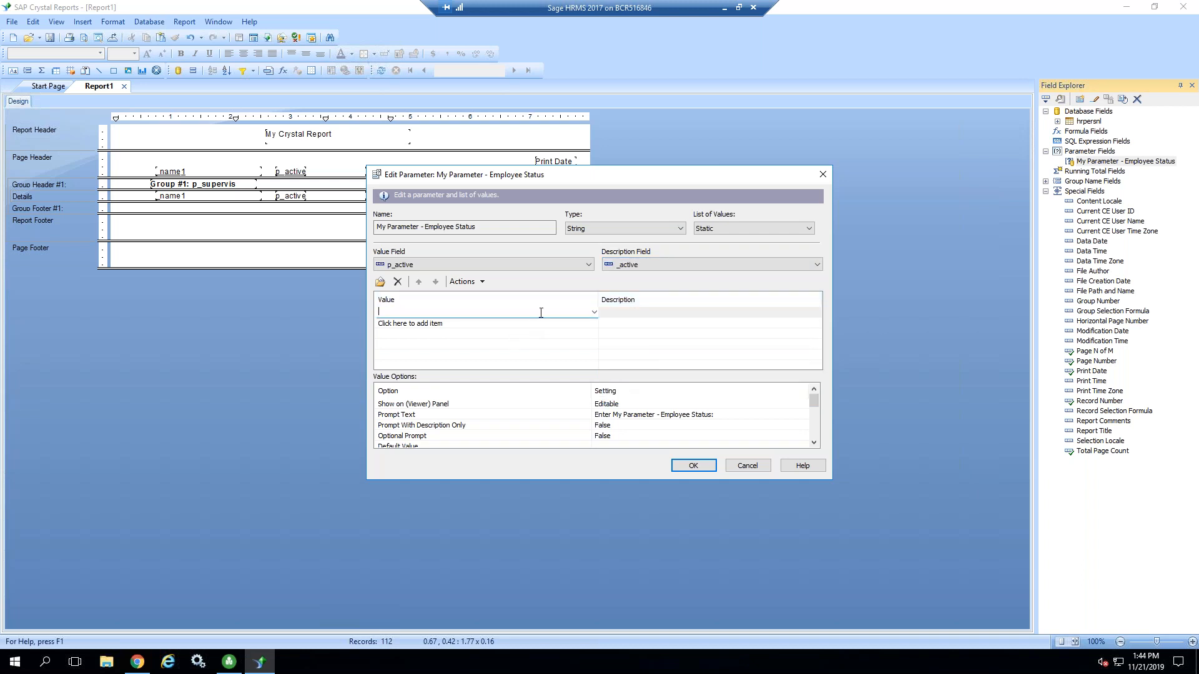
{"action": "left_click", "coordinate": [593, 312]}
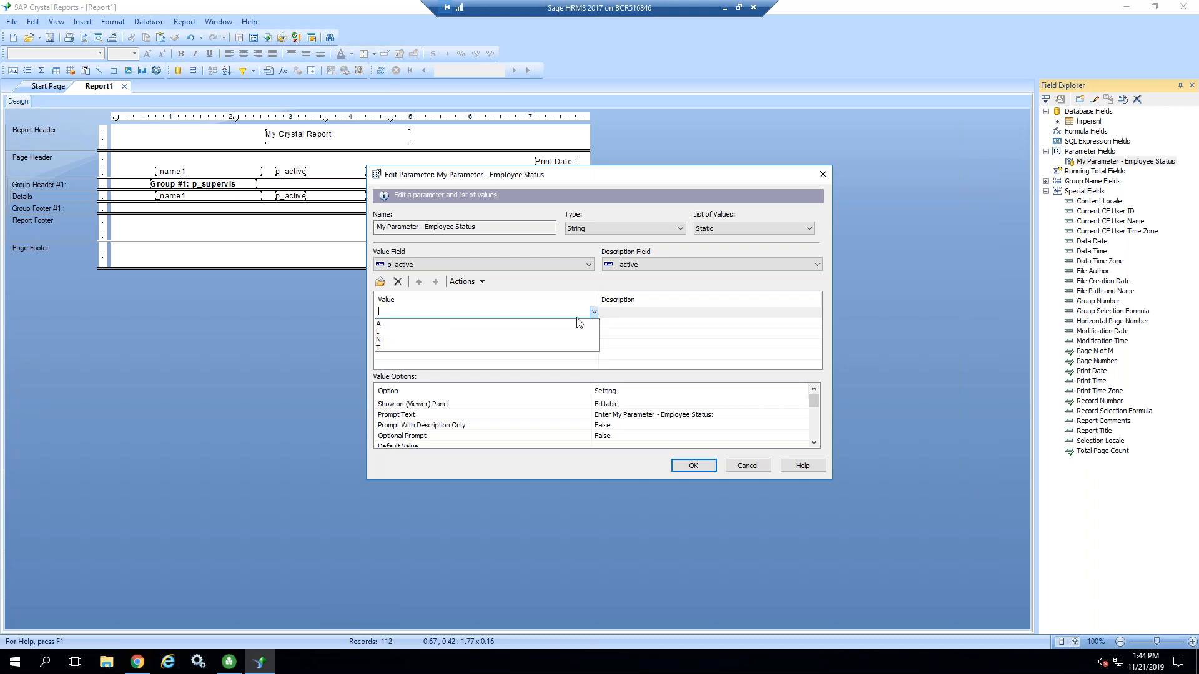
{"action": "left_click", "coordinate": [383, 324]}
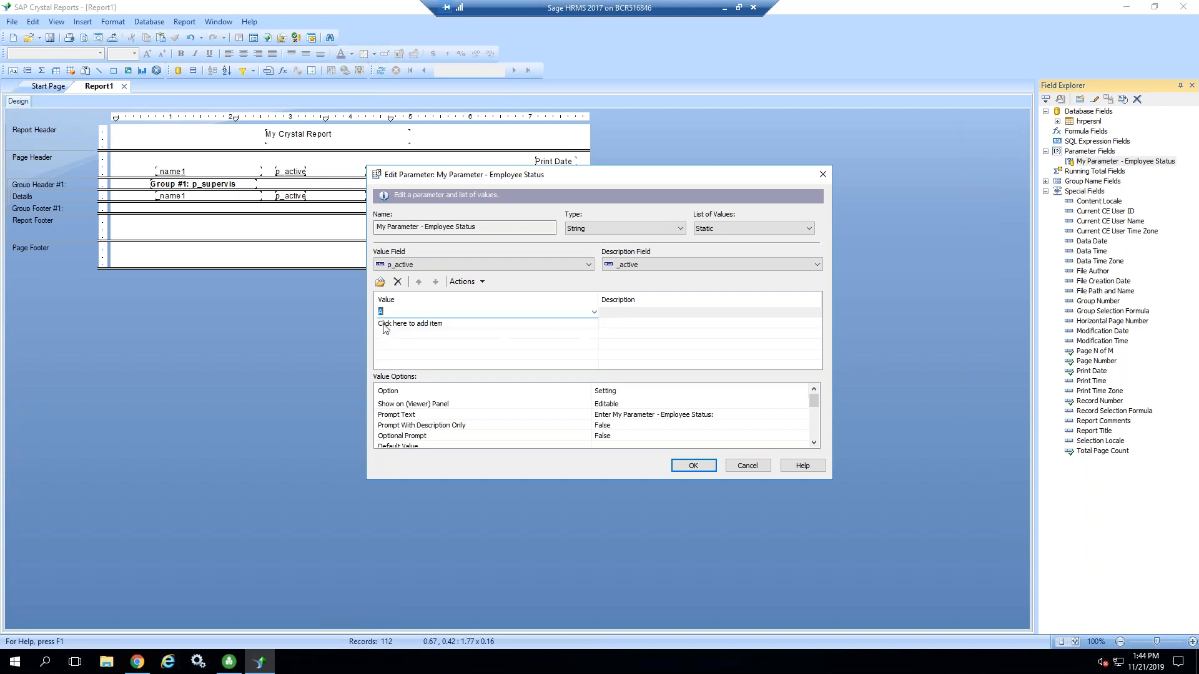
{"action": "left_click", "coordinate": [643, 311]}
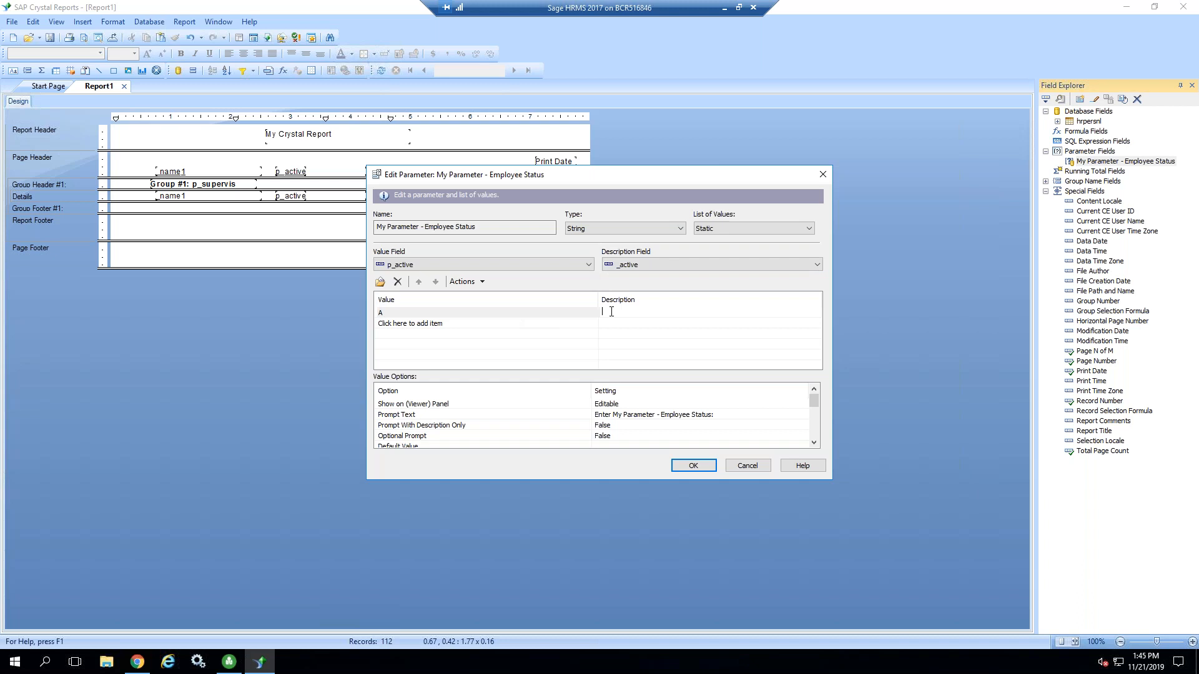
{"action": "type", "text": "Active"}
- Add value L with the description "LOA" to the parameter's static list
{"action": "left_click", "coordinate": [407, 324]}
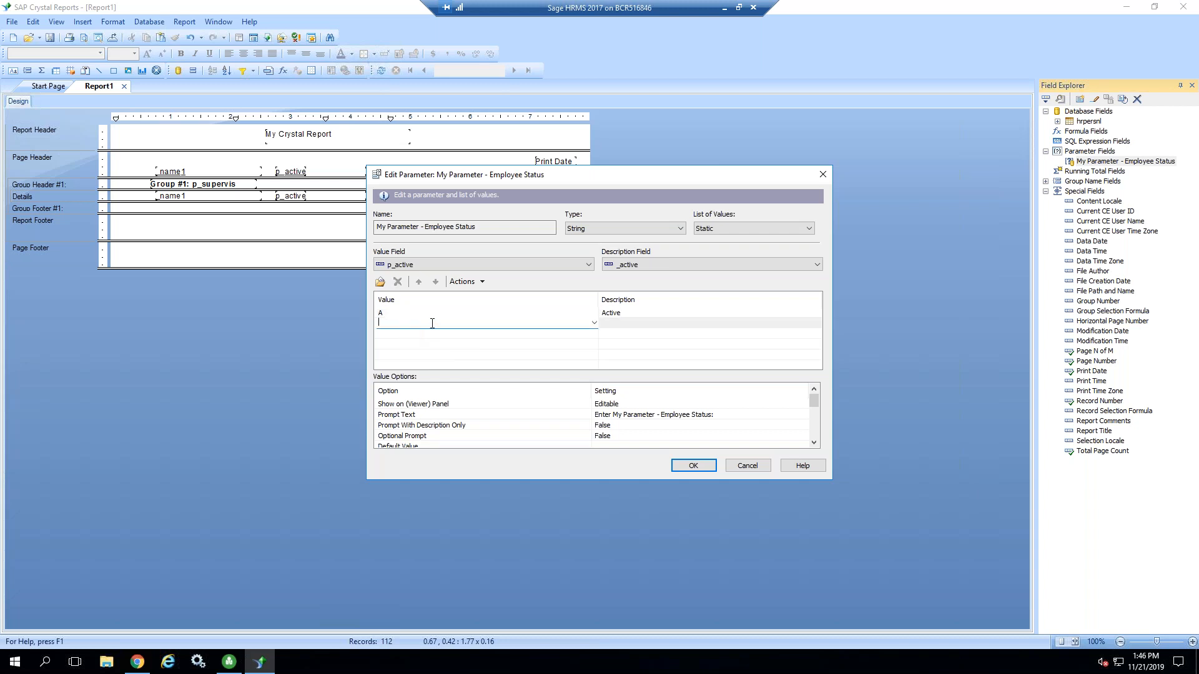
{"action": "left_click", "coordinate": [593, 322]}
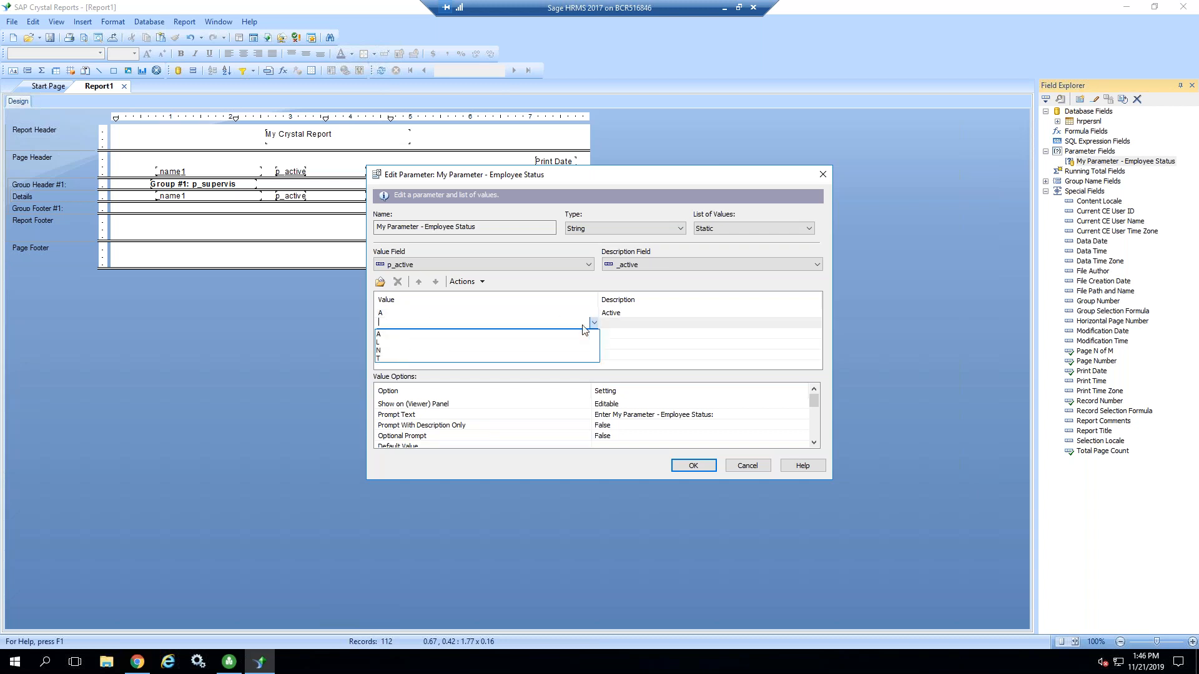
{"action": "left_click", "coordinate": [404, 348]}
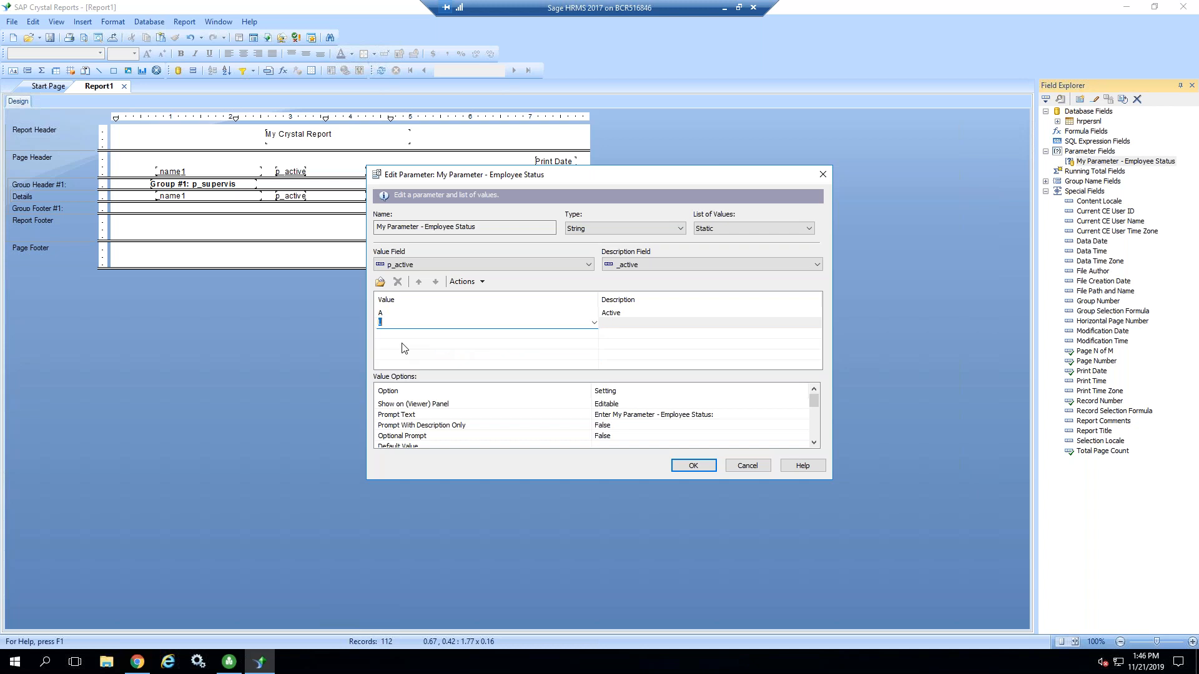
{"action": "left_click", "coordinate": [609, 322]}
{"action": "type", "text": "LOA"}
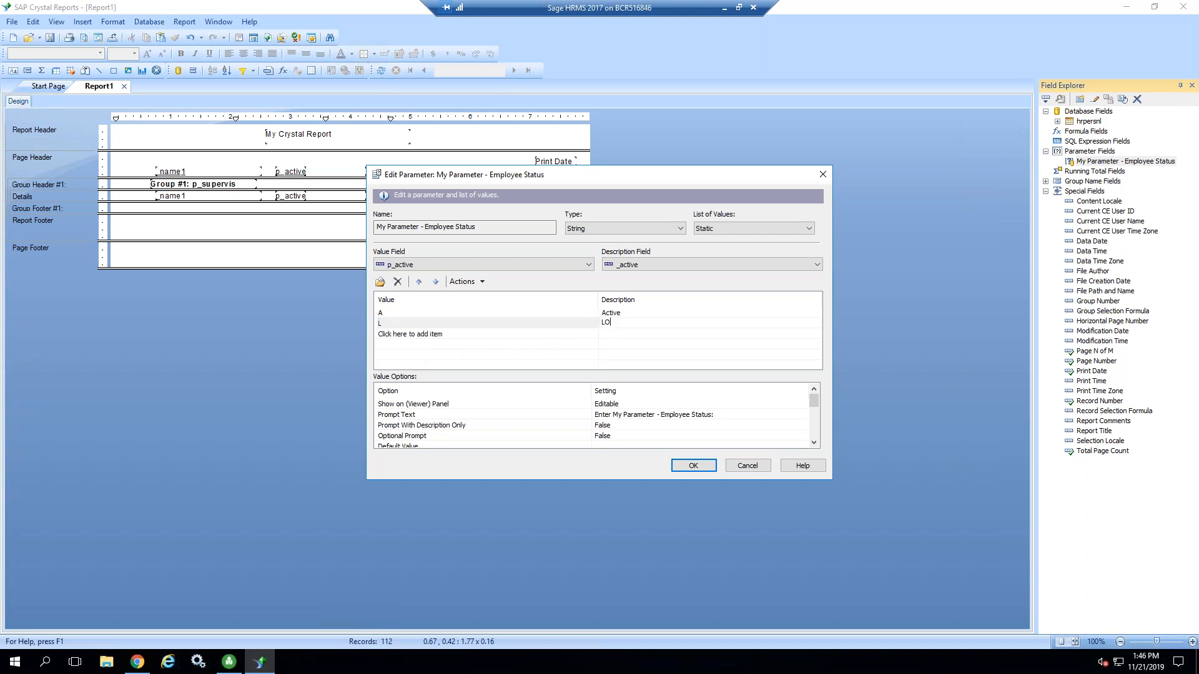
- Add value T with the description "Terminated" to the parameter's static list
{"action": "left_click", "coordinate": [456, 331]}
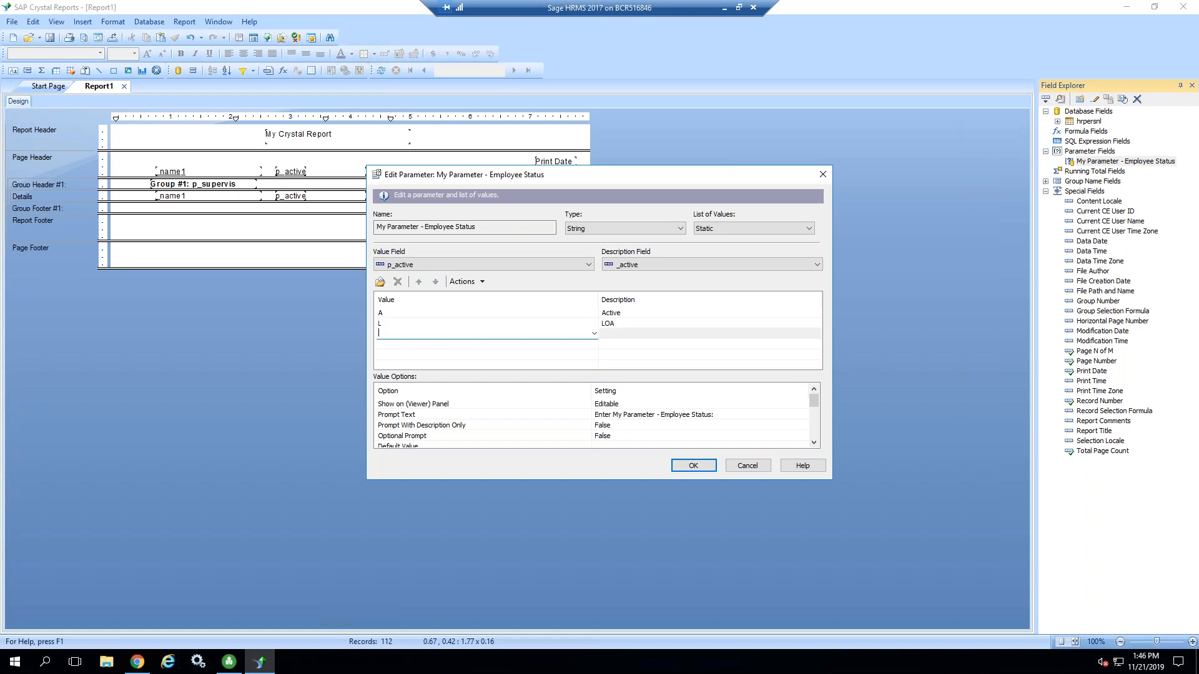
{"action": "key", "text": "Return"}
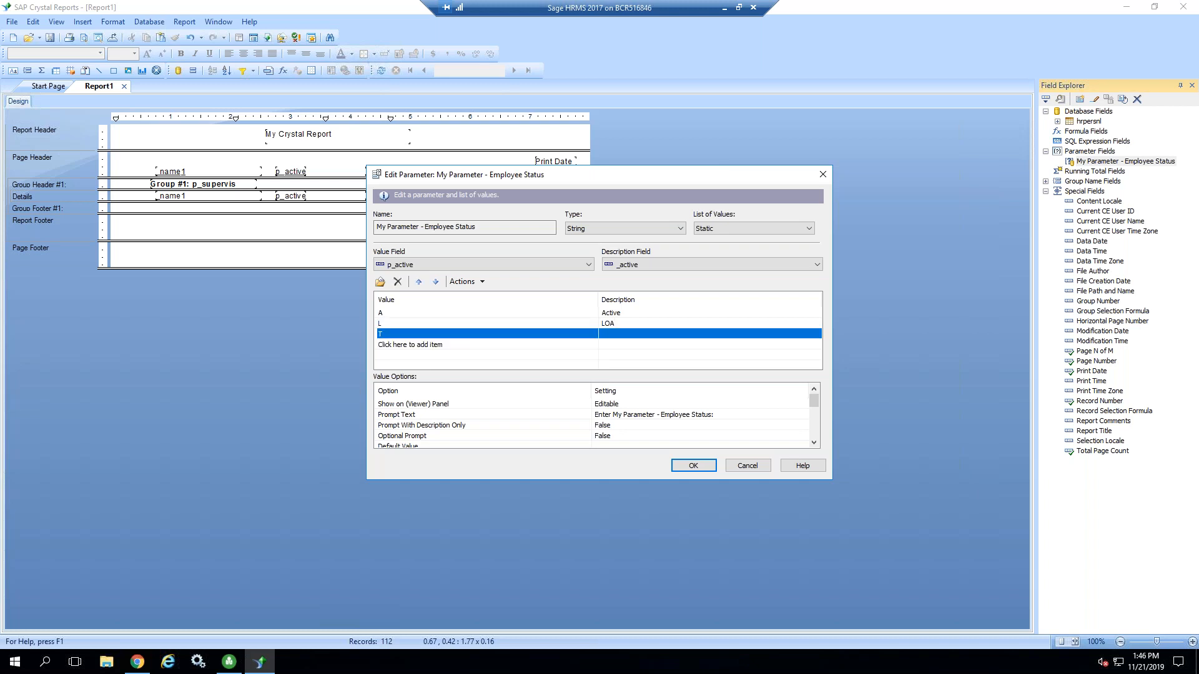
{"action": "left_click", "coordinate": [603, 333]}
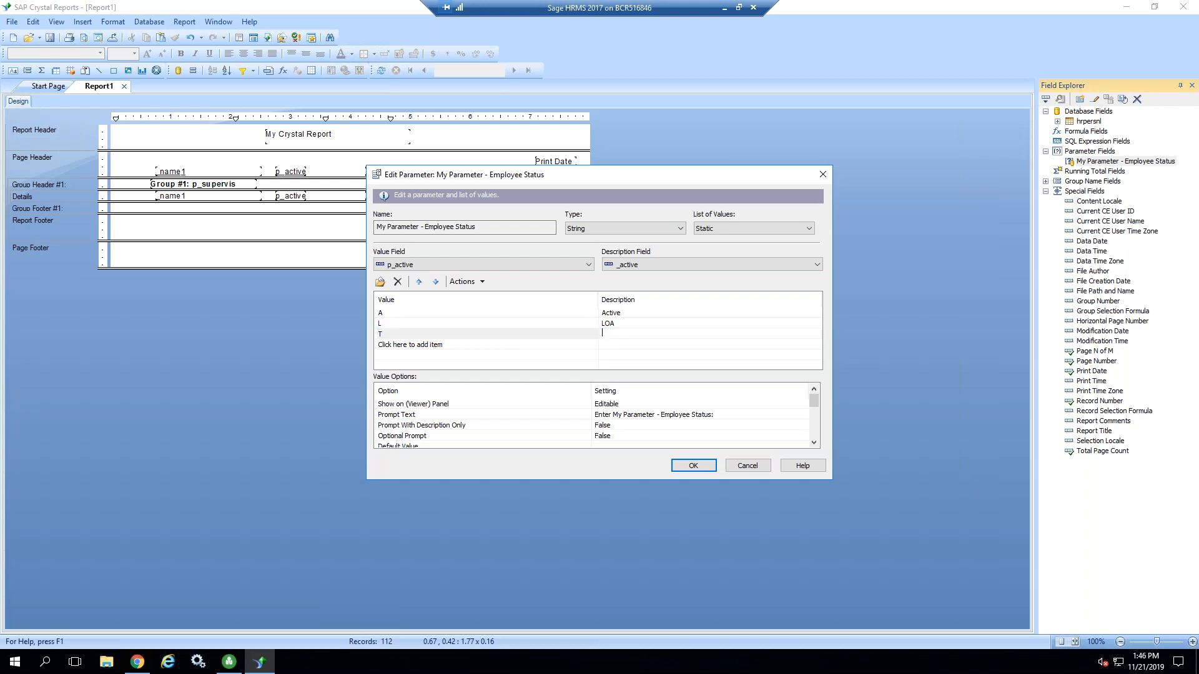
{"action": "type", "text": "Terminated"}
- Set the parameter's Allow multiple values option to True and accept the parameter changes
{"action": "left_click", "coordinate": [813, 443]}
{"action": "left_click", "coordinate": [813, 443]}
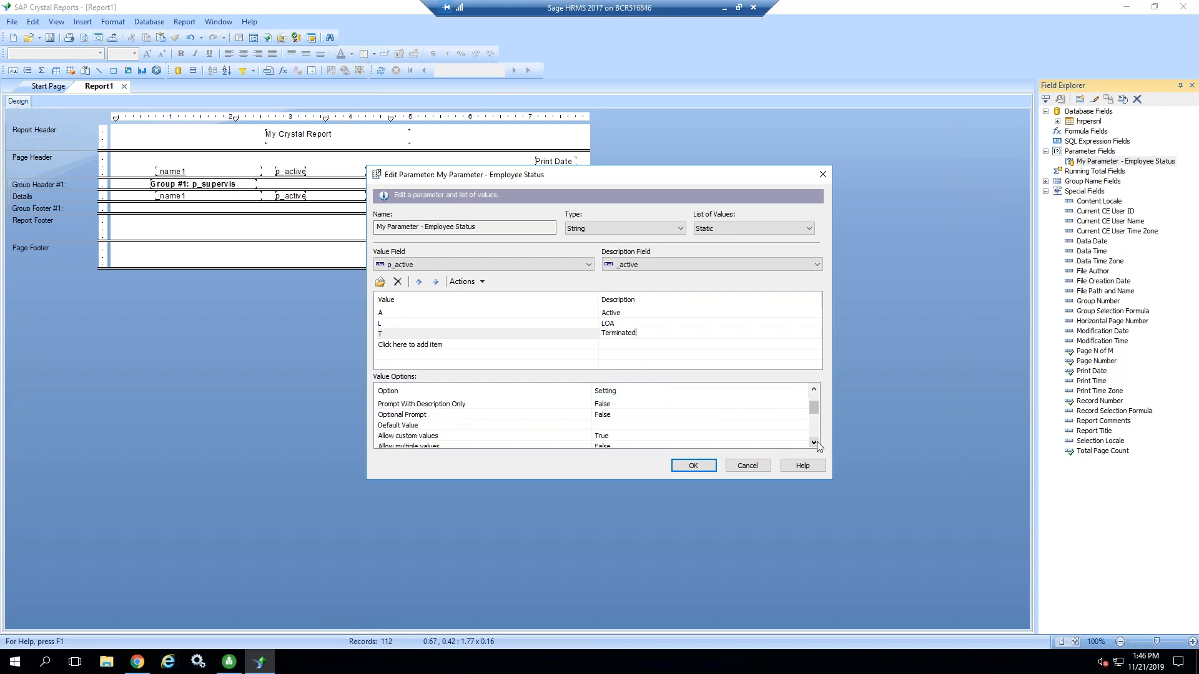
{"action": "left_click", "coordinate": [814, 443]}
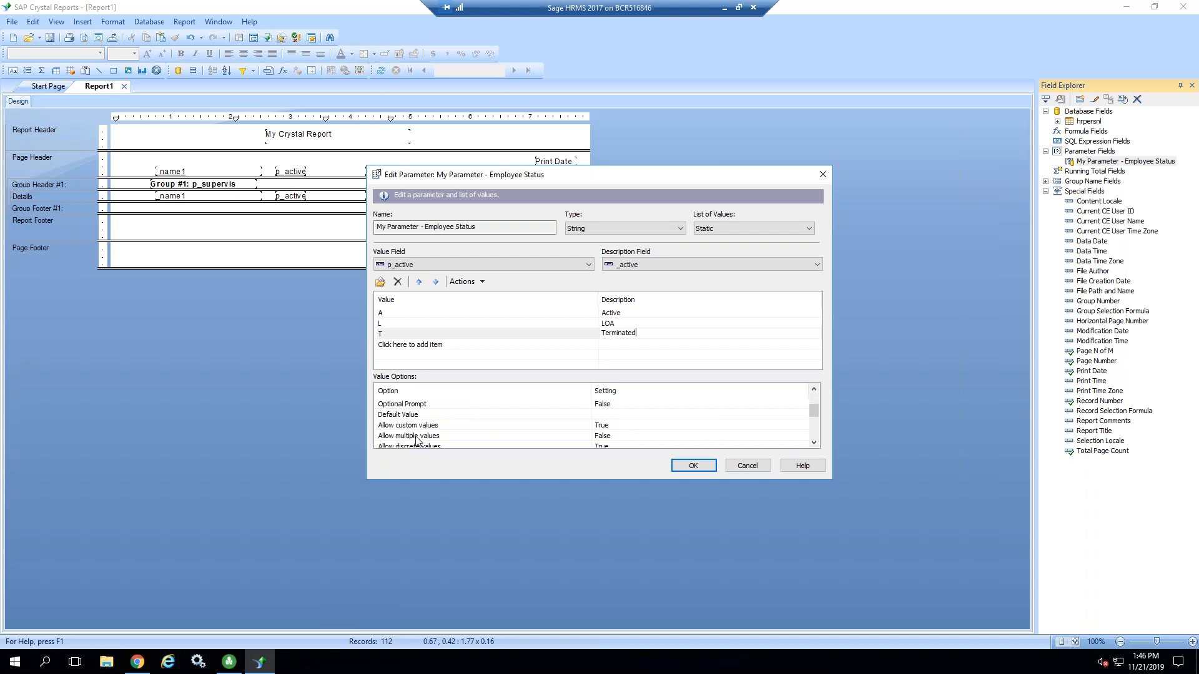
{"action": "left_click", "coordinate": [630, 436]}
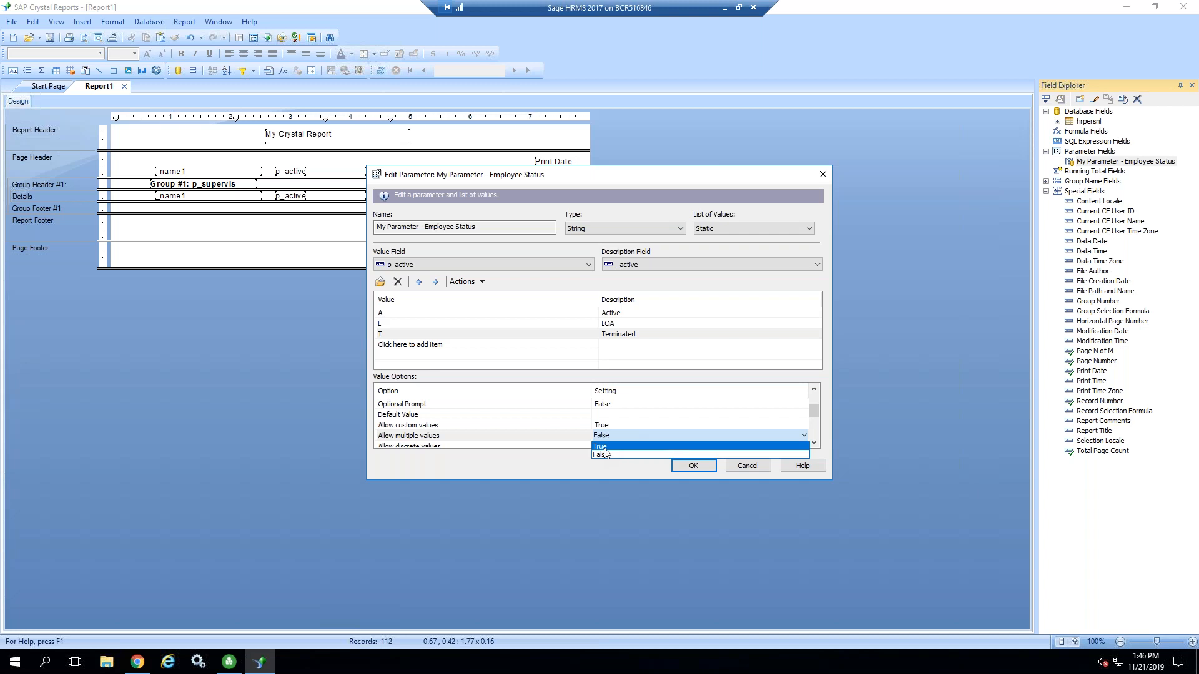
{"action": "left_click", "coordinate": [601, 446]}
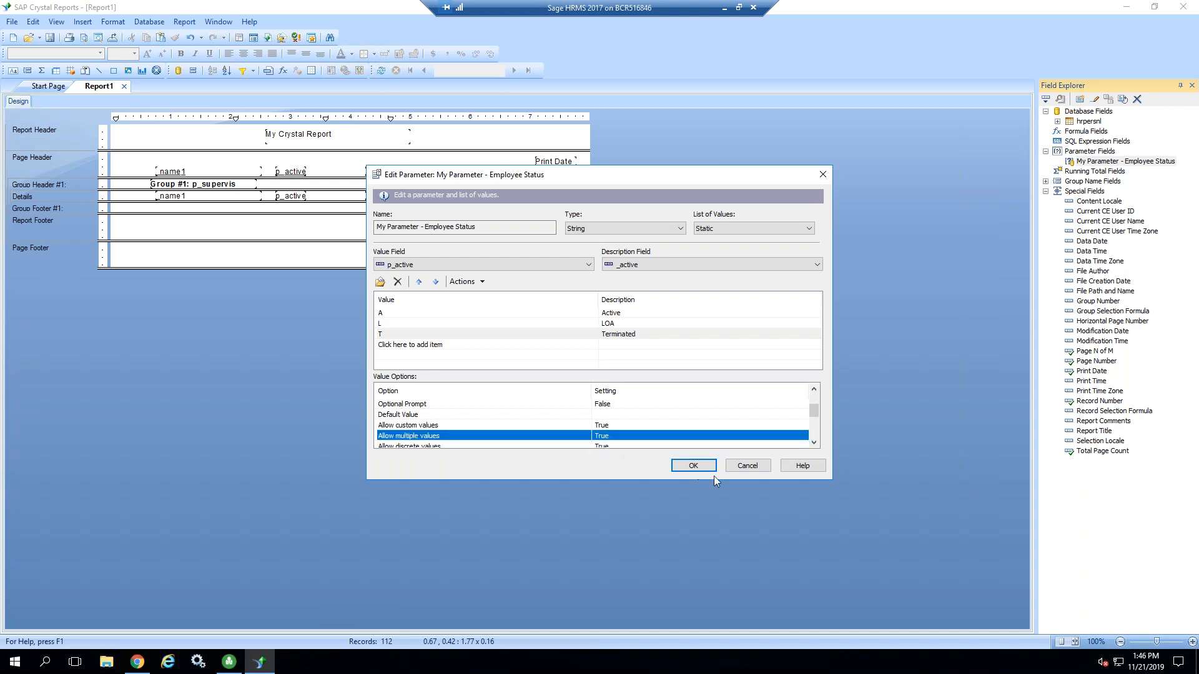
{"action": "left_click", "coordinate": [696, 466]}
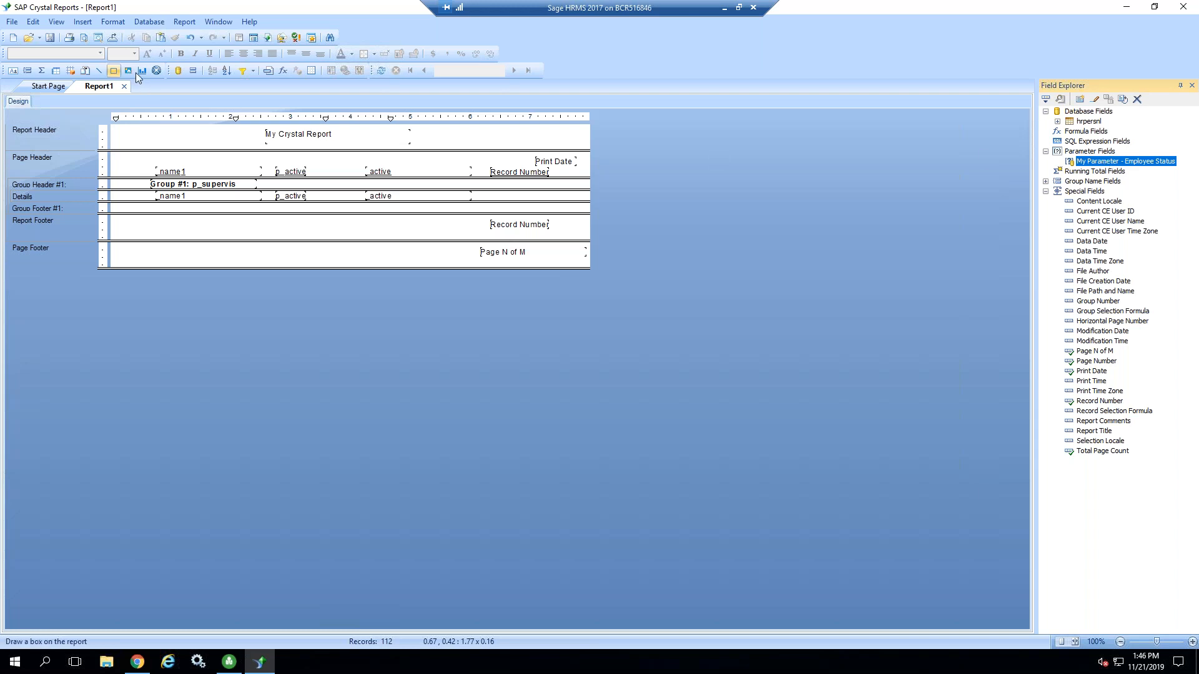
- Refresh the report with A - Active and L - LOA as the selected Employee Status values
{"action": "left_click", "coordinate": [381, 71]}
{"action": "left_click", "coordinate": [426, 226]}
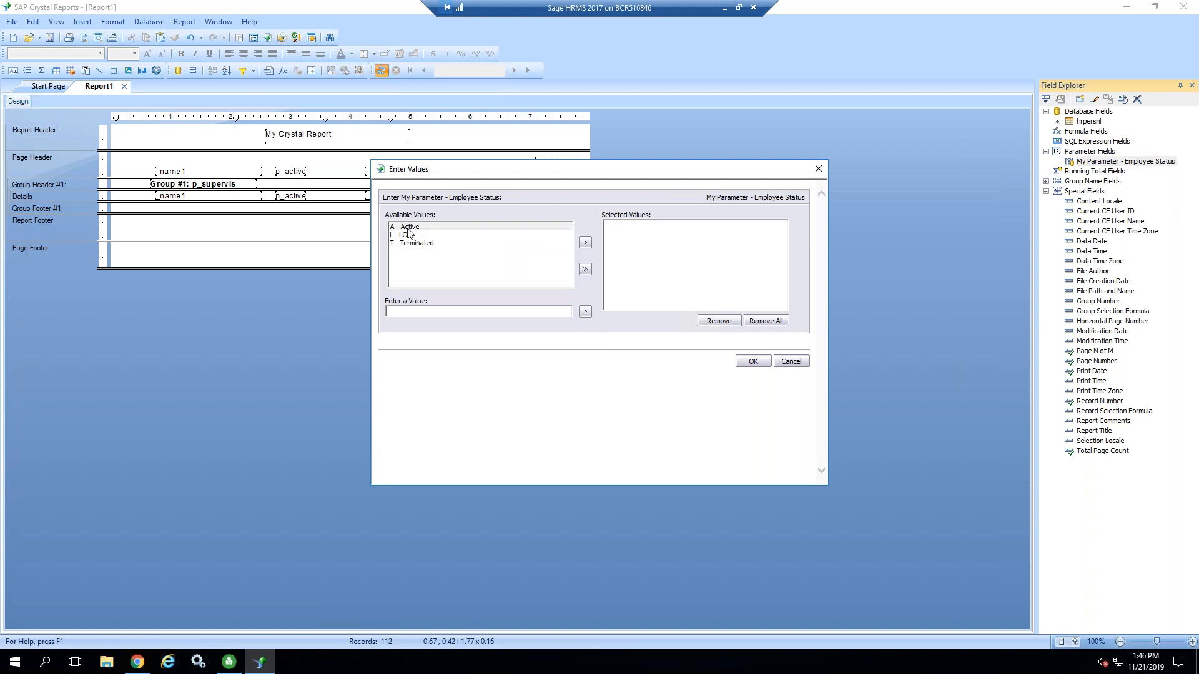
{"action": "left_click", "coordinate": [585, 243]}
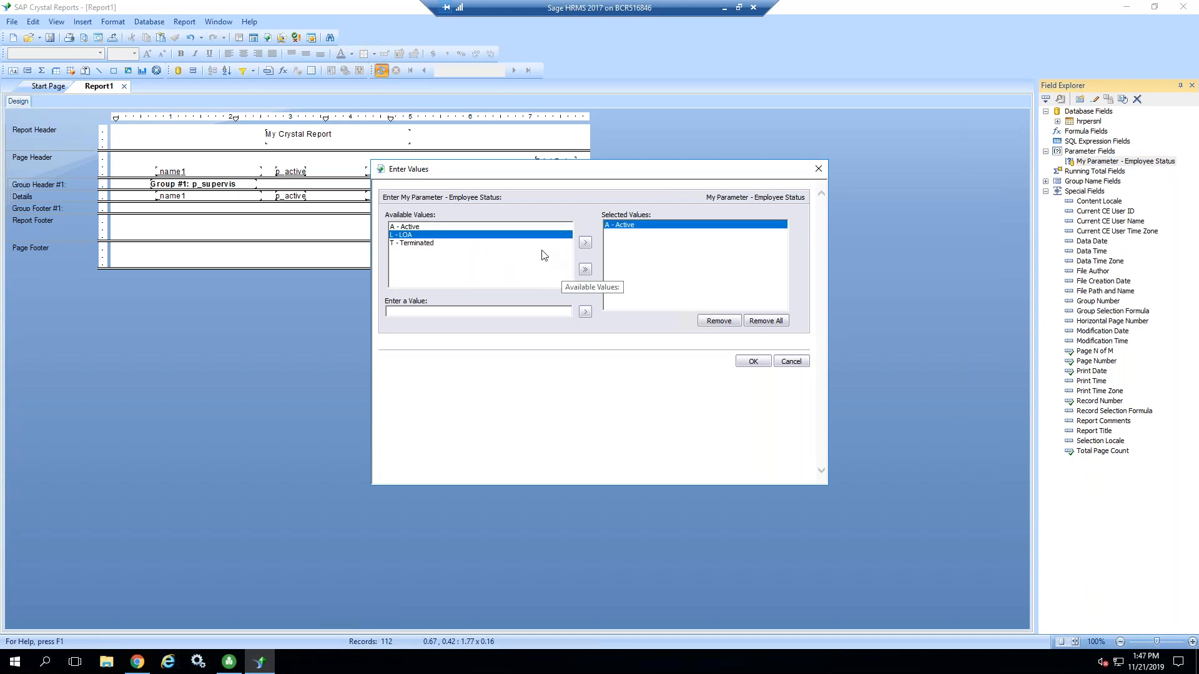
{"action": "left_click", "coordinate": [585, 243]}
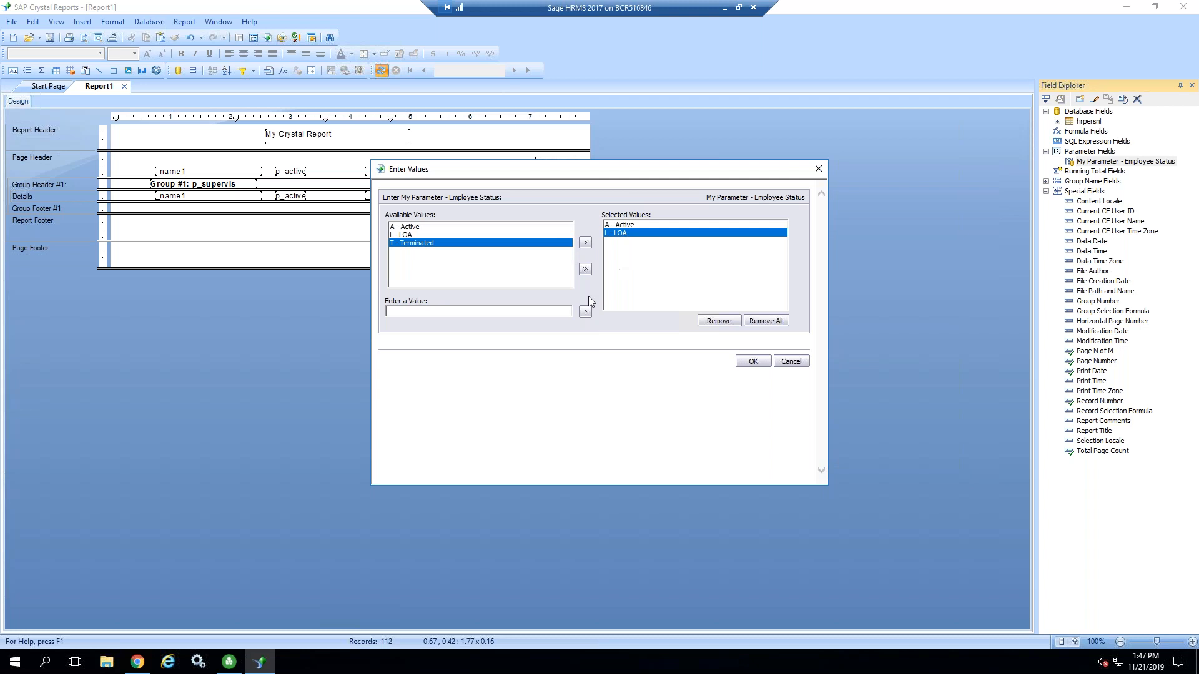
{"action": "left_click", "coordinate": [469, 309]}
{"action": "left_click", "coordinate": [753, 362]}
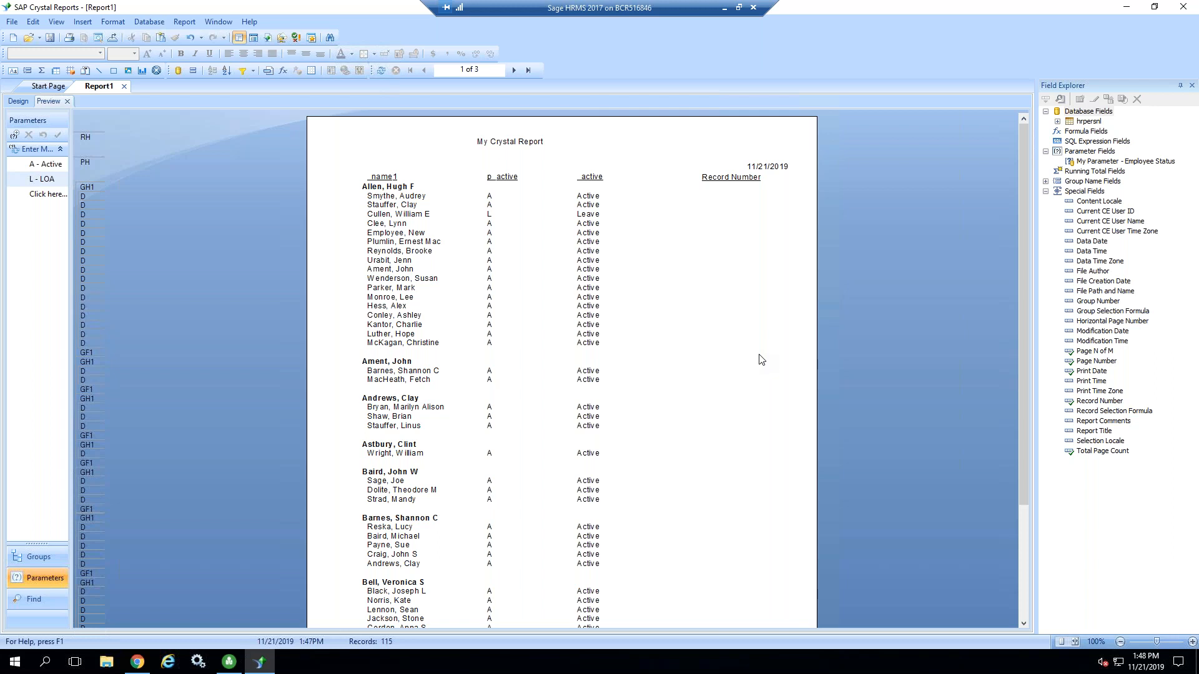
- Start saving the report as a new file in the HR folder under CustomReports
{"action": "left_click", "coordinate": [15, 24]}
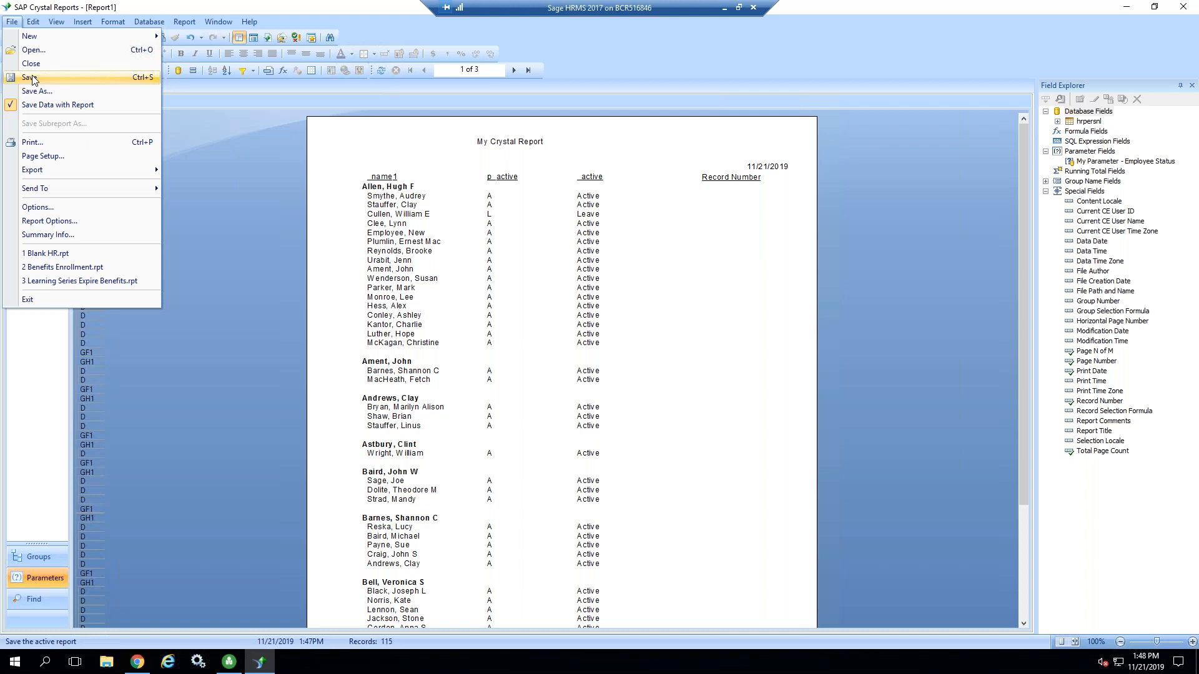
{"action": "left_click", "coordinate": [244, 157]}
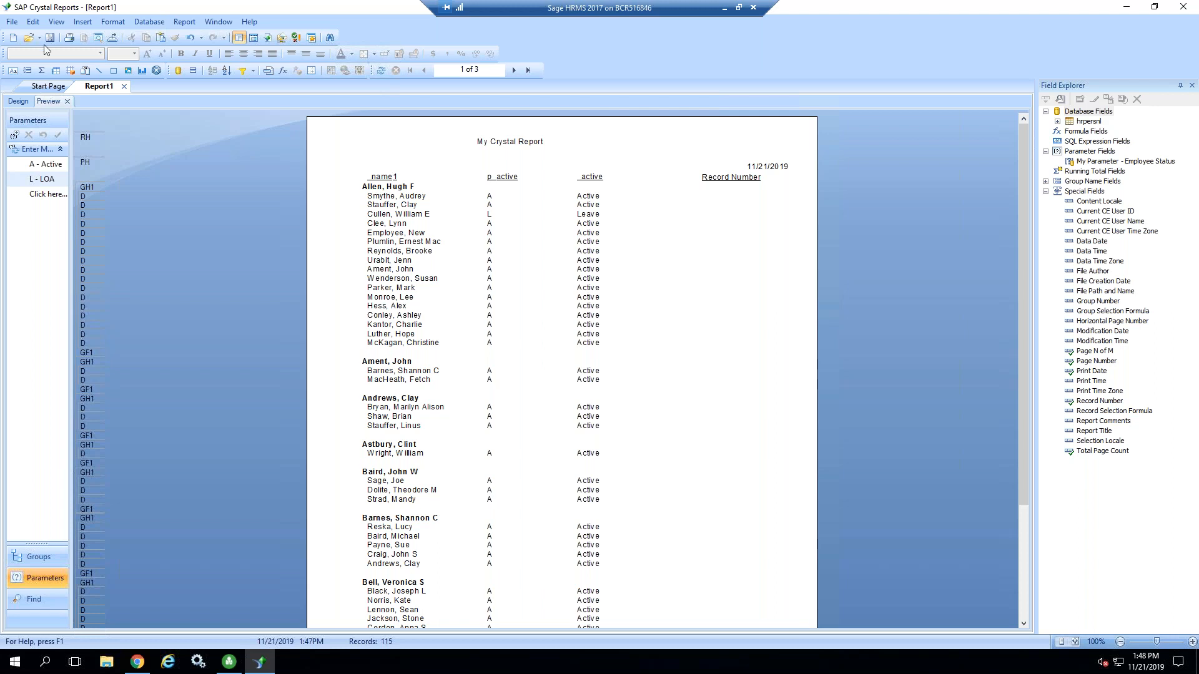
{"action": "left_click", "coordinate": [11, 25]}
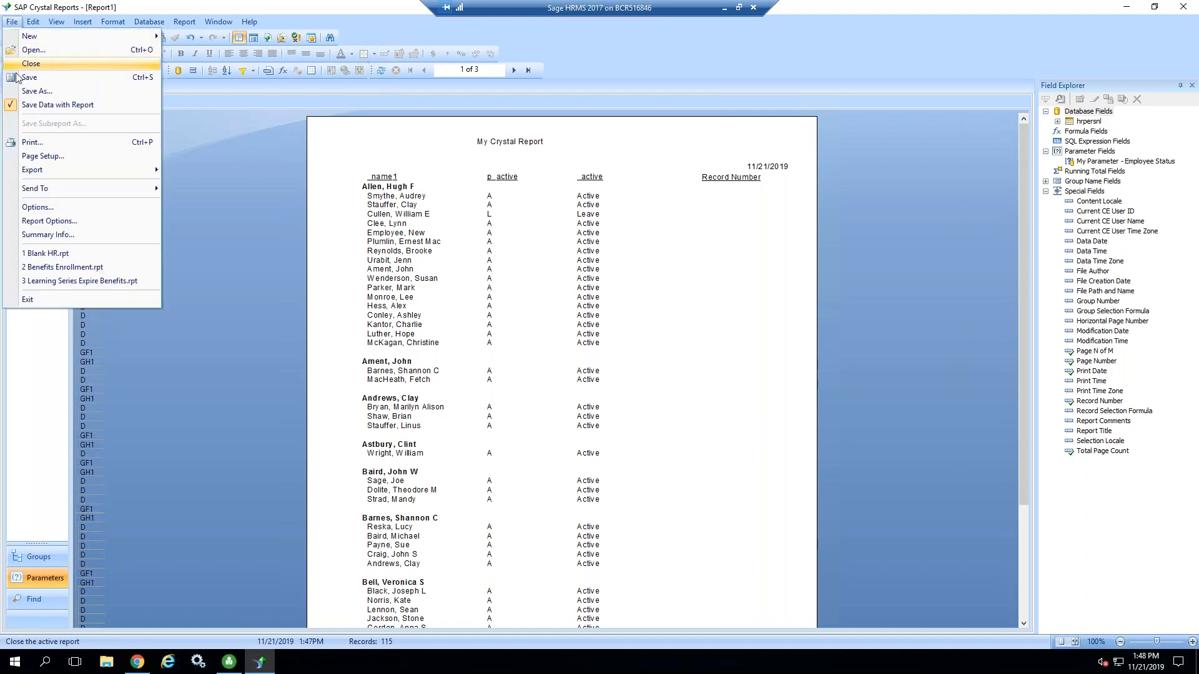
{"action": "left_click", "coordinate": [35, 91]}
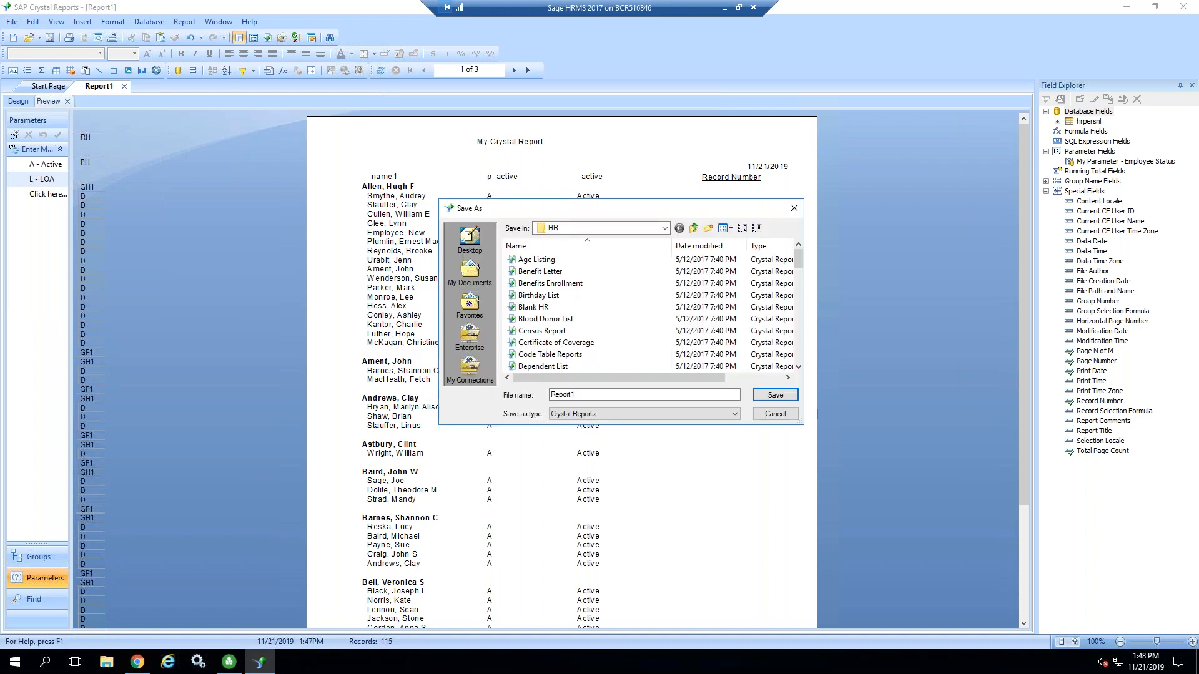
{"action": "left_click", "coordinate": [601, 229]}
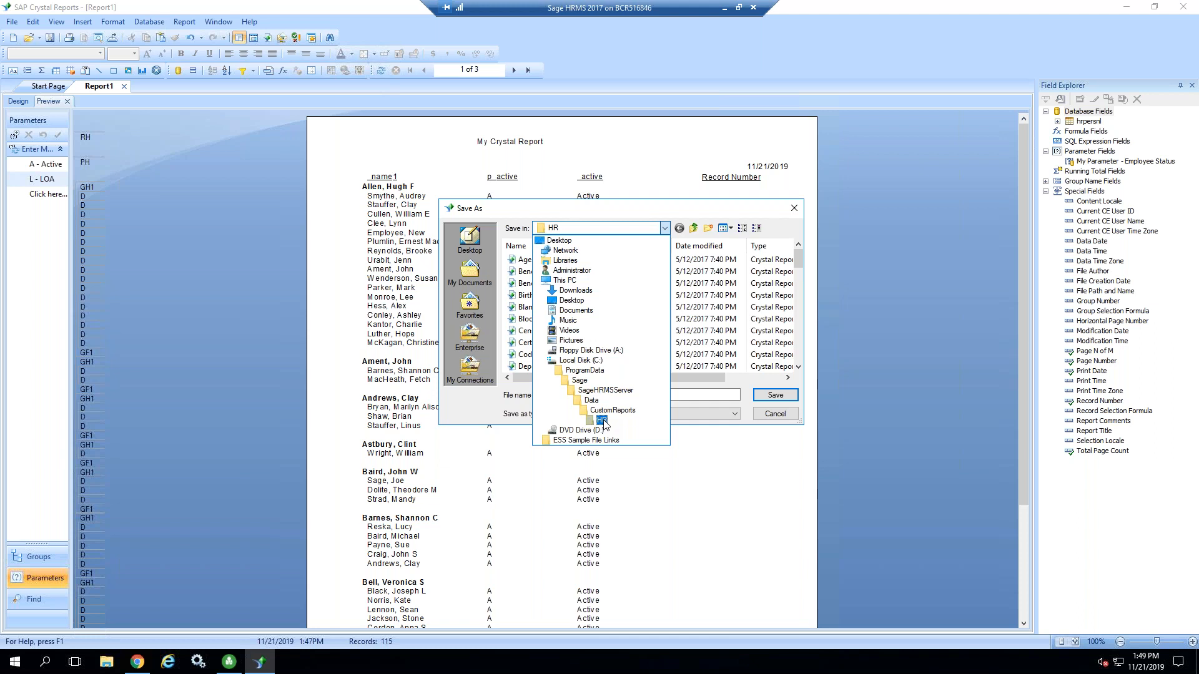
{"action": "left_click", "coordinate": [602, 421]}
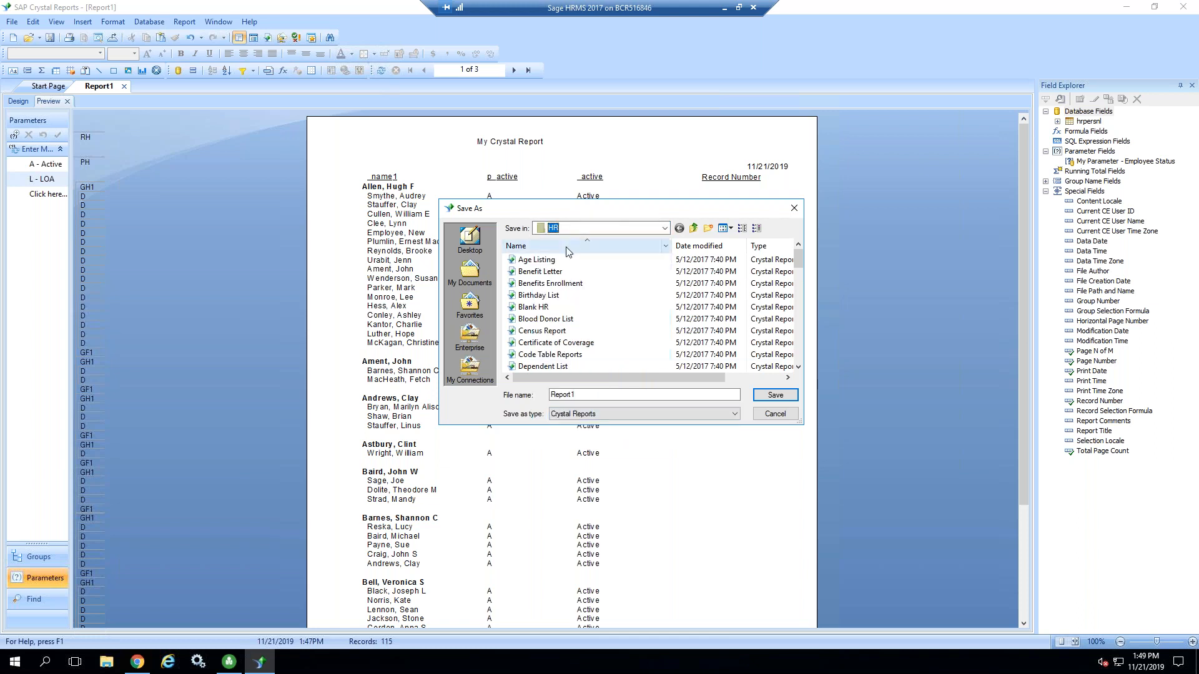
- Name the report file with the owner's first name in possessive form without an apostrophe, followed by "Training Report", and save it
{"action": "left_click_drag", "start_coordinate": [583, 396], "coordinate": [527, 396]}
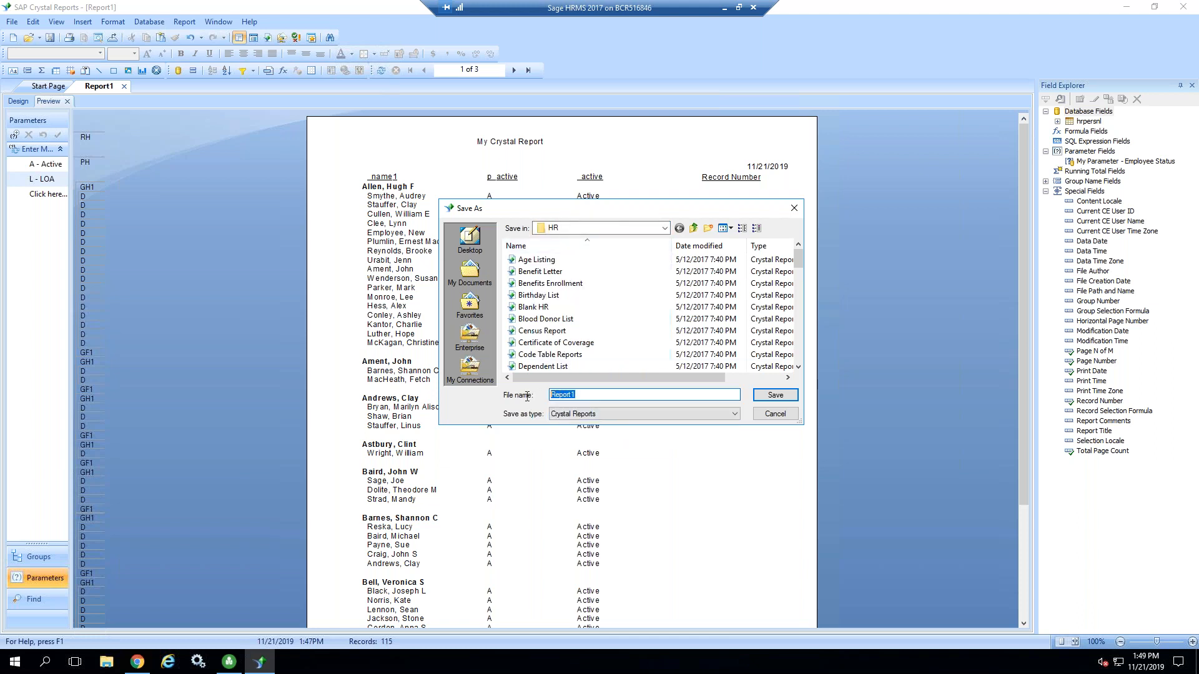
{"action": "type", "text": "Lynns TRain"}
{"action": "key", "text": "BackSpace"}
{"action": "key", "text": "BackSpace"}
{"action": "key", "text": "BackSpace"}
{"action": "key", "text": "BackSpace"}
{"action": "type", "text": "raining Report"}
{"action": "left_click", "coordinate": [770, 396]}
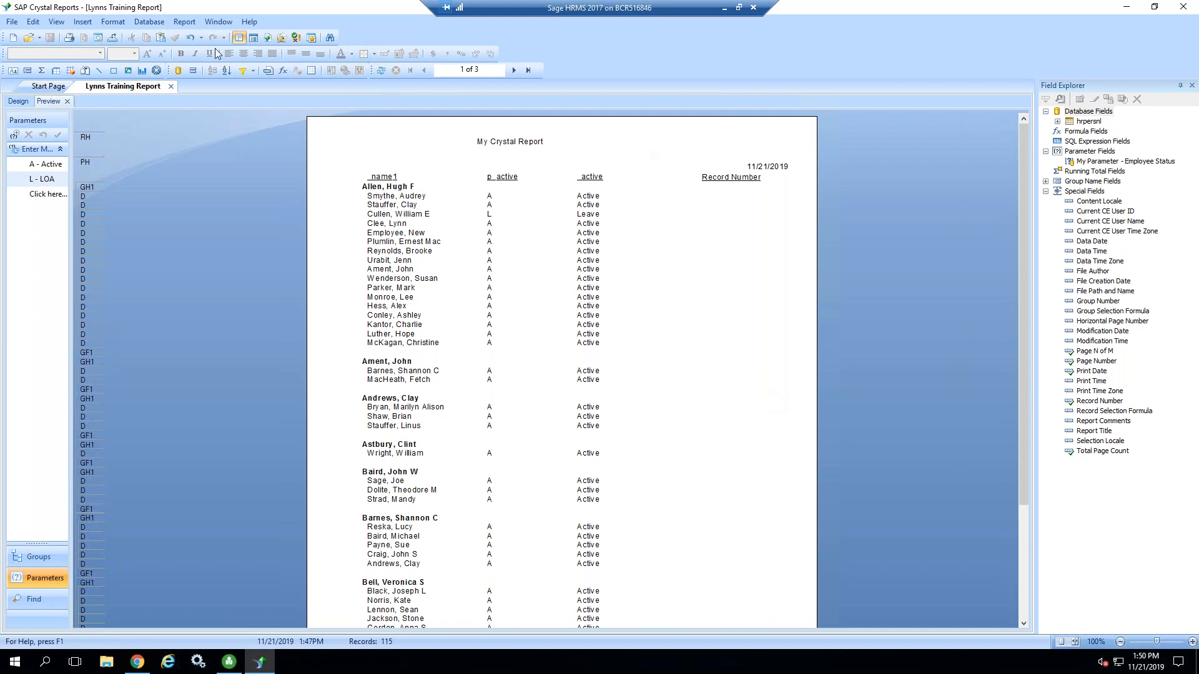
- Switch to Sage HRMS and open the system's Data Dictionary Reports
{"action": "left_click", "coordinate": [1127, 8]}
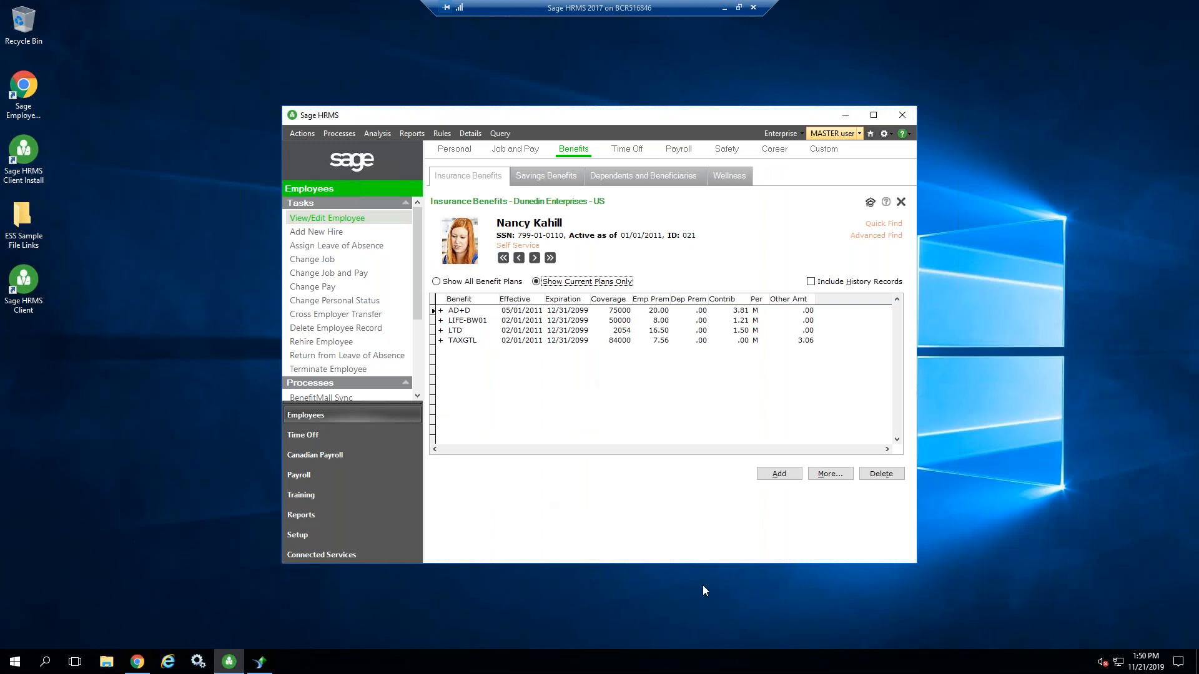
{"action": "left_click", "coordinate": [303, 516]}
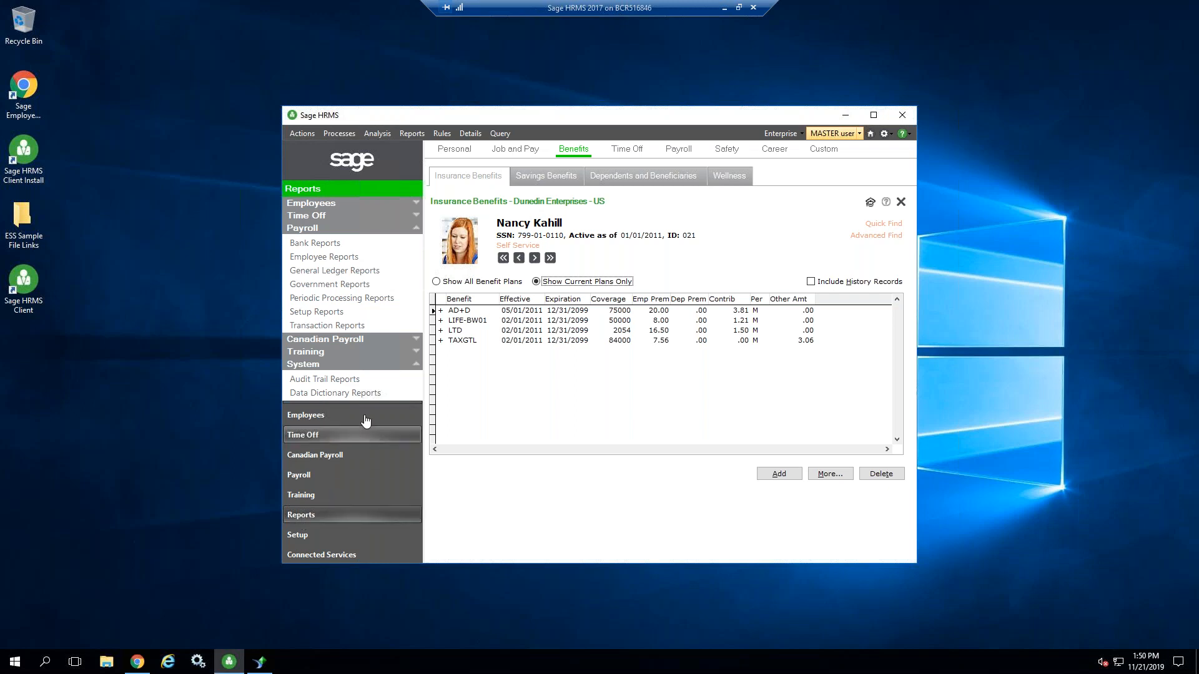
{"action": "left_click", "coordinate": [313, 396]}
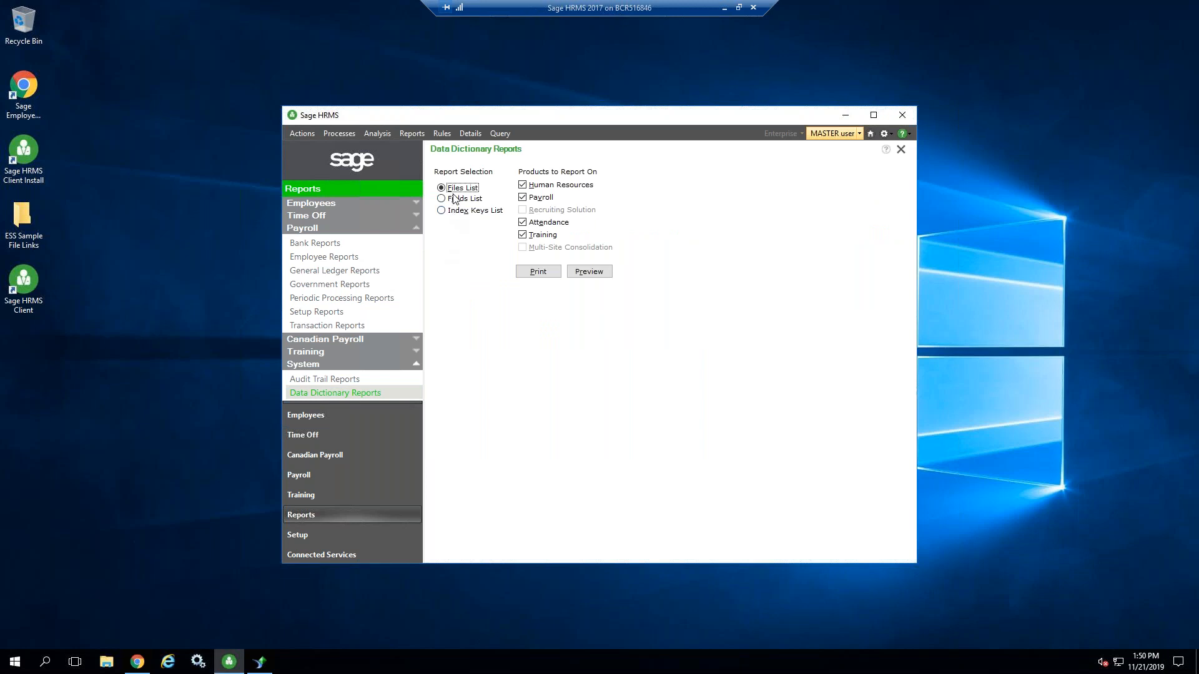
- Preview the data dictionary Files List for the Payroll product only, and maximize the preview
{"action": "left_click", "coordinate": [523, 186]}
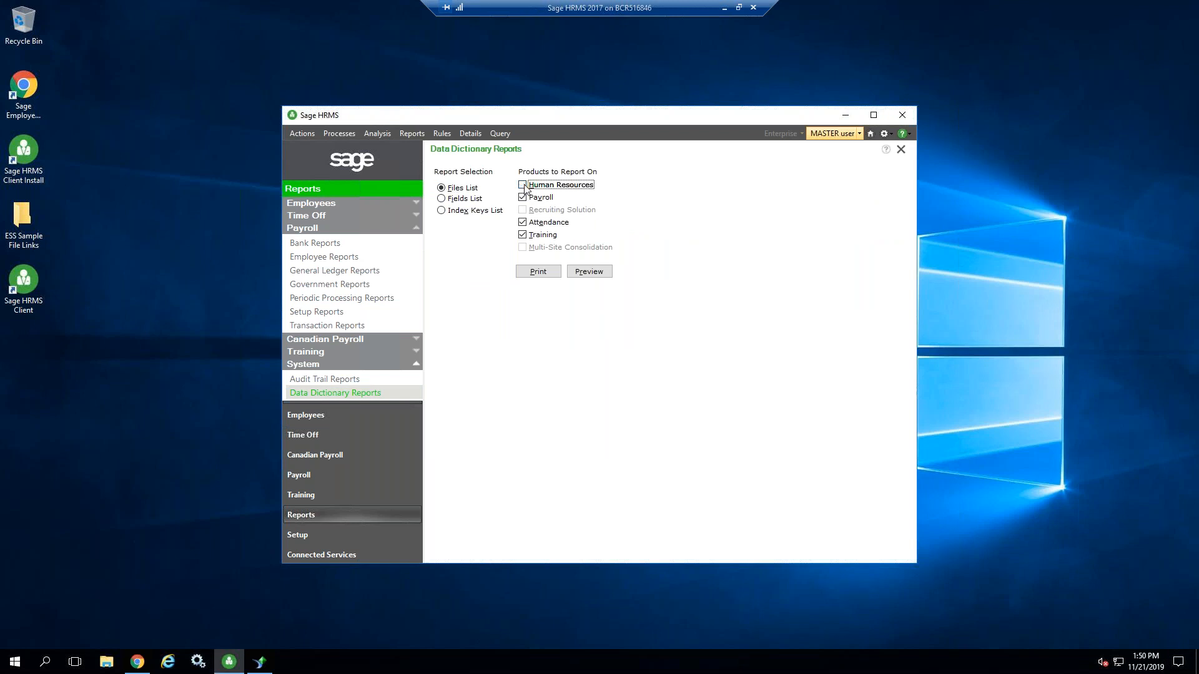
{"action": "left_click", "coordinate": [522, 222]}
{"action": "left_click", "coordinate": [523, 234]}
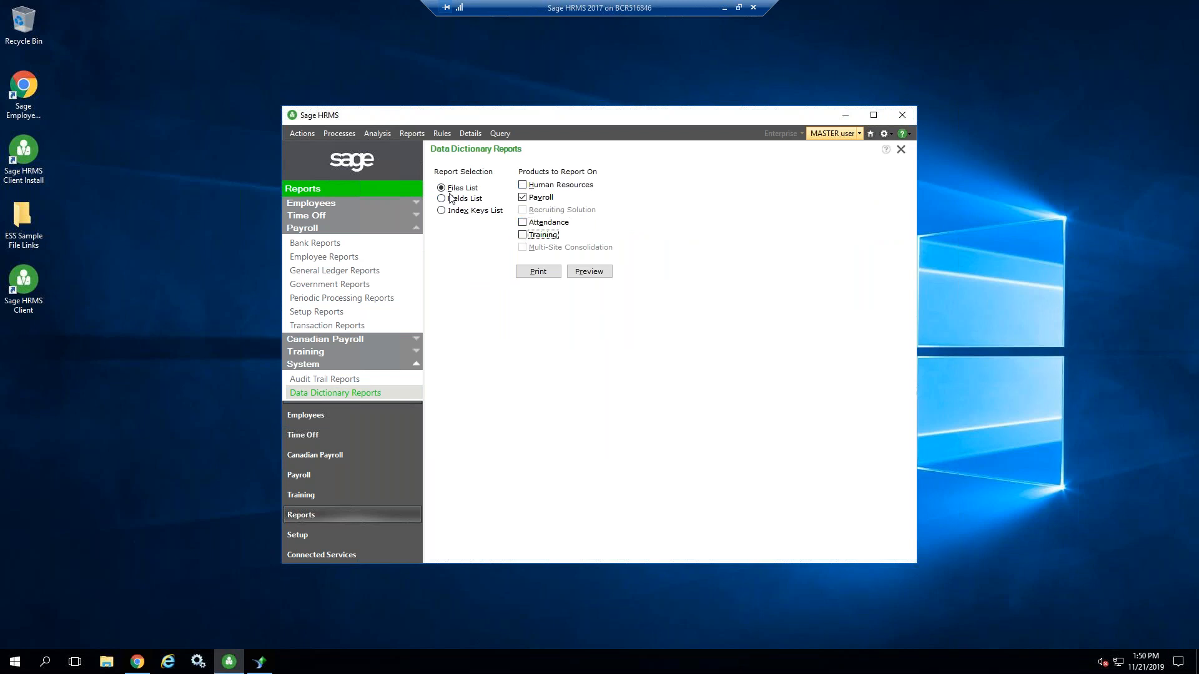
{"action": "left_click", "coordinate": [580, 275]}
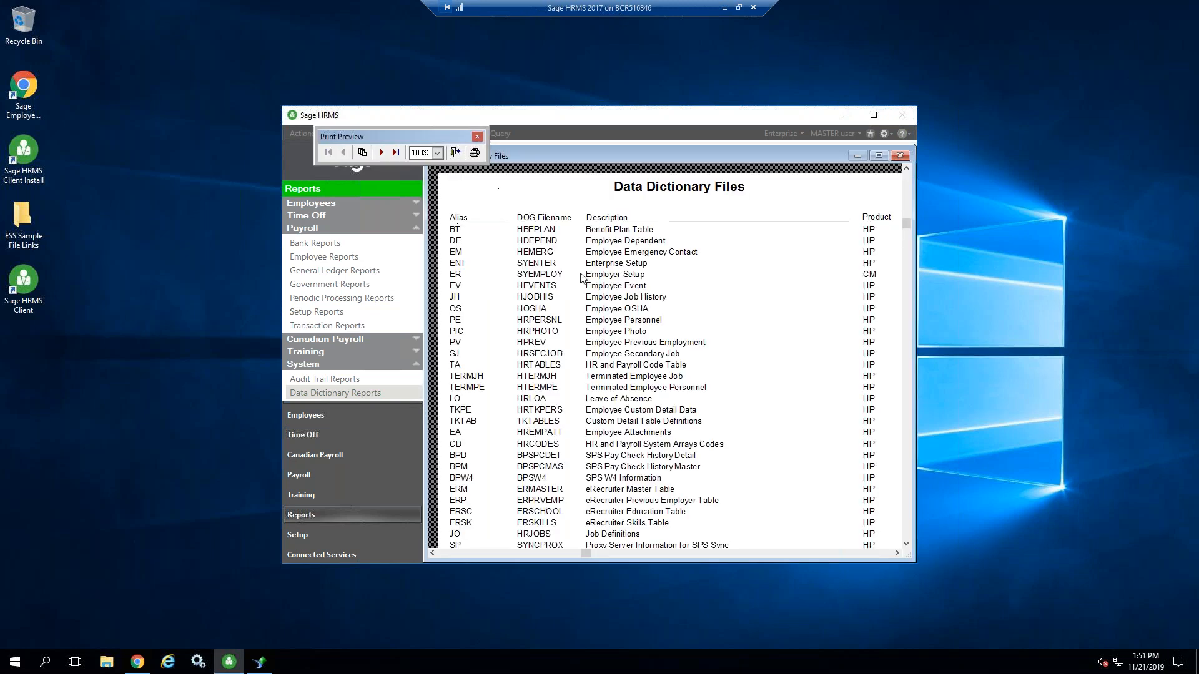
{"action": "left_click", "coordinate": [874, 115]}
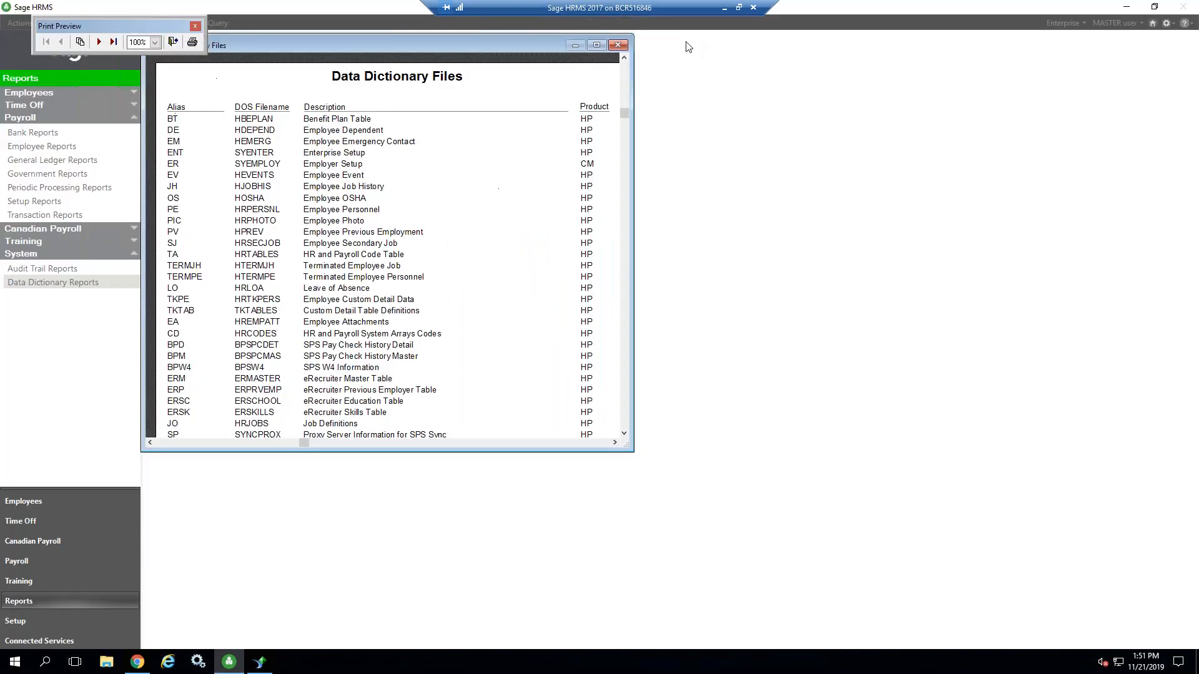
{"action": "left_click", "coordinate": [598, 45]}
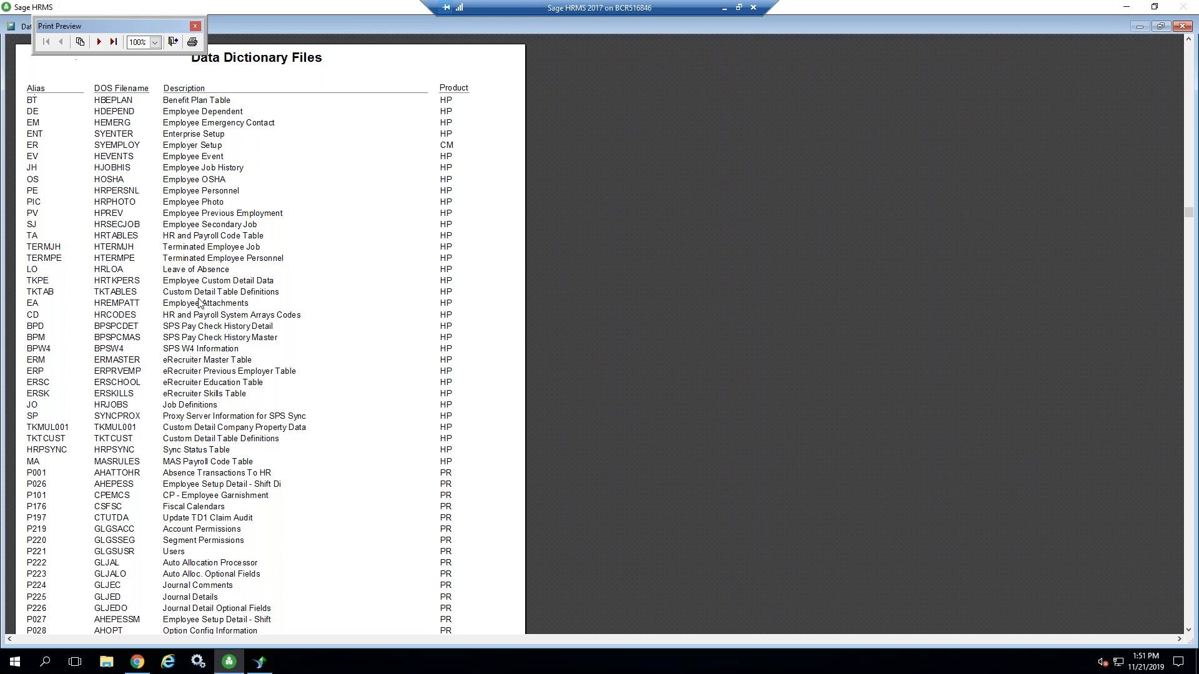
- Examine the payroll table names and descriptions through page 7 of the Files List, and close the preview
{"action": "scroll", "coordinate": [200, 306], "scroll_direction": "down", "scroll_amount": 1}
{"action": "scroll", "coordinate": [199, 306], "scroll_direction": "down", "scroll_amount": 1}
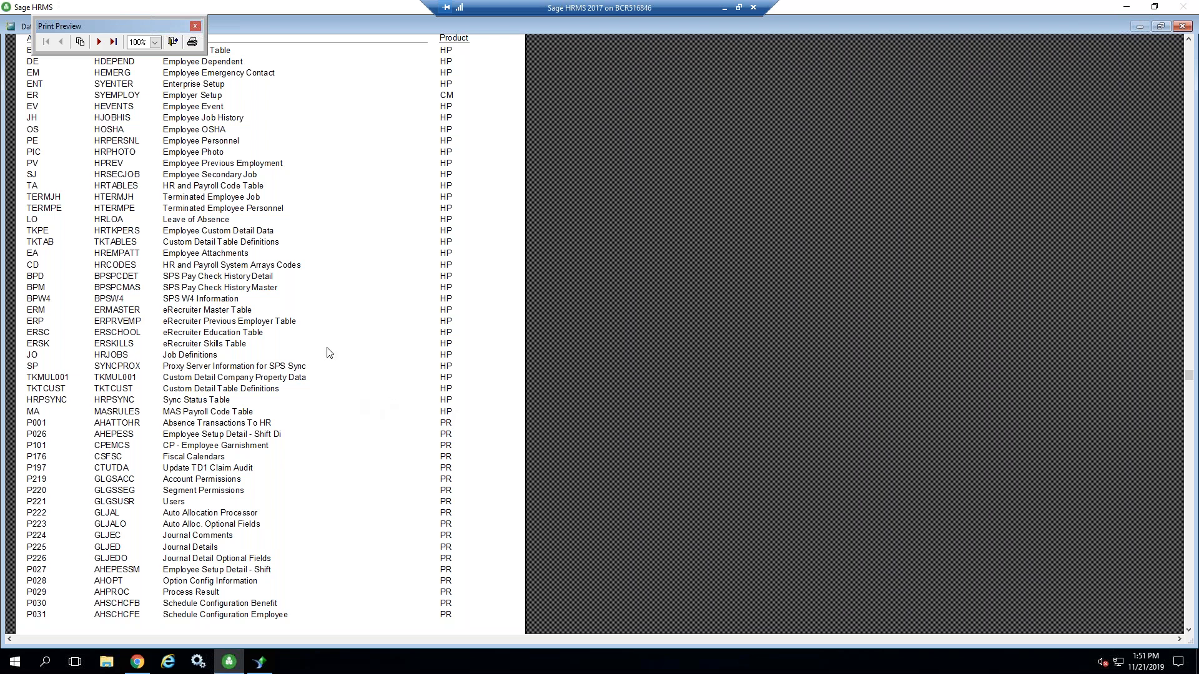
{"action": "left_click", "coordinate": [99, 42]}
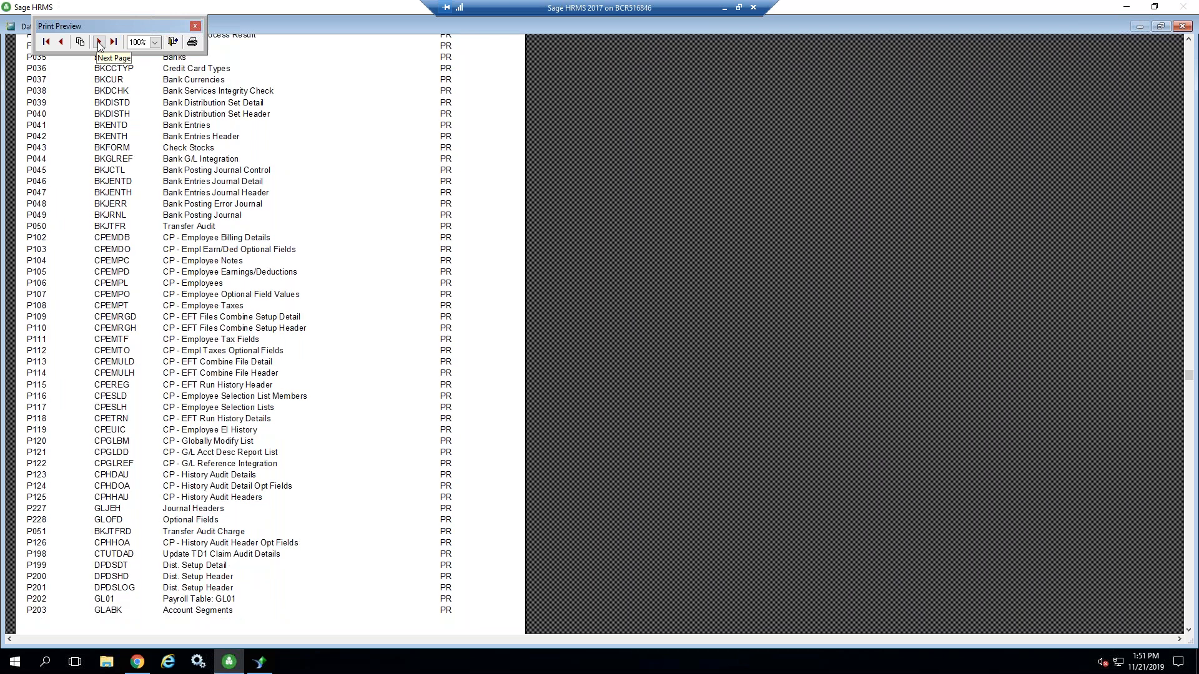
{"action": "left_click", "coordinate": [99, 41]}
{"action": "left_click", "coordinate": [99, 42]}
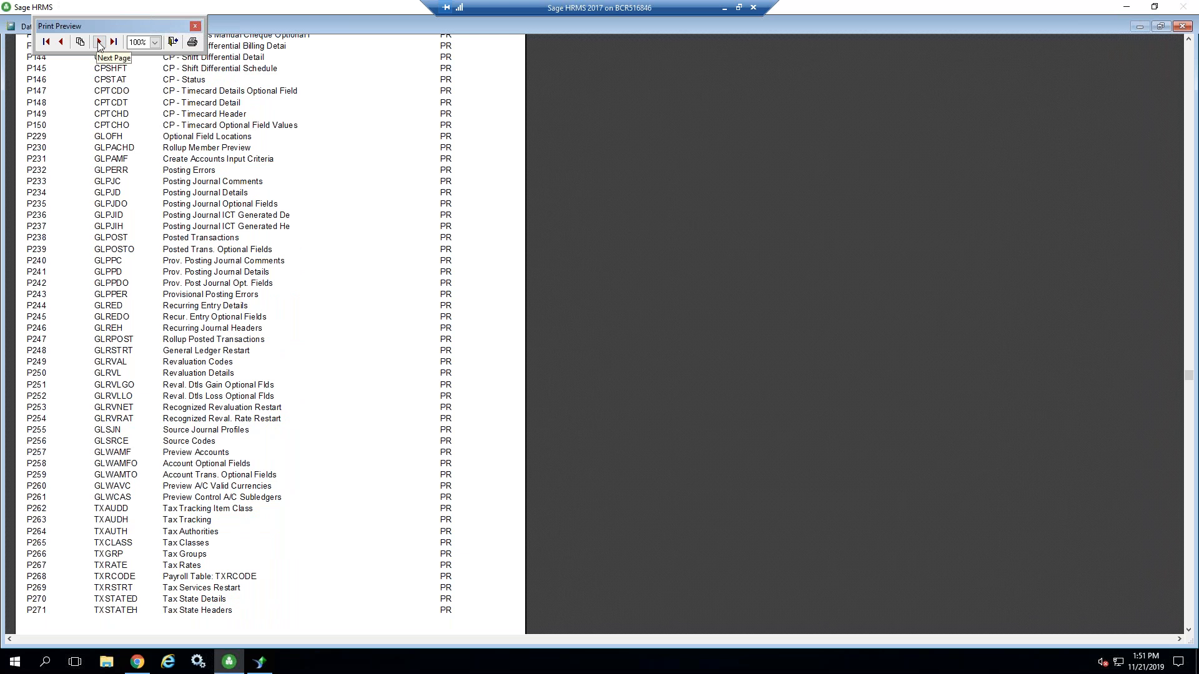
{"action": "left_click", "coordinate": [99, 42]}
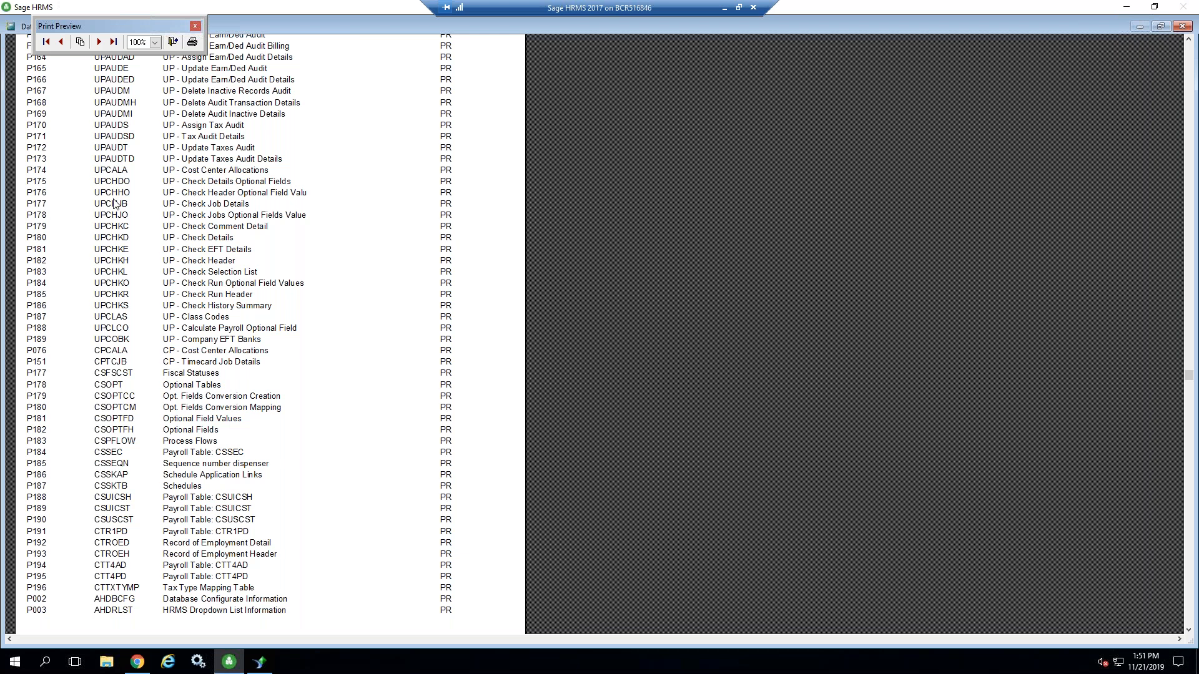
{"action": "scroll", "coordinate": [114, 203], "scroll_direction": "up", "scroll_amount": 3}
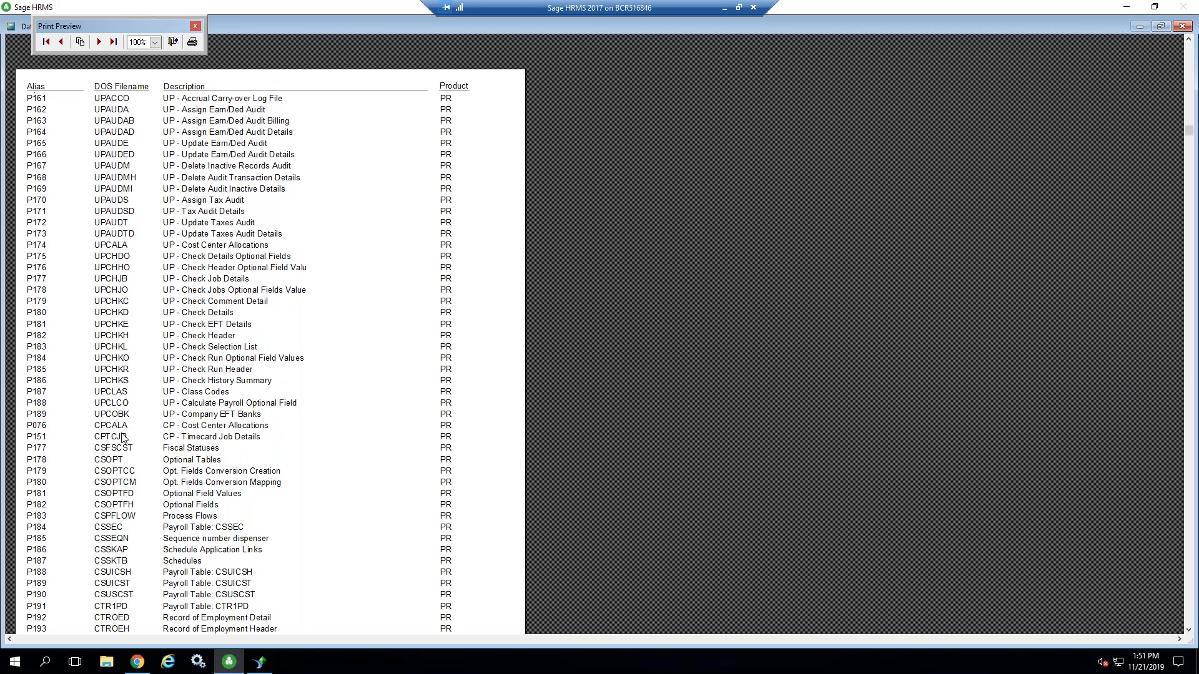
{"action": "scroll", "coordinate": [122, 437], "scroll_direction": "down", "scroll_amount": 1}
{"action": "scroll", "coordinate": [123, 437], "scroll_direction": "down", "scroll_amount": 3}
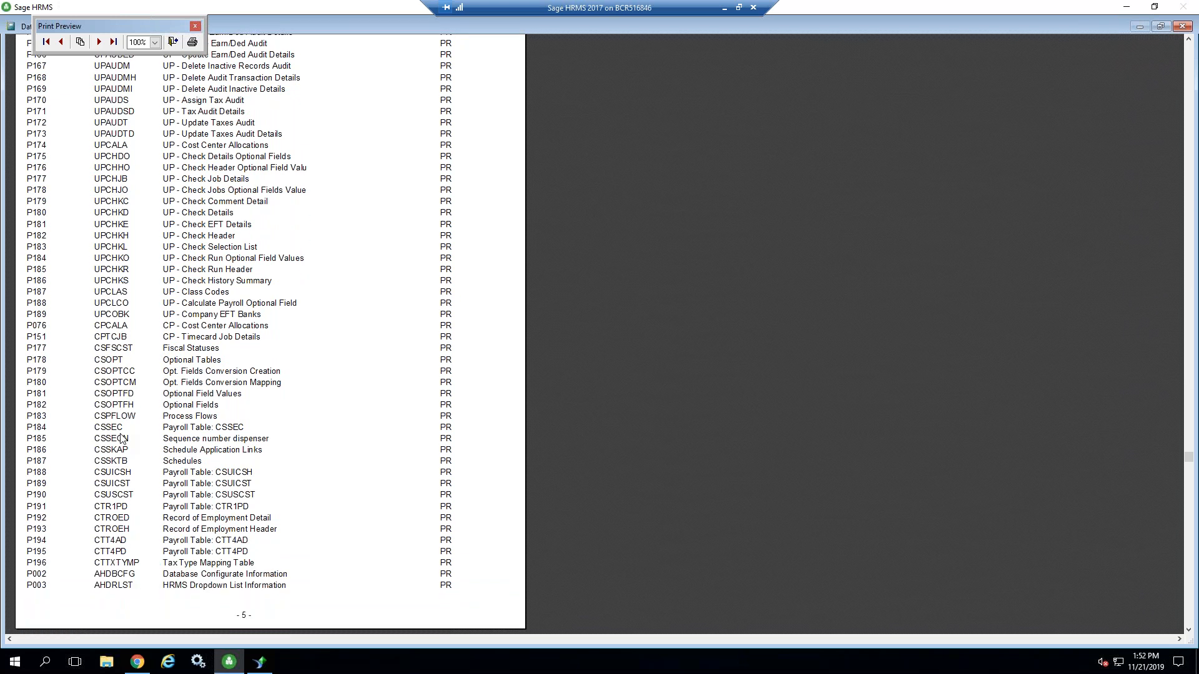
{"action": "left_click", "coordinate": [99, 42]}
{"action": "left_click", "coordinate": [99, 42]}
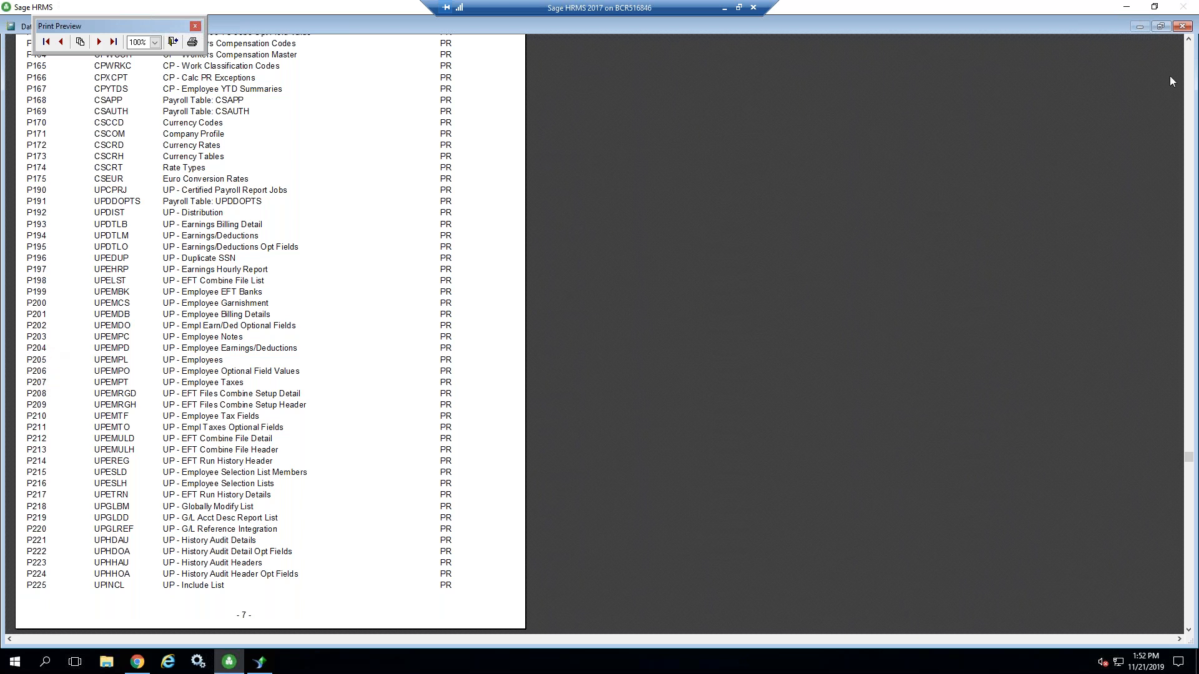
{"action": "left_click", "coordinate": [1182, 25]}
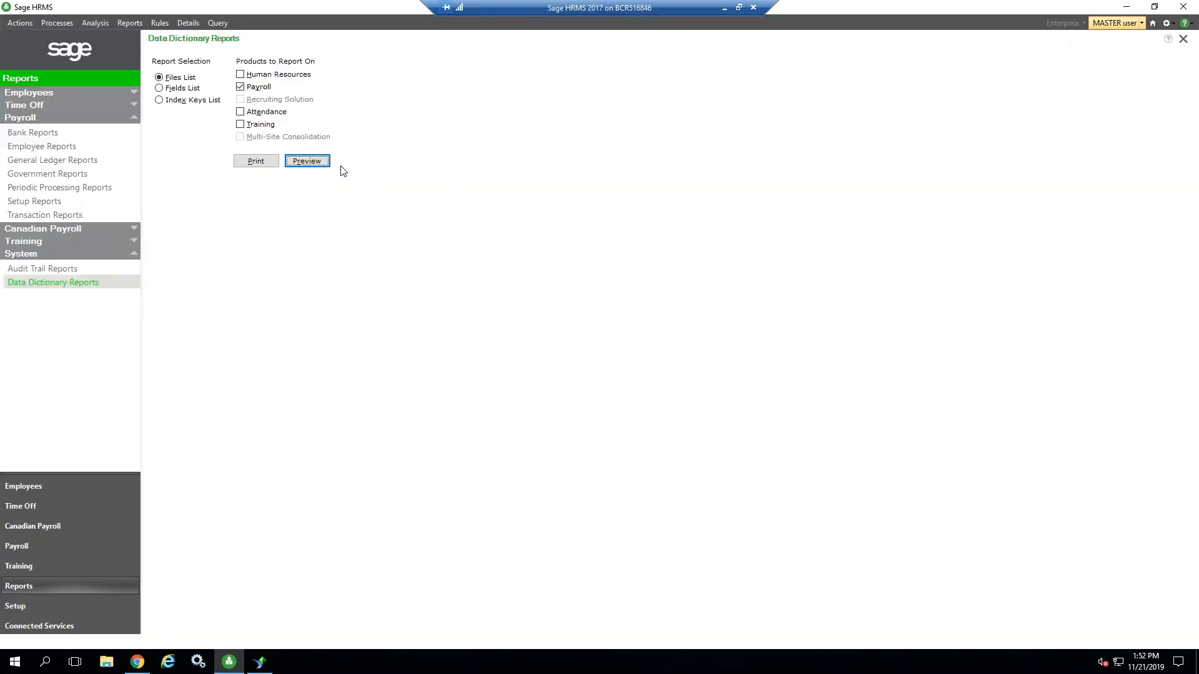
- Preview the data dictionary Fields List for Payroll and go to its last page
{"action": "left_click", "coordinate": [174, 89]}
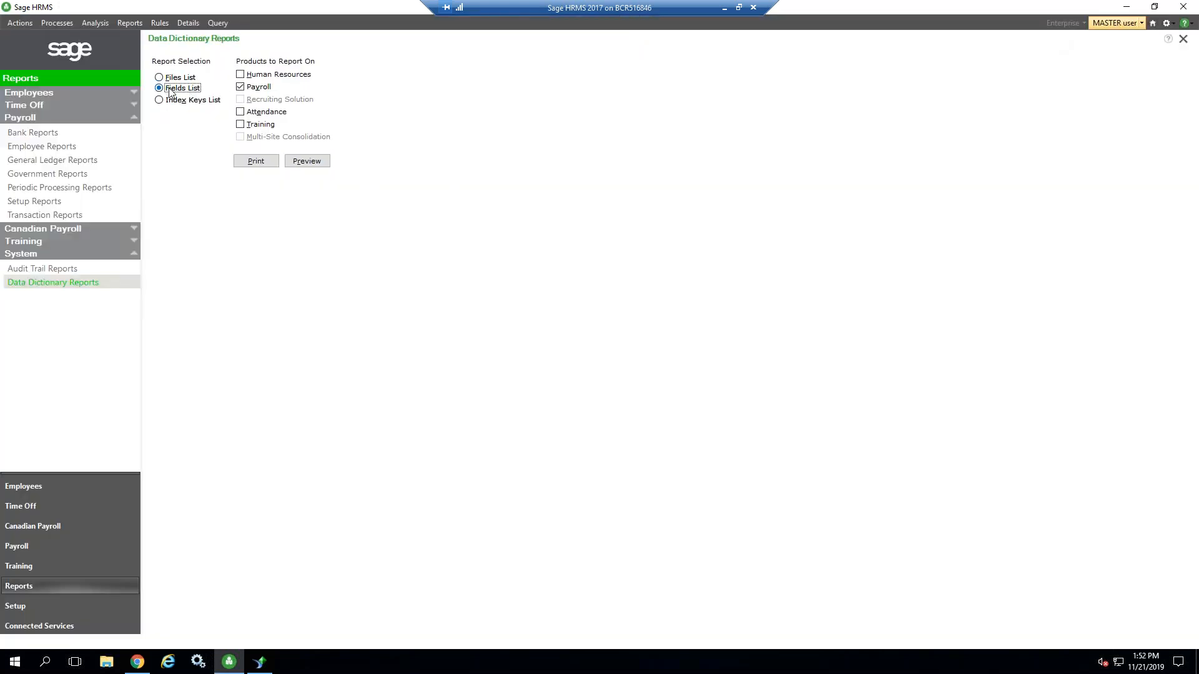
{"action": "left_click", "coordinate": [308, 163]}
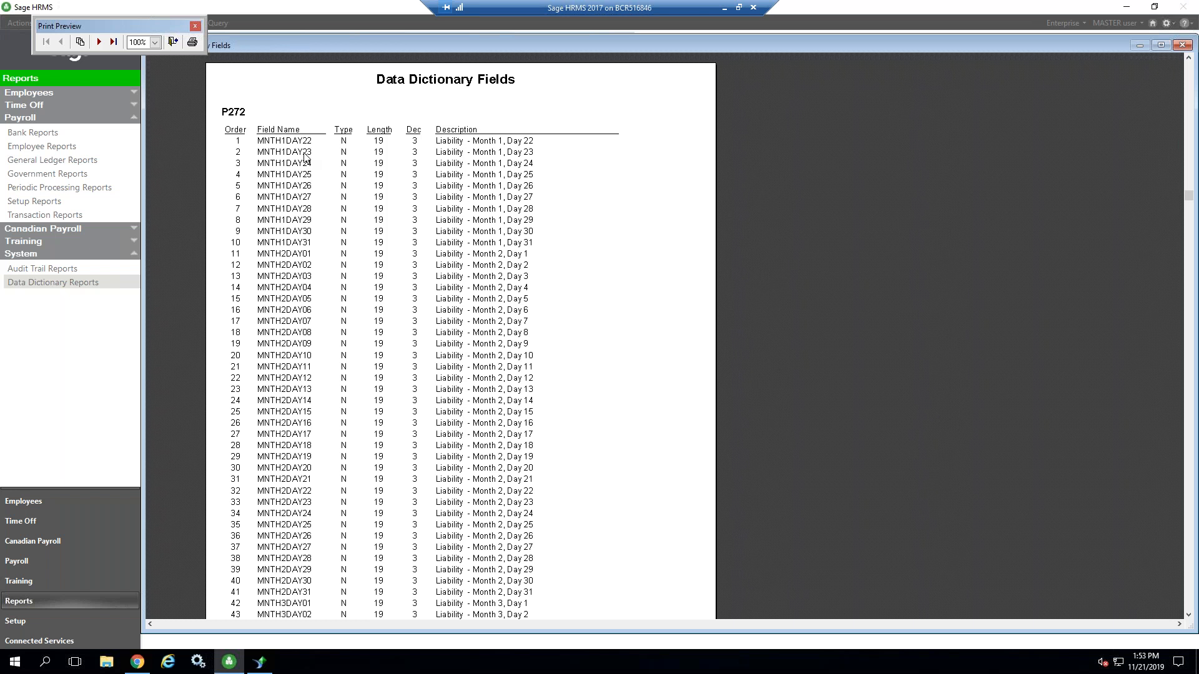
{"action": "left_click", "coordinate": [113, 43]}
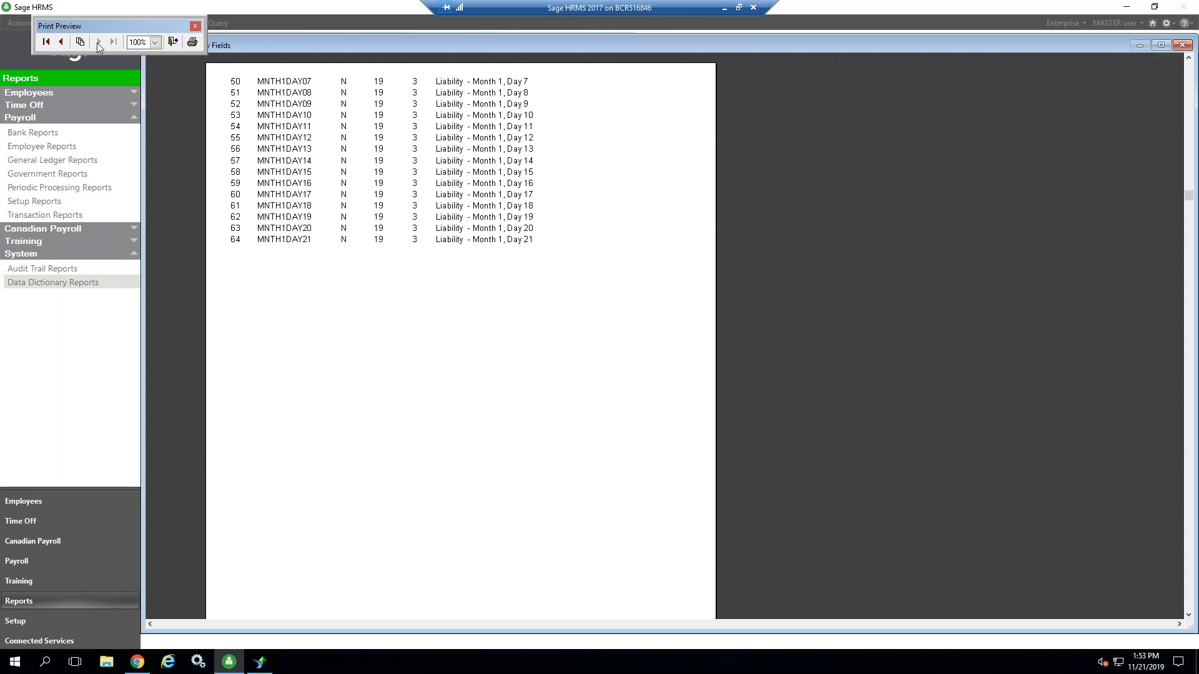
- Examine the payroll field definitions on the preceding pages, and close the preview and the Data Dictionary Reports
{"action": "left_click", "coordinate": [60, 42]}
{"action": "left_click", "coordinate": [60, 42]}
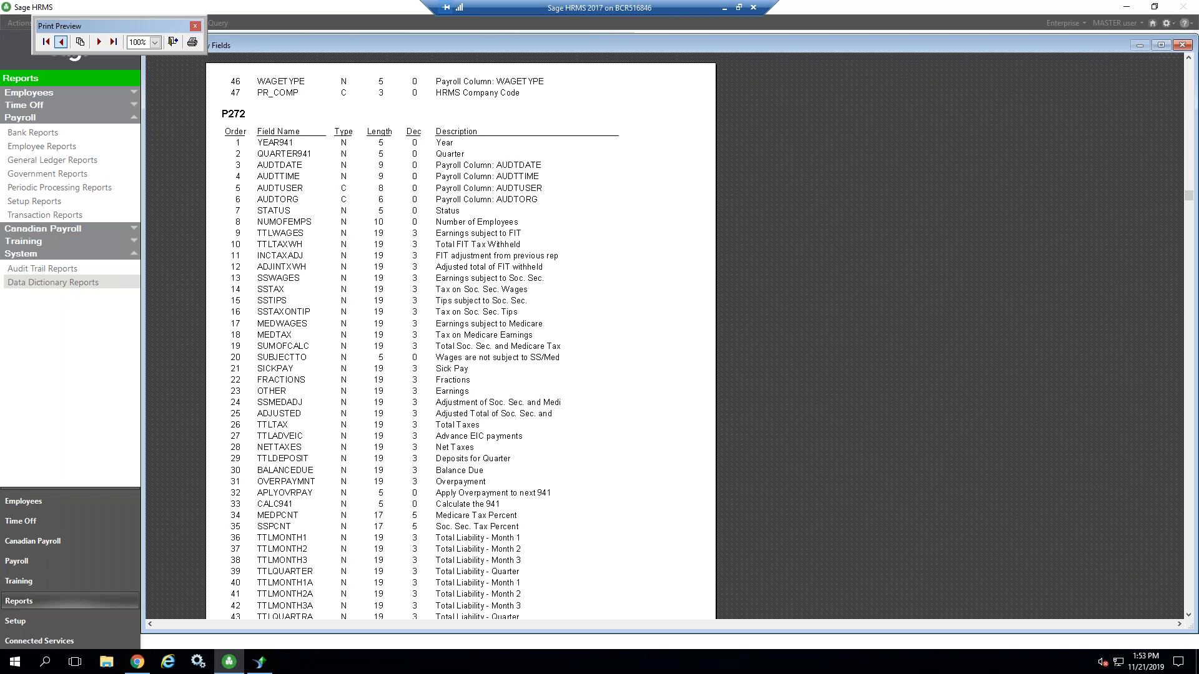
{"action": "left_click", "coordinate": [61, 42]}
{"action": "left_click", "coordinate": [61, 41]}
{"action": "left_click", "coordinate": [60, 42]}
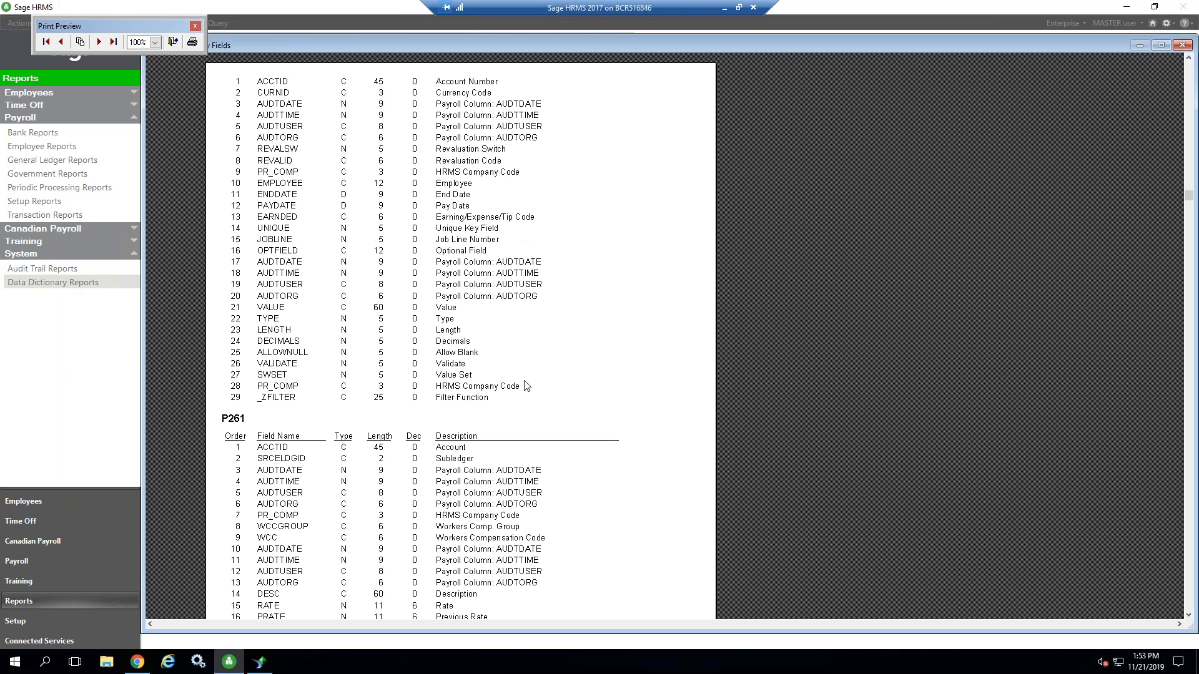
{"action": "scroll", "coordinate": [526, 385], "scroll_direction": "down", "scroll_amount": 1}
{"action": "scroll", "coordinate": [523, 393], "scroll_direction": "down", "scroll_amount": 1}
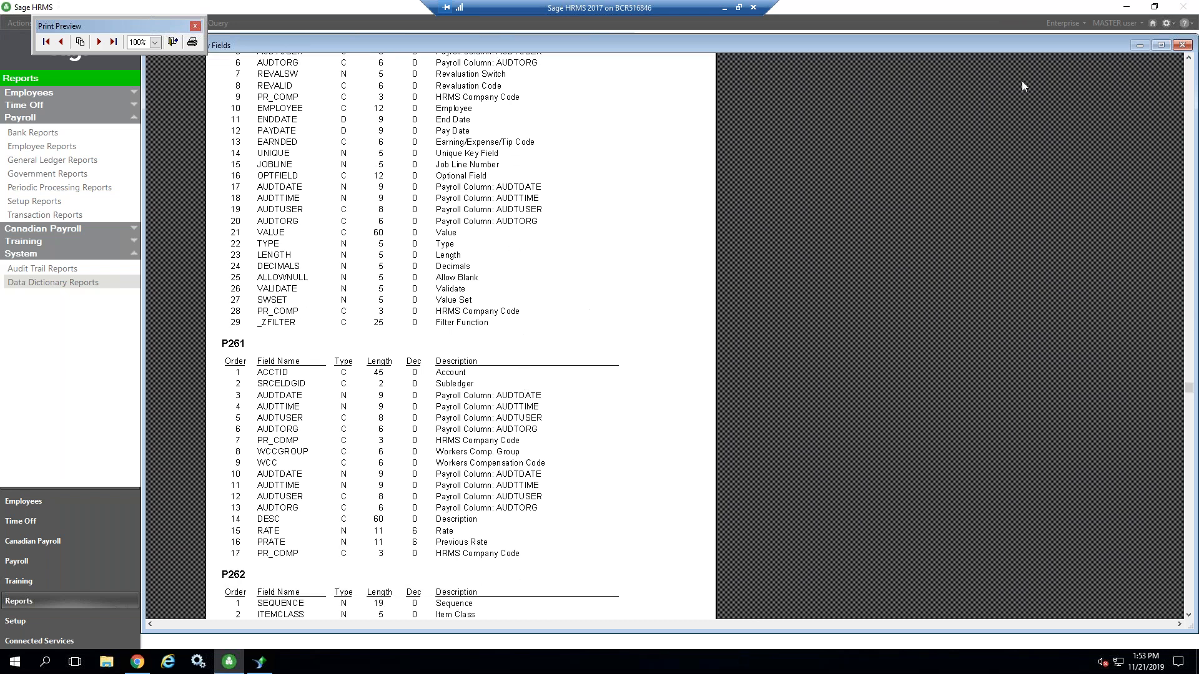
{"action": "left_click", "coordinate": [1182, 45]}
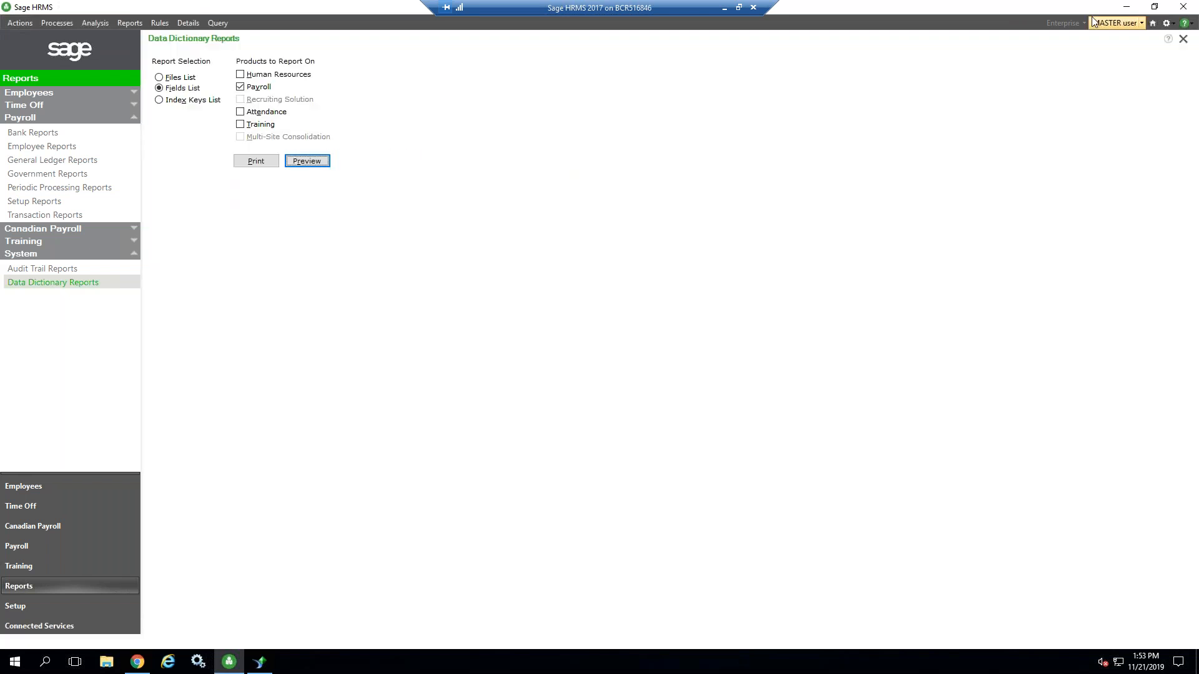
{"action": "left_click", "coordinate": [1183, 38]}
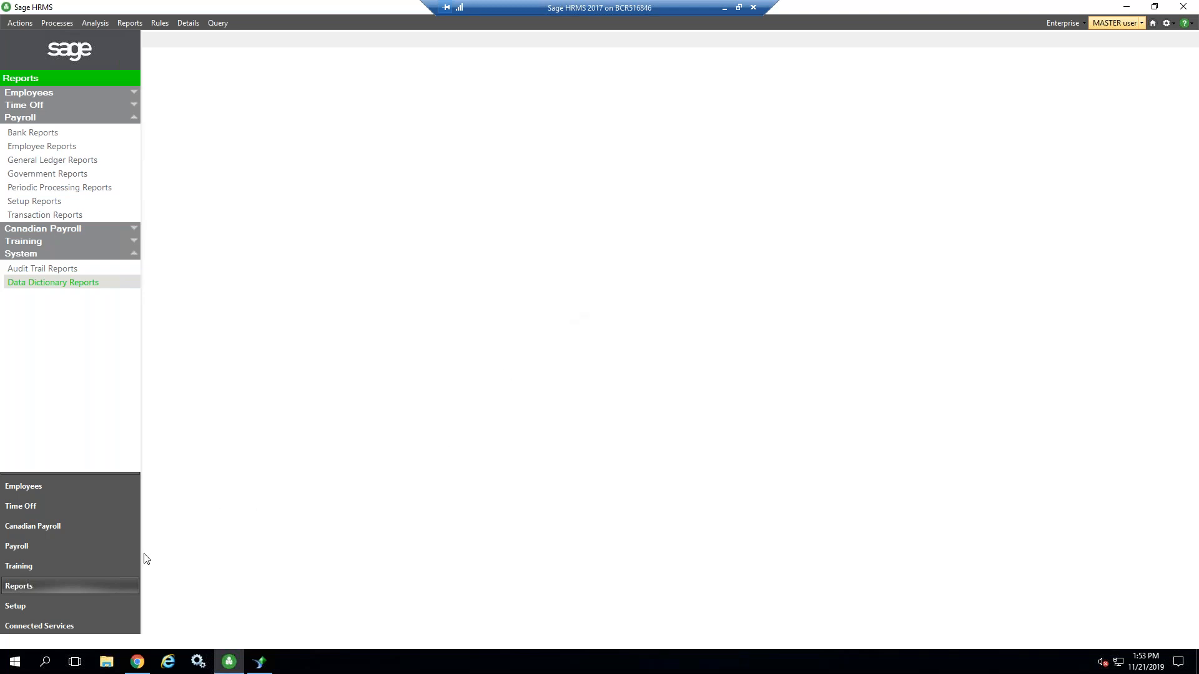
- Open the Sage HRMS menu customization from the System setup
{"action": "left_click", "coordinate": [15, 603]}
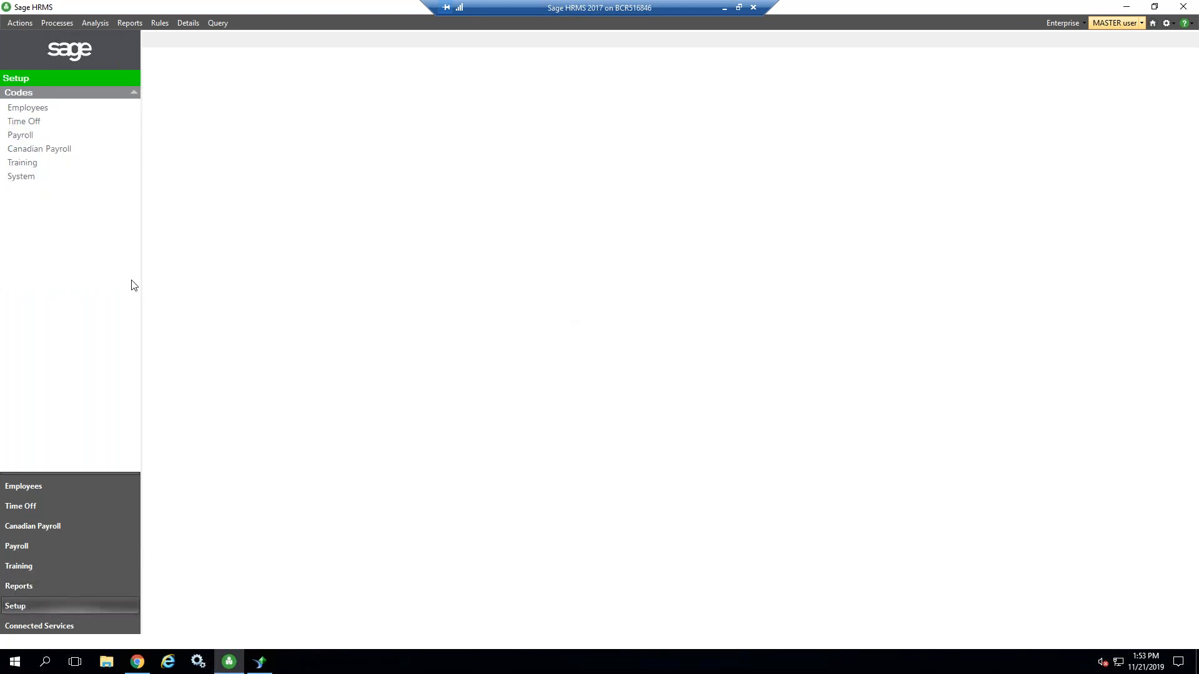
{"action": "left_click", "coordinate": [43, 179]}
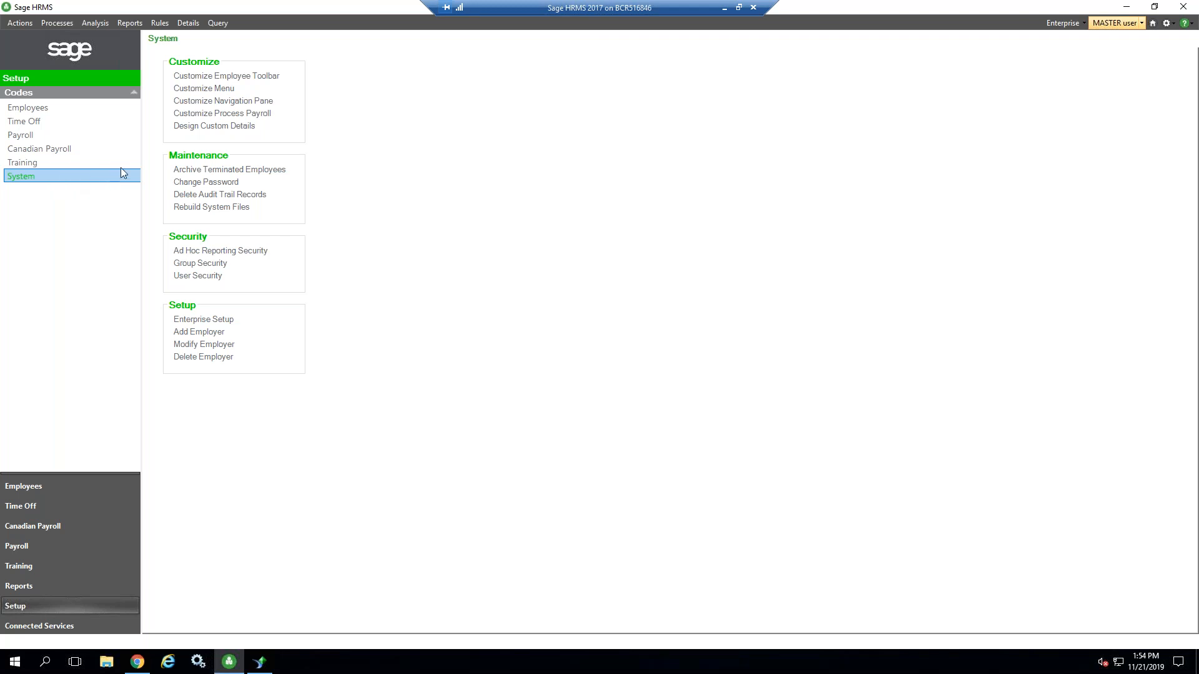
{"action": "left_click", "coordinate": [216, 88]}
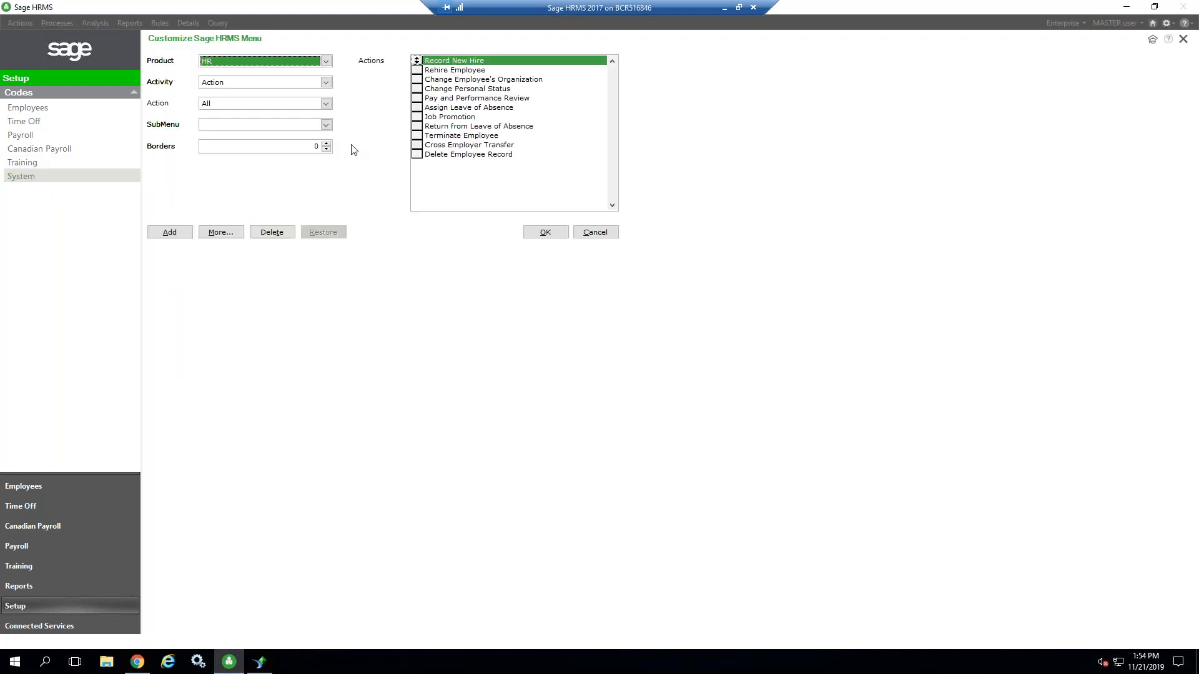
- Look at the activity choices for the System product in the menu customization, and cancel it
{"action": "left_click", "coordinate": [228, 63]}
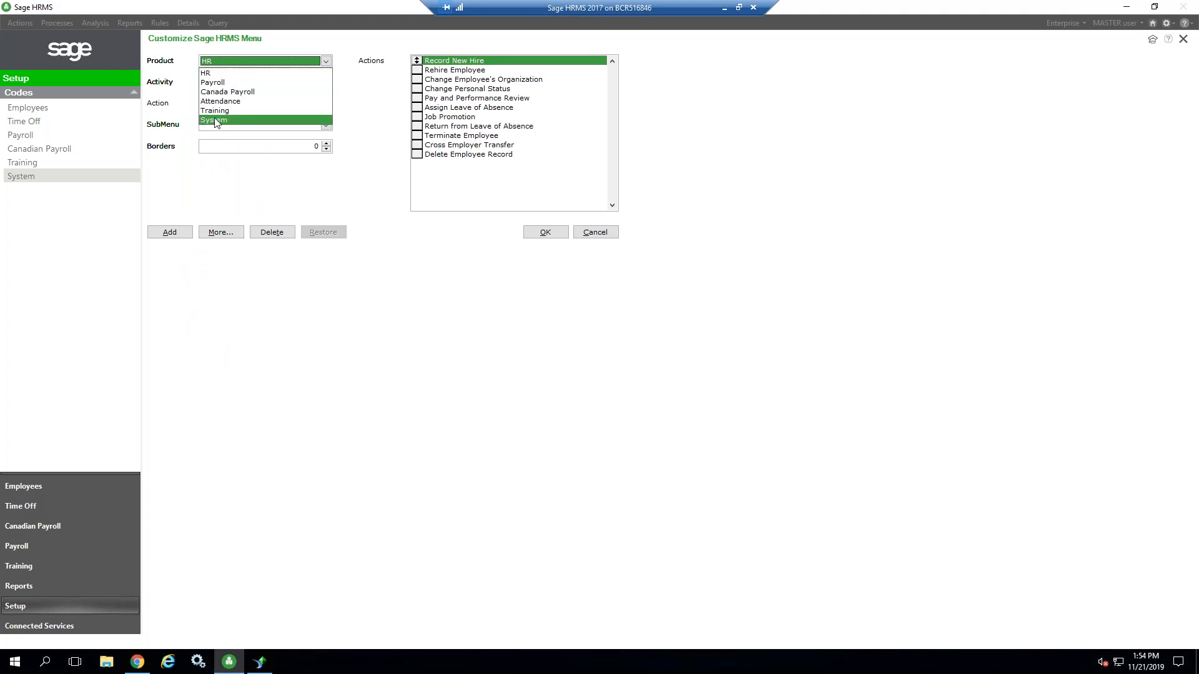
{"action": "left_click", "coordinate": [216, 121]}
{"action": "left_click", "coordinate": [235, 82]}
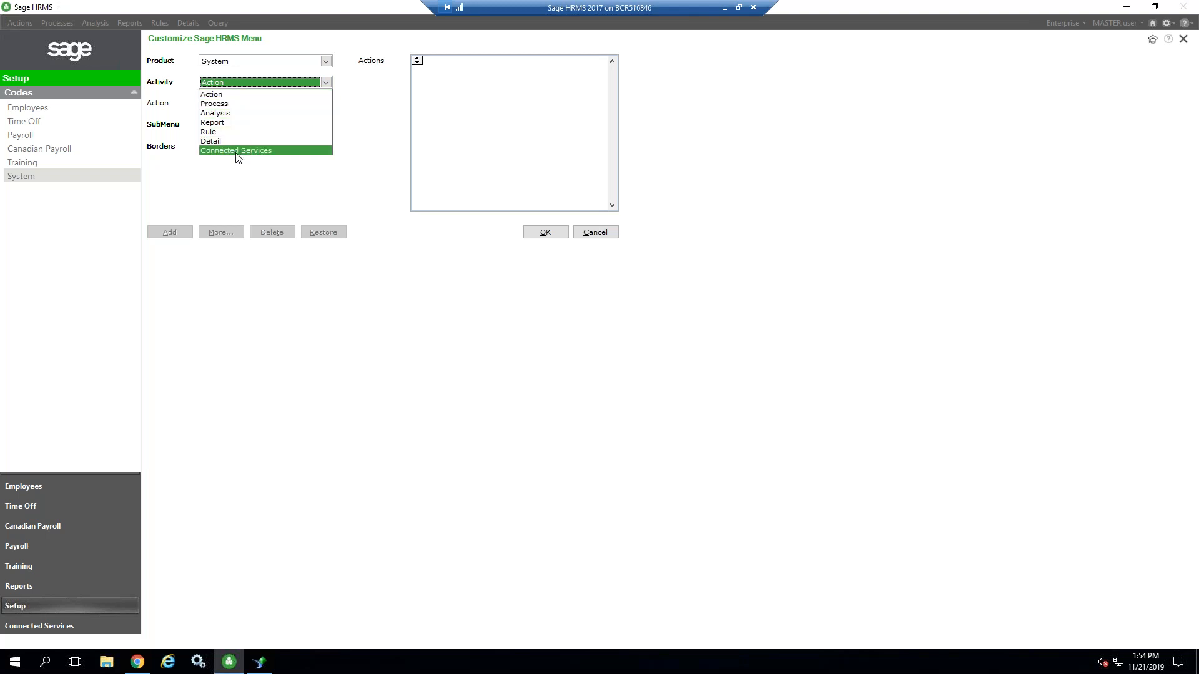
{"action": "left_click", "coordinate": [594, 234]}
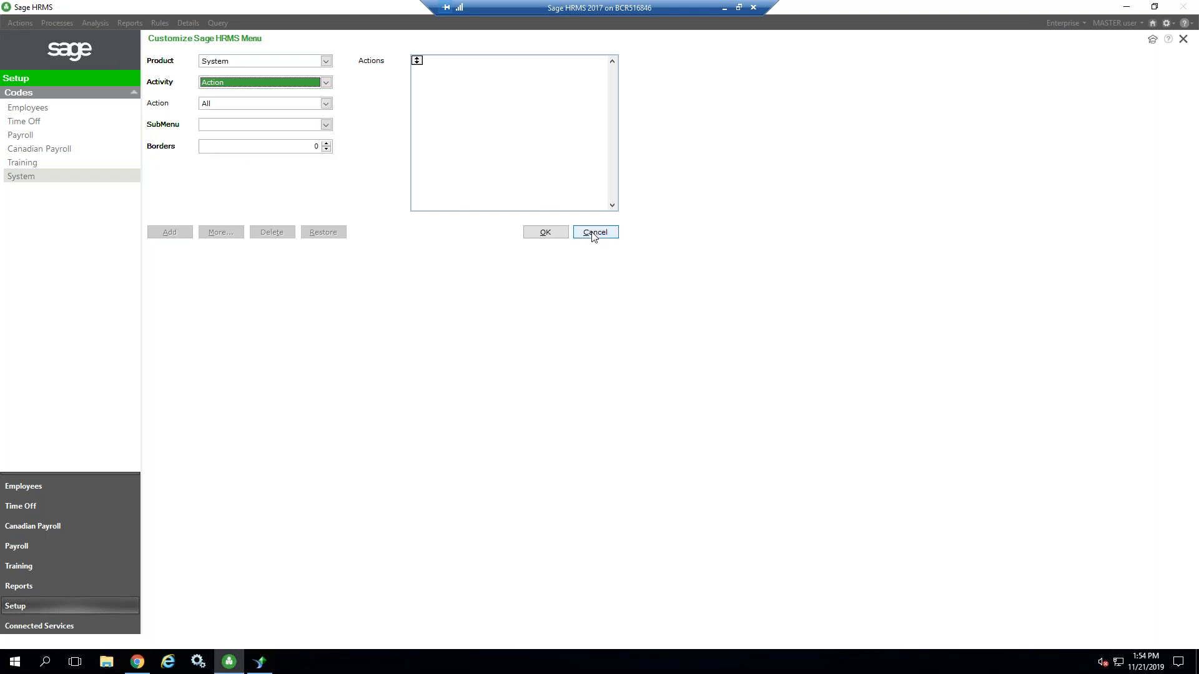
{"action": "left_click", "coordinate": [593, 234]}
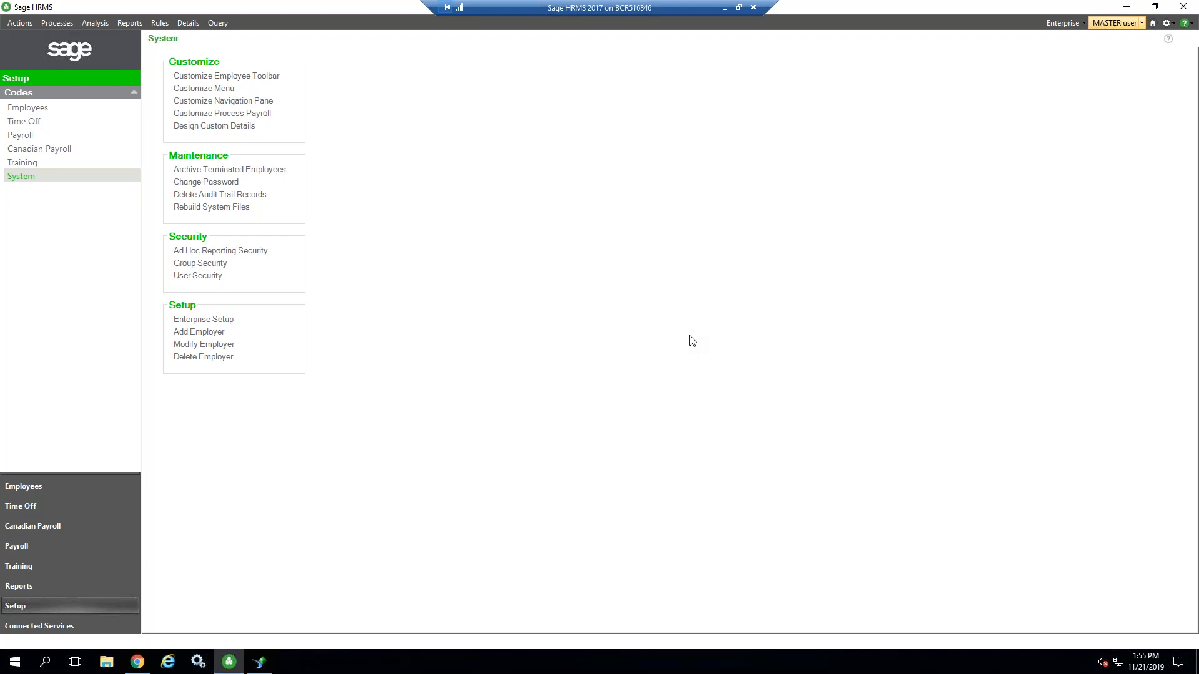
- Switch to SAP Crystal Reports, start a new standard report, and expand the Abra HRMS Data Access source
{"action": "left_click", "coordinate": [1127, 7]}
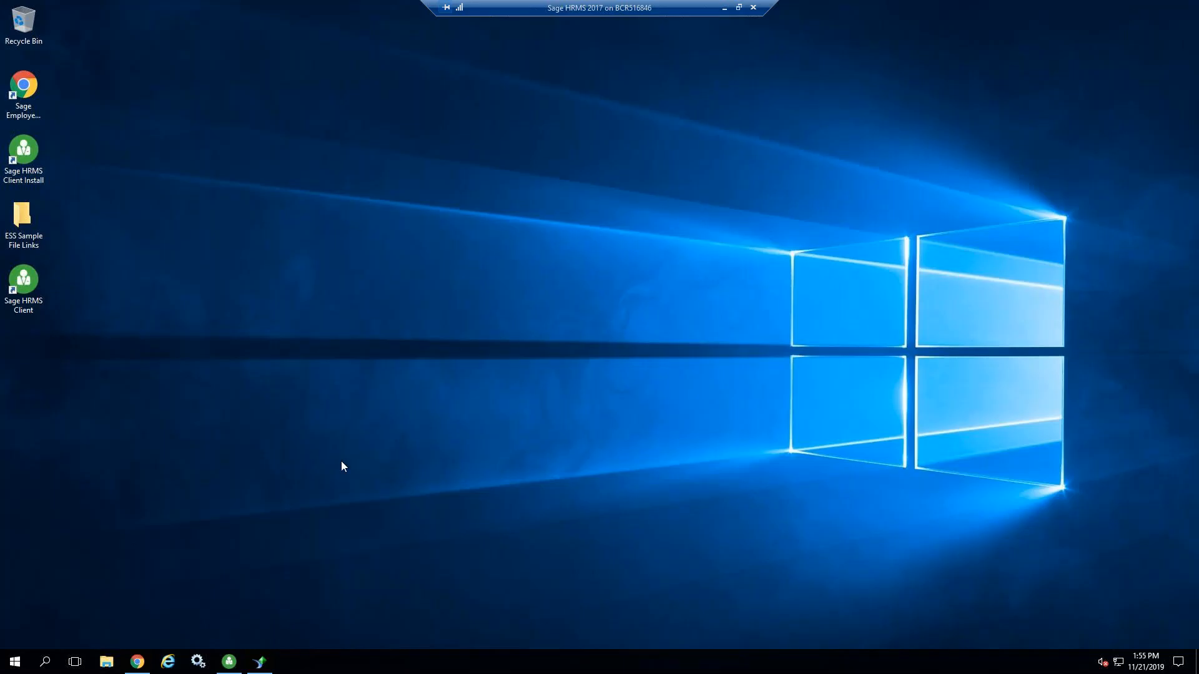
{"action": "left_click", "coordinate": [261, 662]}
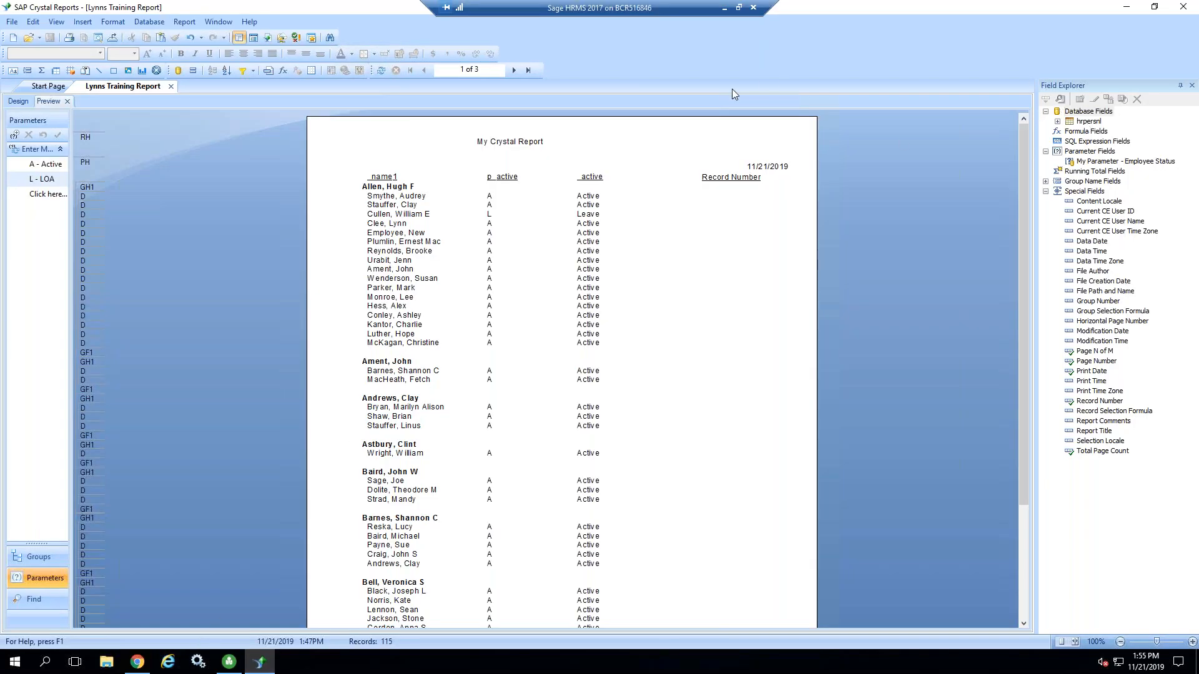
{"action": "left_click", "coordinate": [13, 37]}
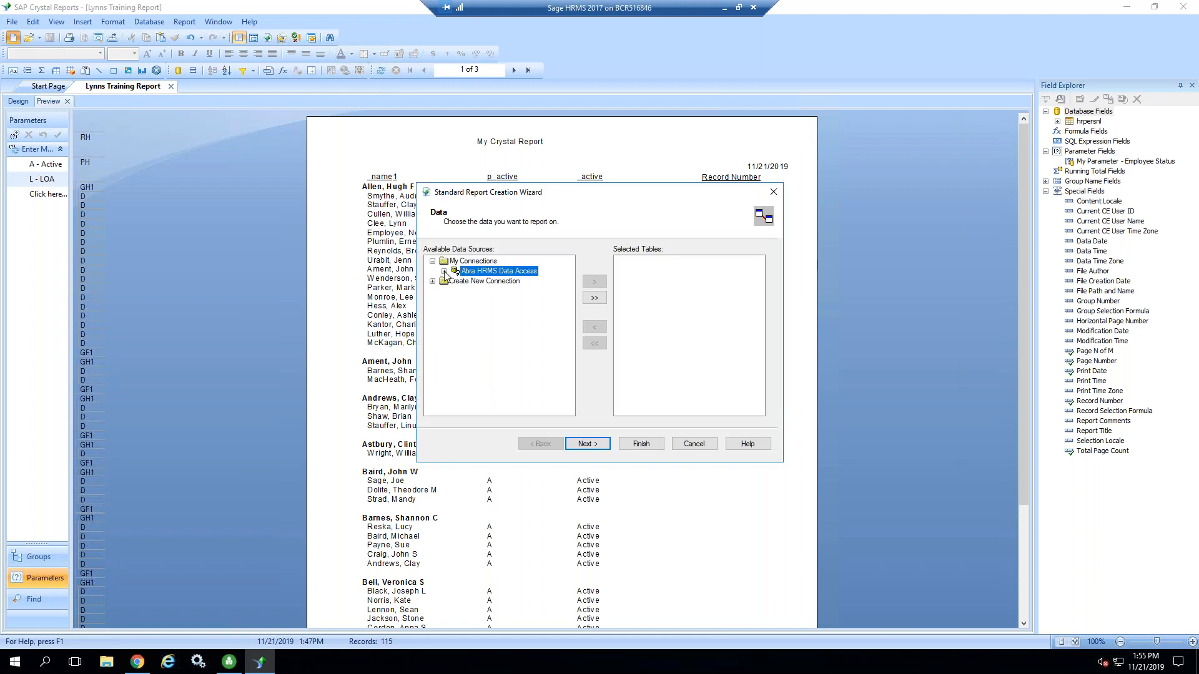
{"action": "left_click", "coordinate": [444, 271]}
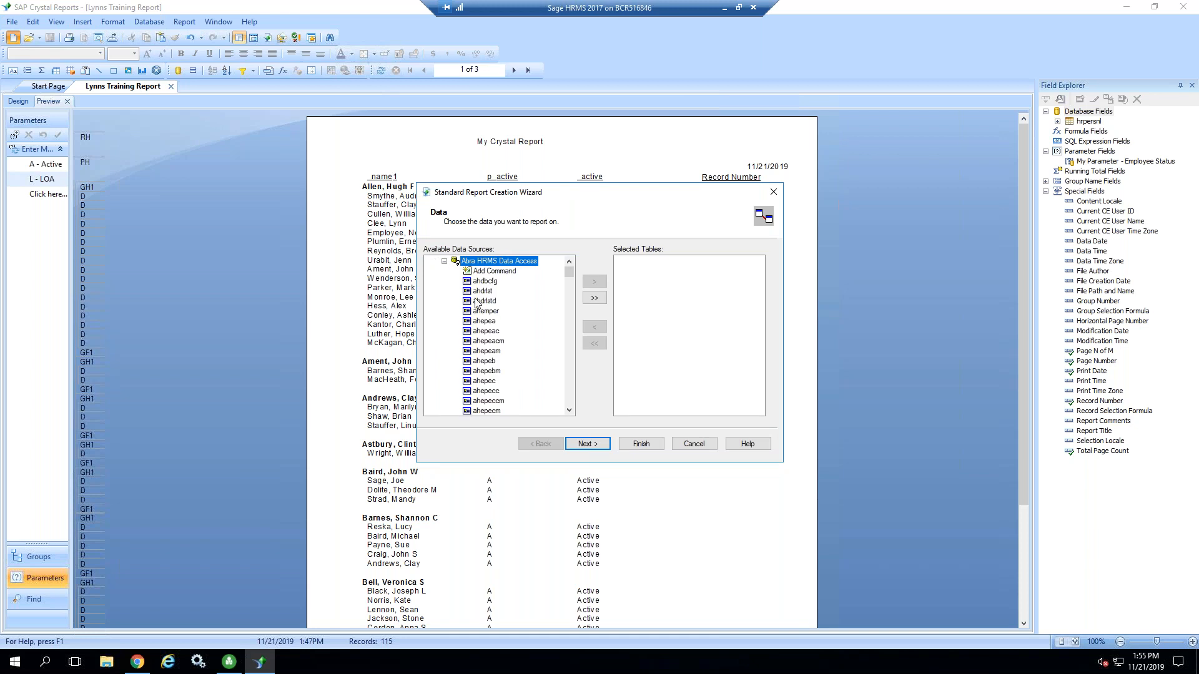
- Find the upempl table in the Abra HRMS Data Access source and add it to the selected tables
{"action": "left_click", "coordinate": [487, 361]}
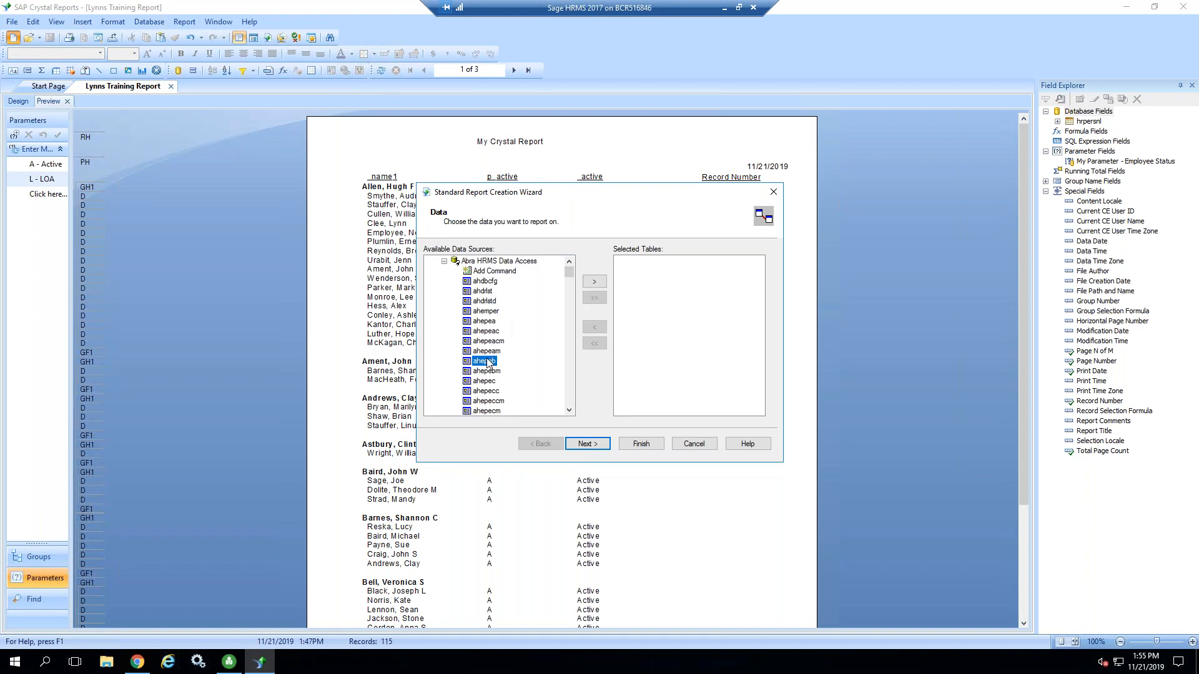
{"action": "type", "text": "upempc"}
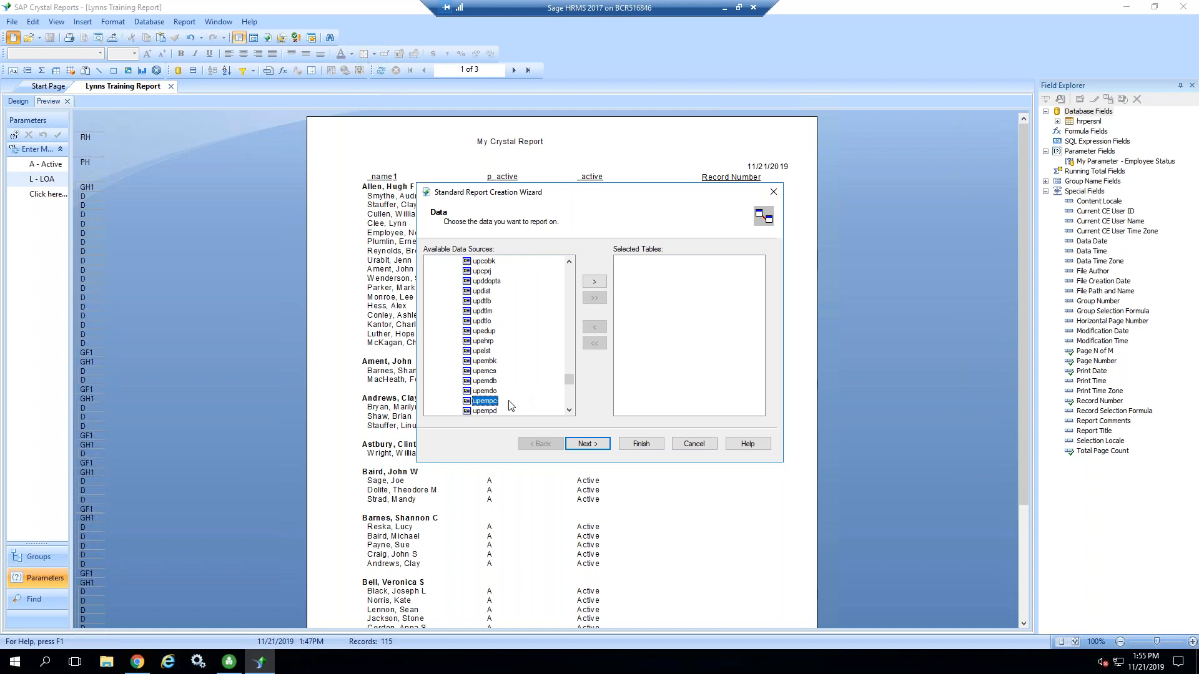
{"action": "scroll", "coordinate": [511, 406], "scroll_direction": "down", "scroll_amount": 1}
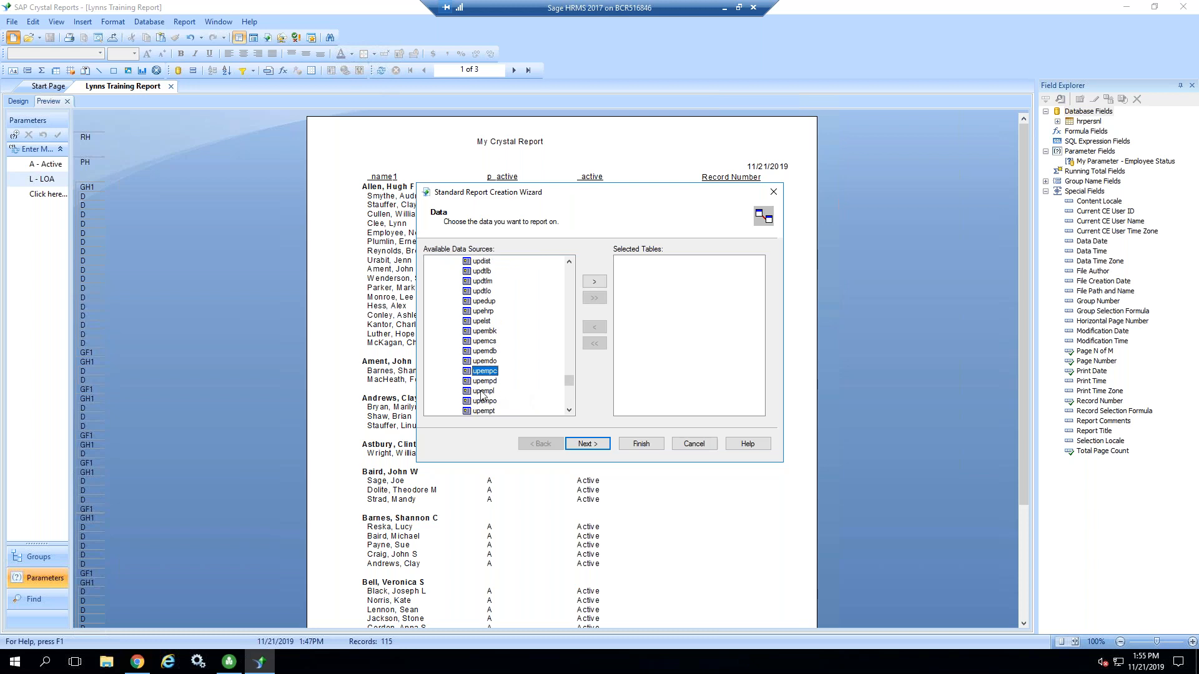
{"action": "left_click", "coordinate": [484, 391]}
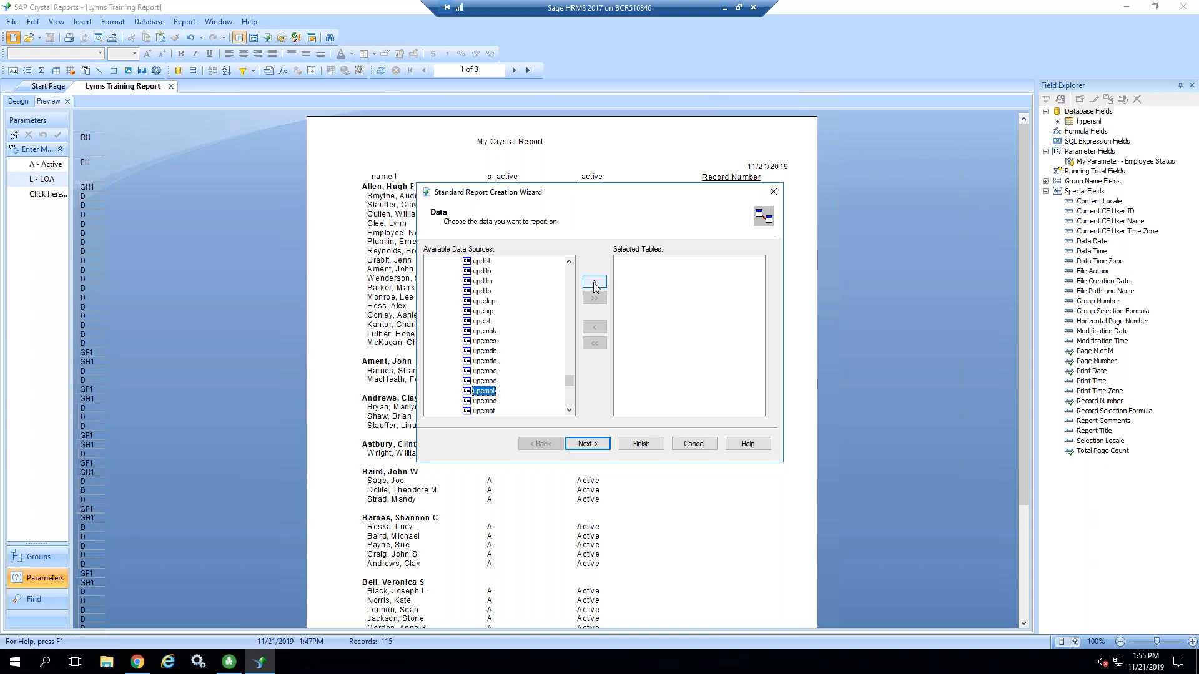
{"action": "left_click", "coordinate": [595, 285]}
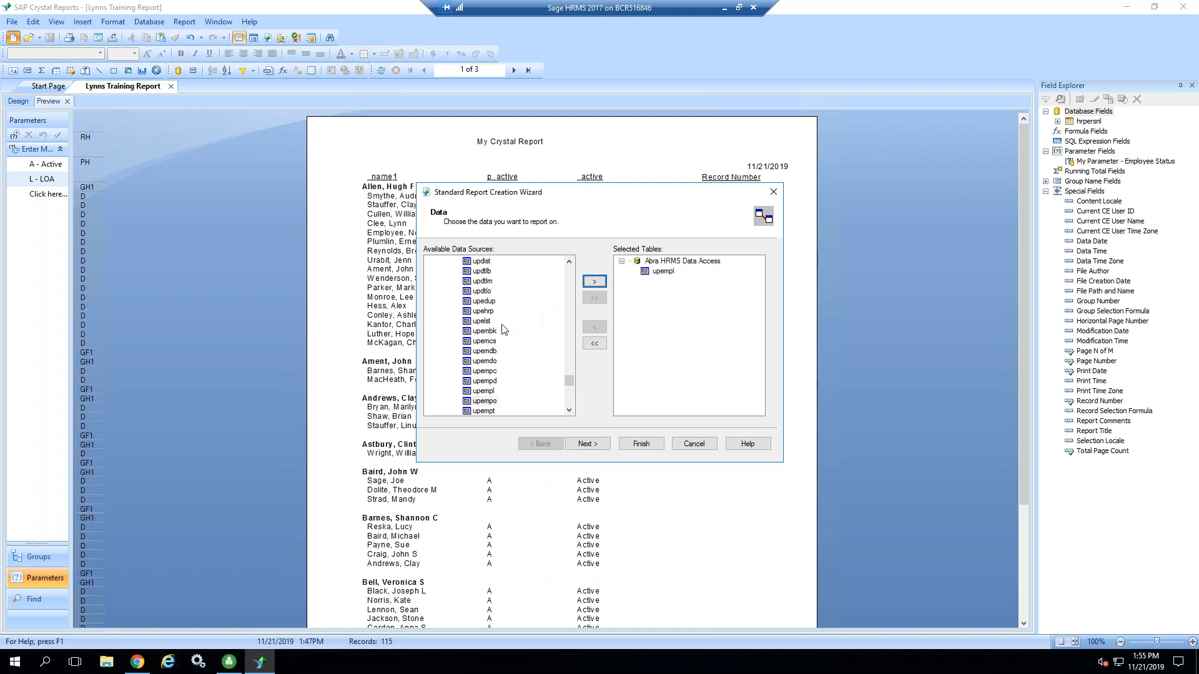
- Add the hrpersnl table to the selected tables and continue to the table linking
{"action": "left_click", "coordinate": [482, 343]}
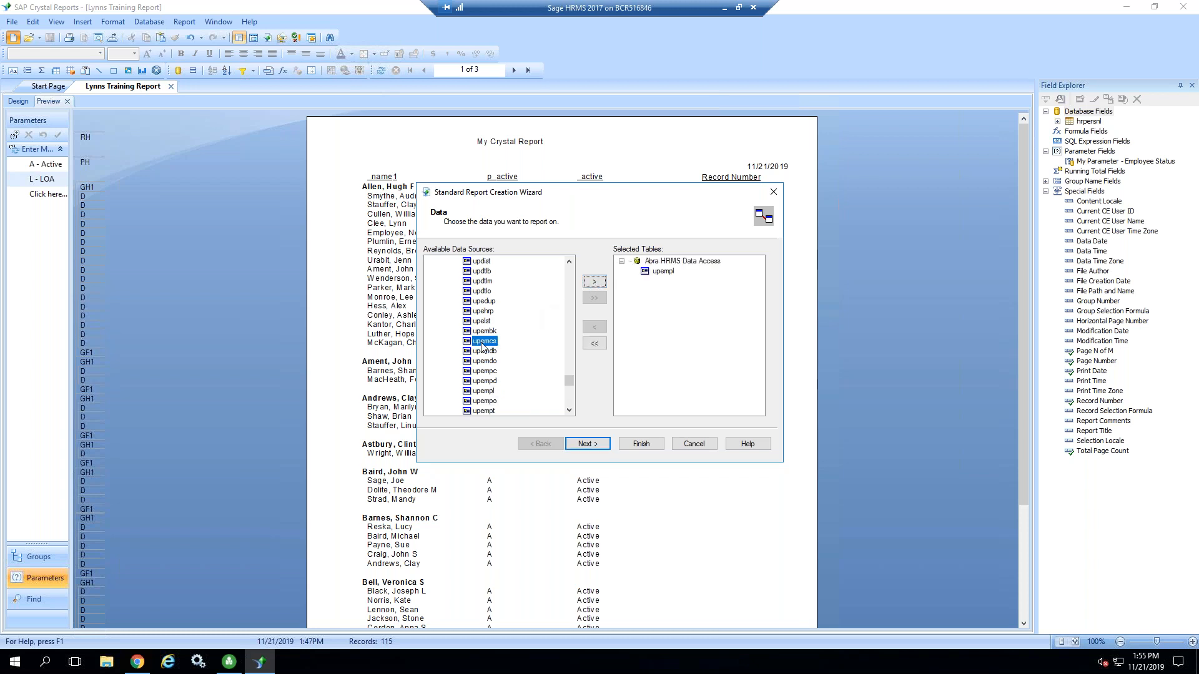
{"action": "type", "text": "hrpersnl"}
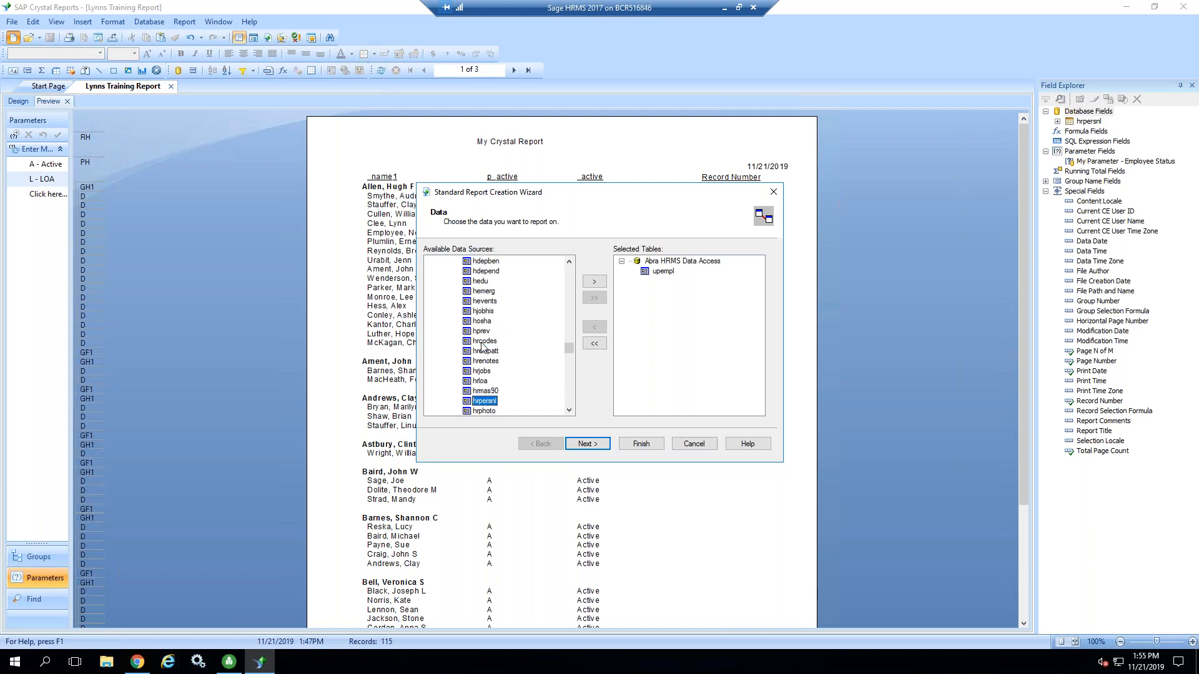
{"action": "left_click", "coordinate": [594, 281]}
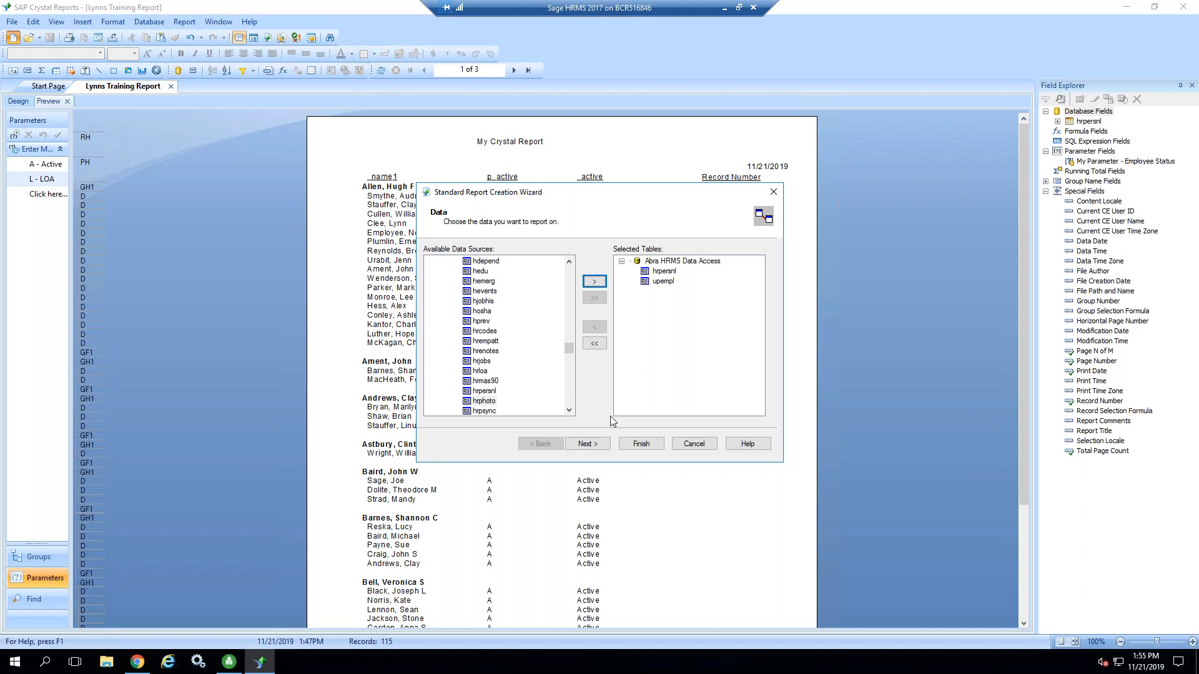
{"action": "left_click", "coordinate": [595, 444]}
{"action": "left_click", "coordinate": [592, 444]}
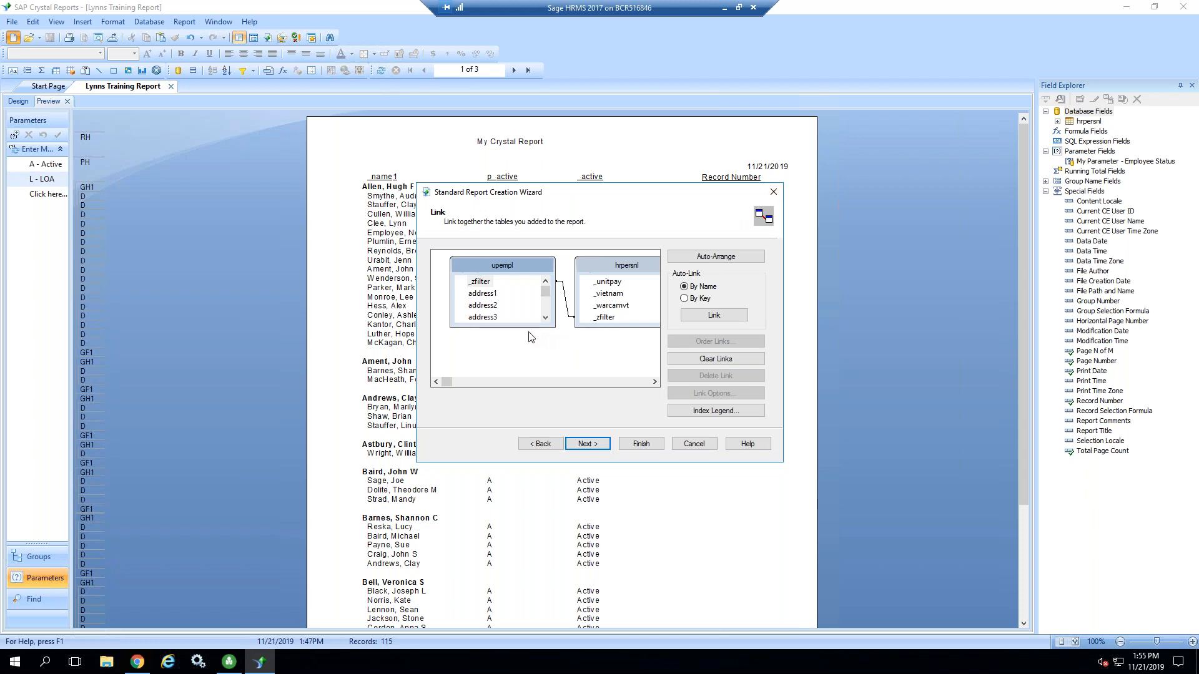
- Remove all links between upempl and hrpersnl, and enlarge the wizard and both tables' field lists
{"action": "left_click", "coordinate": [682, 358]}
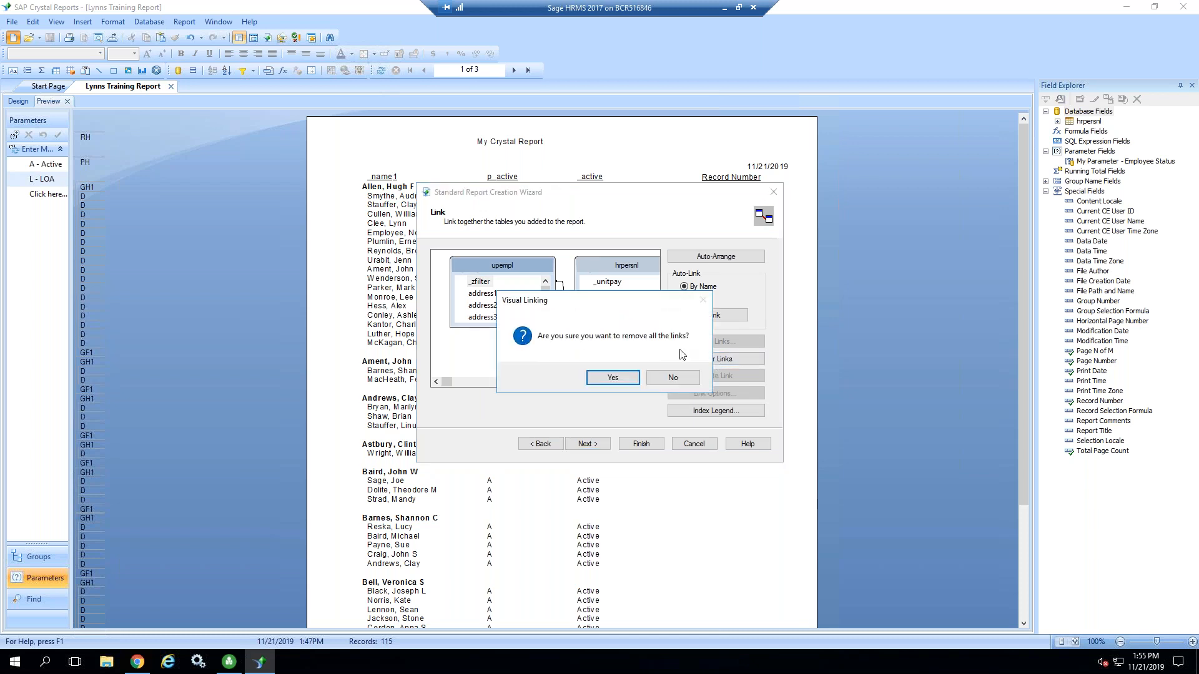
{"action": "left_click", "coordinate": [606, 379]}
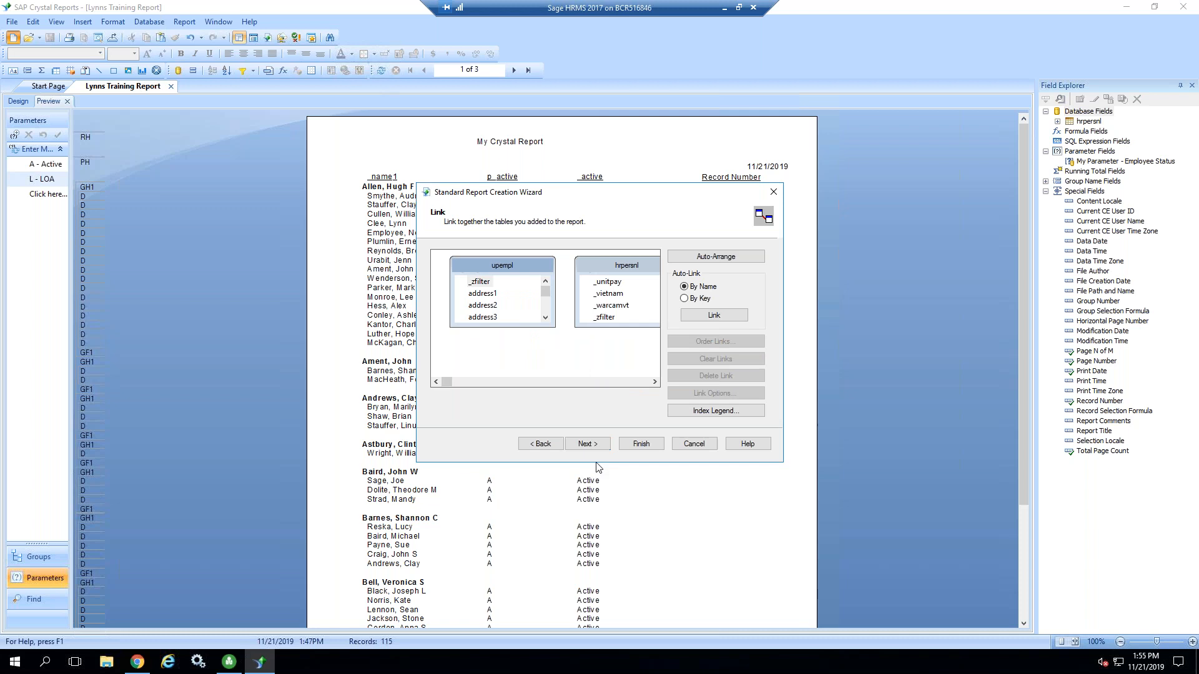
{"action": "left_click_drag", "start_coordinate": [596, 465], "coordinate": [576, 632]}
{"action": "left_click_drag", "start_coordinate": [494, 327], "coordinate": [481, 538]}
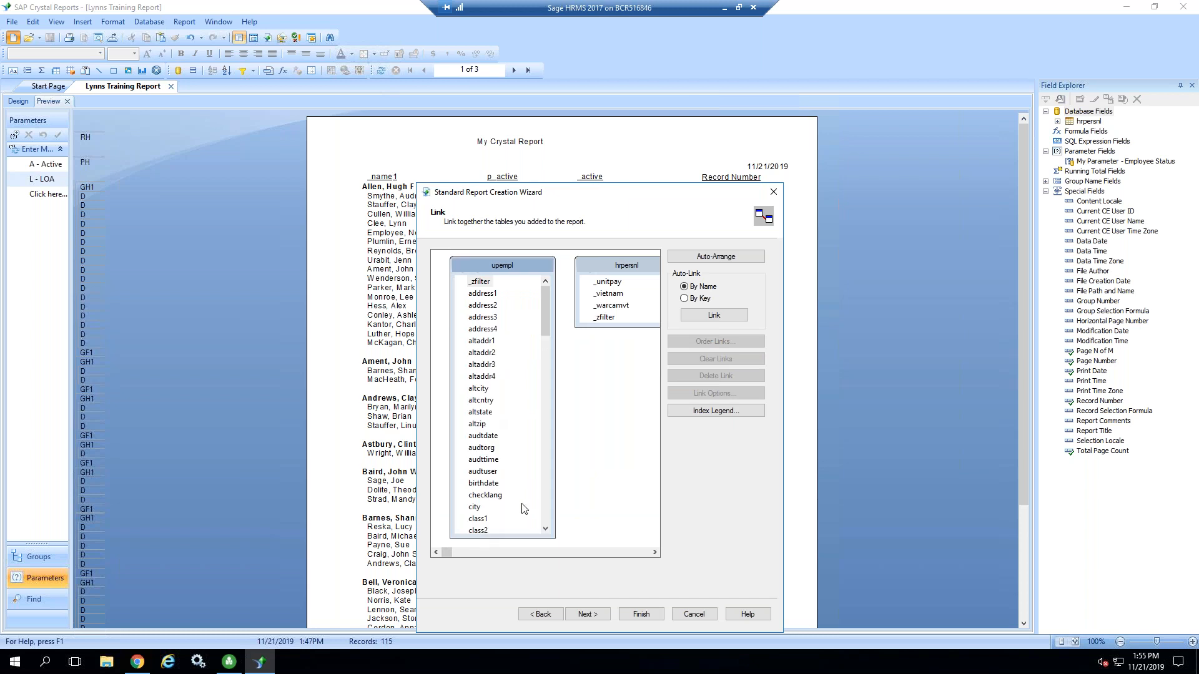
{"action": "left_click", "coordinate": [615, 319]}
{"action": "left_click_drag", "start_coordinate": [615, 324], "coordinate": [622, 553]}
- Select the employee field in upempl and look for the corresponding employee number field in hrpersnl
{"action": "left_click_drag", "start_coordinate": [545, 305], "coordinate": [545, 354]}
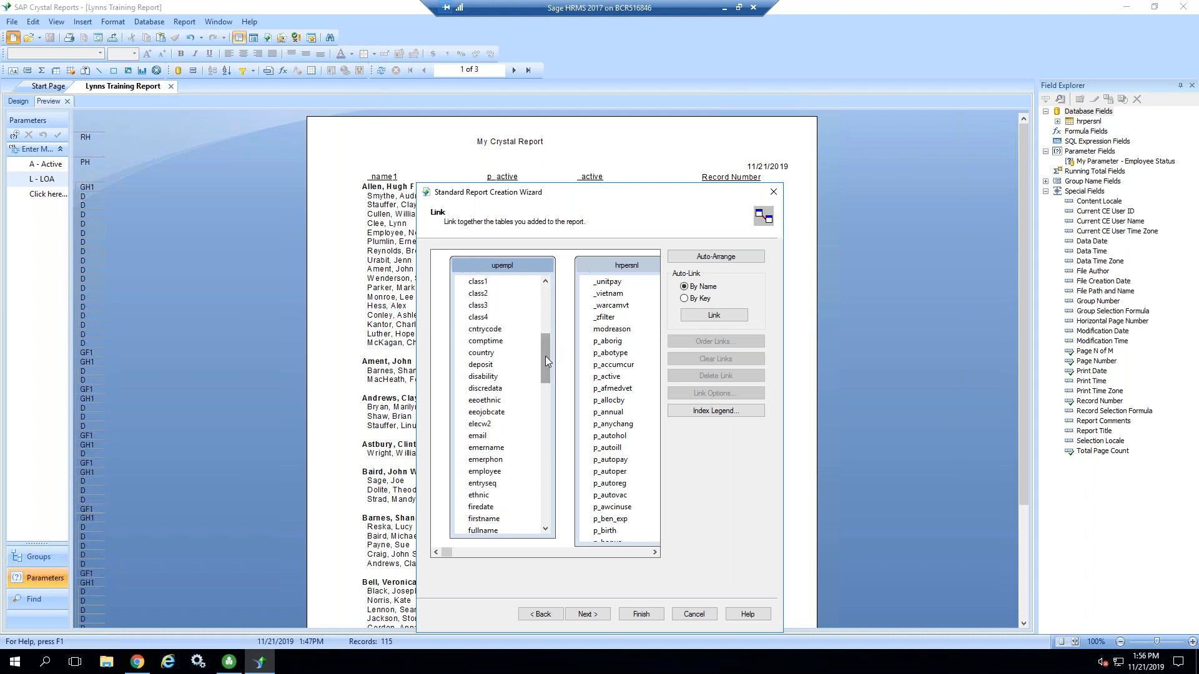
{"action": "left_click", "coordinate": [485, 472]}
{"action": "scroll", "coordinate": [630, 434], "scroll_direction": "down", "scroll_amount": 7}
{"action": "scroll", "coordinate": [630, 434], "scroll_direction": "down", "scroll_amount": 5}
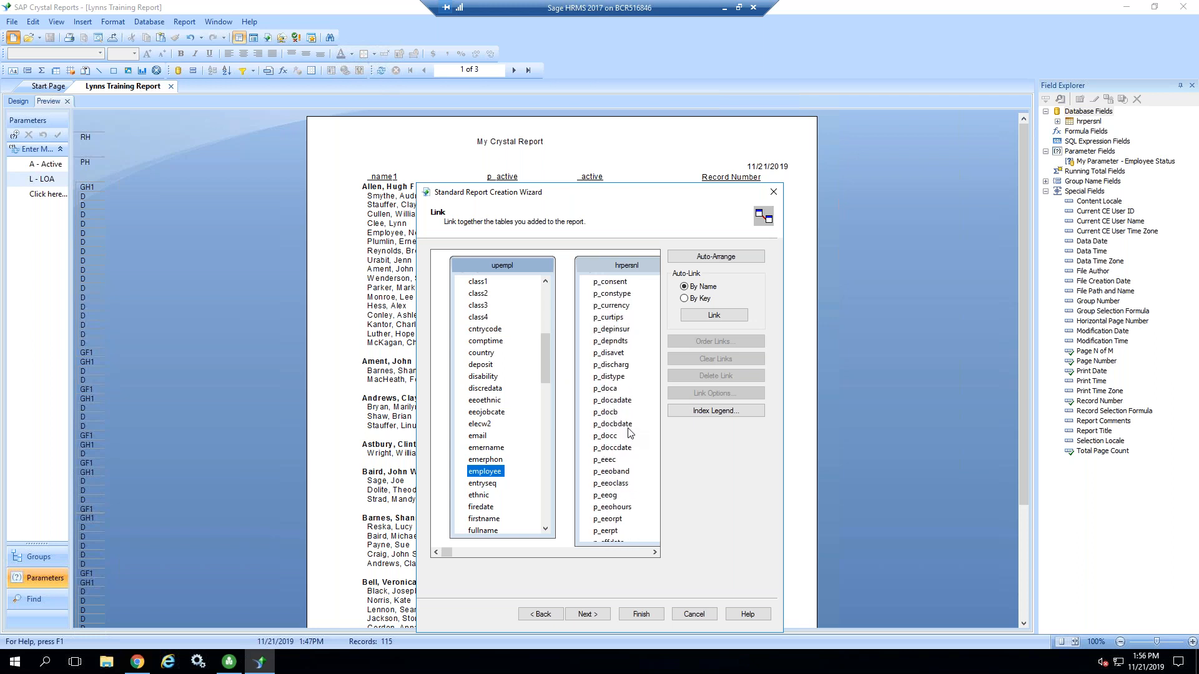
{"action": "scroll", "coordinate": [630, 433], "scroll_direction": "down", "scroll_amount": 4}
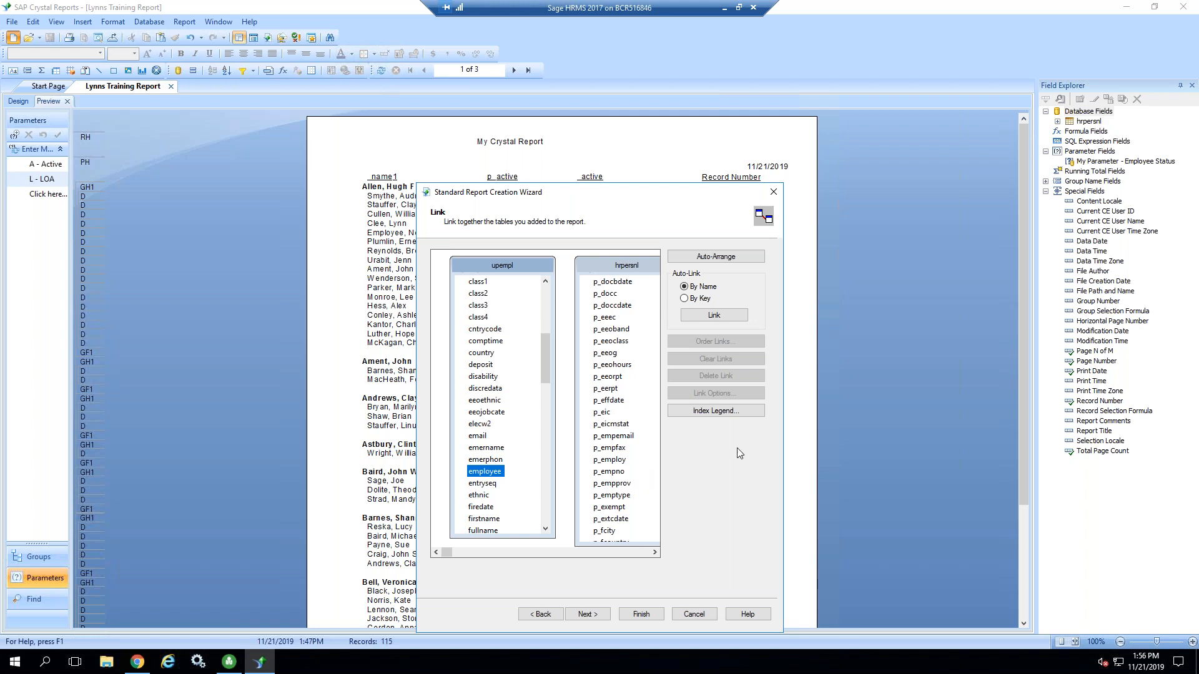
- Close the report creation wizard without creating the report, and minimize the Sage HRMS 2017 remote session
{"action": "left_click", "coordinate": [772, 193]}
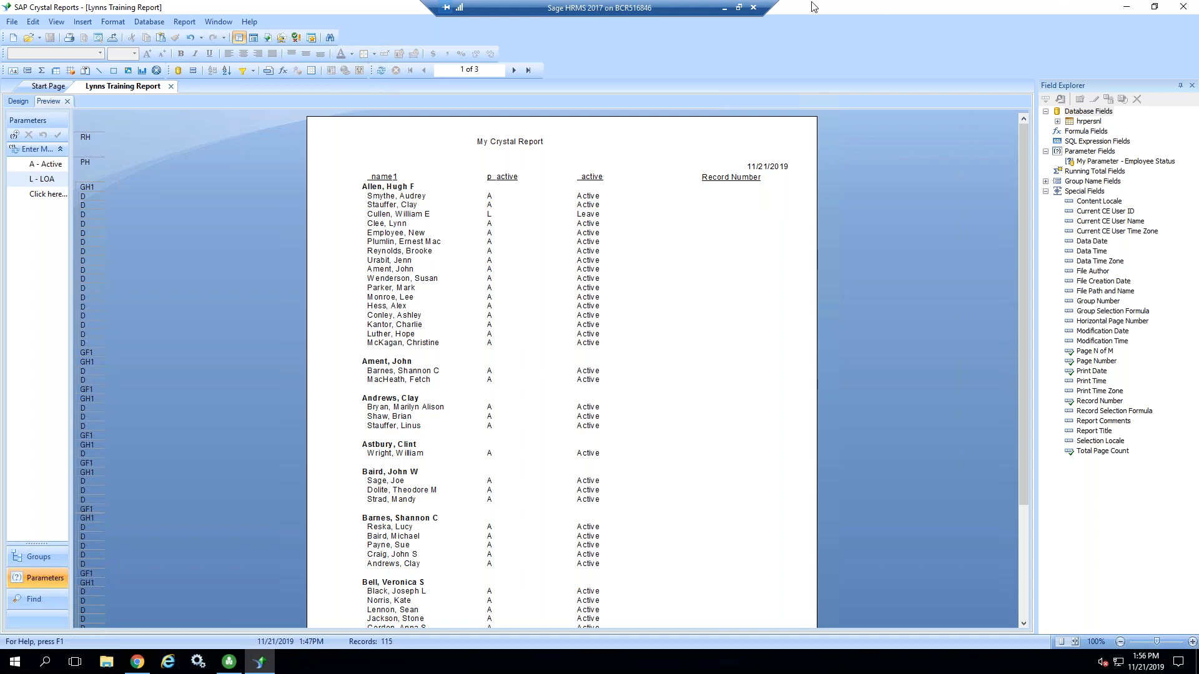
{"action": "left_click", "coordinate": [725, 8]}
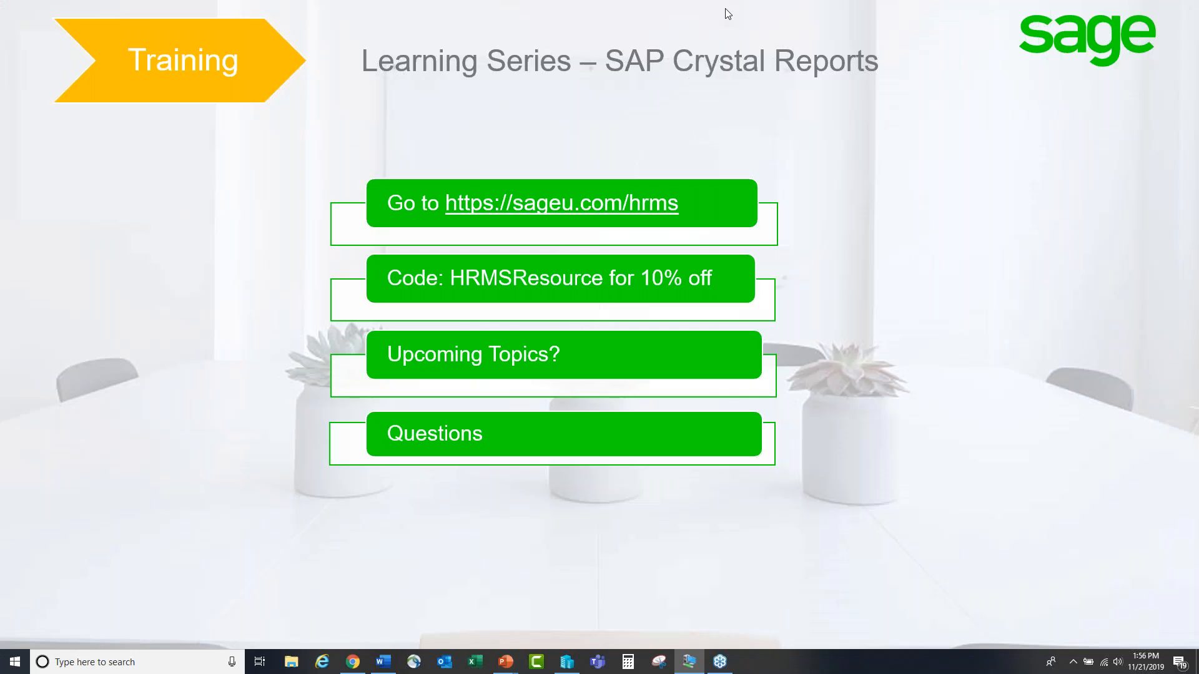
{"action": "left_click", "coordinate": [847, 556]}
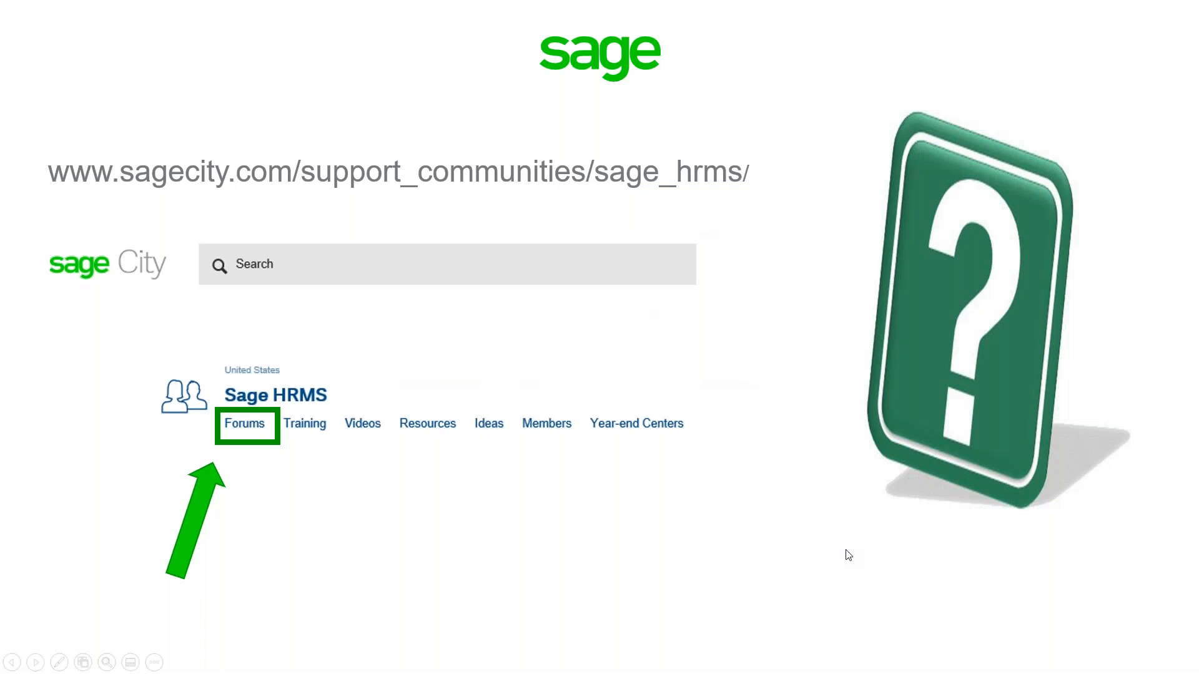